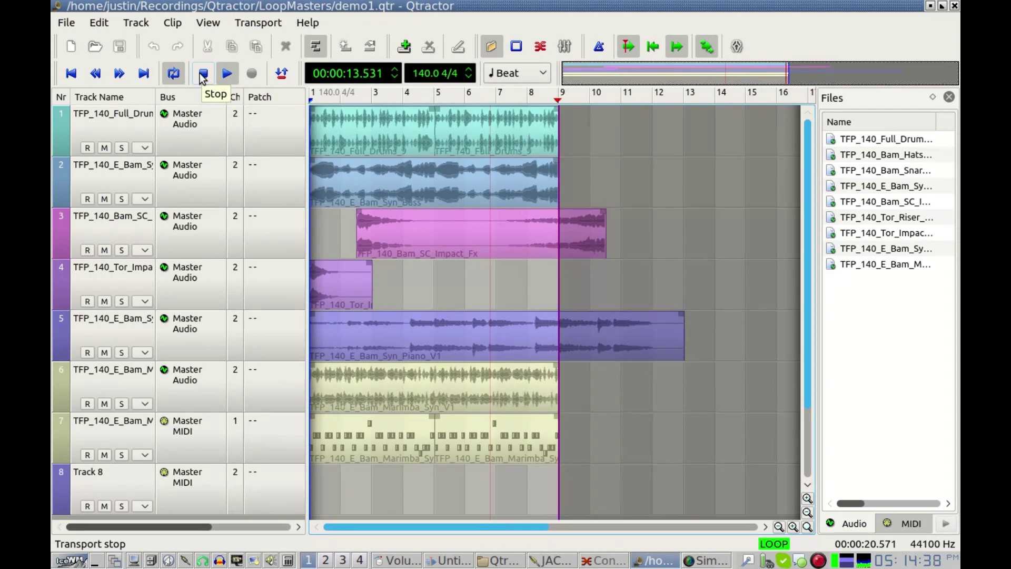
Stop playback of the demo1 session.
{"action": "left_click", "coordinate": [203, 75]}
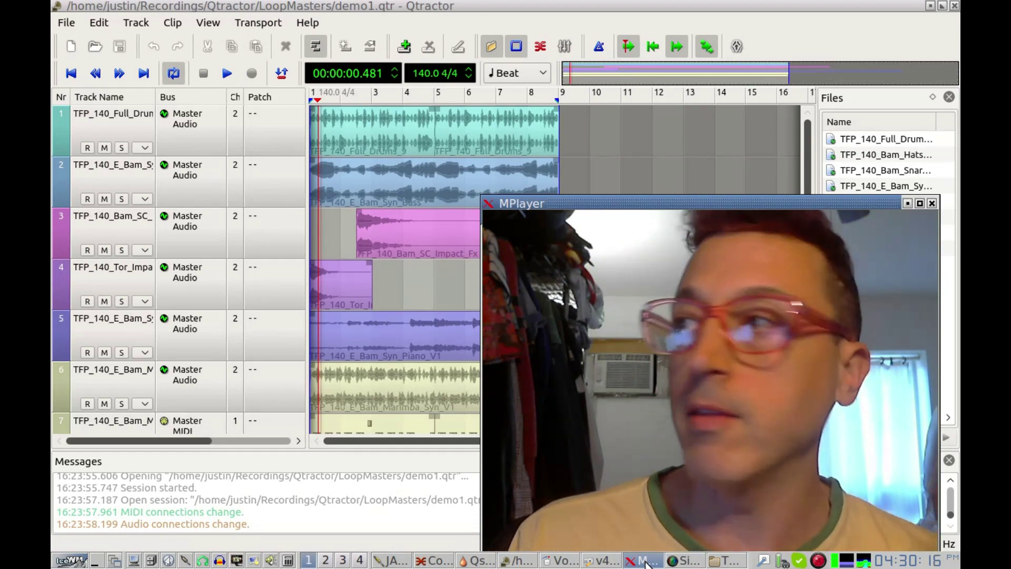
Switch to the file manager and examine the TFP_REX_FILES folder and the SFZ folder inside TFP_SAMPLER_PATCHES.
{"action": "left_click", "coordinate": [727, 560]}
{"action": "left_click_drag", "start_coordinate": [867, 173], "coordinate": [473, 71]}
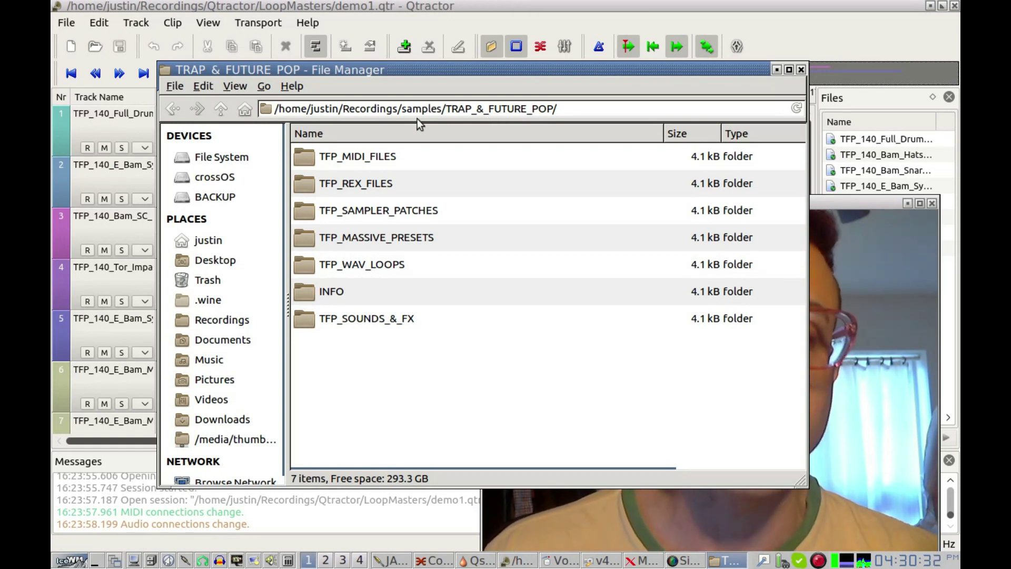
{"action": "double_click", "coordinate": [302, 184]}
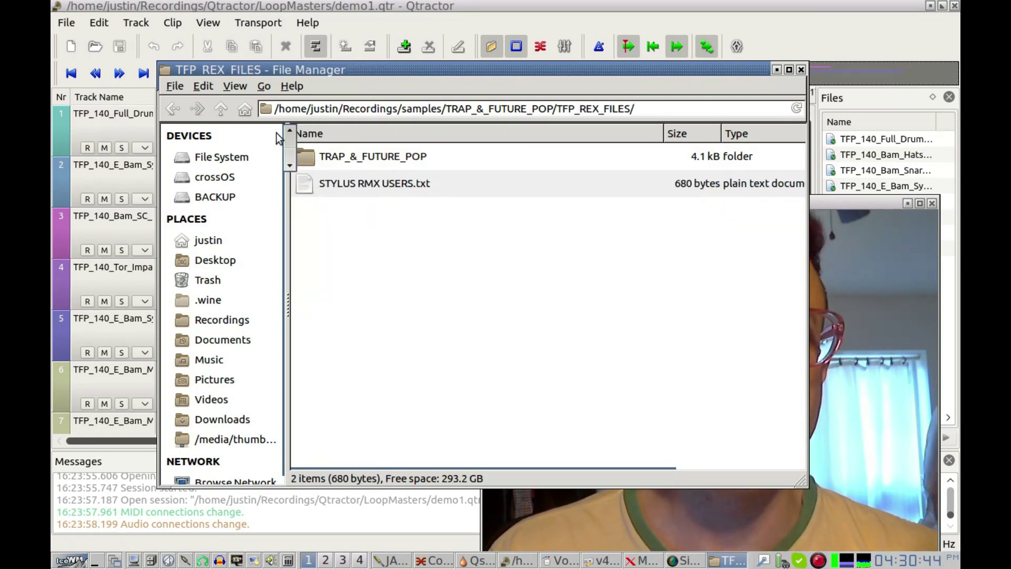
{"action": "left_click", "coordinate": [221, 109]}
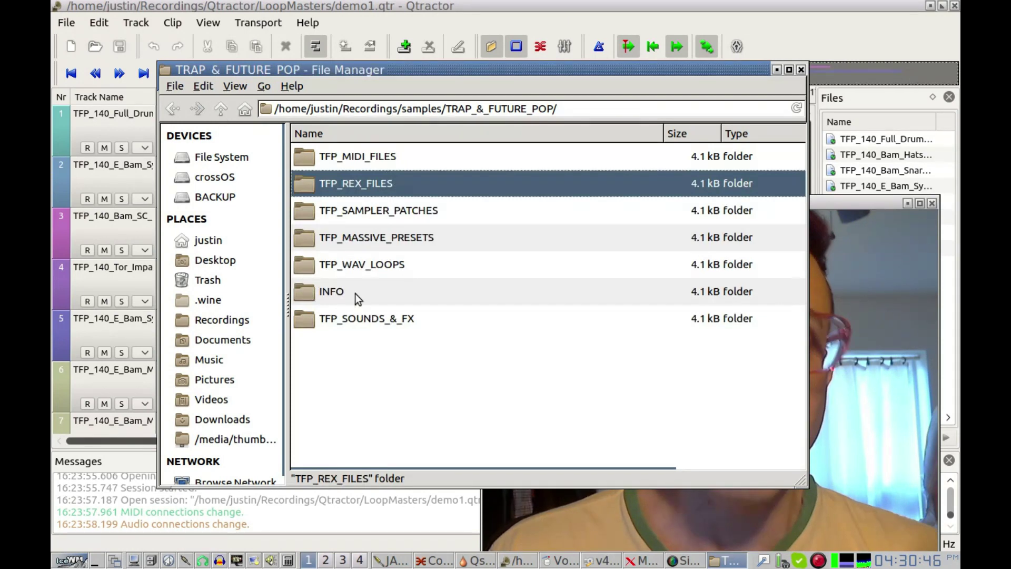
{"action": "double_click", "coordinate": [322, 210]}
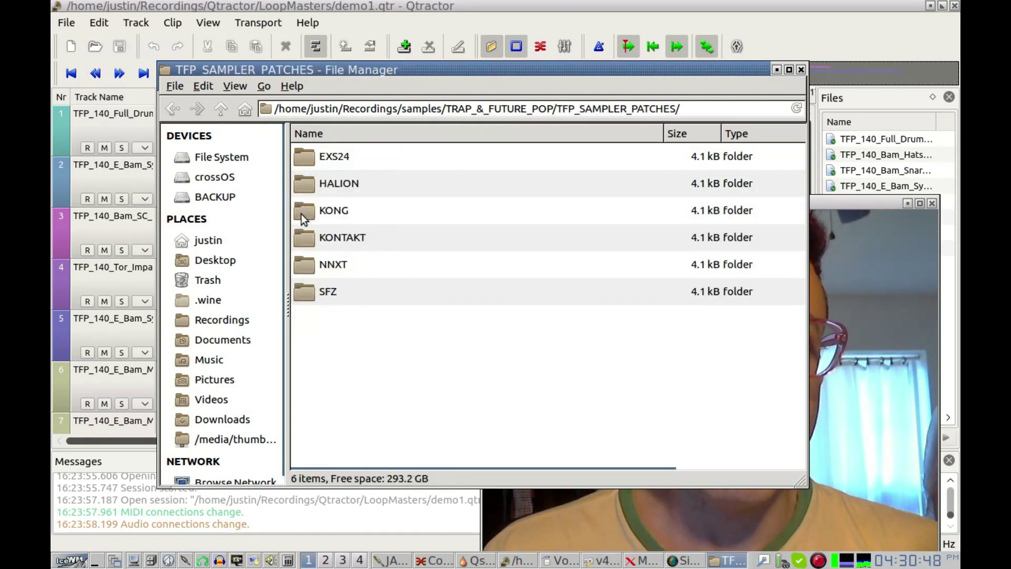
{"action": "double_click", "coordinate": [306, 292]}
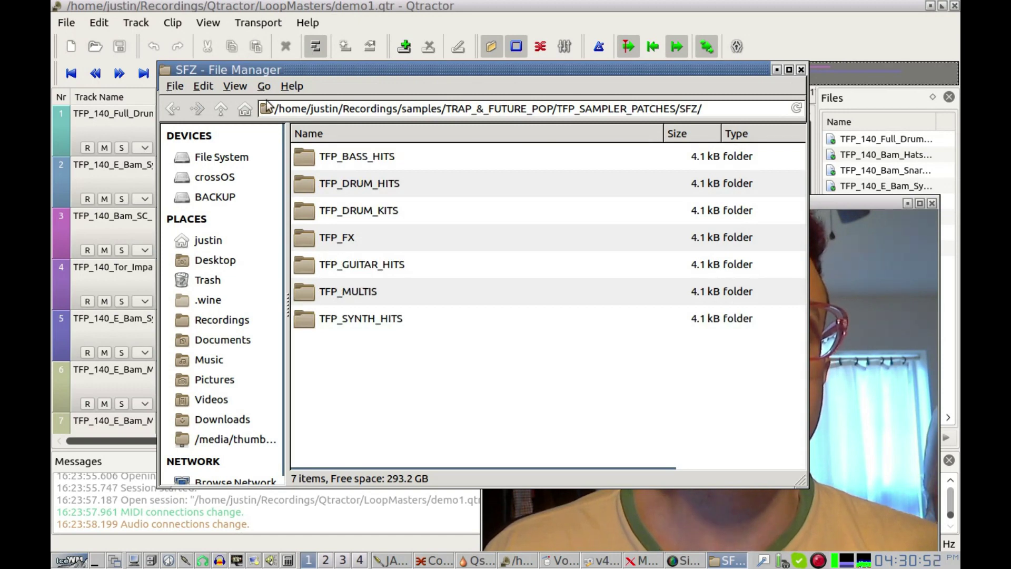
{"action": "left_click", "coordinate": [221, 109]}
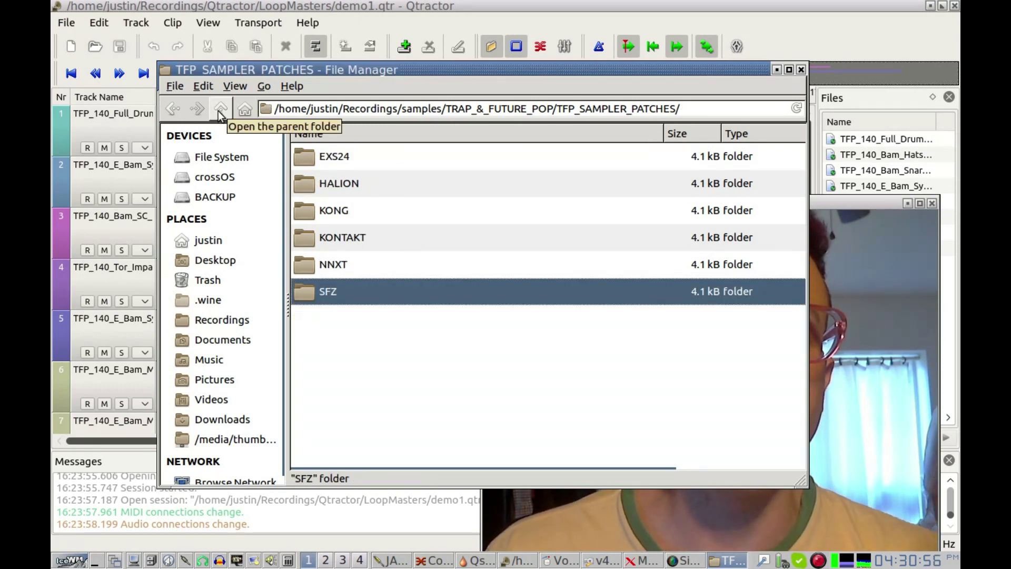
{"action": "left_click", "coordinate": [221, 111]}
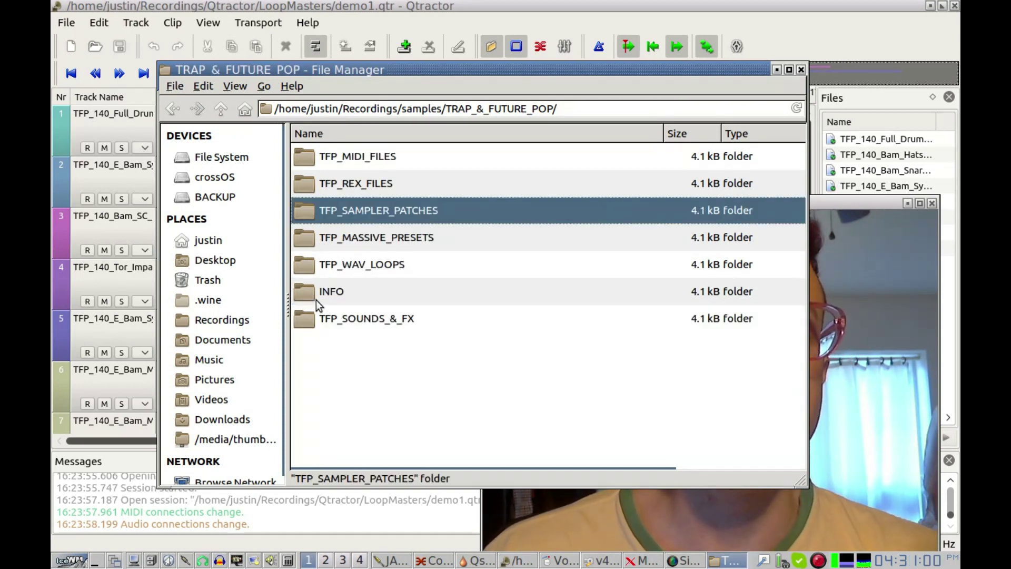
Examine the contents of the TFP_WAV_LOOPS, TFP_SOUNDS_&_FX and TFP_MIDI_FILES folders in the TRAP_&_FUTURE_POP sample pack.
{"action": "double_click", "coordinate": [305, 264]}
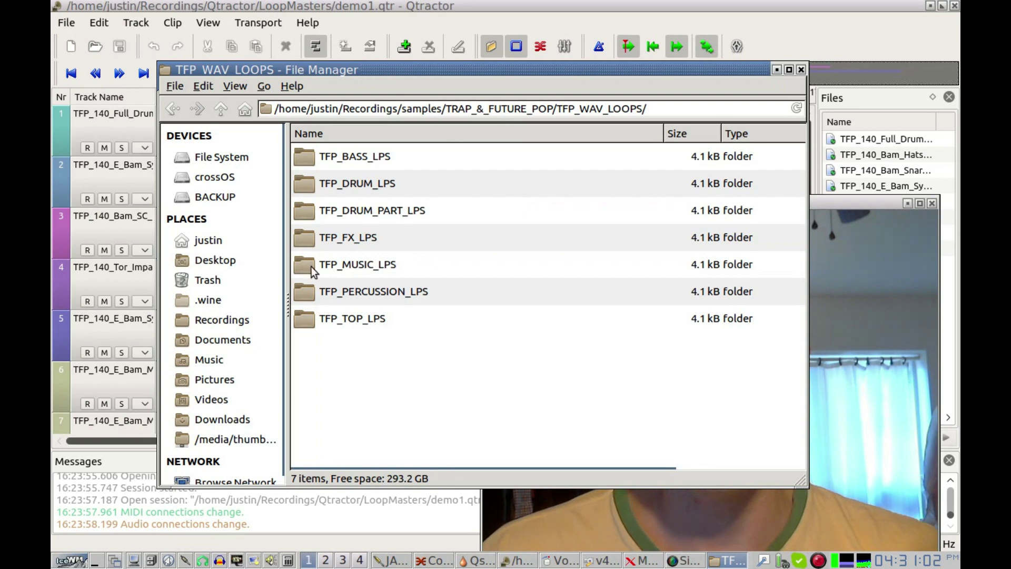
{"action": "left_click", "coordinate": [220, 111]}
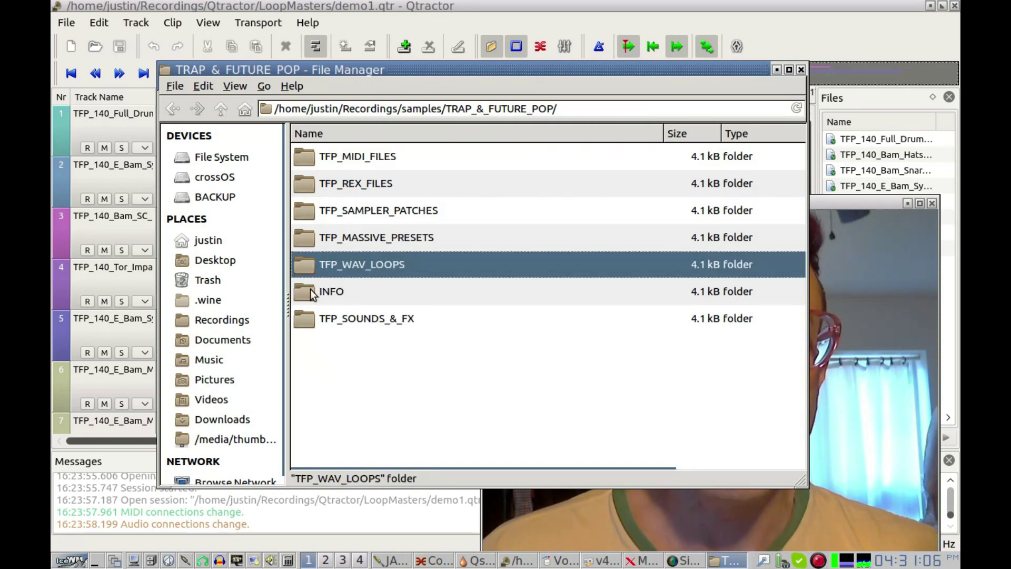
{"action": "left_click", "coordinate": [310, 320]}
{"action": "double_click", "coordinate": [310, 320]}
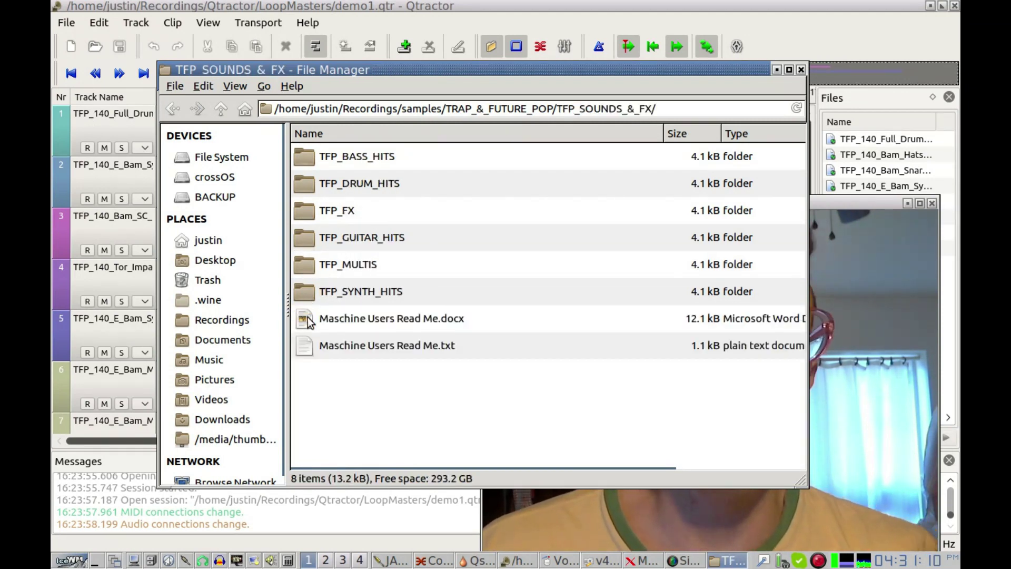
{"action": "left_click", "coordinate": [223, 119]}
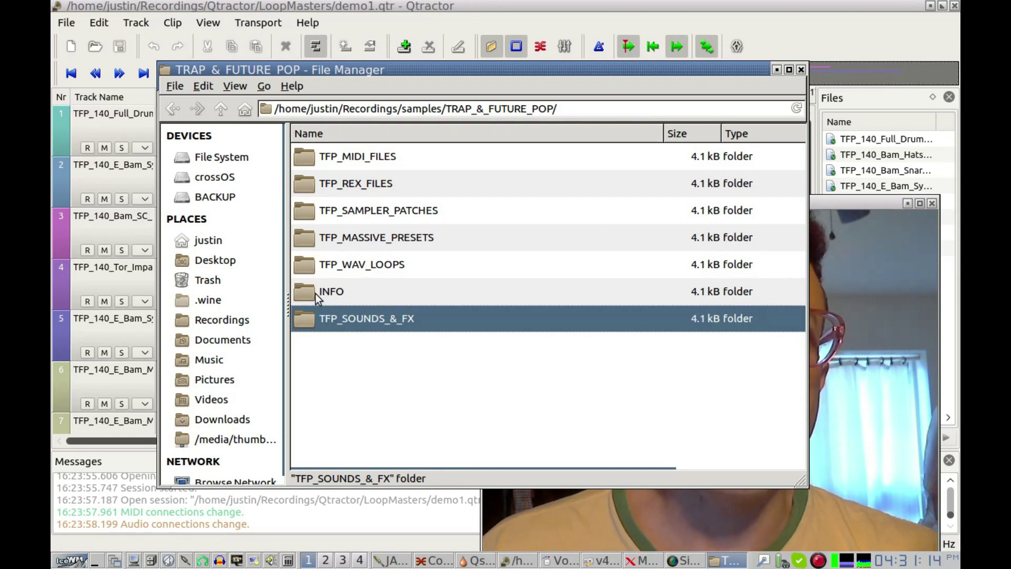
{"action": "double_click", "coordinate": [308, 324]}
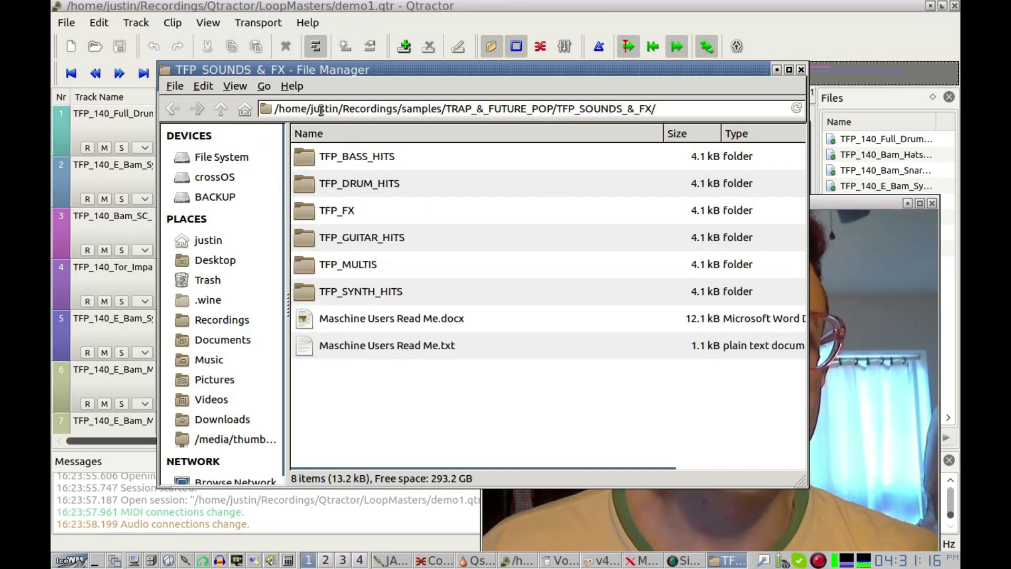
{"action": "left_click_drag", "start_coordinate": [308, 70], "coordinate": [355, 85]}
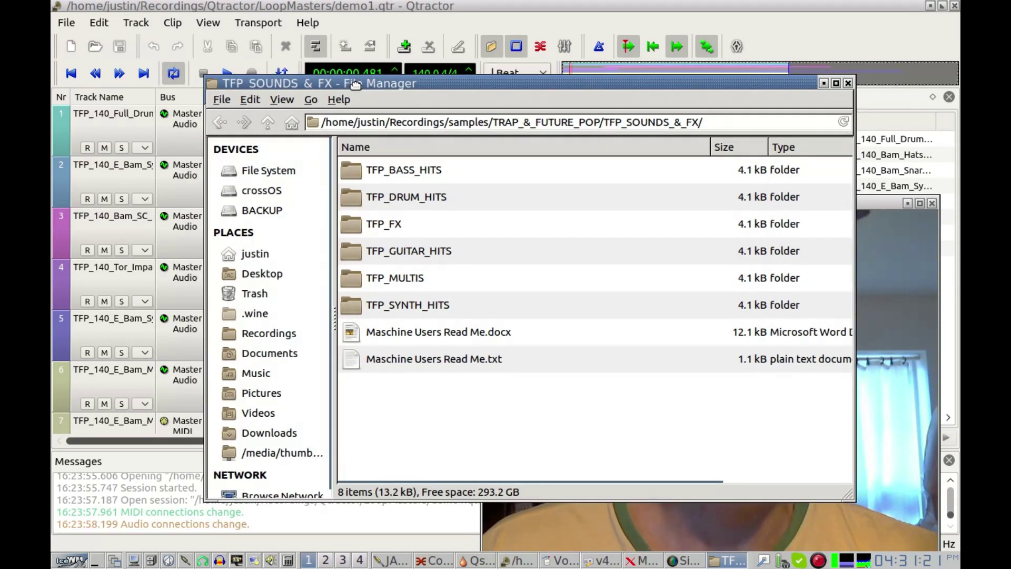
{"action": "left_click", "coordinate": [265, 128]}
{"action": "double_click", "coordinate": [355, 170]}
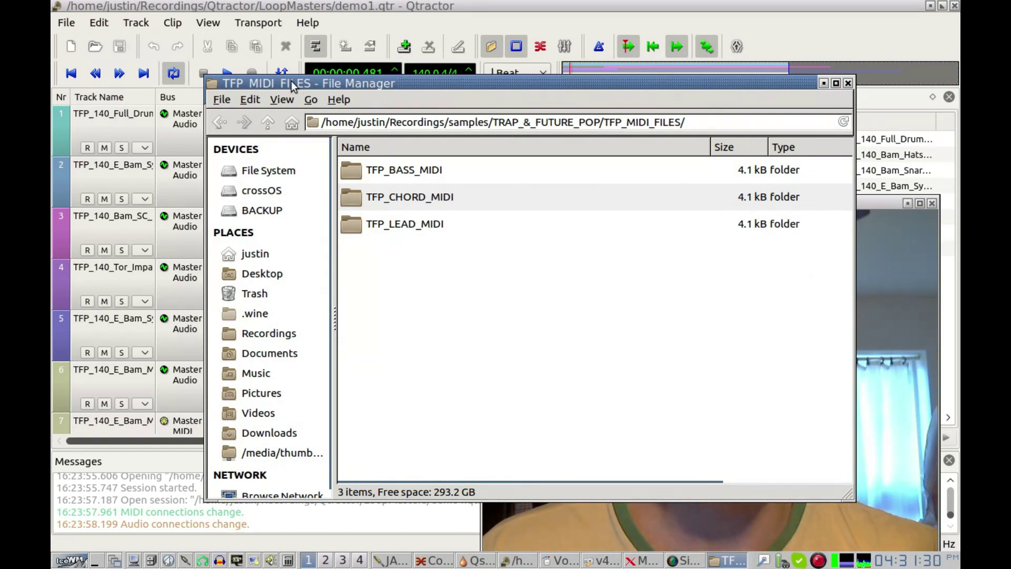
Move the file manager out of the way, close the MPlayer video window and switch back to Qtractor.
{"action": "left_click_drag", "start_coordinate": [292, 85], "coordinate": [960, 141]}
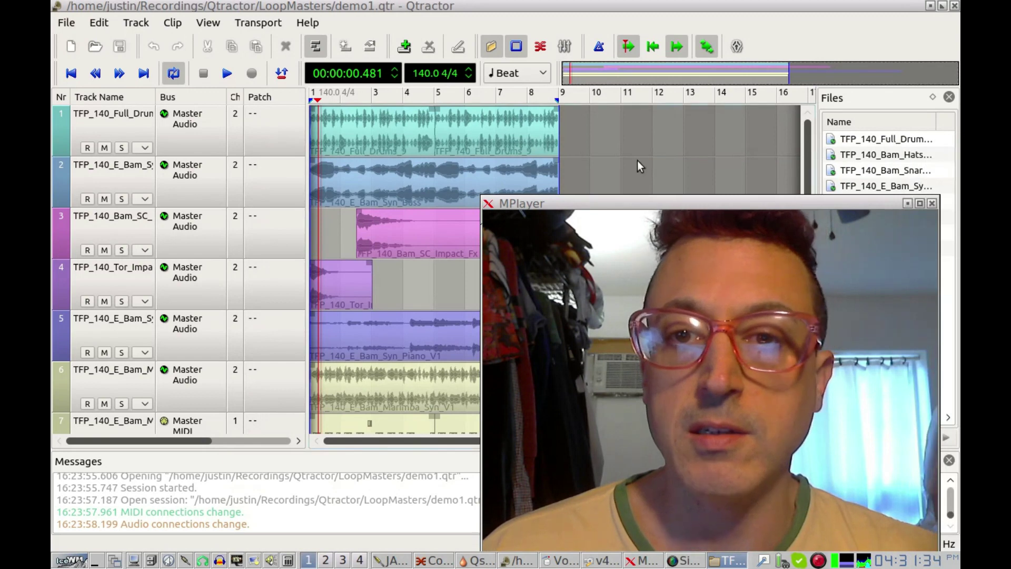
{"action": "left_click", "coordinate": [933, 204]}
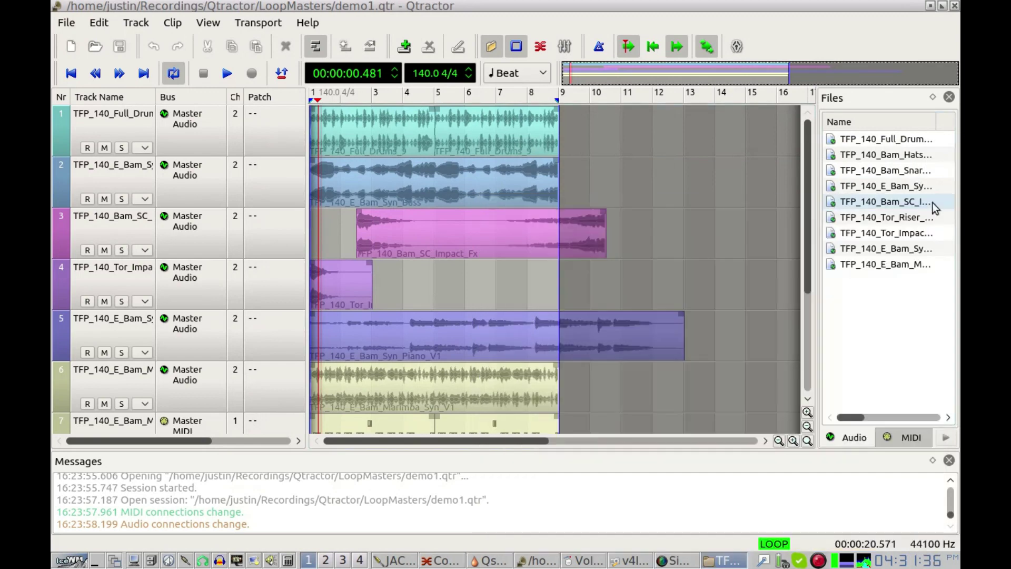
{"action": "left_click", "coordinate": [391, 5]}
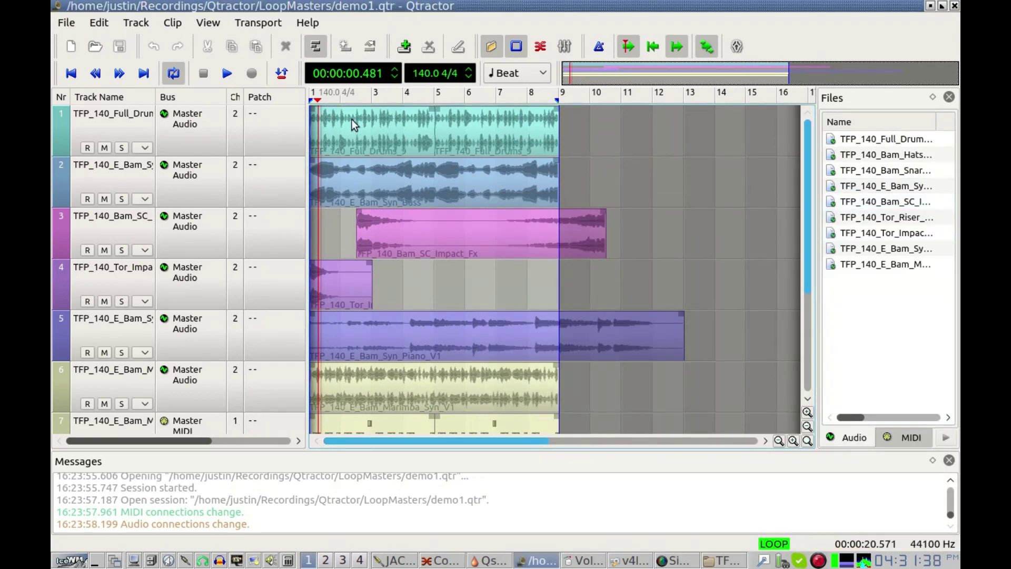
{"action": "left_click_drag", "start_coordinate": [806, 167], "coordinate": [796, 148]}
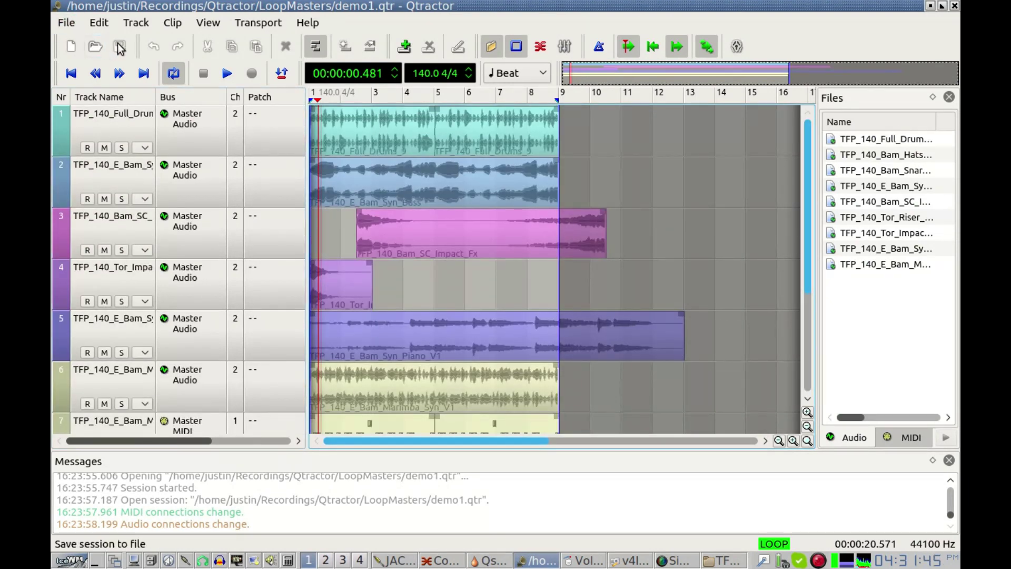
Create a new empty session in place of demo1.
{"action": "left_click", "coordinate": [63, 24]}
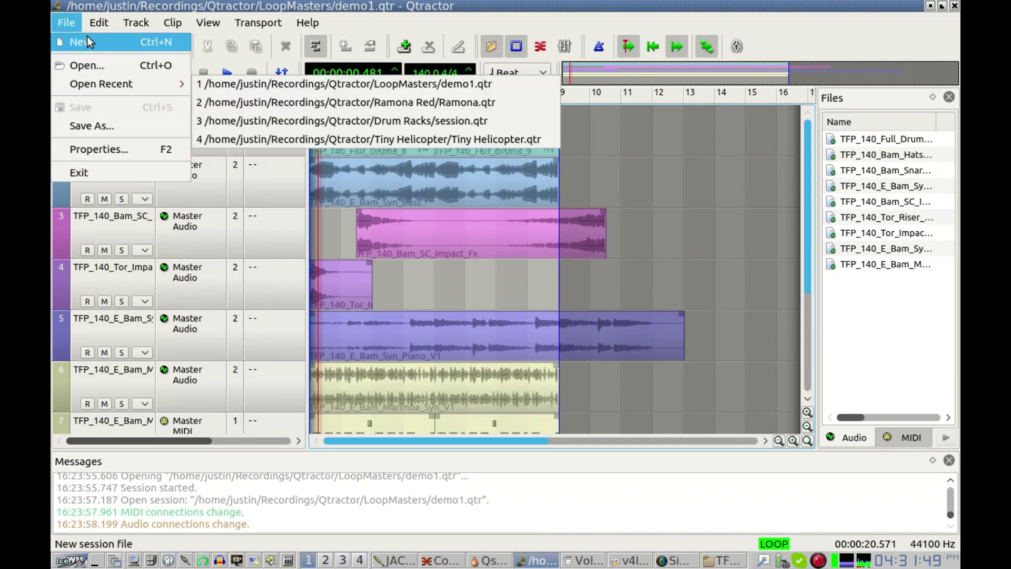
{"action": "mouse_move", "coordinate": [108, 24]}
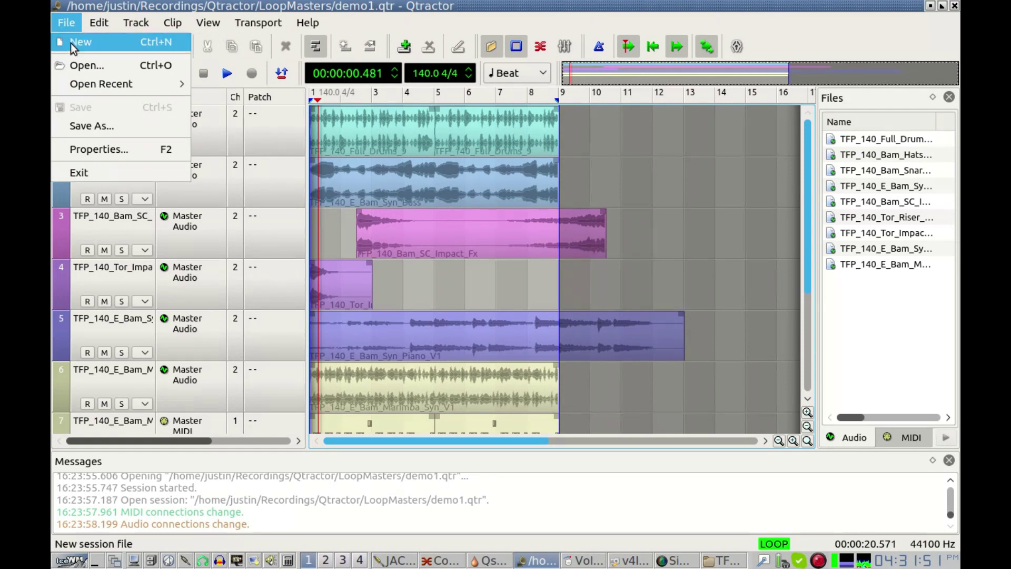
{"action": "key", "text": "Escape"}
{"action": "left_click", "coordinate": [74, 46]}
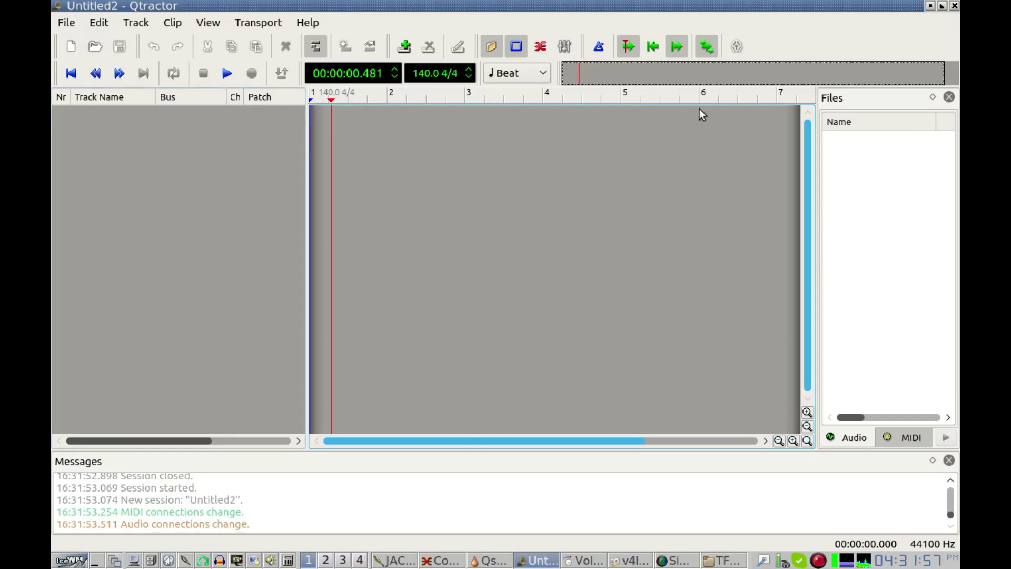
Switch to the file manager, look at the samples folder containing the pack and return to TRAP_&_FUTURE_POP.
{"action": "left_click", "coordinate": [724, 560]}
{"action": "left_click_drag", "start_coordinate": [790, 171], "coordinate": [423, 102]}
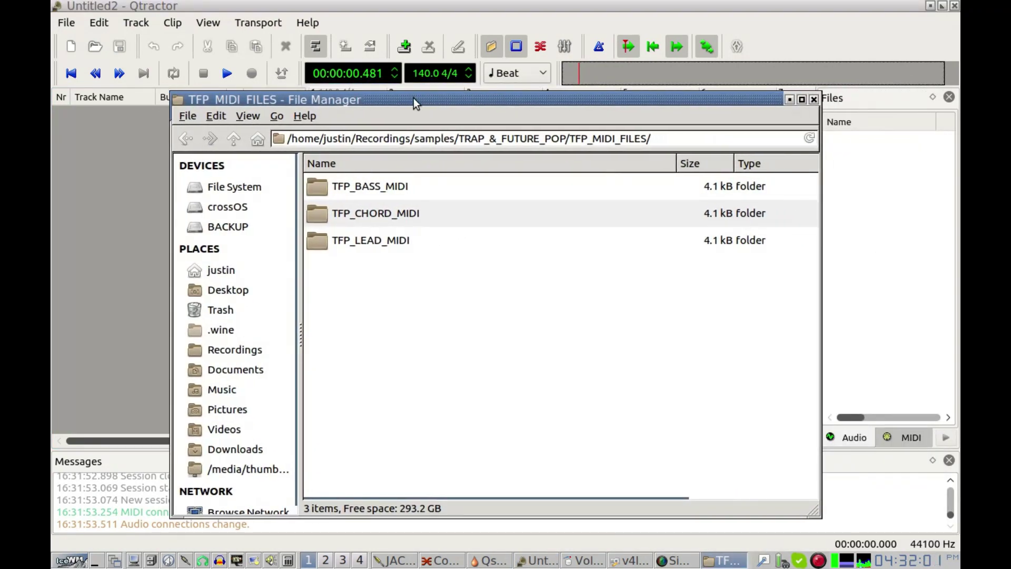
{"action": "left_click_drag", "start_coordinate": [417, 101], "coordinate": [461, 90]}
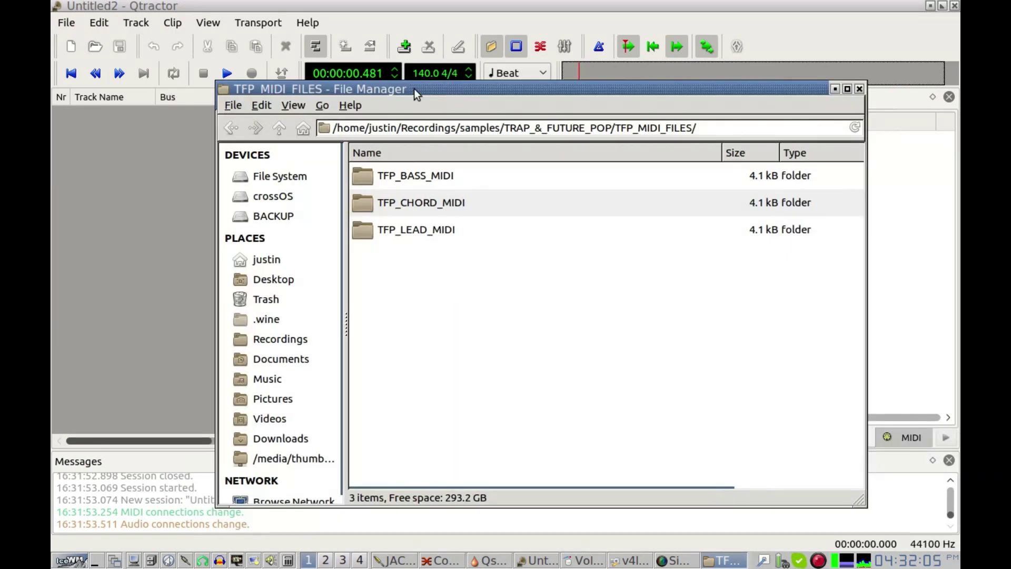
{"action": "left_click", "coordinate": [280, 128]}
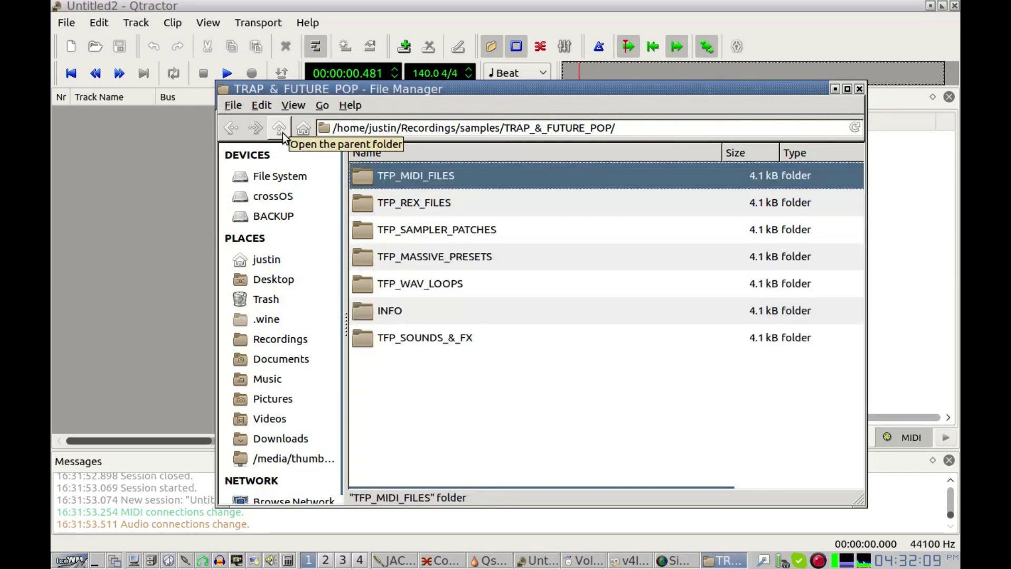
{"action": "left_click", "coordinate": [281, 133]}
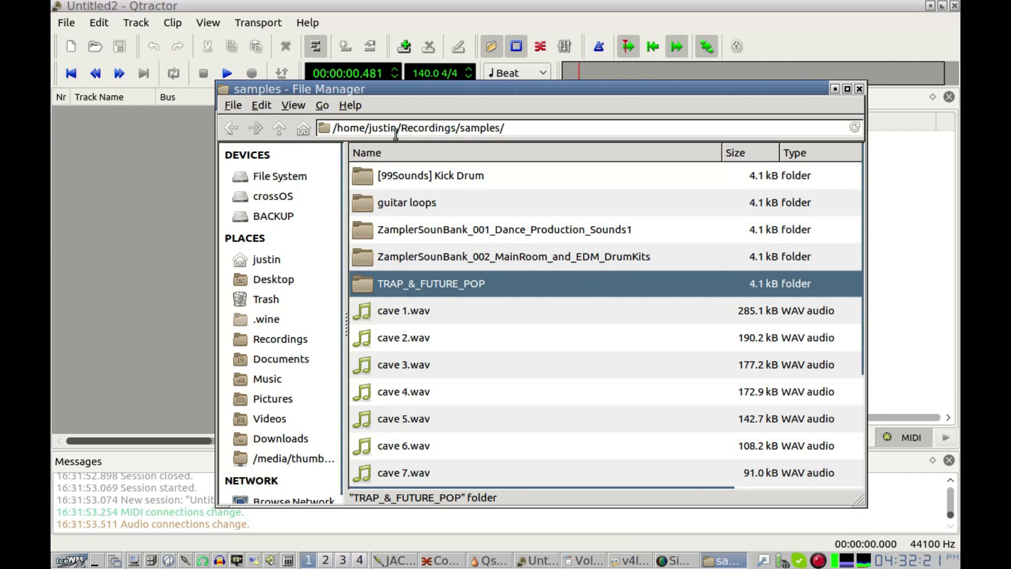
{"action": "left_click", "coordinate": [227, 134]}
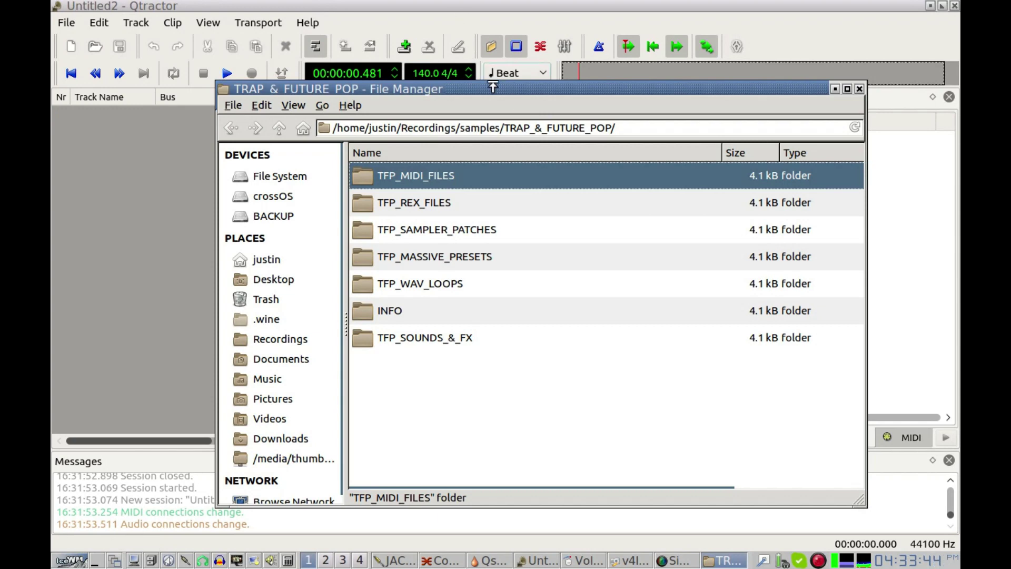
Move the file manager clear of Qtractor's track list and open the TFP_DRUM_LPS folder inside TFP_WAV_LOOPS.
{"action": "mouse_move", "coordinate": [460, 87]}
{"action": "left_mouse_down"}
{"action": "mouse_move", "coordinate": [738, 118]}
{"action": "mouse_move", "coordinate": [719, 131]}
{"action": "mouse_move", "coordinate": [480, 84]}
{"action": "mouse_move", "coordinate": [476, 135]}
{"action": "mouse_move", "coordinate": [551, 109]}
{"action": "mouse_move", "coordinate": [589, 114]}
{"action": "mouse_move", "coordinate": [473, 97]}
{"action": "left_mouse_up"}
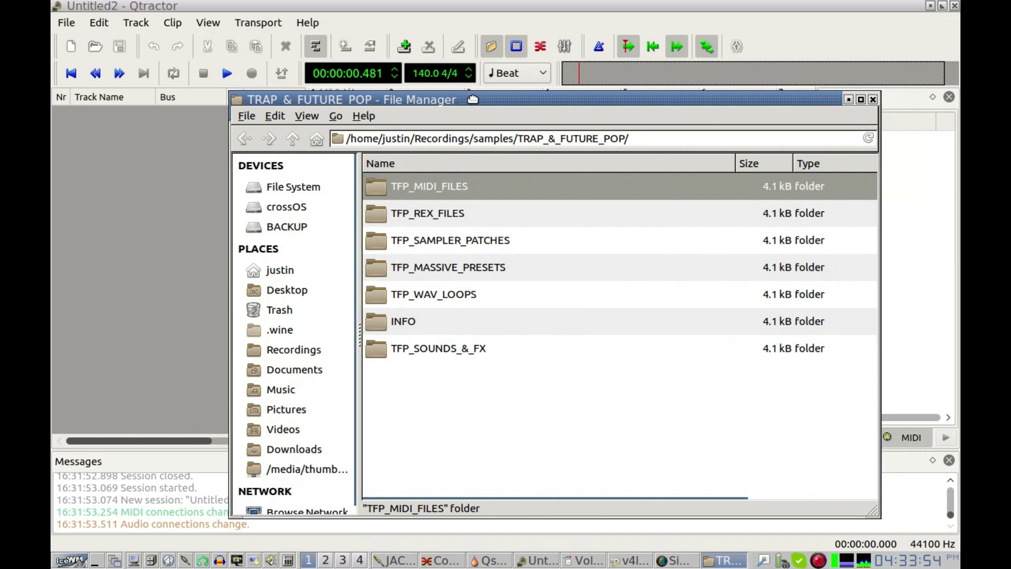
{"action": "left_click_drag", "start_coordinate": [473, 99], "coordinate": [565, 111]}
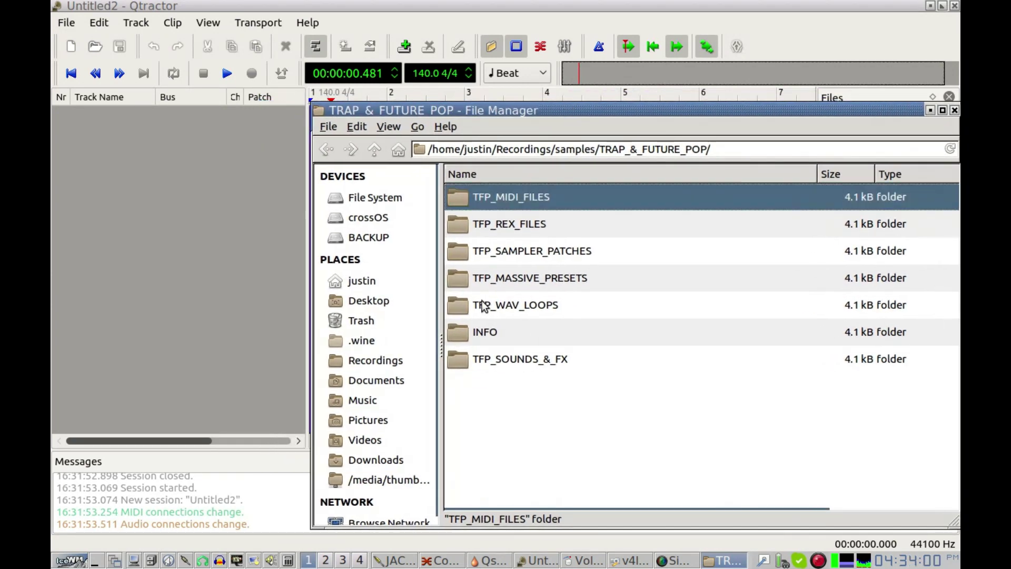
{"action": "double_click", "coordinate": [465, 305]}
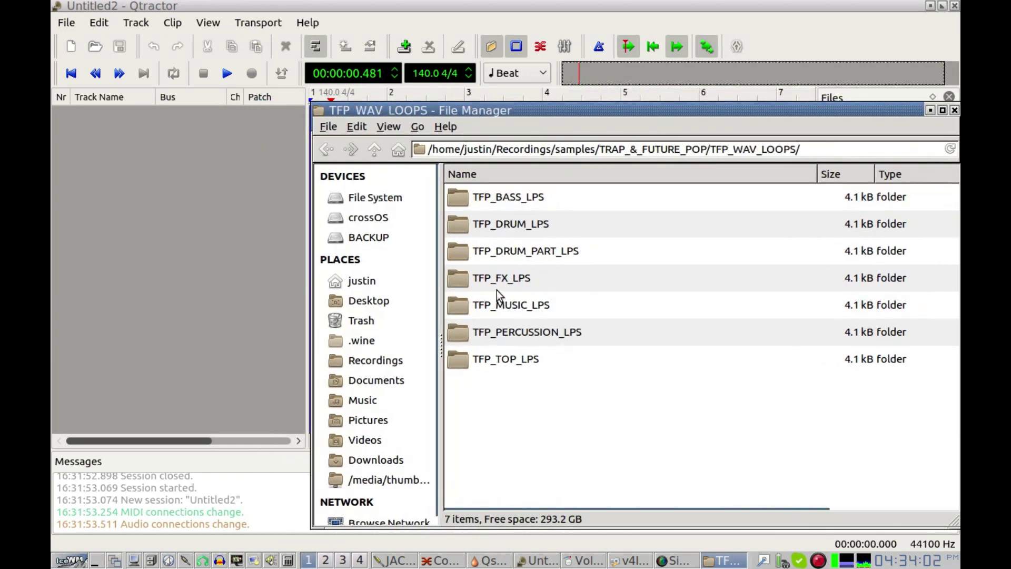
{"action": "double_click", "coordinate": [467, 227]}
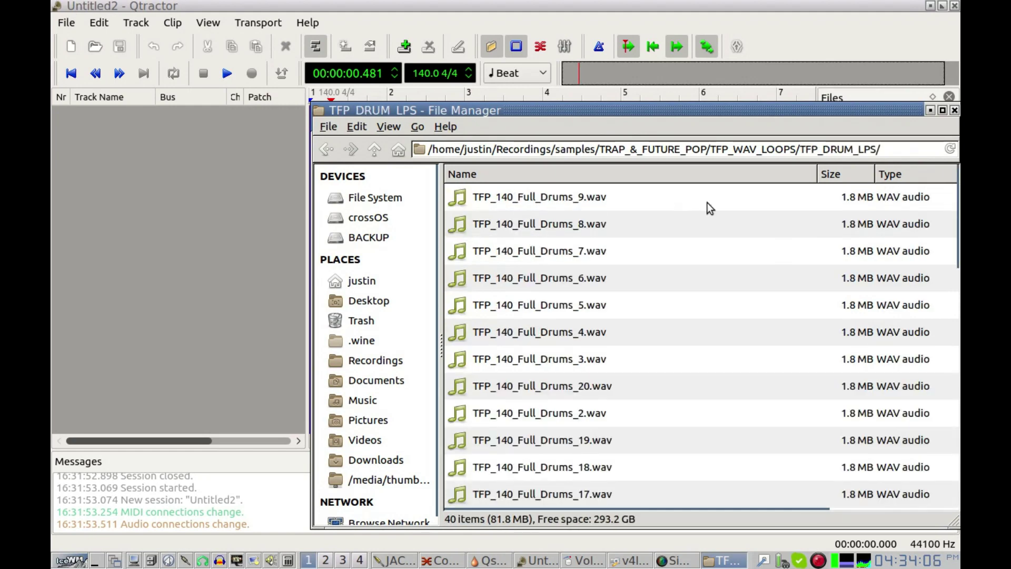
Try to add the TFP_128_Full_Drums_9.wav loop from the file manager to Qtractor's empty track list.
{"action": "left_click_drag", "start_coordinate": [951, 211], "coordinate": [940, 332]}
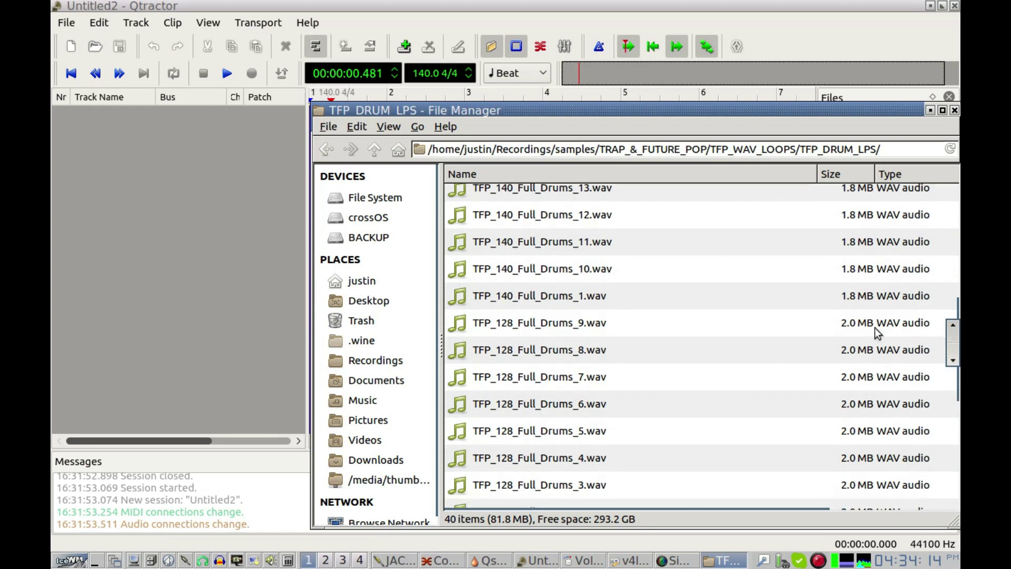
{"action": "left_click", "coordinate": [532, 324]}
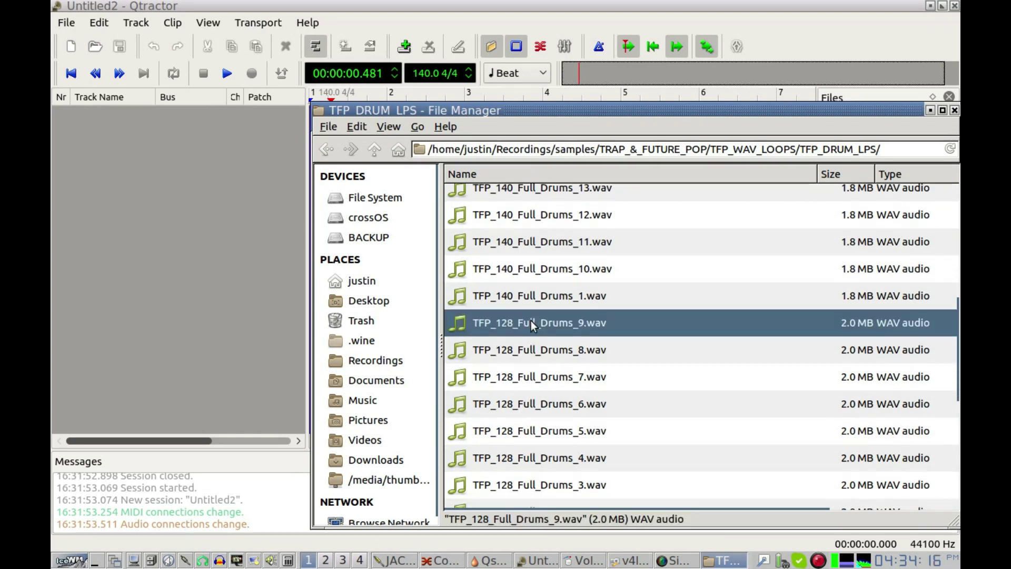
{"action": "left_click_drag", "start_coordinate": [521, 324], "coordinate": [84, 124]}
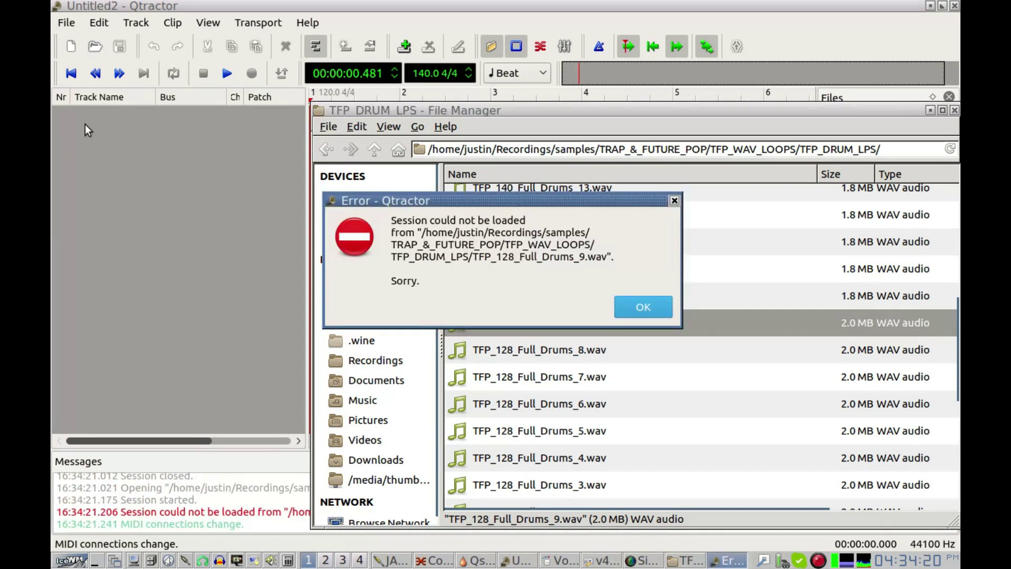
{"action": "left_click", "coordinate": [623, 308]}
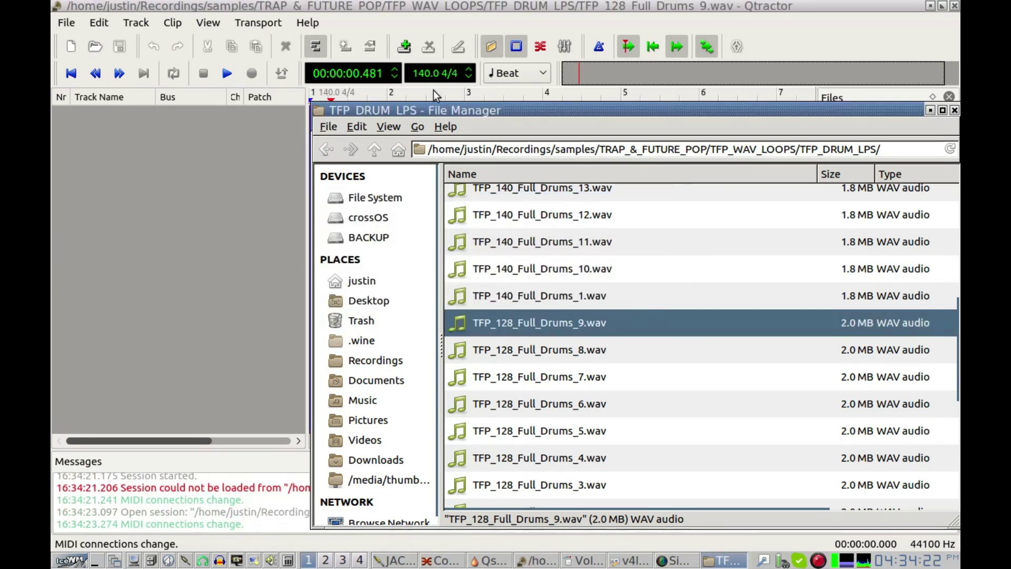
Move the file manager clear of the timeline and import TFP_128_Full_Drums_9.wav as a new track starting at bar 1.
{"action": "left_click", "coordinate": [404, 5]}
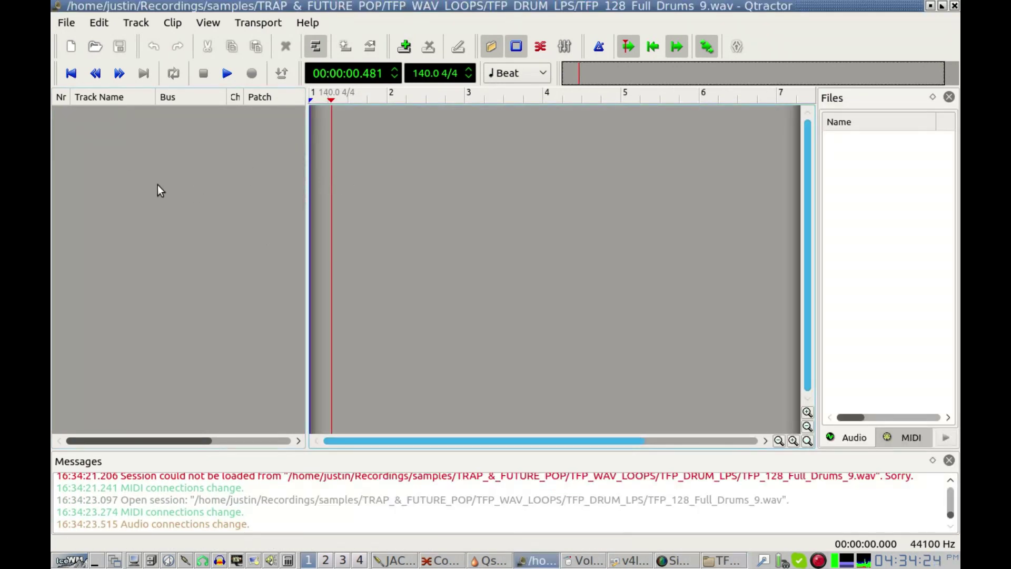
{"action": "left_click", "coordinate": [722, 561]}
{"action": "left_click_drag", "start_coordinate": [654, 117], "coordinate": [944, 209]}
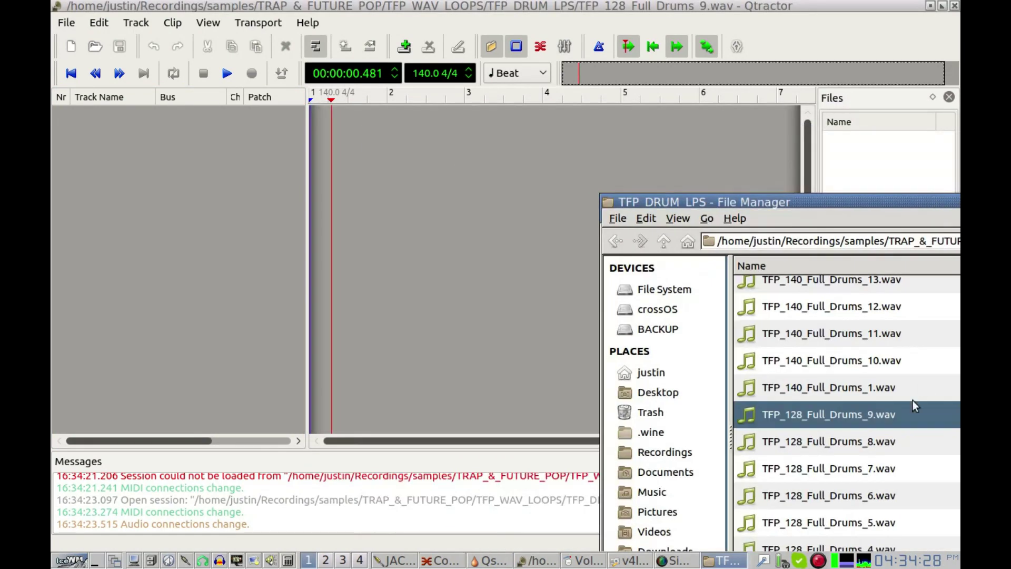
{"action": "left_click_drag", "start_coordinate": [861, 417], "coordinate": [314, 132]}
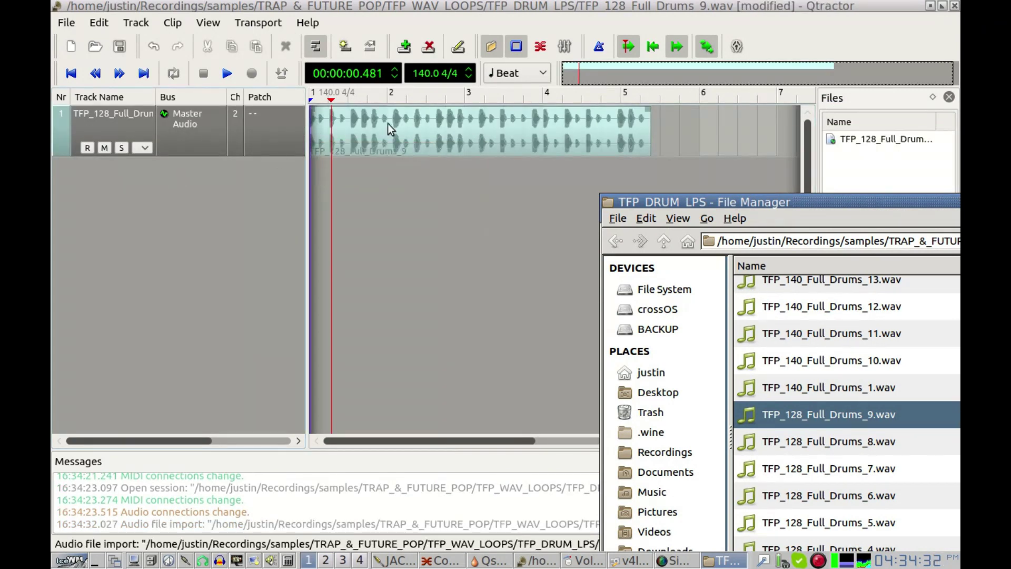
{"action": "left_click", "coordinate": [171, 216]}
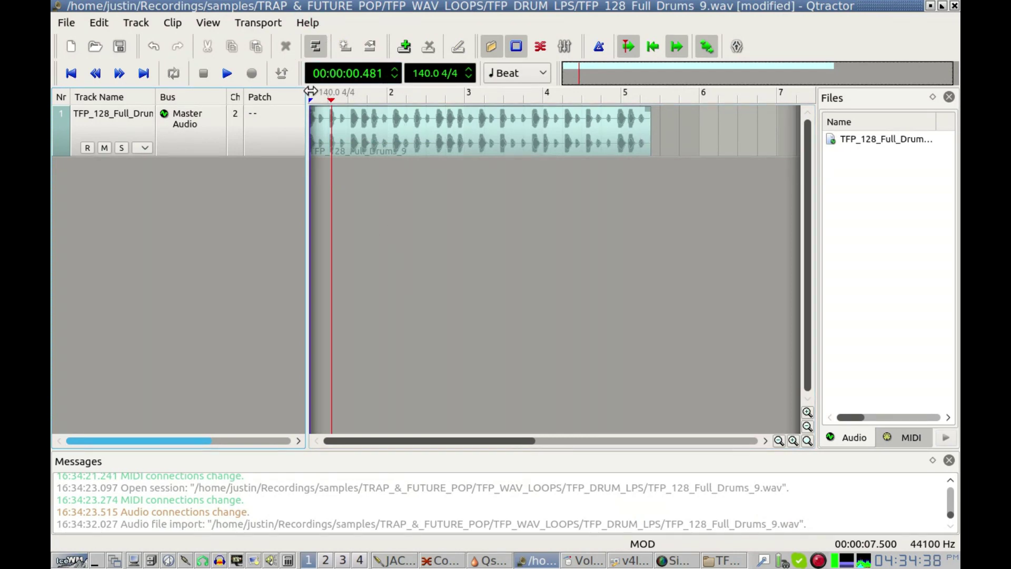
Set the loop range from bar 1 to just past the end of the drum clip.
{"action": "mouse_move", "coordinate": [312, 100]}
{"action": "left_mouse_down"}
{"action": "mouse_move", "coordinate": [465, 102]}
{"action": "mouse_move", "coordinate": [428, 101]}
{"action": "left_mouse_up"}
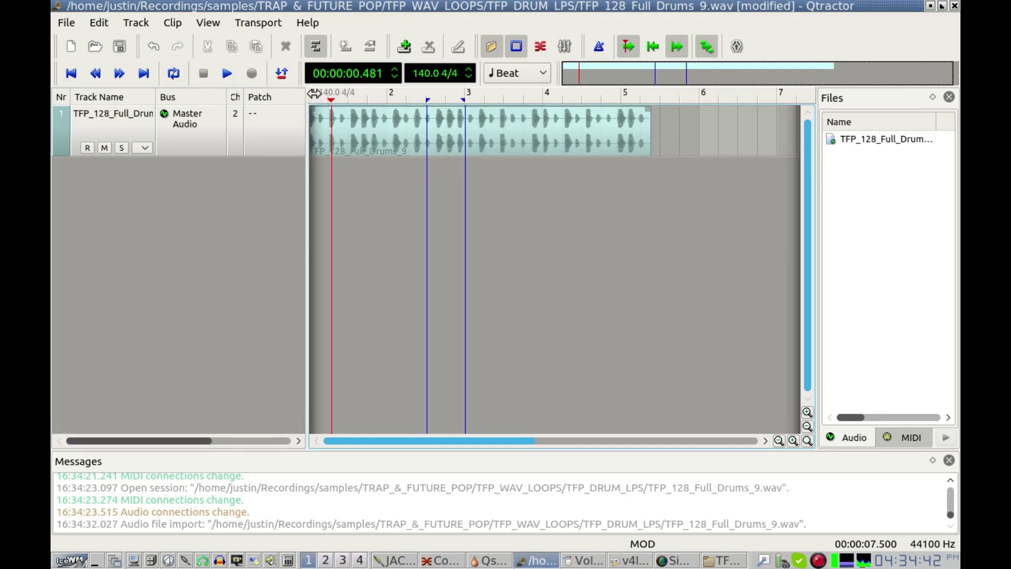
{"action": "left_click_drag", "start_coordinate": [312, 89], "coordinate": [658, 115]}
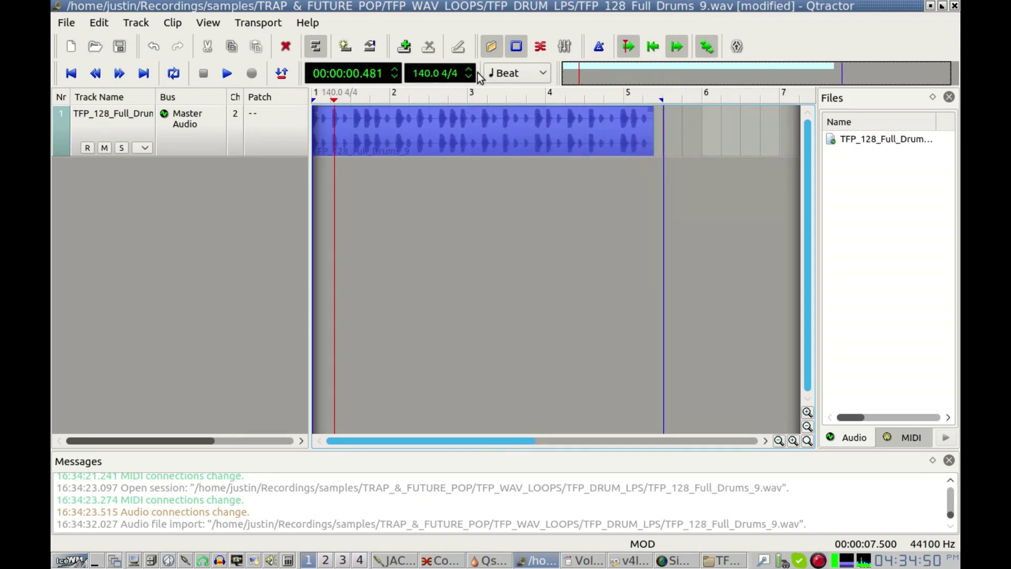
Set the session tempo to 128 to match the BPM in the drum loop's file name.
{"action": "left_click", "coordinate": [431, 73]}
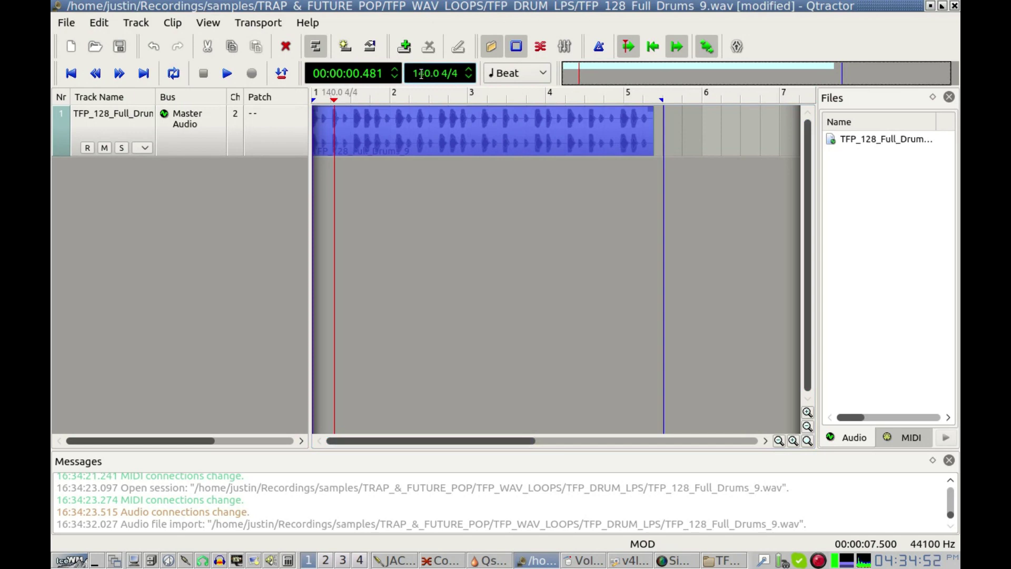
{"action": "left_click", "coordinate": [722, 560]}
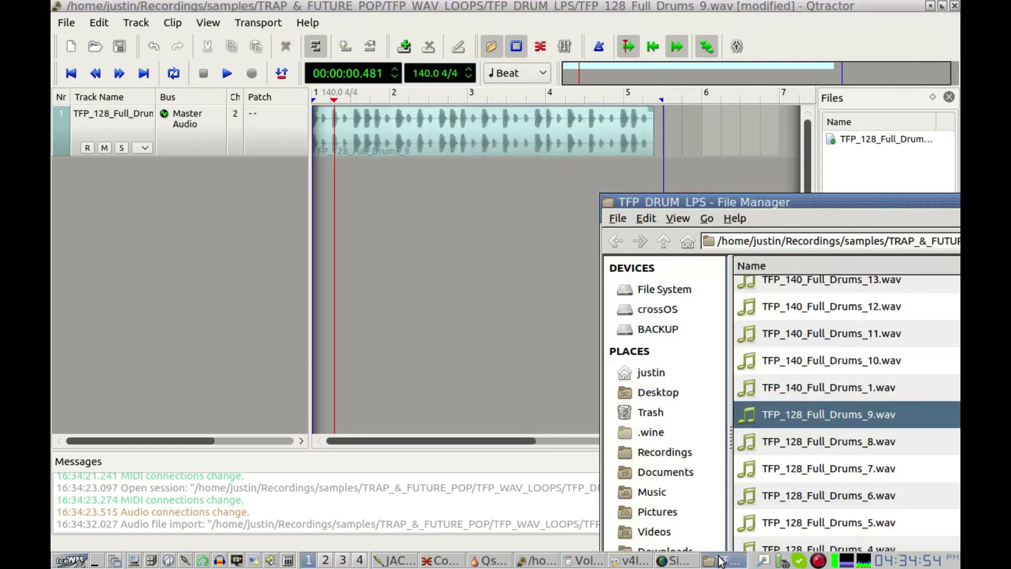
{"action": "double_click", "coordinate": [422, 73]}
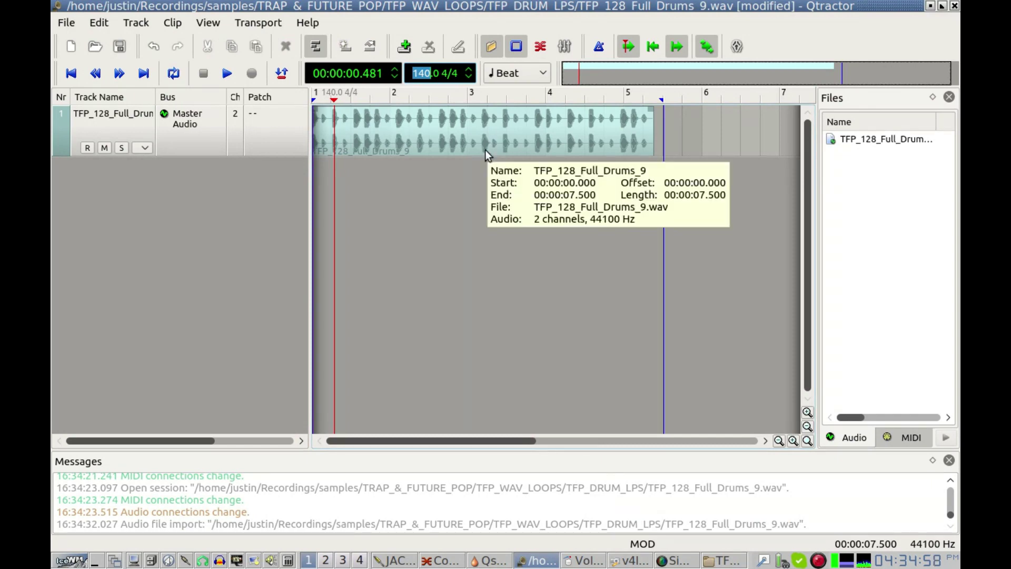
{"action": "type", "text": "12"}
{"action": "type", "text": "8"}
{"action": "key", "text": "Return"}
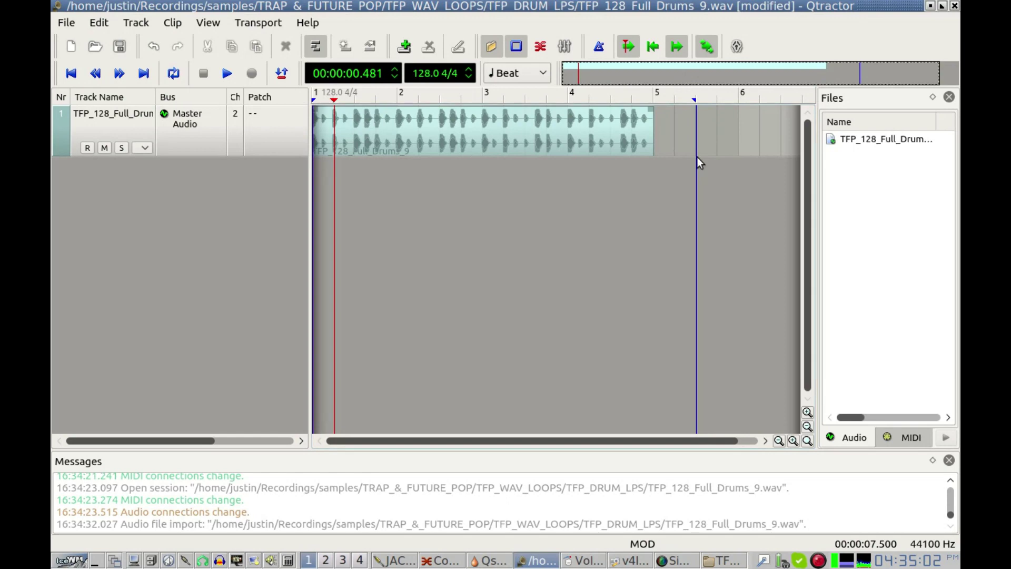
Move the loop end to bar 5 at the drum clip's end and audition the clip with looping turned on.
{"action": "left_click_drag", "start_coordinate": [696, 103], "coordinate": [655, 104]}
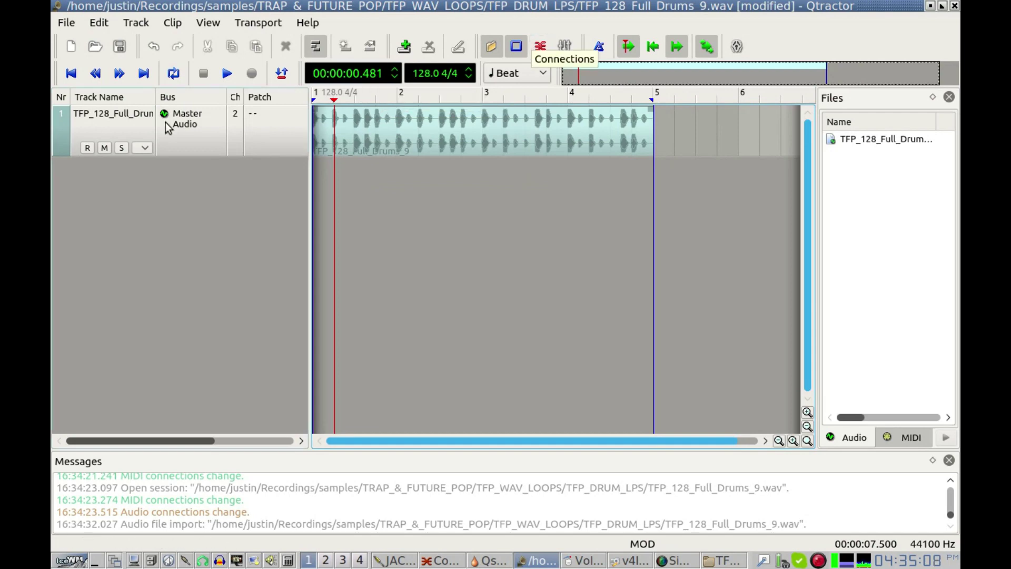
{"action": "key", "text": "space"}
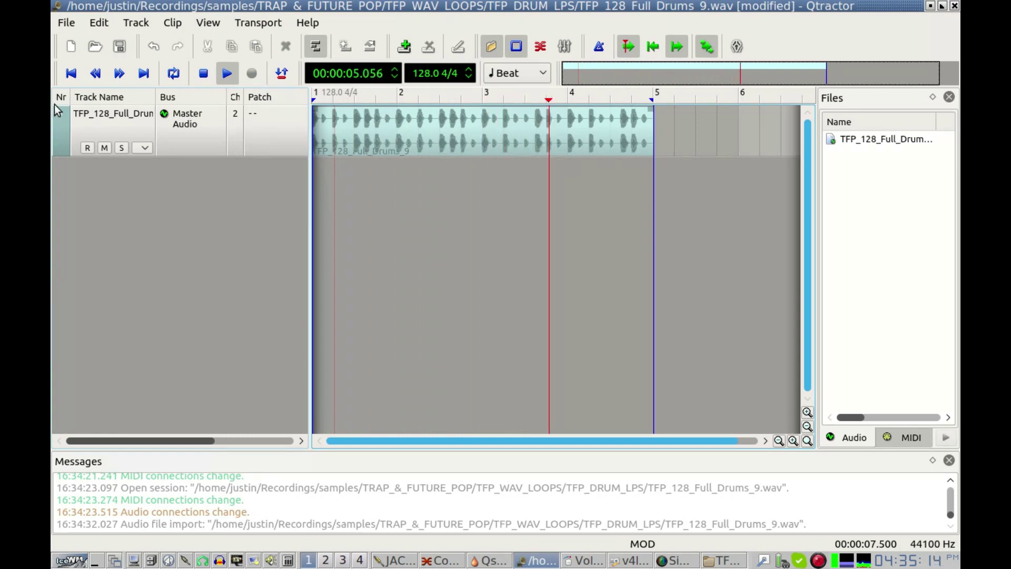
{"action": "left_click", "coordinate": [174, 73]}
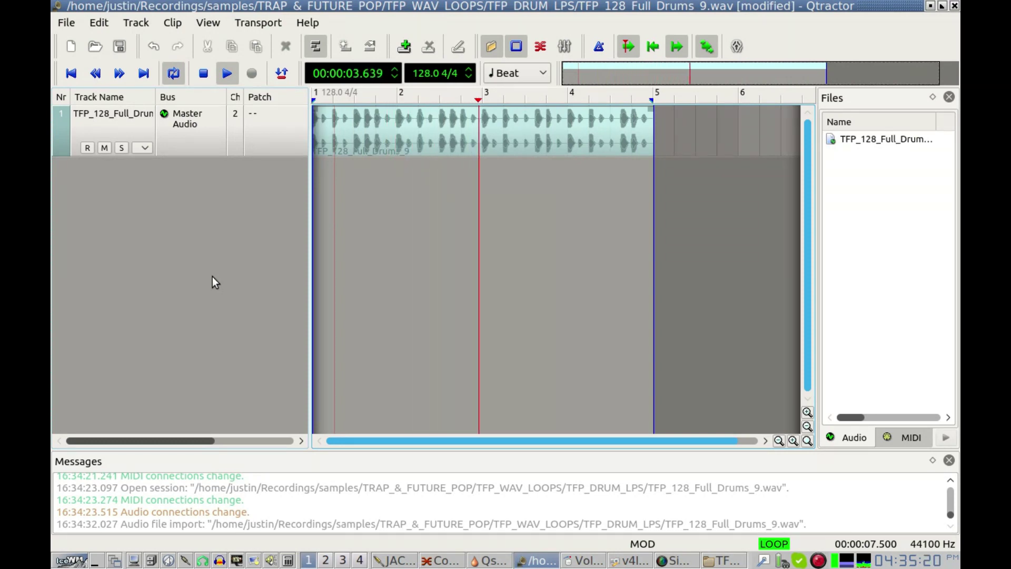
{"action": "left_click", "coordinate": [204, 75]}
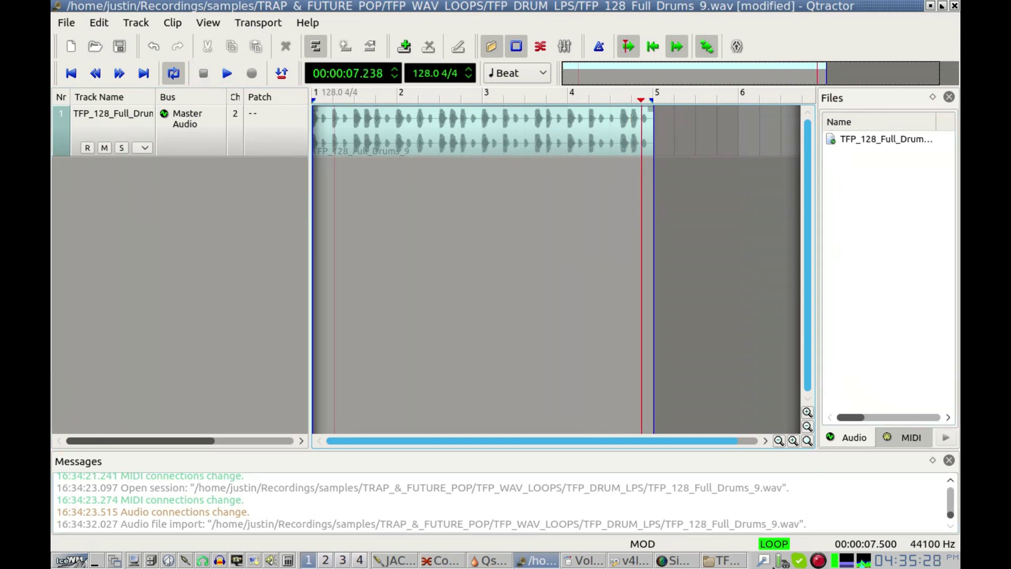
Switch to the file manager, open the TFP_BASS_LPS folder in TFP_WAV_LOOPS and browse to the 128 BPM bass loops.
{"action": "left_click", "coordinate": [730, 562]}
{"action": "left_click_drag", "start_coordinate": [685, 201], "coordinate": [468, 134]}
{"action": "left_click", "coordinate": [452, 174]}
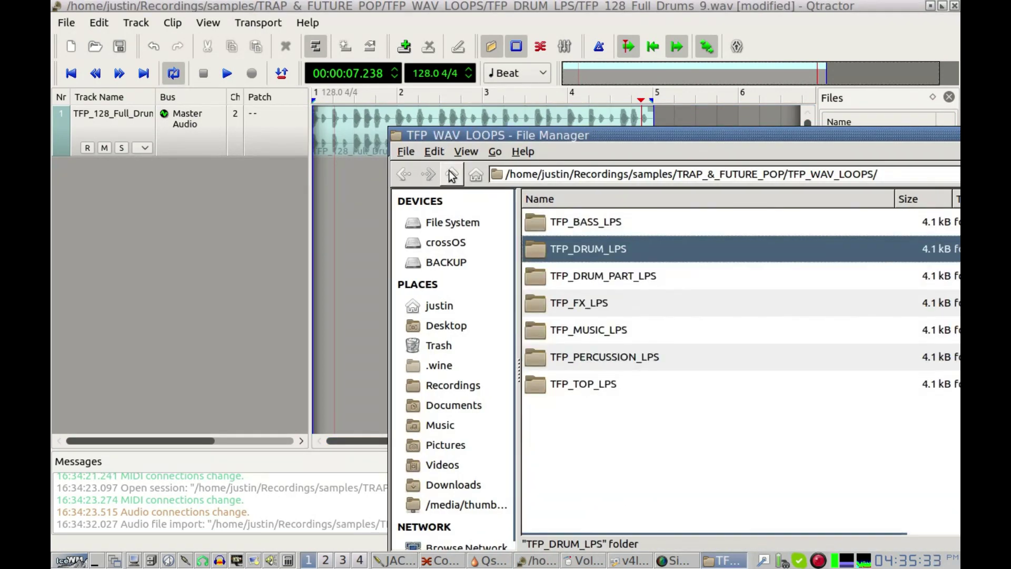
{"action": "double_click", "coordinate": [541, 223]}
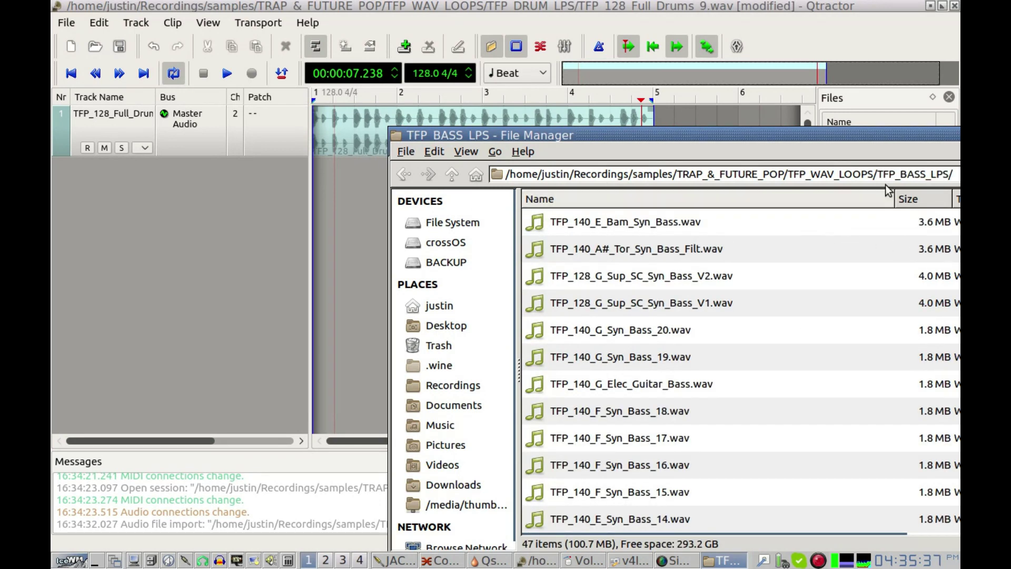
{"action": "left_click_drag", "start_coordinate": [804, 136], "coordinate": [546, 132]}
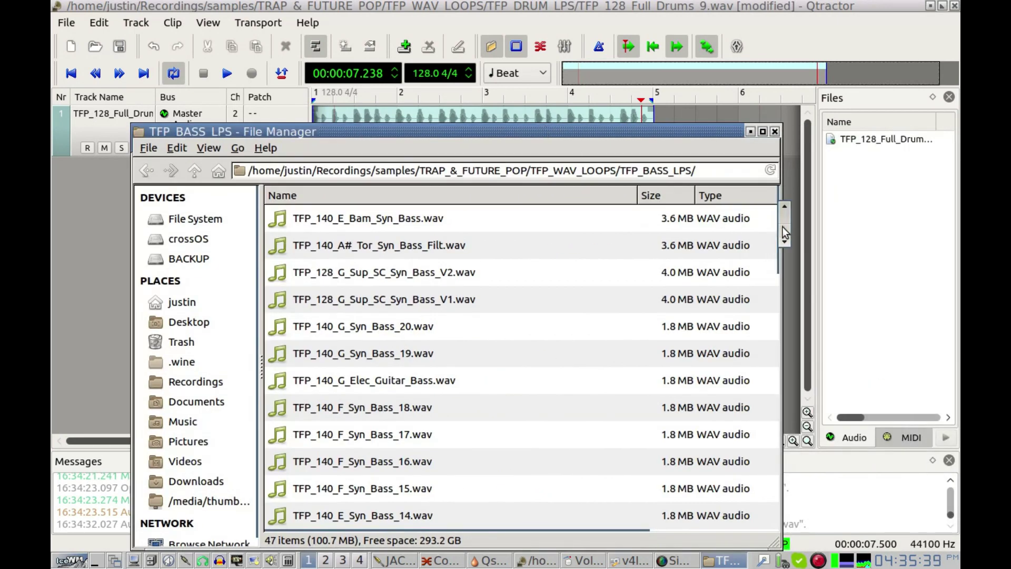
{"action": "scroll", "coordinate": [785, 237], "scroll_direction": "down", "scroll_amount": 1}
{"action": "left_click_drag", "start_coordinate": [785, 237], "coordinate": [785, 424]}
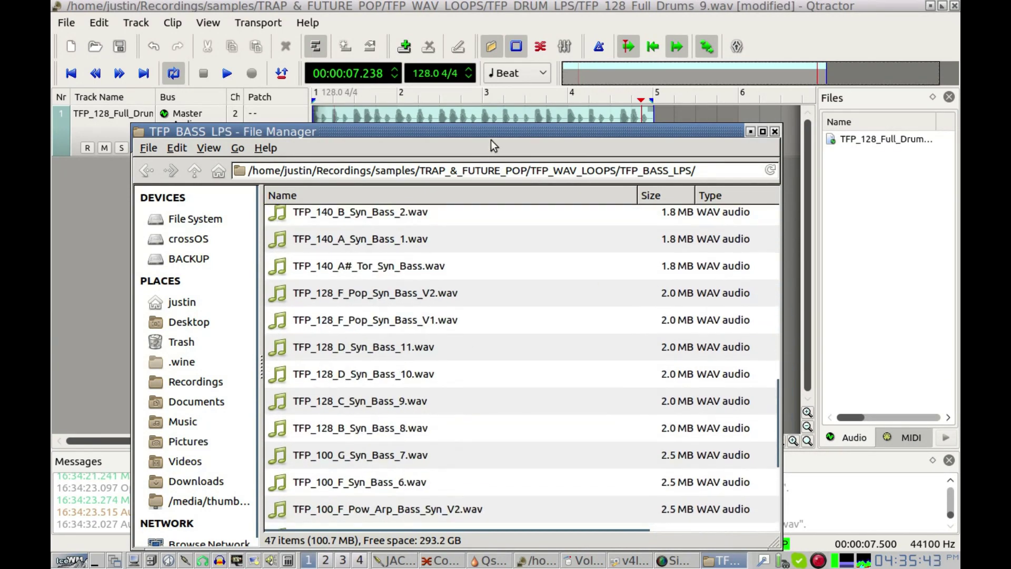
Import TFP_128_F_Pop_Syn_Bass_V2.wav as a second track starting at bar 1 and audition it with the drums.
{"action": "left_click_drag", "start_coordinate": [489, 133], "coordinate": [727, 90]}
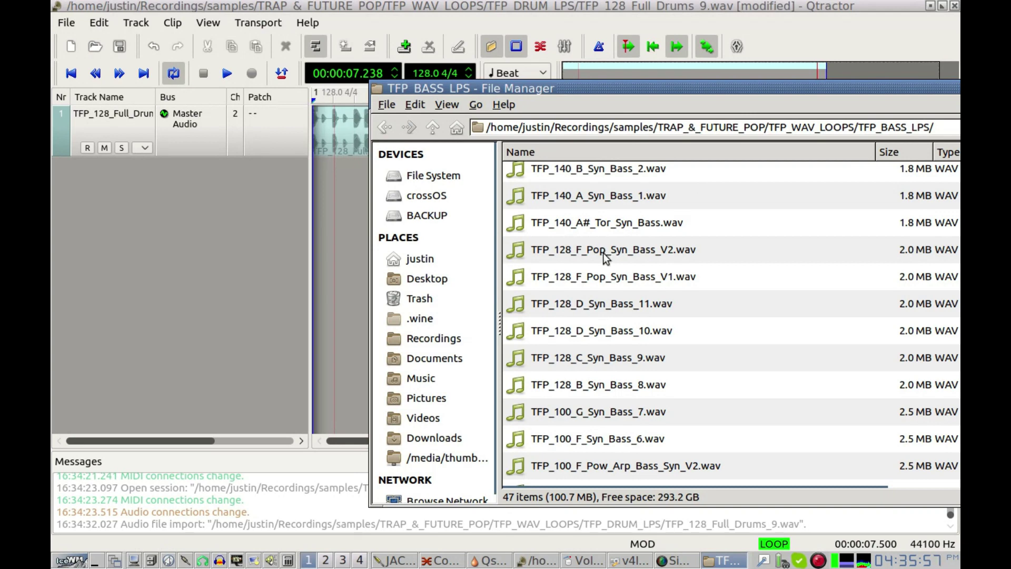
{"action": "left_click_drag", "start_coordinate": [606, 257], "coordinate": [323, 182]}
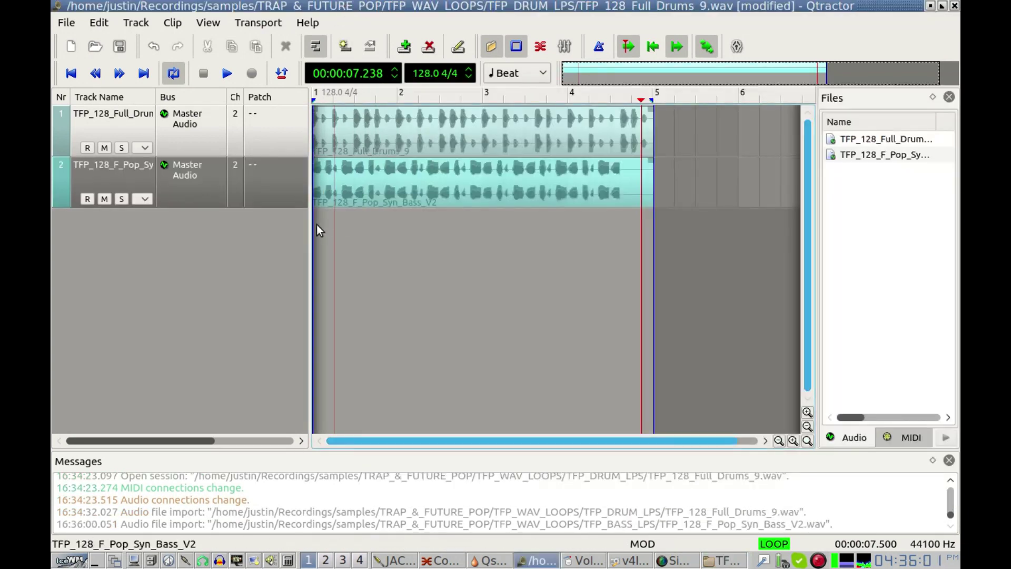
{"action": "left_click", "coordinate": [262, 233]}
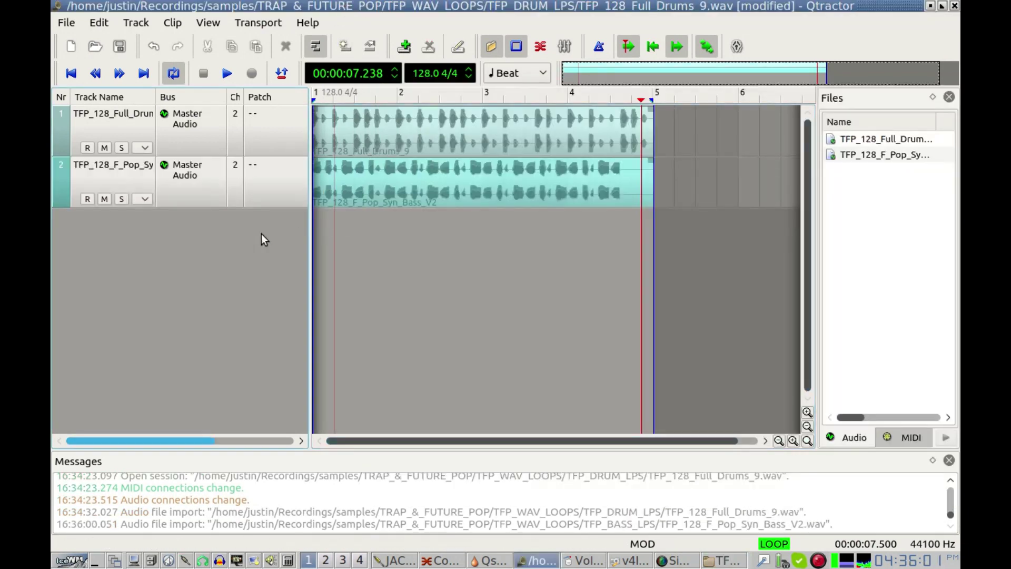
{"action": "left_click", "coordinate": [228, 76]}
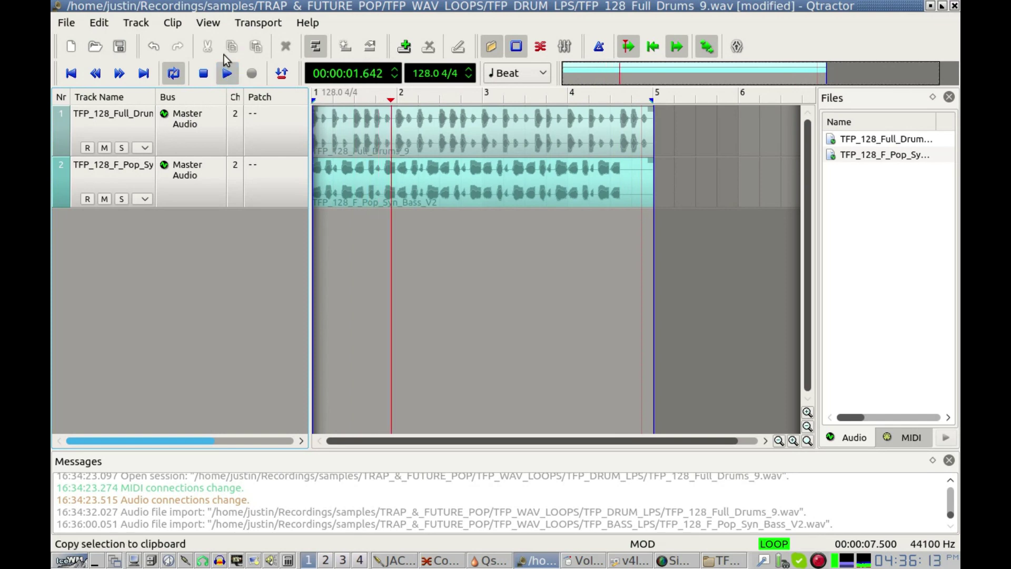
{"action": "left_click", "coordinate": [204, 75]}
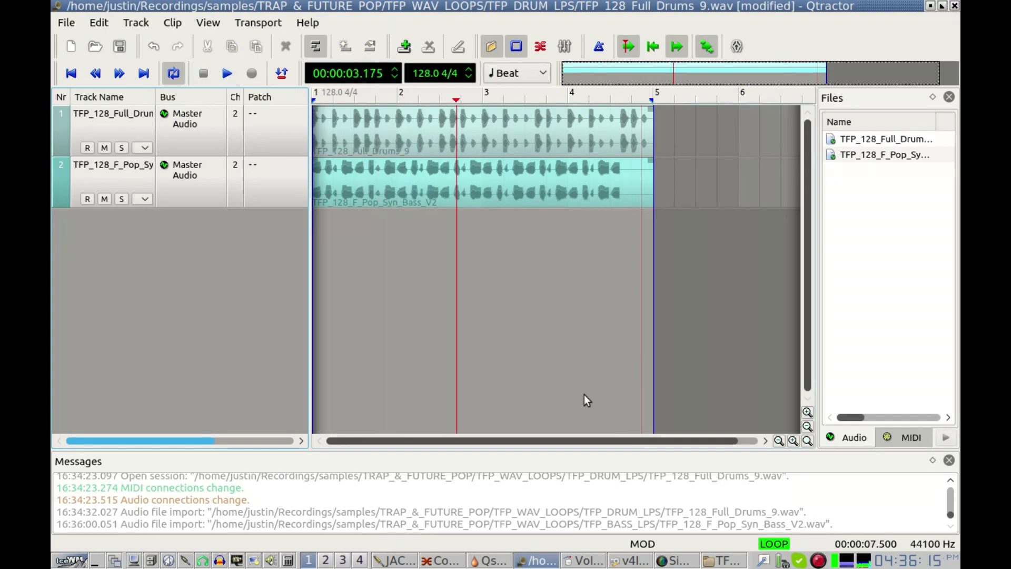
Import TFP_128_Pop_Fx_V2.wav from the TFP_FX_LPS folder as a third track starting at bar 1.
{"action": "left_click", "coordinate": [724, 560]}
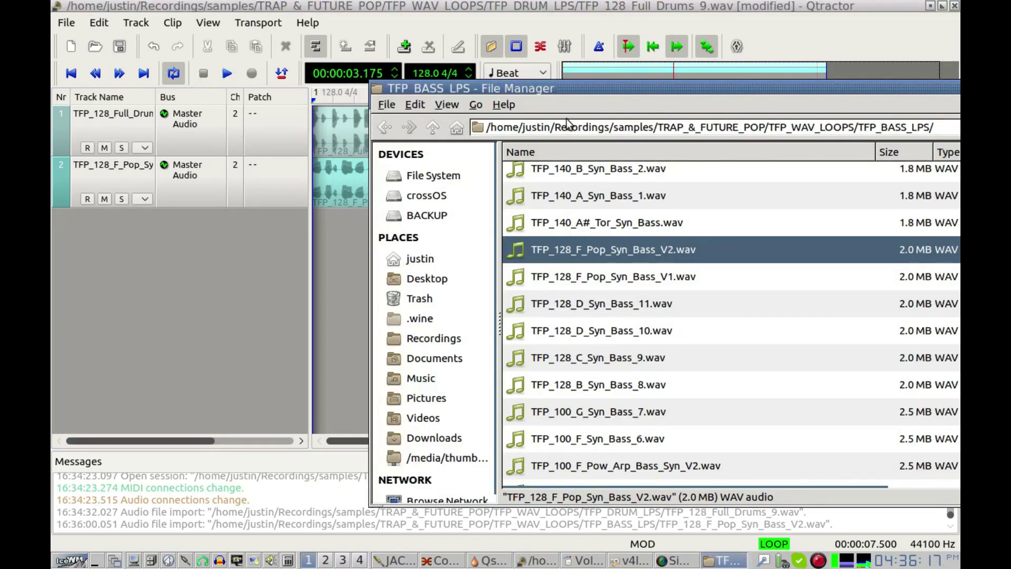
{"action": "left_click", "coordinate": [434, 128]}
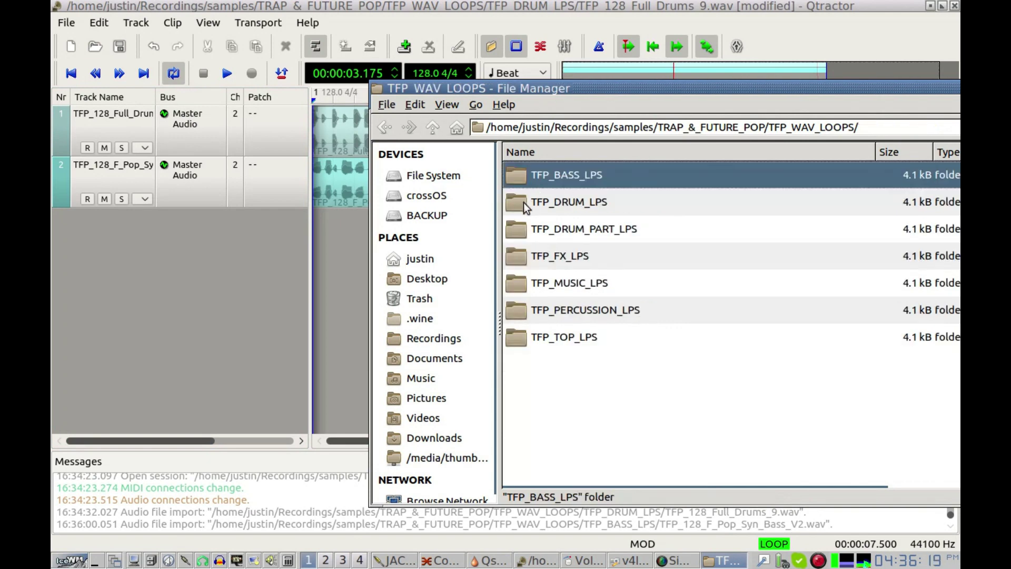
{"action": "double_click", "coordinate": [519, 255]}
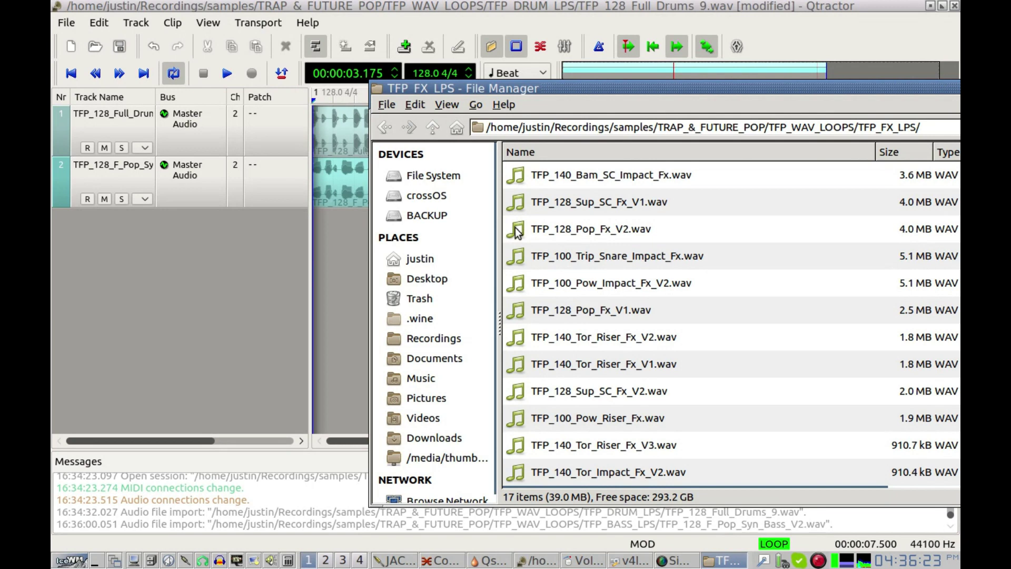
{"action": "left_click", "coordinate": [520, 230]}
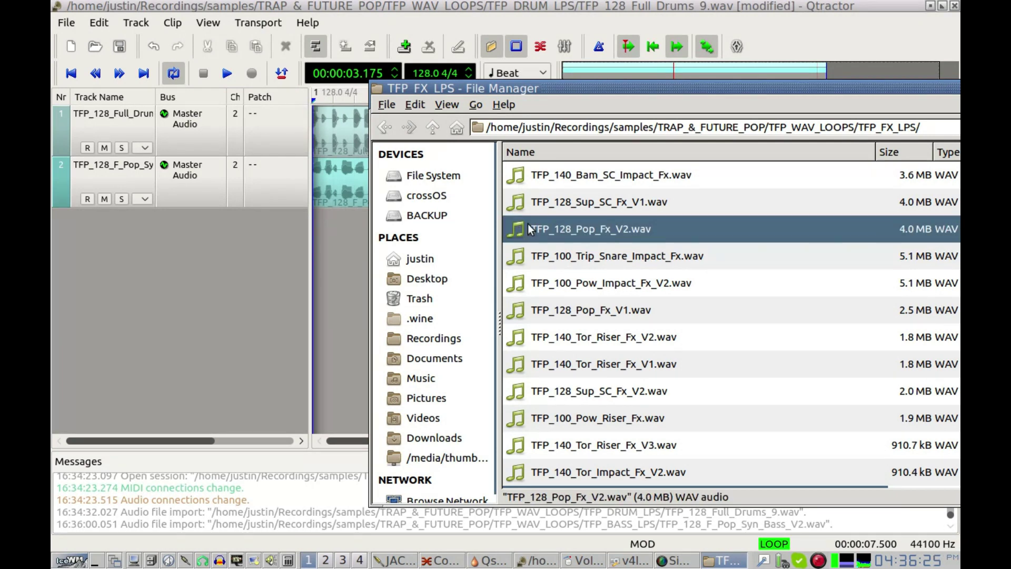
{"action": "left_click_drag", "start_coordinate": [542, 224], "coordinate": [322, 231]}
{"action": "left_click", "coordinate": [333, 7]}
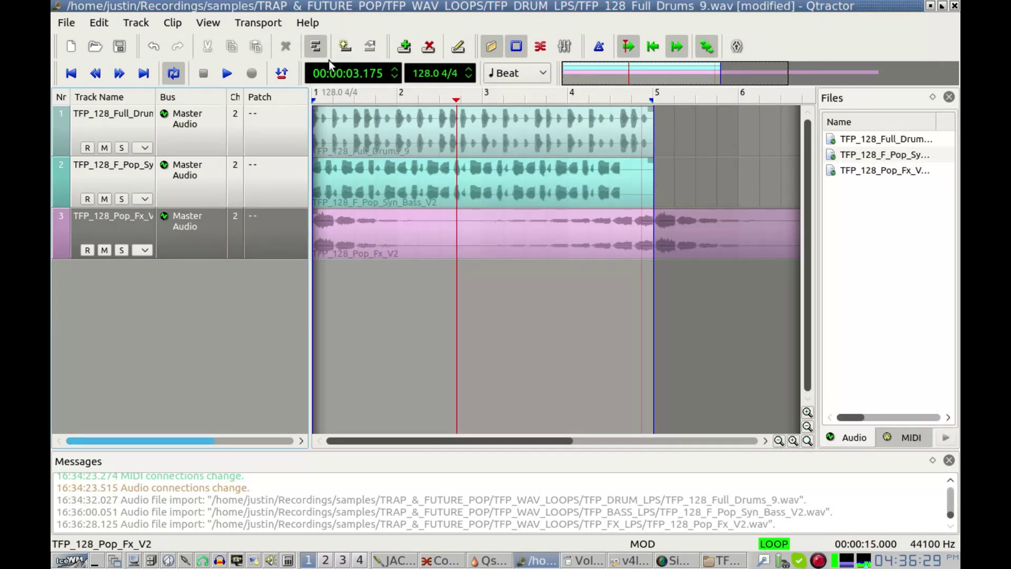
Audition the drum, bass and FX tracks together in the loop, stop playback and select the bass clip.
{"action": "left_click", "coordinate": [228, 77]}
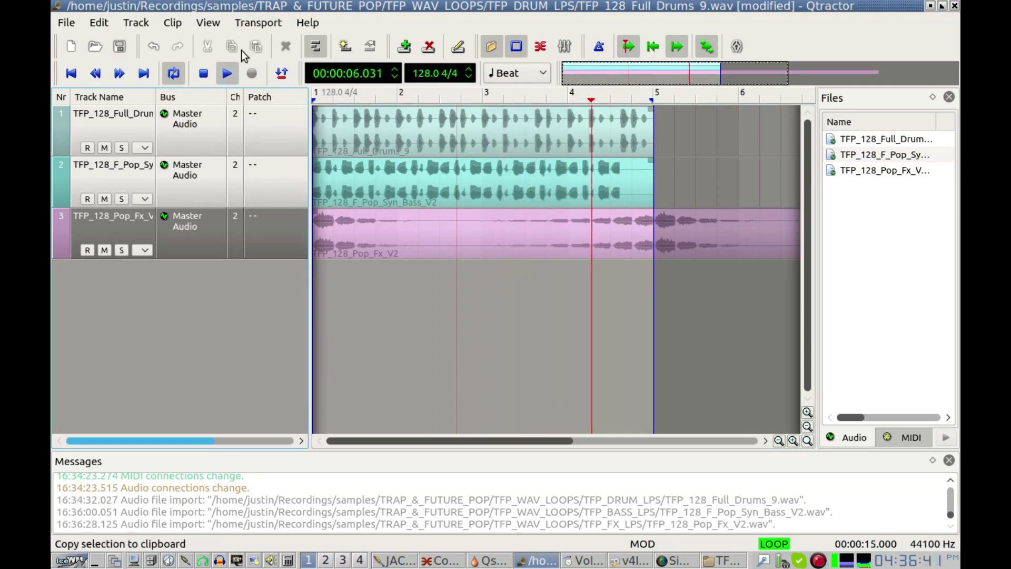
{"action": "left_click", "coordinate": [205, 74]}
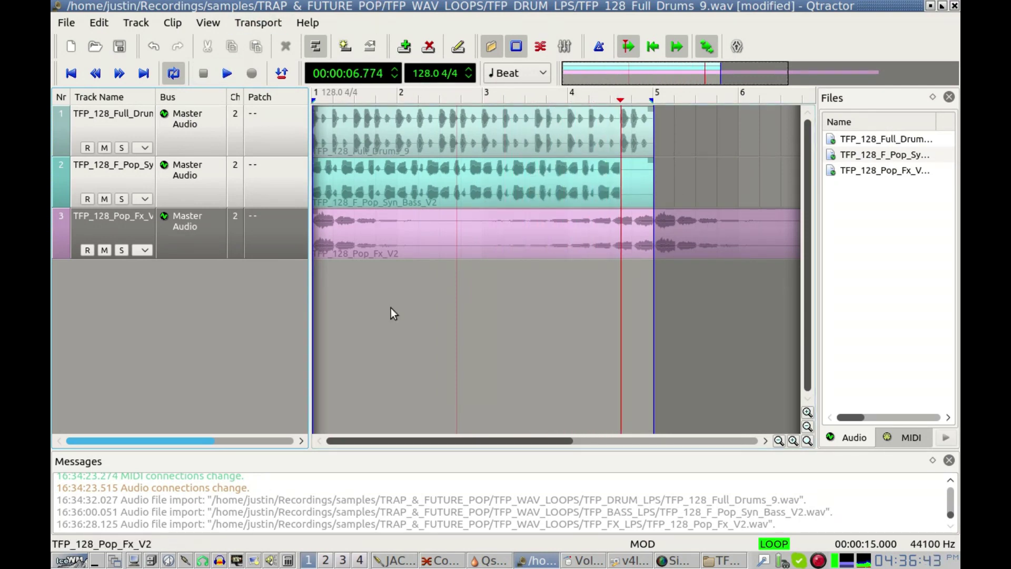
{"action": "left_click", "coordinate": [230, 323]}
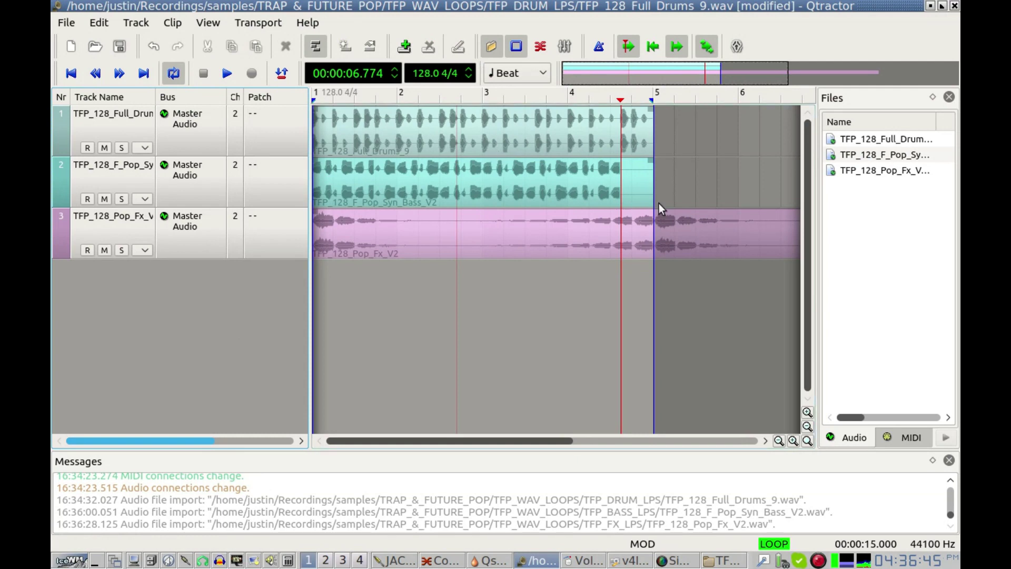
{"action": "left_click", "coordinate": [486, 134]}
{"action": "left_click", "coordinate": [432, 183]}
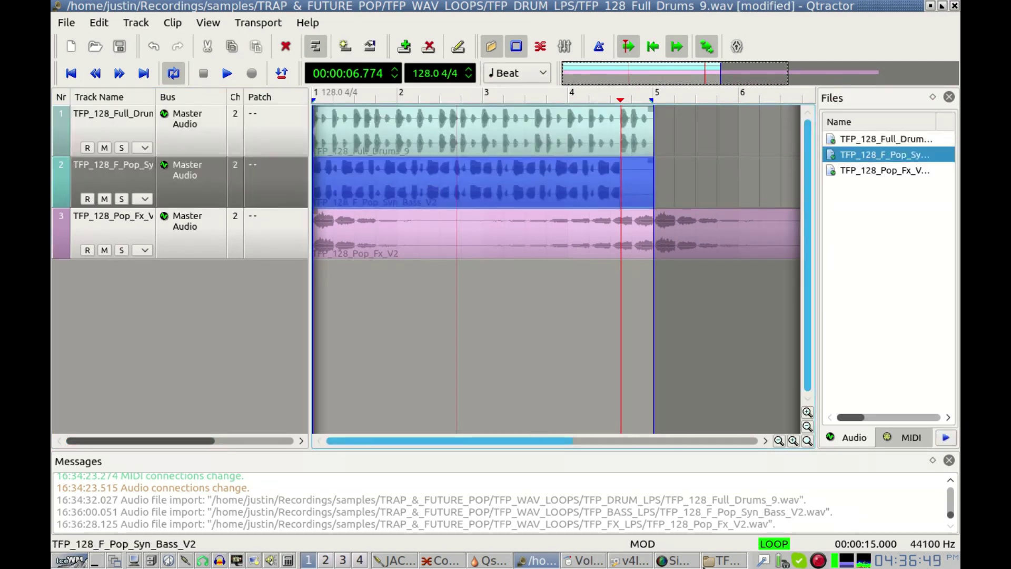
Disconnect the system audio output ports from Qtractor's input ports and close the connections window.
{"action": "left_click", "coordinate": [631, 562]}
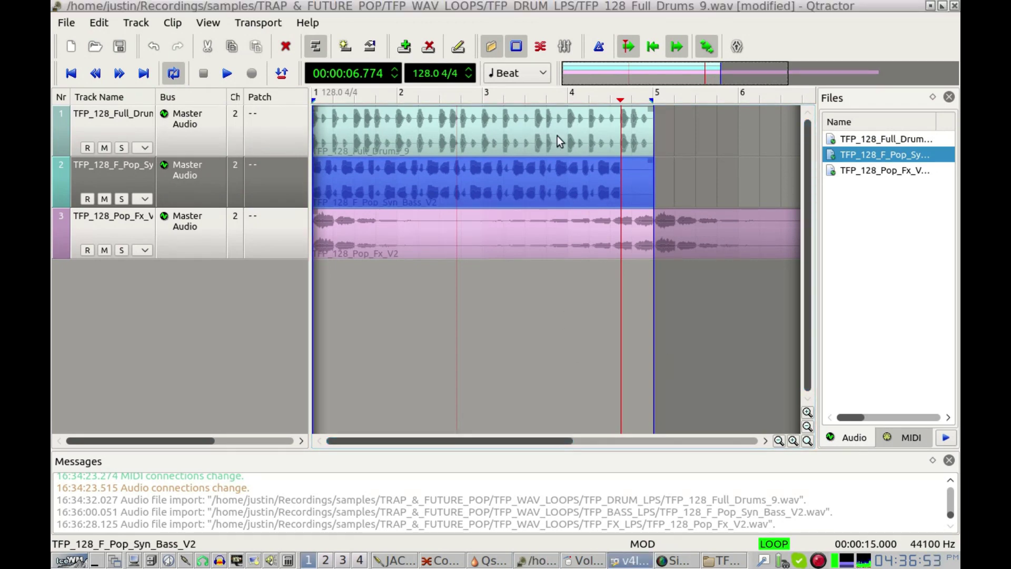
{"action": "left_click", "coordinate": [540, 47]}
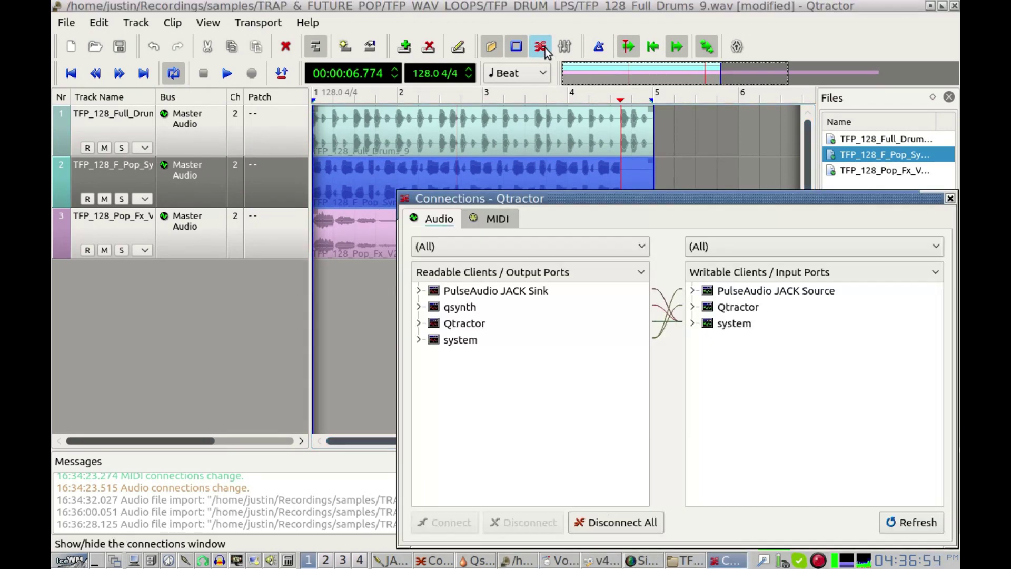
{"action": "left_click", "coordinate": [463, 340]}
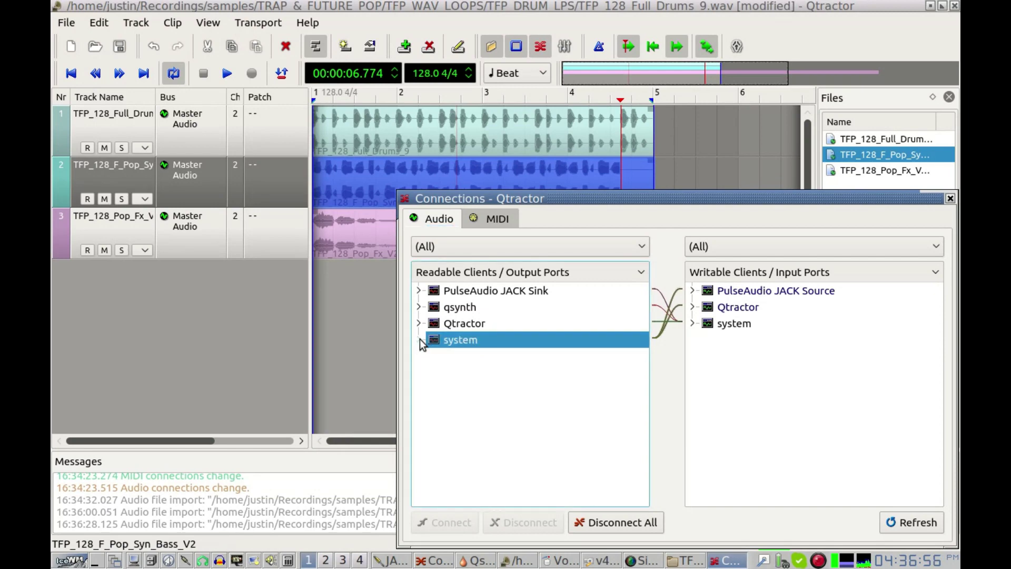
{"action": "left_click", "coordinate": [738, 307]}
{"action": "left_click", "coordinate": [526, 522]}
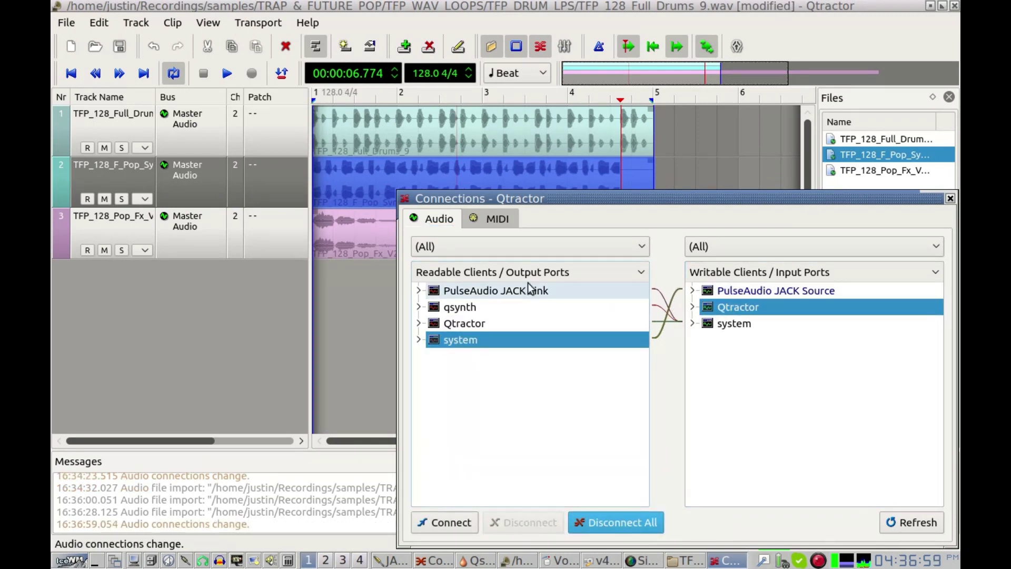
{"action": "left_click", "coordinate": [950, 199]}
Extend the loop range to bar 9, matching the end of the FX clip.
{"action": "left_click", "coordinate": [391, 250]}
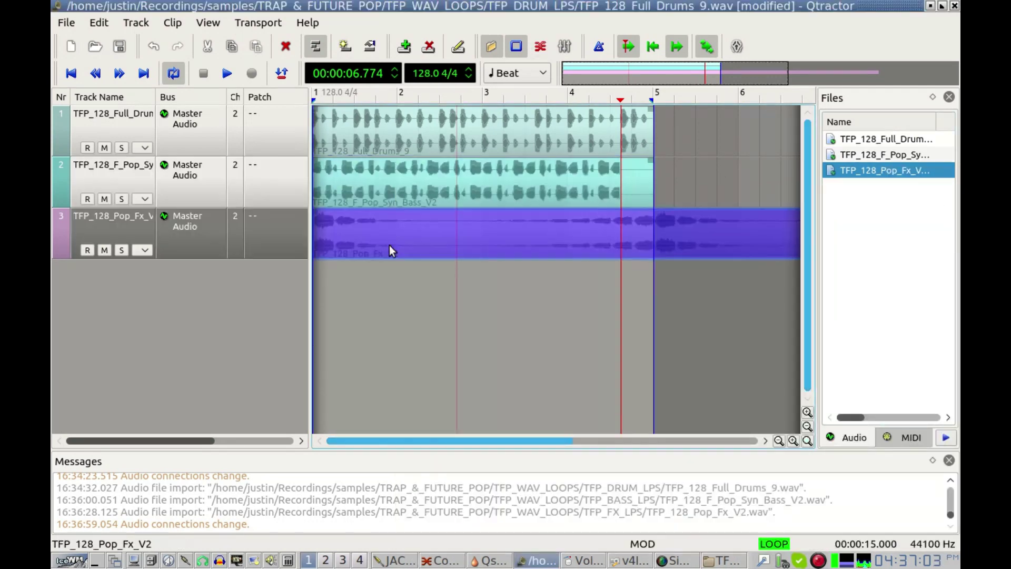
{"action": "mouse_move", "coordinate": [656, 102]}
{"action": "left_mouse_down"}
{"action": "mouse_move", "coordinate": [832, 105]}
{"action": "mouse_move", "coordinate": [769, 110]}
{"action": "left_mouse_up"}
Copy the drum and bass clips together, paste them starting at bar 5, and play the arrangement.
{"action": "left_click", "coordinate": [373, 125]}
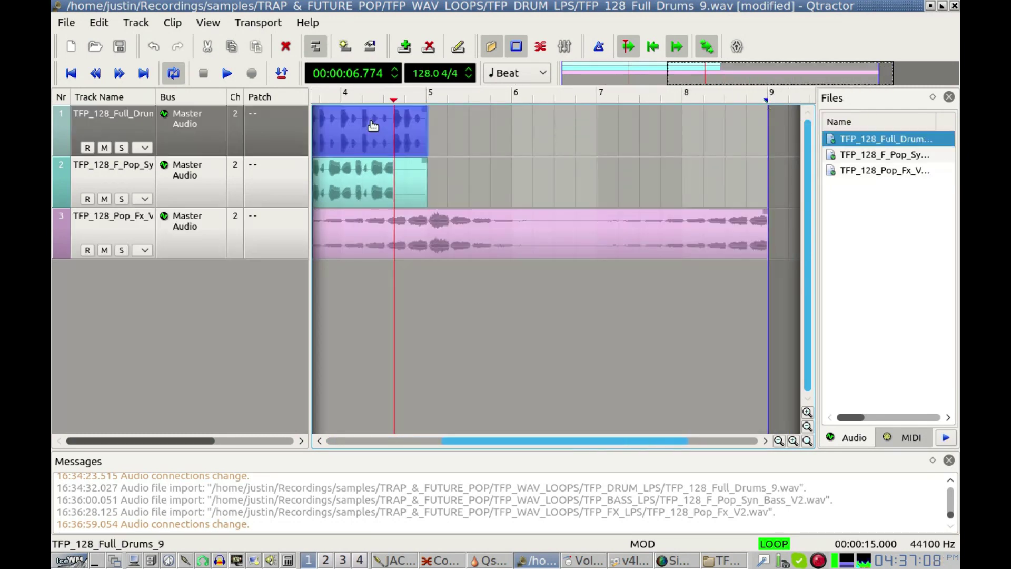
{"action": "left_click", "coordinate": [356, 181]}
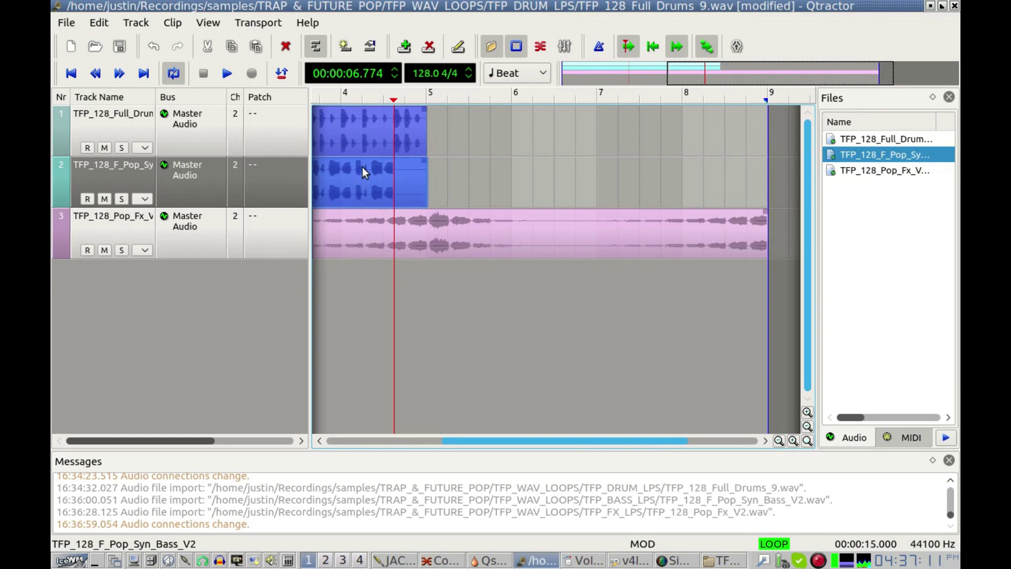
{"action": "left_click", "coordinate": [432, 126]}
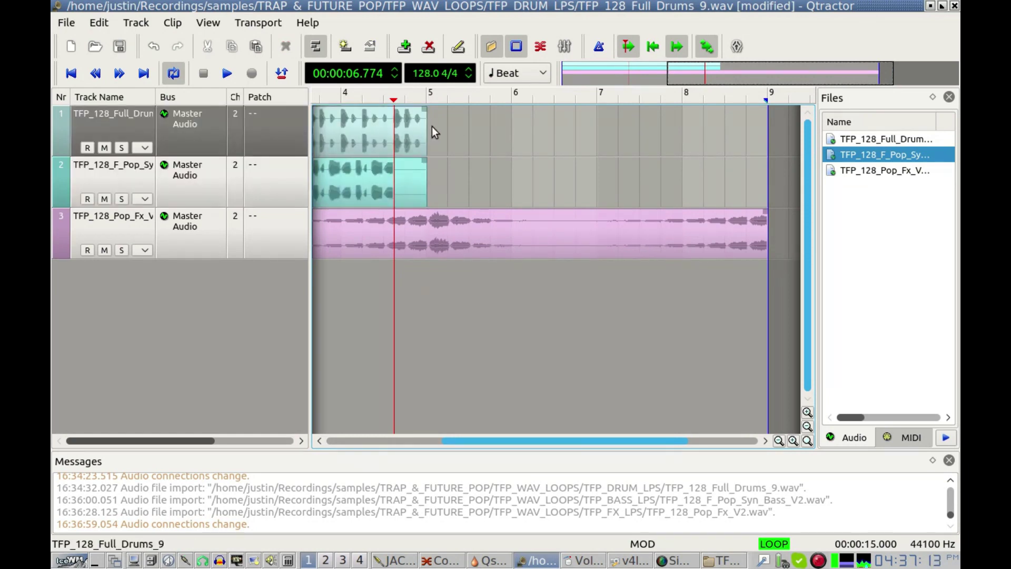
{"action": "key", "text": "ctrl+v"}
{"action": "left_click", "coordinate": [433, 125]}
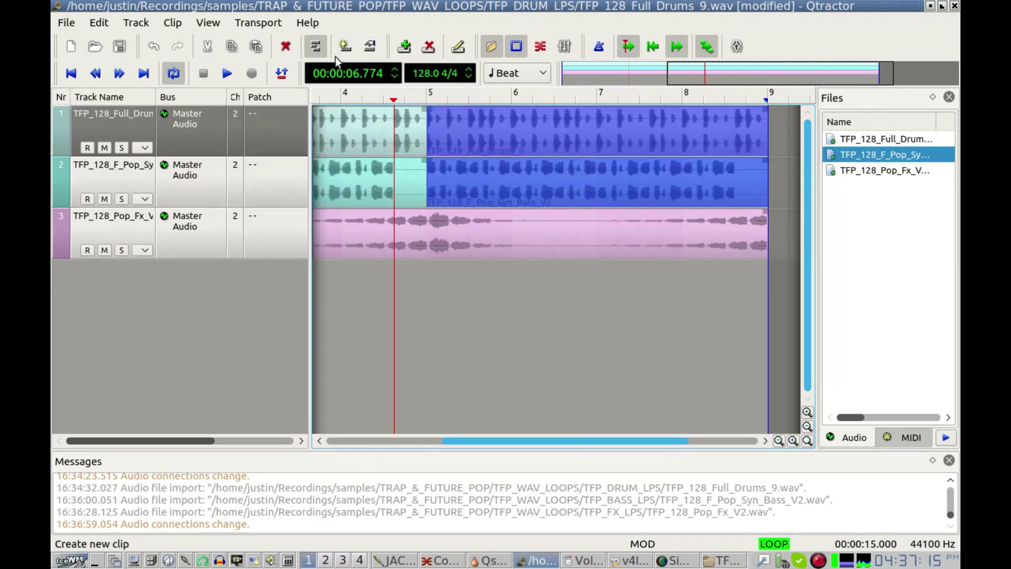
{"action": "left_click", "coordinate": [235, 78]}
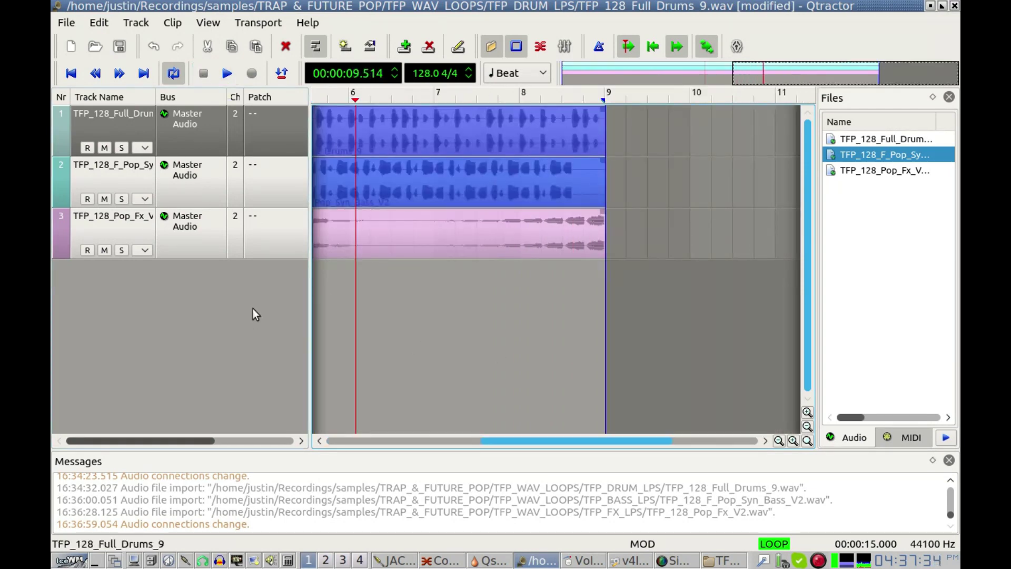
Switch to the file manager, open the TFP_PERCUSSION_LPS folder in TFP_WAV_LOOPS and browse to the 128 BPM percussion loops.
{"action": "left_click", "coordinate": [719, 562]}
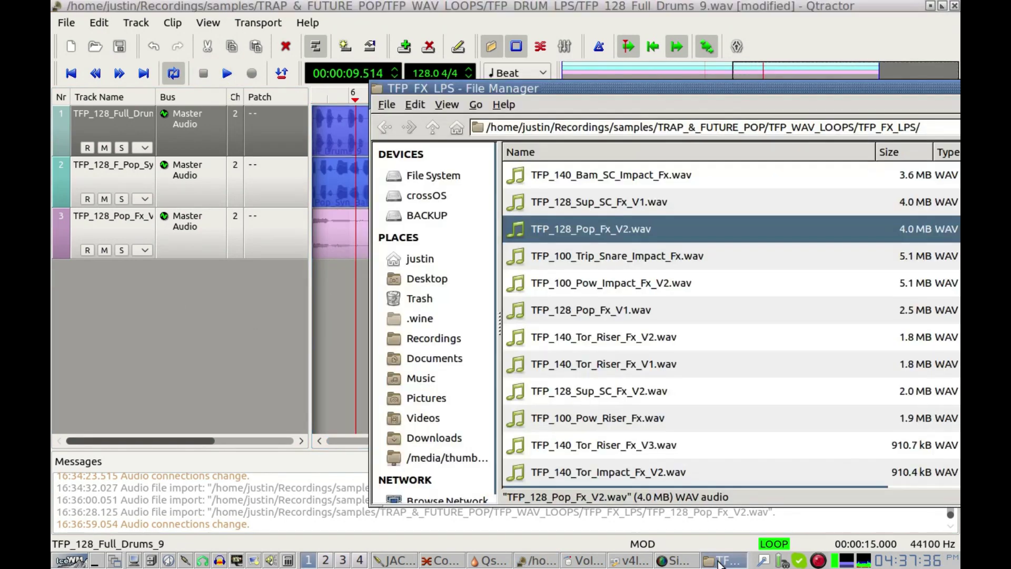
{"action": "left_click", "coordinate": [433, 128]}
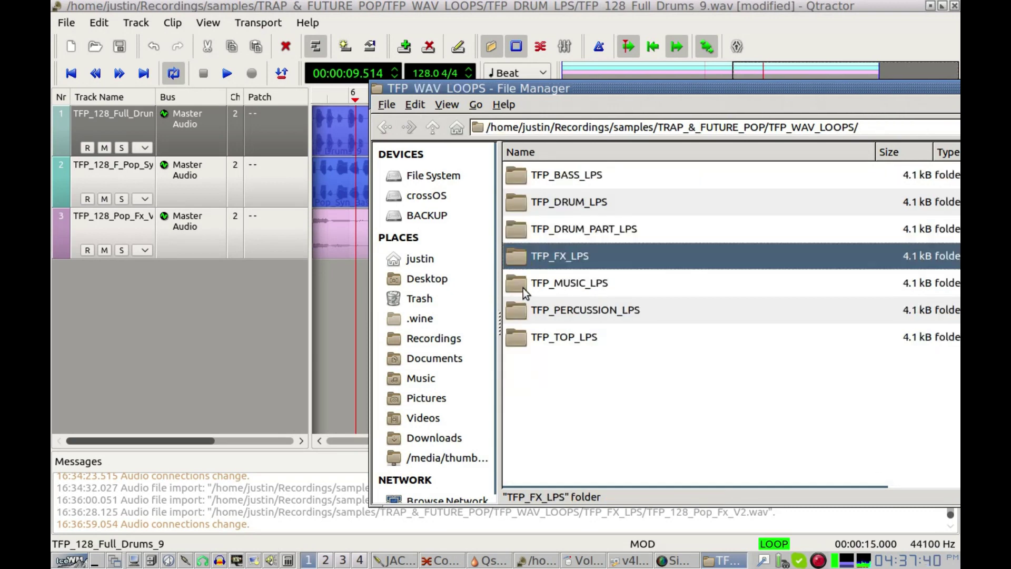
{"action": "double_click", "coordinate": [517, 306]}
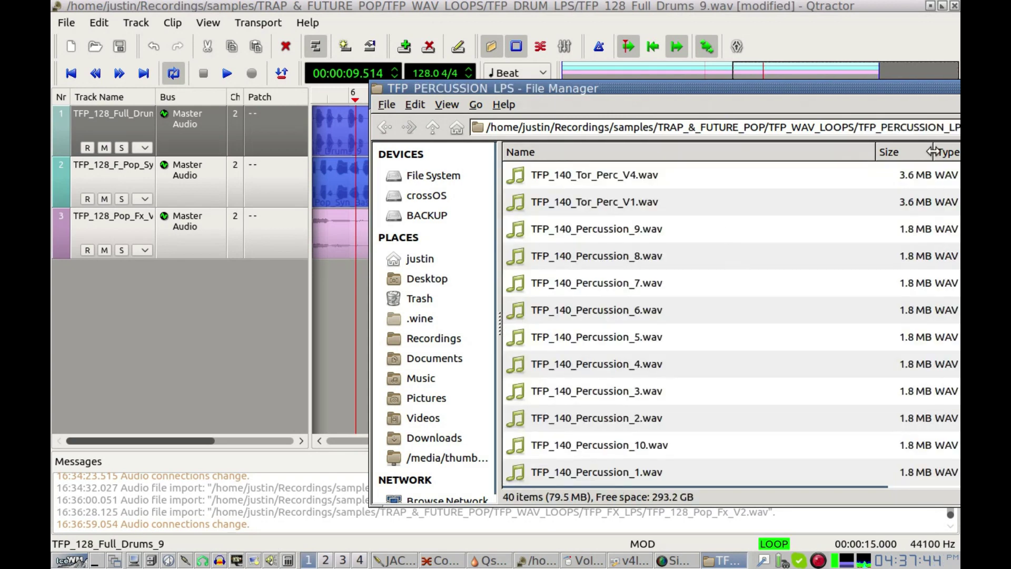
{"action": "left_click_drag", "start_coordinate": [818, 100], "coordinate": [677, 84]}
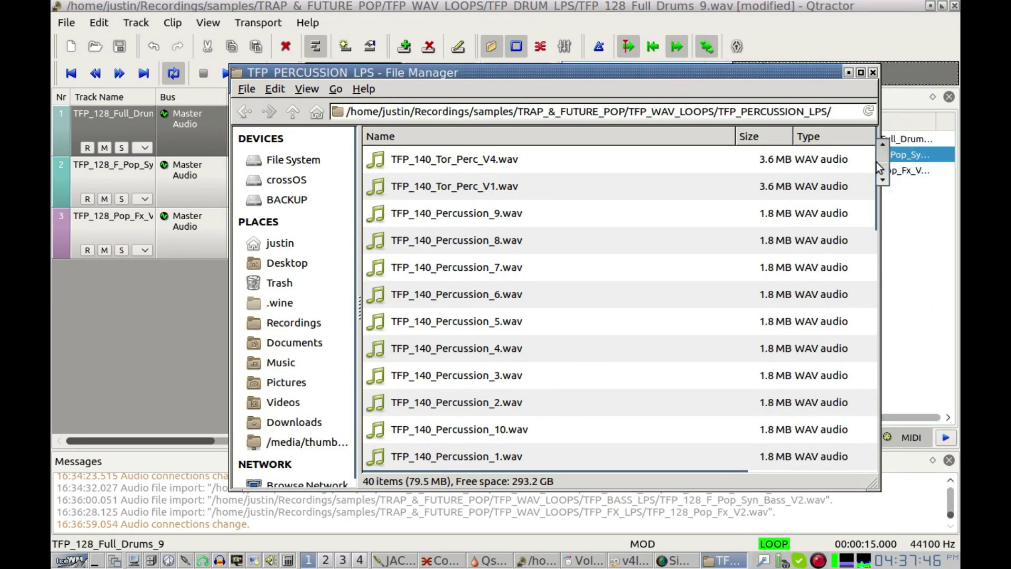
{"action": "left_click_drag", "start_coordinate": [878, 166], "coordinate": [883, 284]}
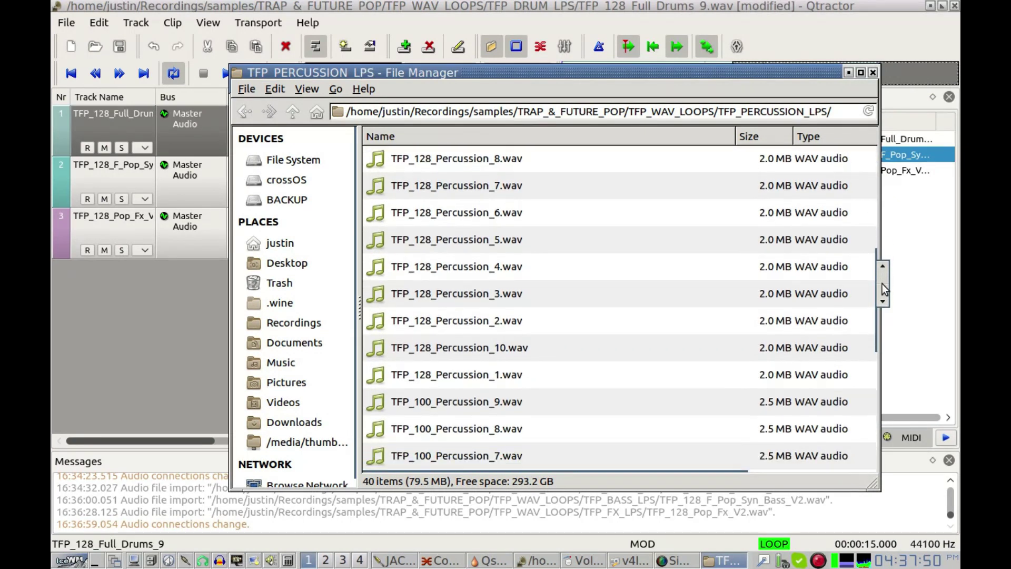
Import TFP_128_Percussion_10.wav as a fourth track starting at bar 1 and return to the Qtractor window.
{"action": "left_click_drag", "start_coordinate": [444, 353], "coordinate": [464, 370]}
{"action": "left_click_drag", "start_coordinate": [503, 76], "coordinate": [850, 71]}
{"action": "left_click", "coordinate": [816, 351]}
{"action": "left_click_drag", "start_coordinate": [787, 354], "coordinate": [322, 284]}
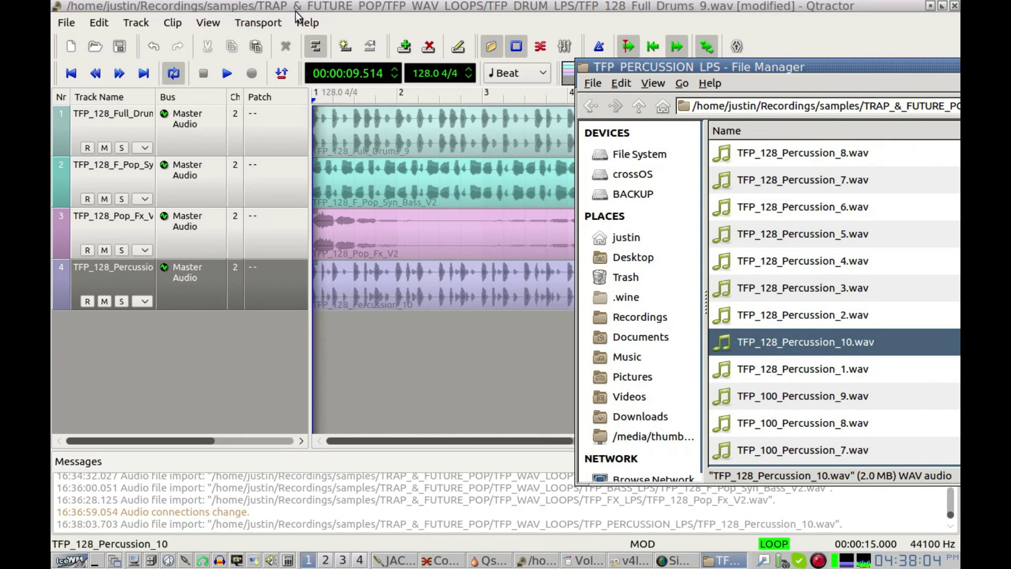
{"action": "left_click", "coordinate": [301, 14]}
Copy the percussion clip and paste the duplicate on the same track at bar 5.
{"action": "left_click", "coordinate": [392, 292]}
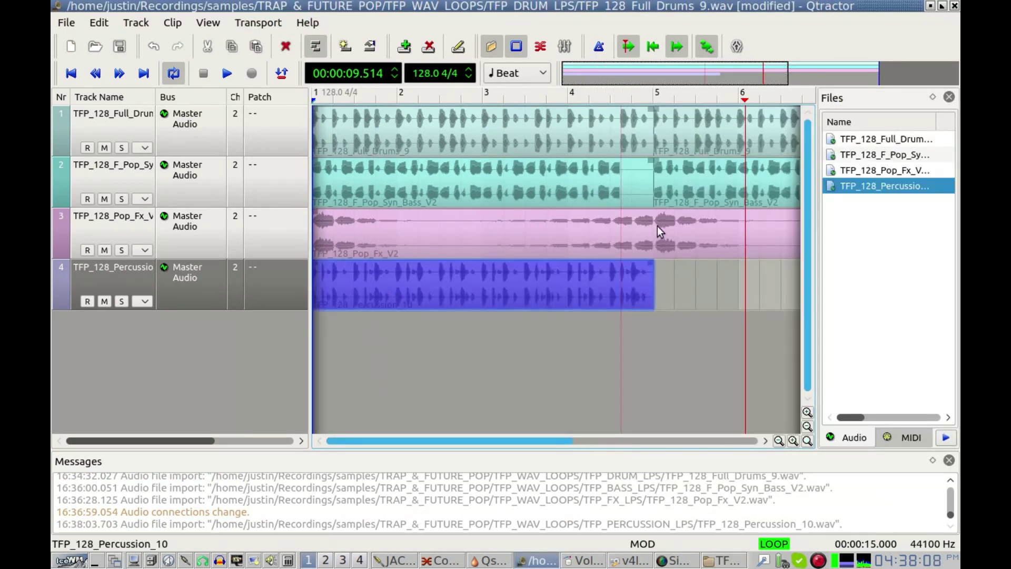
{"action": "key", "text": "ctrl+v"}
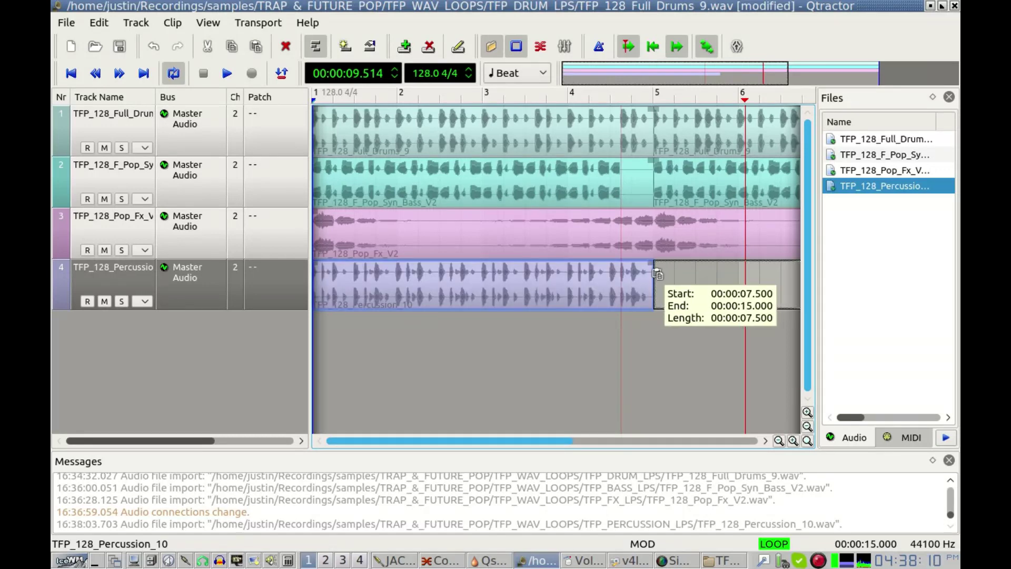
{"action": "left_click", "coordinate": [659, 274]}
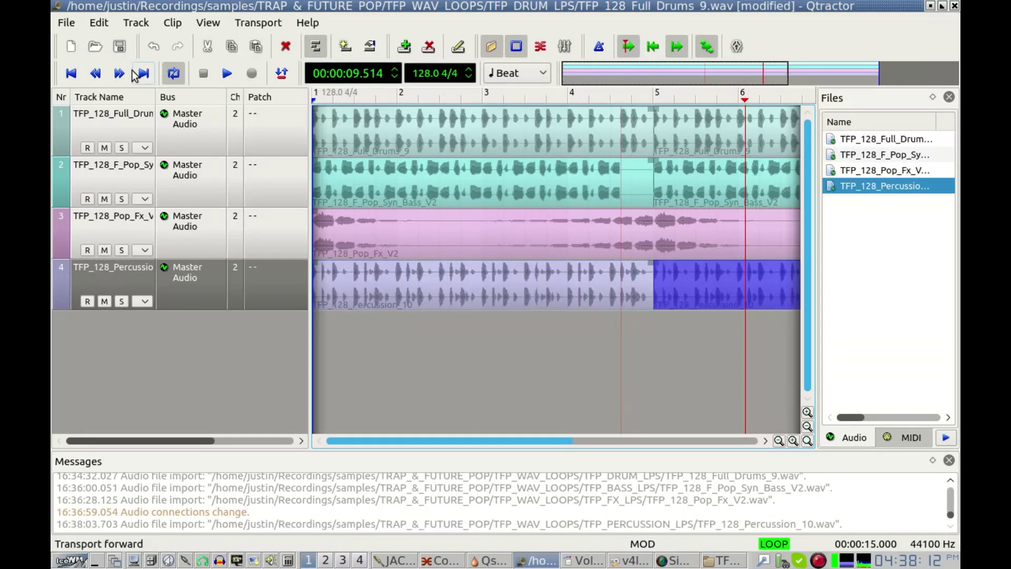
Audition all four tracks from the start of the session past bar 5, then stop playback.
{"action": "left_click", "coordinate": [71, 74]}
{"action": "left_click", "coordinate": [72, 74]}
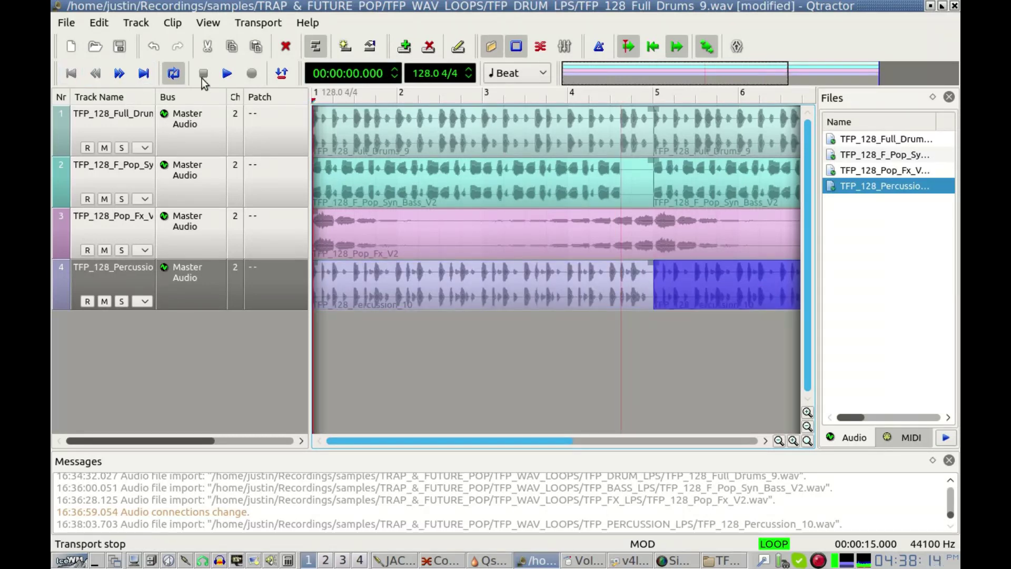
{"action": "left_click", "coordinate": [226, 74]}
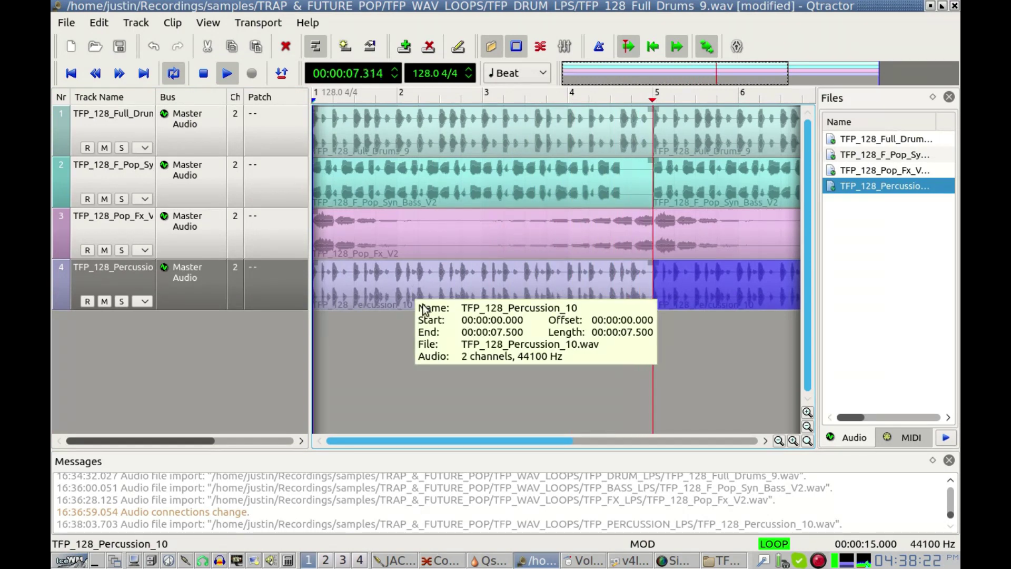
{"action": "key", "text": "space"}
Delete the percussion clip at bar 1, keeping the one at bar 5, and briefly play from the start.
{"action": "left_click", "coordinate": [413, 289]}
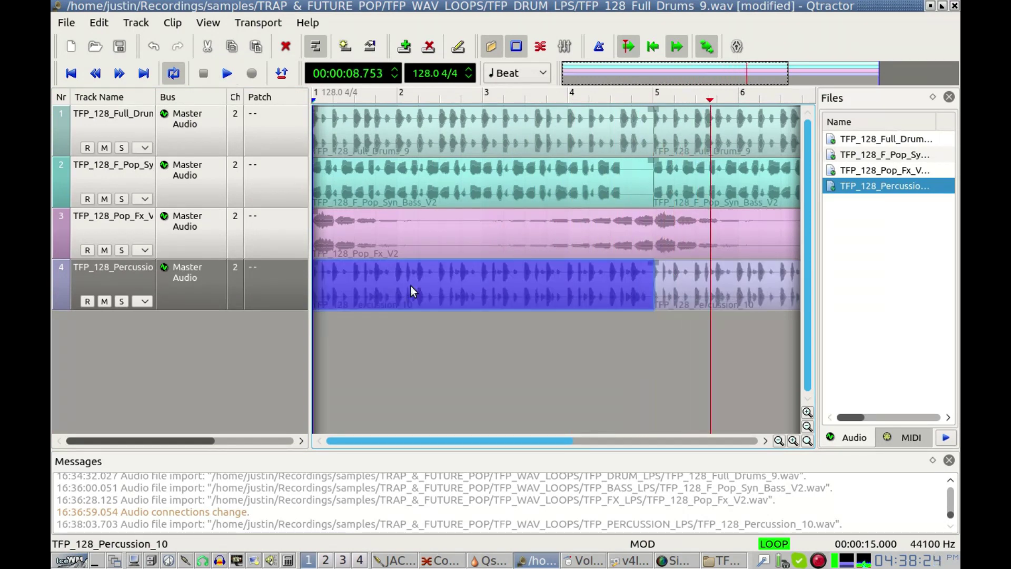
{"action": "key", "text": "Delete"}
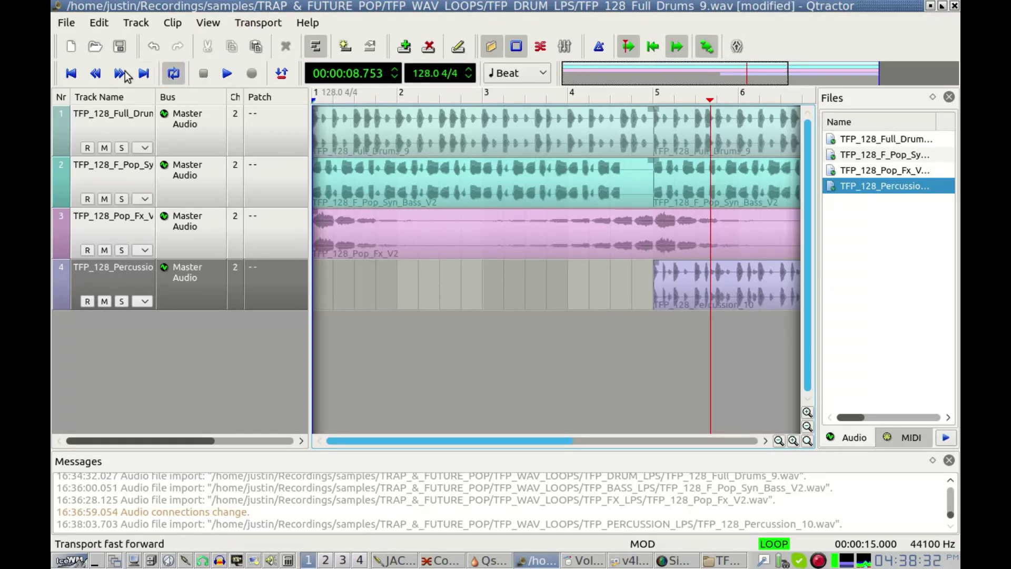
{"action": "left_click", "coordinate": [72, 74]}
{"action": "left_click", "coordinate": [227, 75]}
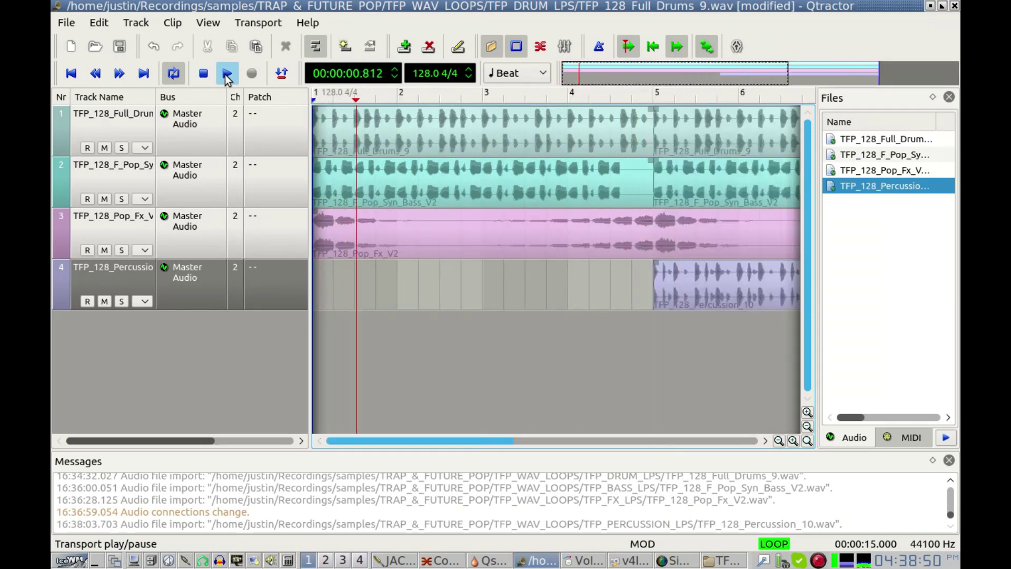
{"action": "left_click", "coordinate": [226, 75]}
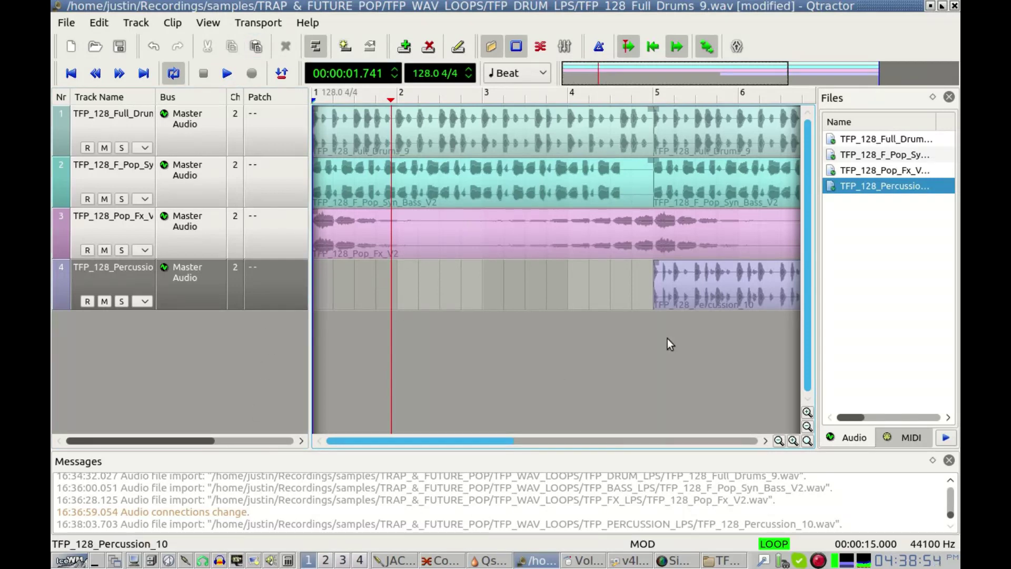
Delete the drum and bass clips at bar 5 together with the FX clip and the remaining percussion clip.
{"action": "left_click", "coordinate": [724, 142]}
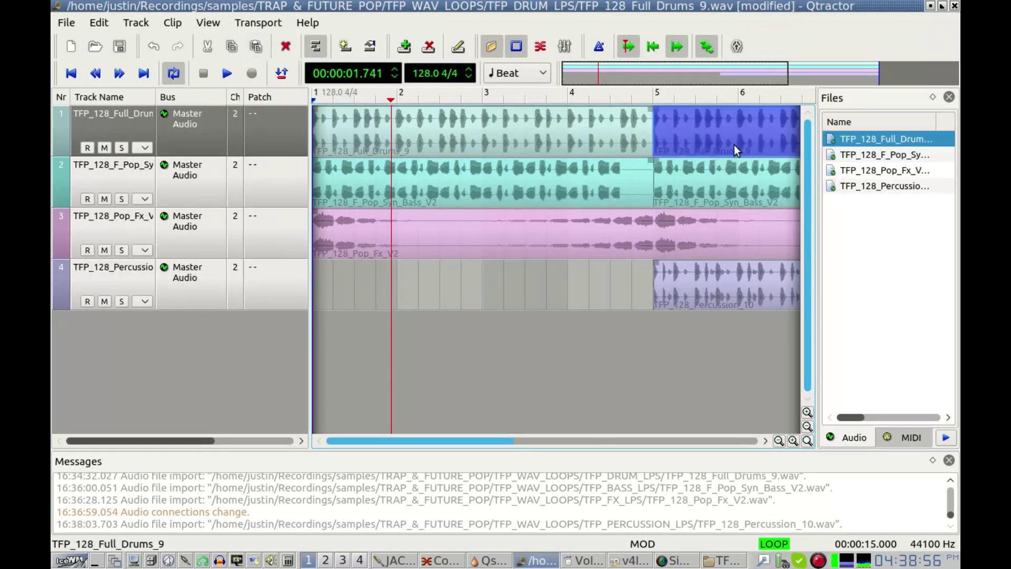
{"action": "left_click", "coordinate": [686, 176], "text": "ctrl"}
{"action": "left_click", "coordinate": [694, 237], "text": "ctrl"}
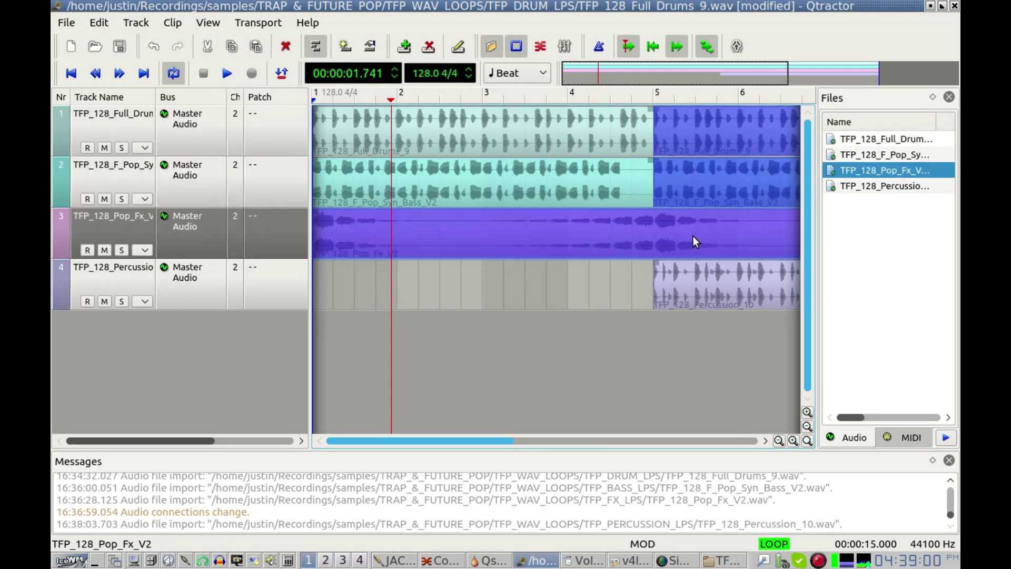
{"action": "left_click", "coordinate": [696, 294], "text": "ctrl"}
{"action": "key", "text": "Delete"}
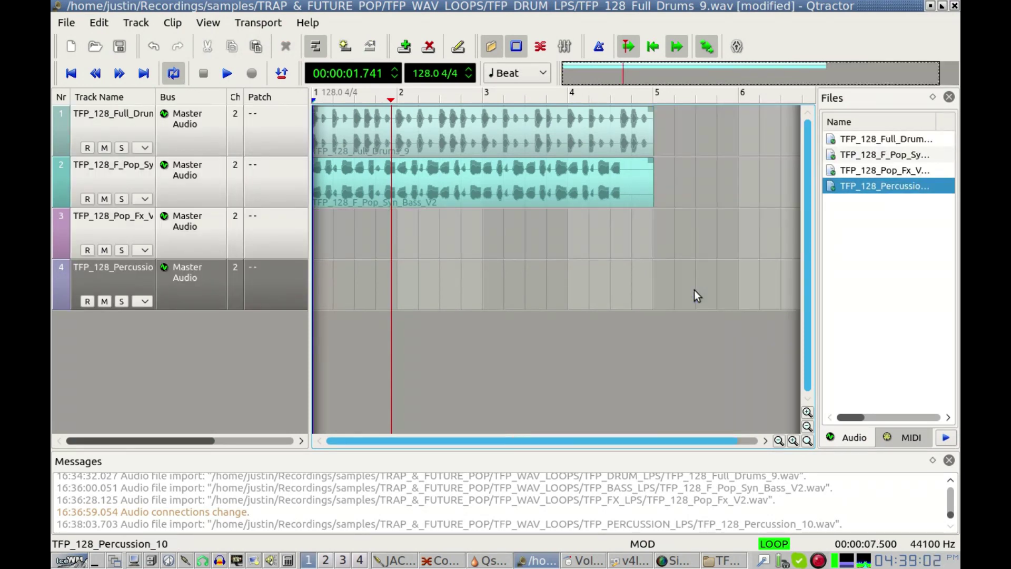
{"action": "left_click", "coordinate": [584, 188]}
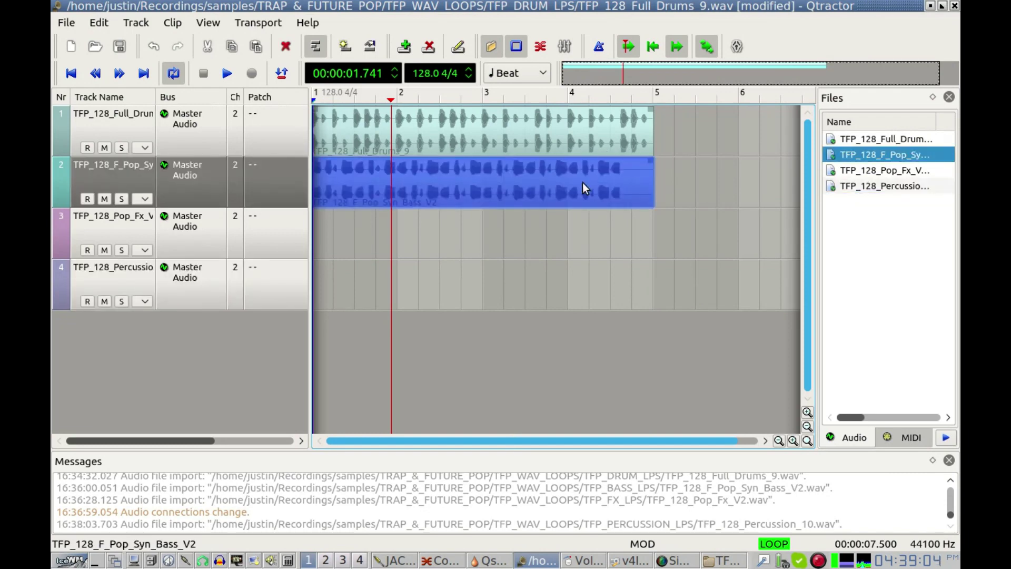
{"action": "left_click", "coordinate": [468, 77]}
{"action": "left_click", "coordinate": [468, 77]}
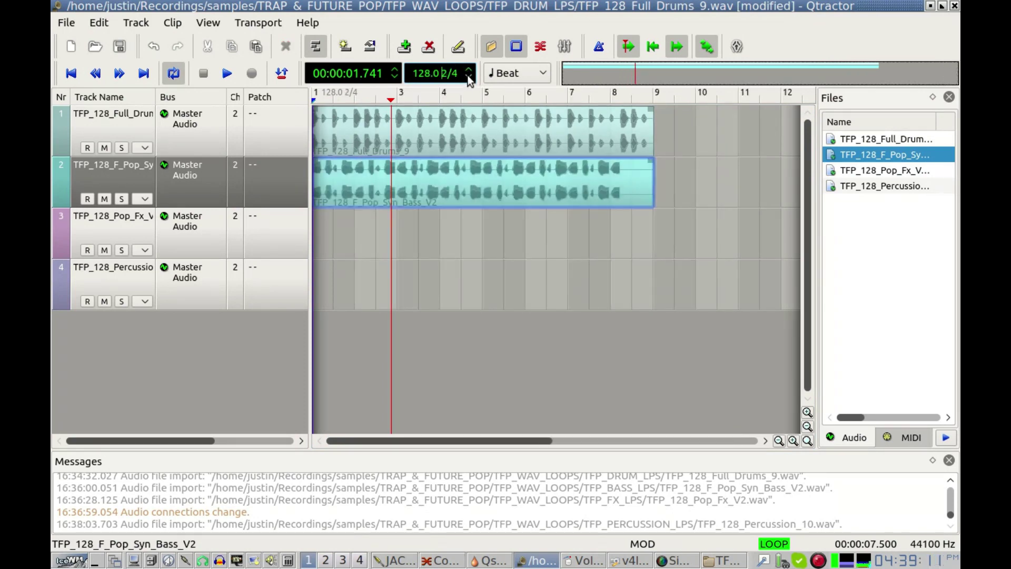
{"action": "left_click", "coordinate": [467, 70]}
{"action": "left_click", "coordinate": [467, 70]}
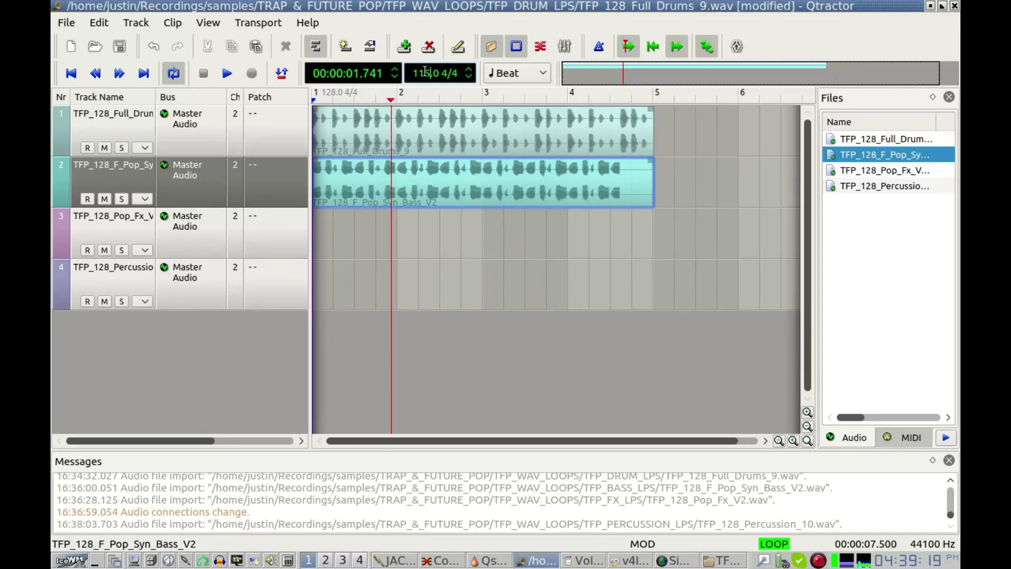
Set the session tempo to 115 BPM and time-stretch the drum and bass clips to end at bar 5.
{"action": "key", "text": "Return"}
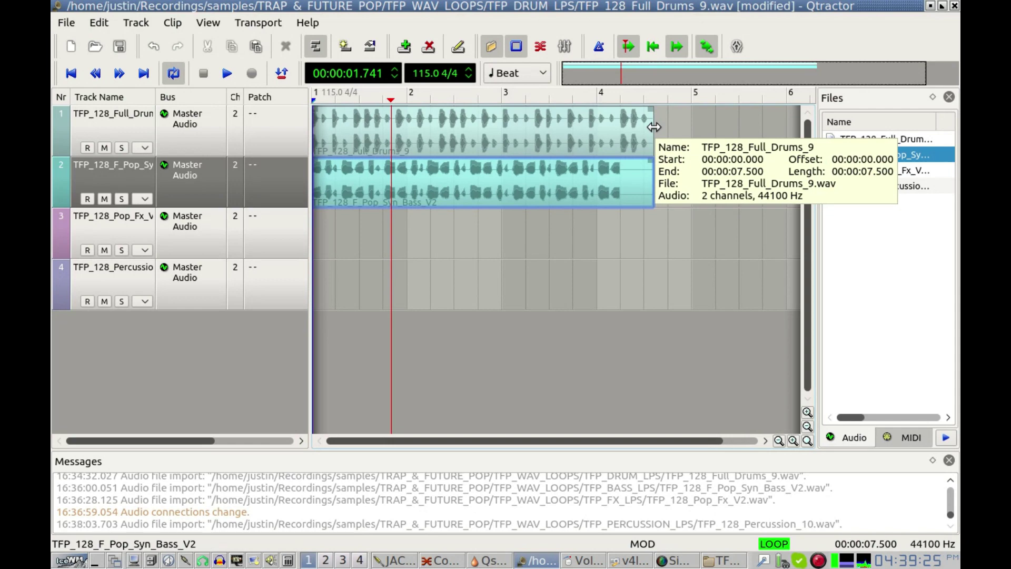
{"action": "left_click_drag", "start_coordinate": [654, 127], "coordinate": [692, 127]}
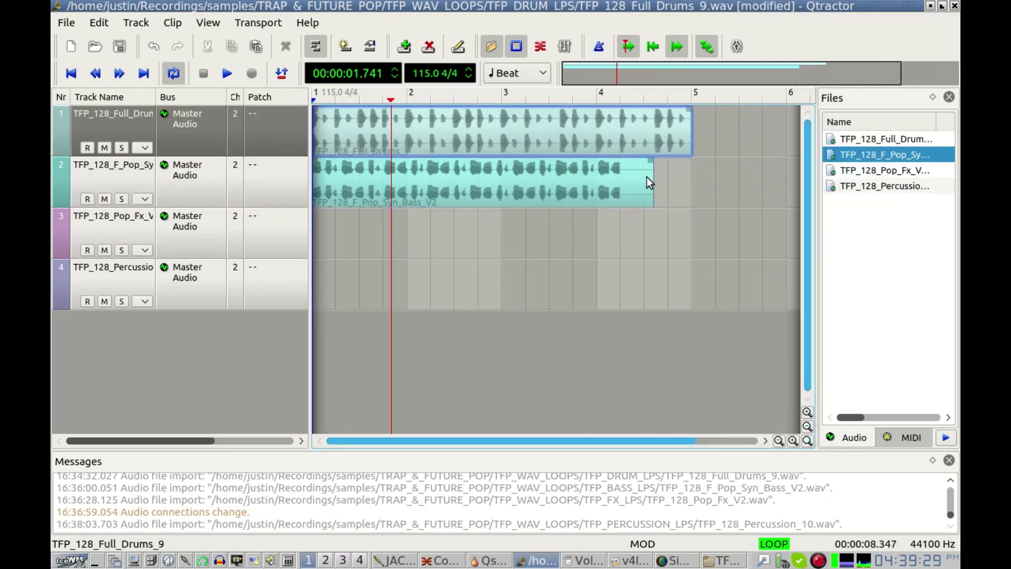
{"action": "left_click_drag", "start_coordinate": [654, 176], "coordinate": [686, 180]}
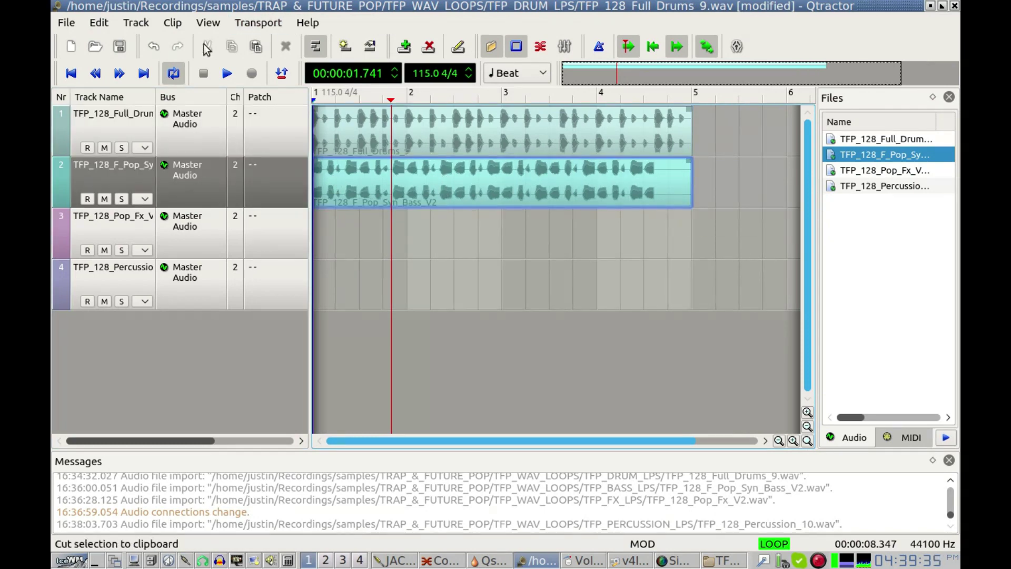
Audition the stretched drum and bass clips from the start of the session.
{"action": "left_click", "coordinate": [81, 74]}
{"action": "left_click", "coordinate": [227, 74]}
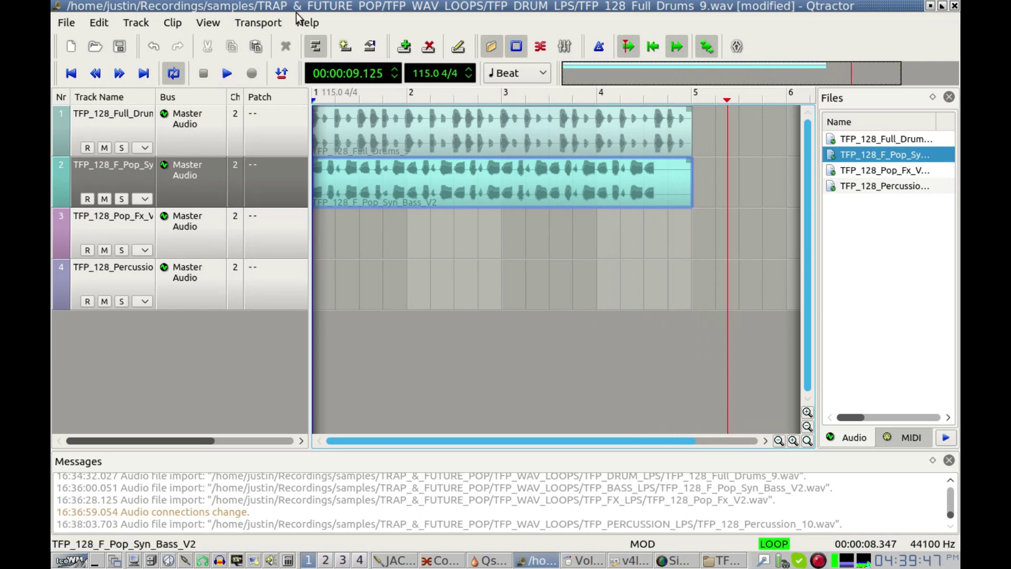
{"action": "mouse_move", "coordinate": [344, 133]}
{"action": "key", "text": "ctrl+s"}
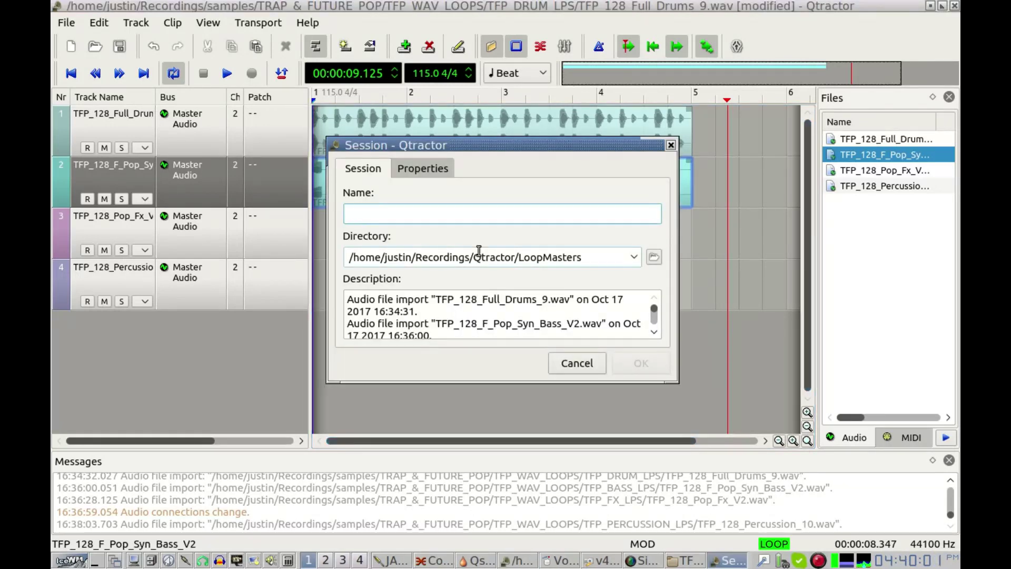
{"action": "left_click", "coordinate": [577, 368]}
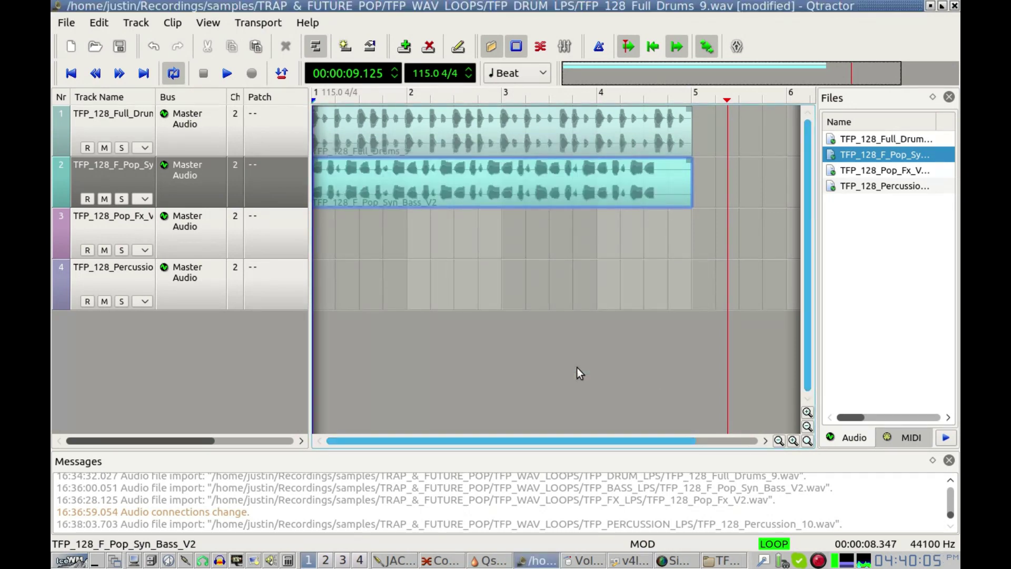
Undo the time-stretching, the tempo change and the clip deletions back to the 128 BPM arrangement, and place the playhead midway through bar 3.
{"action": "key", "text": "ctrl+z"}
{"action": "key", "text": "ctrl+z"}
{"action": "key", "text": "ctrl+z"}
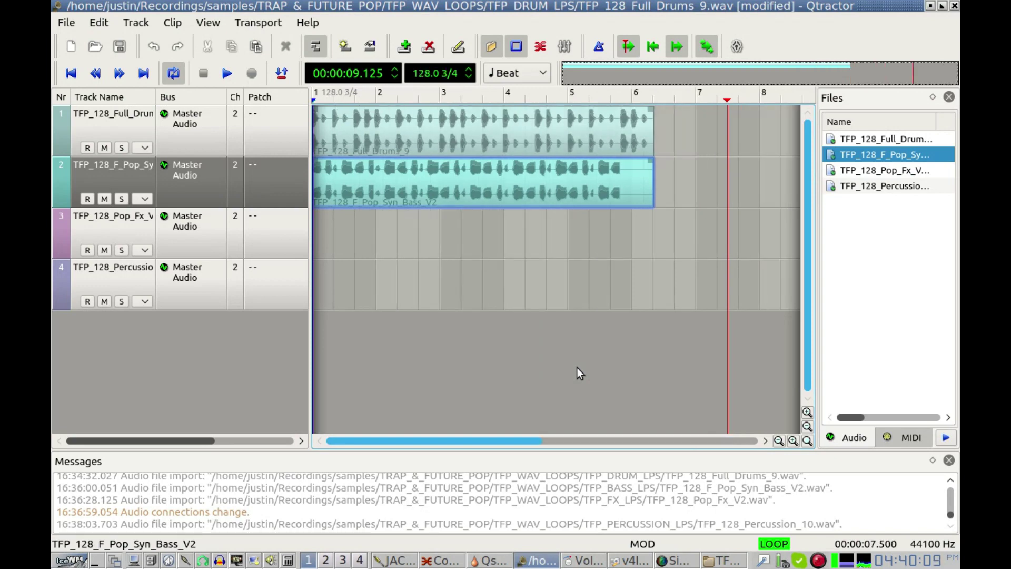
{"action": "key", "text": "ctrl+shift+z"}
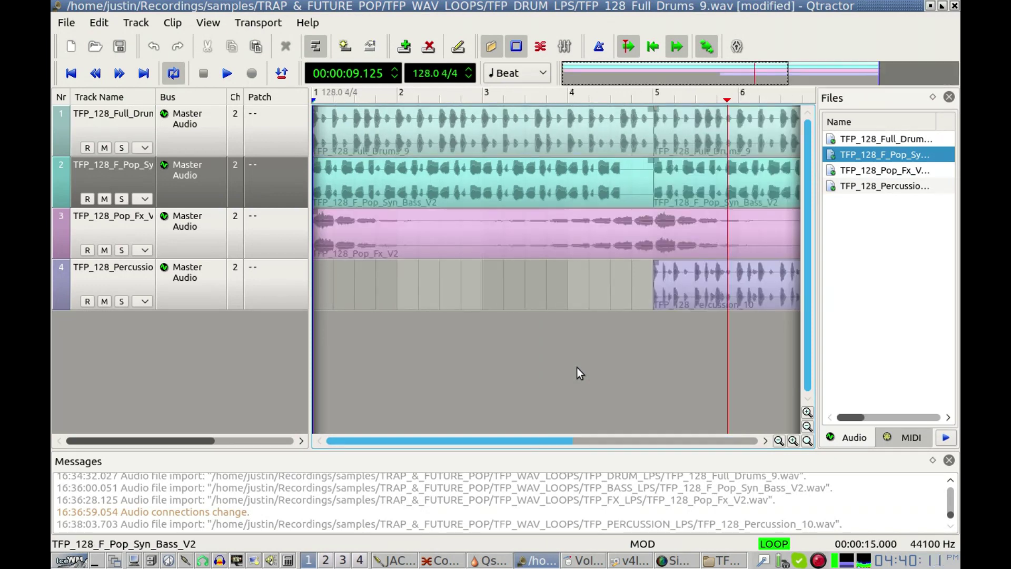
{"action": "left_click", "coordinate": [526, 98]}
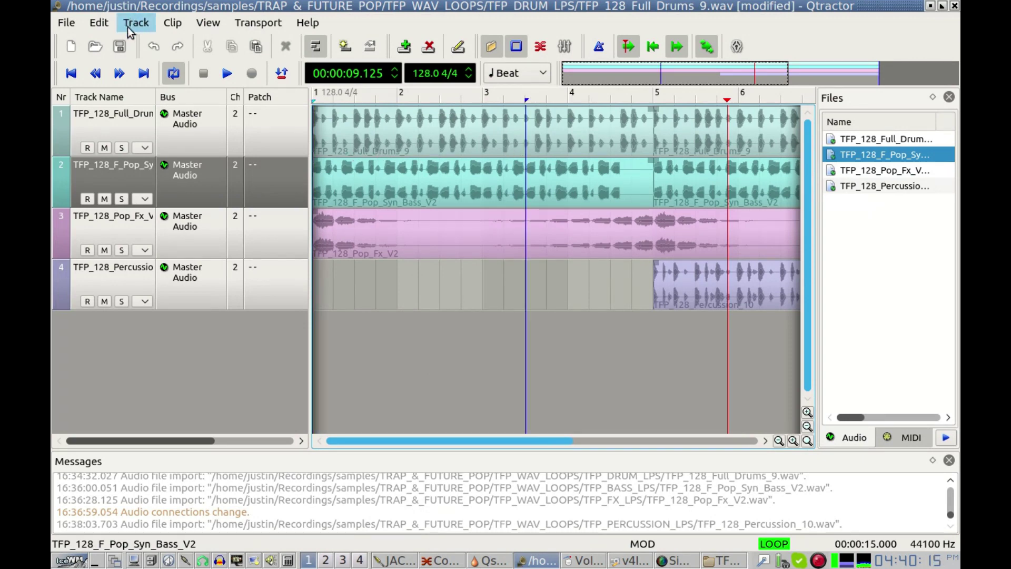
Save the session as demo2 in the LoopMasters directory.
{"action": "left_click", "coordinate": [119, 47]}
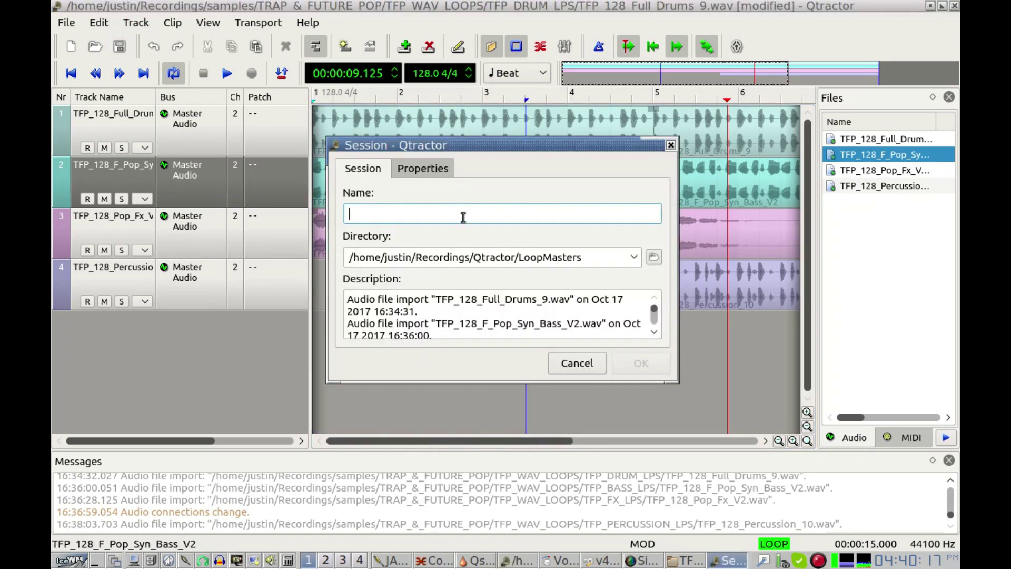
{"action": "type", "text": "demo2"}
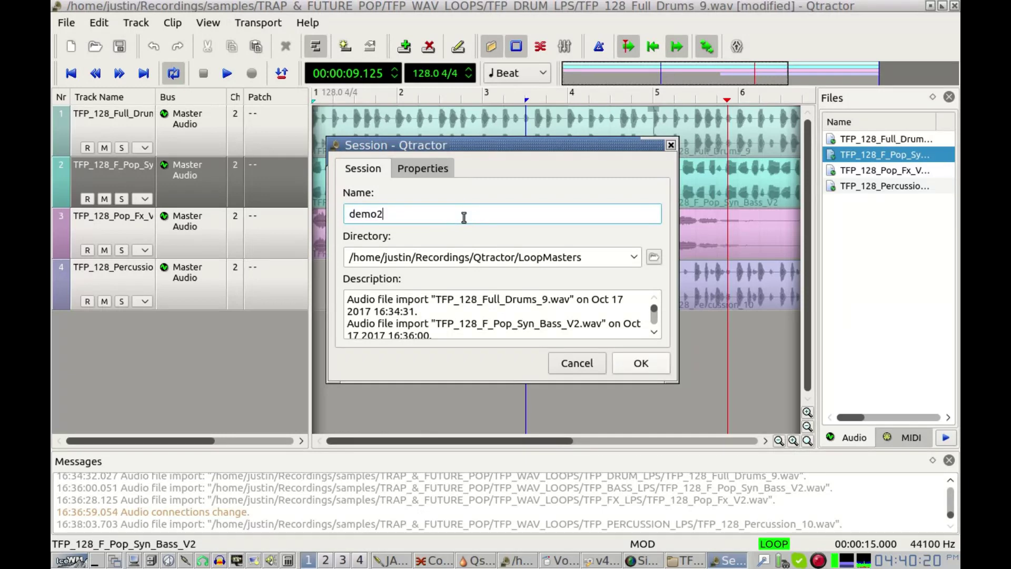
{"action": "key", "text": "Return"}
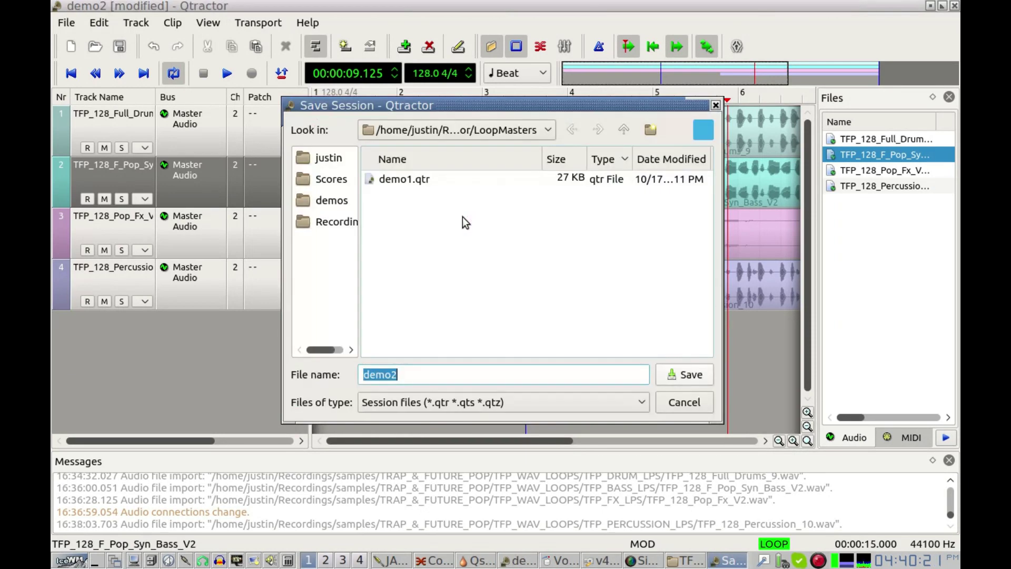
{"action": "left_click", "coordinate": [688, 378]}
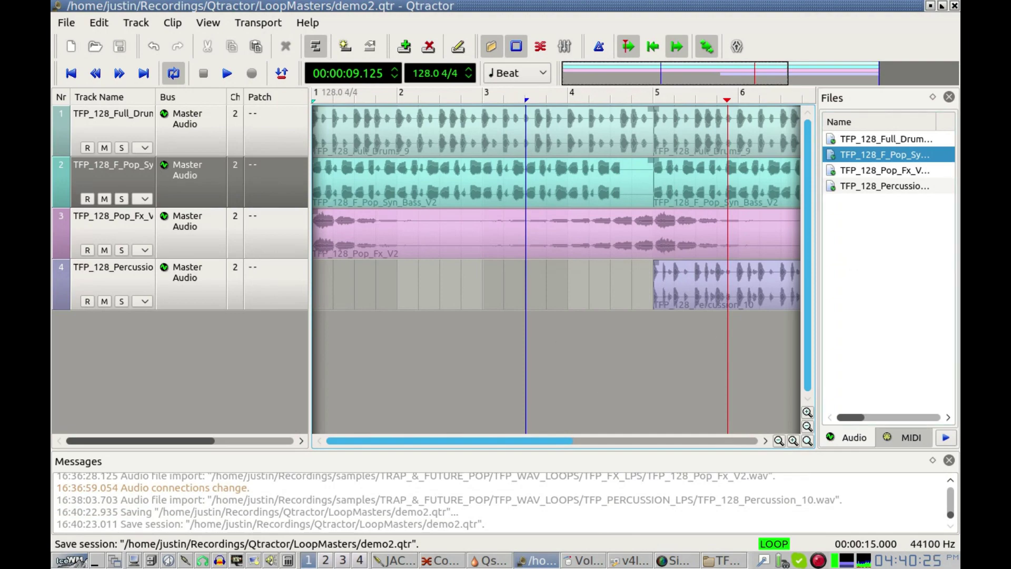
Switch to the file manager and open TRAP_&_FUTURE_POP/TFP_MIDI_FILES/TFP_CHORD_MIDI to find the 128 BPM chord files.
{"action": "left_click_drag", "start_coordinate": [960, 61], "coordinate": [773, 56]}
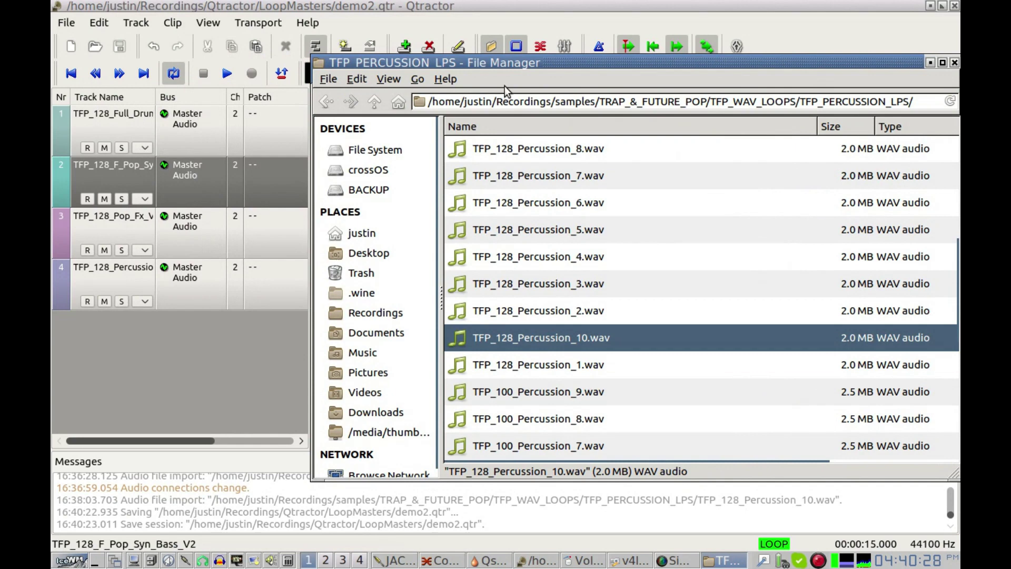
{"action": "left_click", "coordinate": [376, 102]}
{"action": "left_click", "coordinate": [379, 103]}
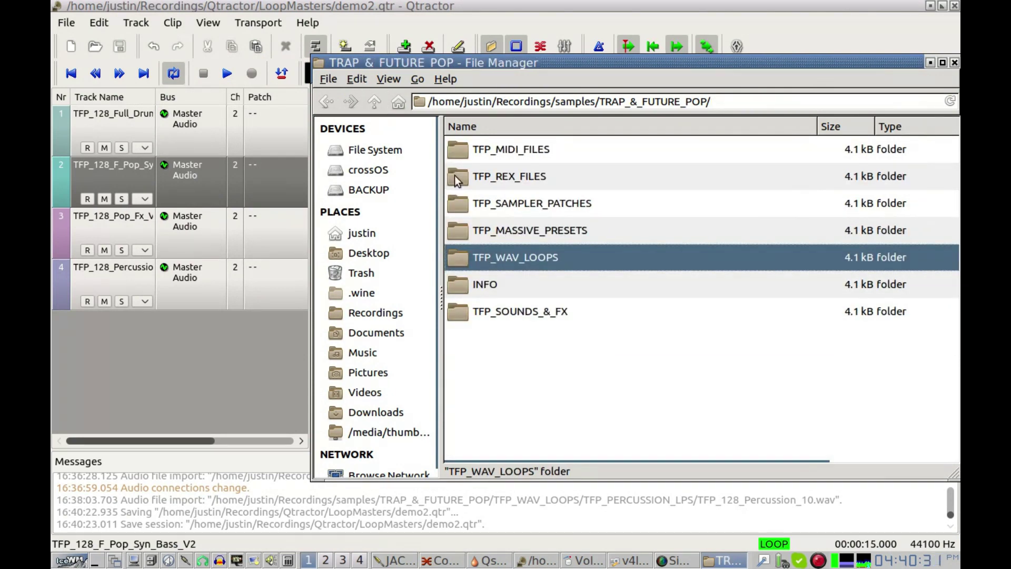
{"action": "double_click", "coordinate": [533, 152]}
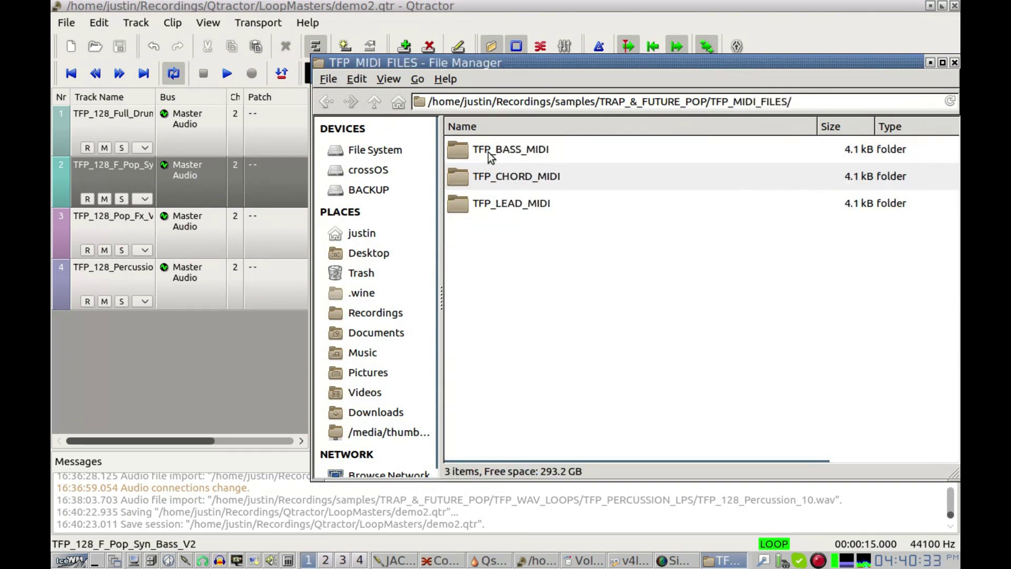
{"action": "double_click", "coordinate": [501, 177]}
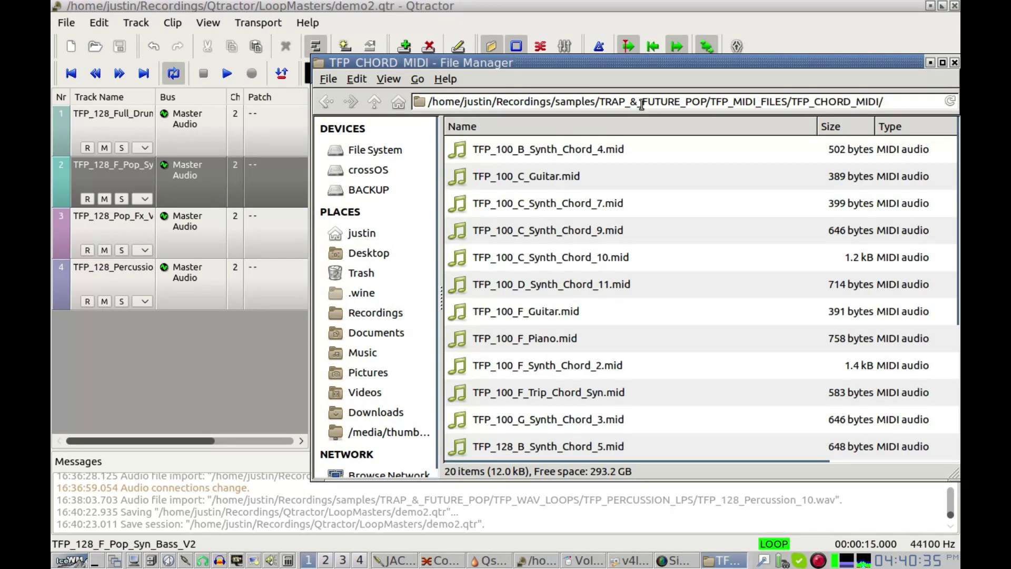
{"action": "scroll", "coordinate": [628, 236], "scroll_direction": "down", "scroll_amount": 2}
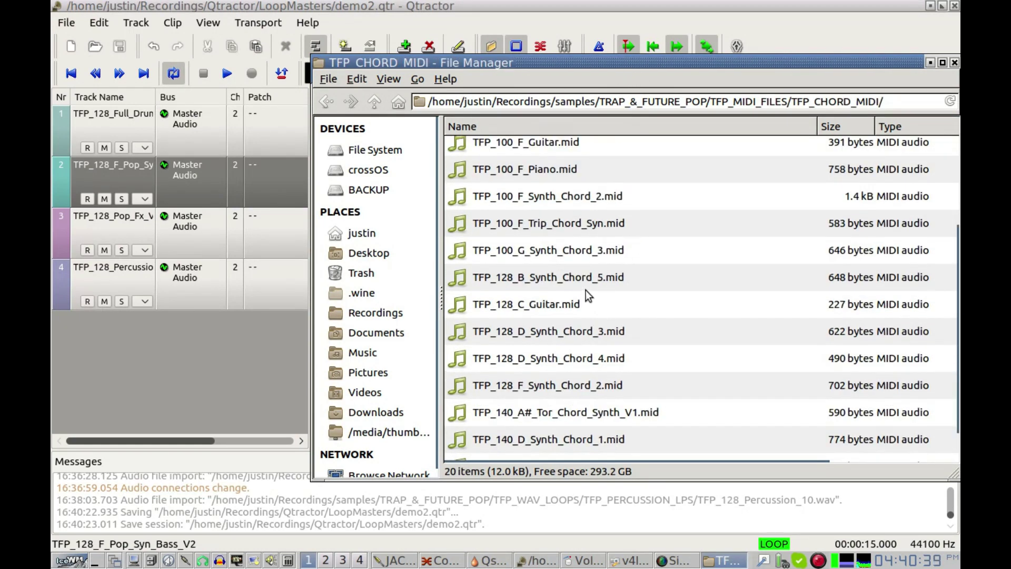
{"action": "scroll", "coordinate": [586, 290], "scroll_direction": "down", "scroll_amount": 1}
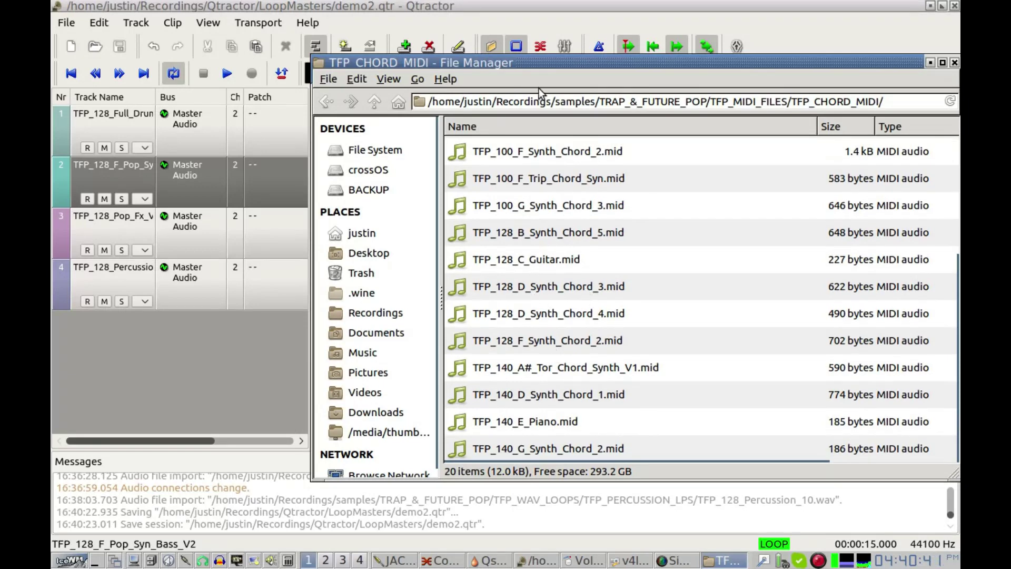
Import TFP_128_F_Synth_Chord_2.mid as a new MIDI track below the percussion track, with its clip starting at bar 1.
{"action": "left_click_drag", "start_coordinate": [564, 68], "coordinate": [784, 68]}
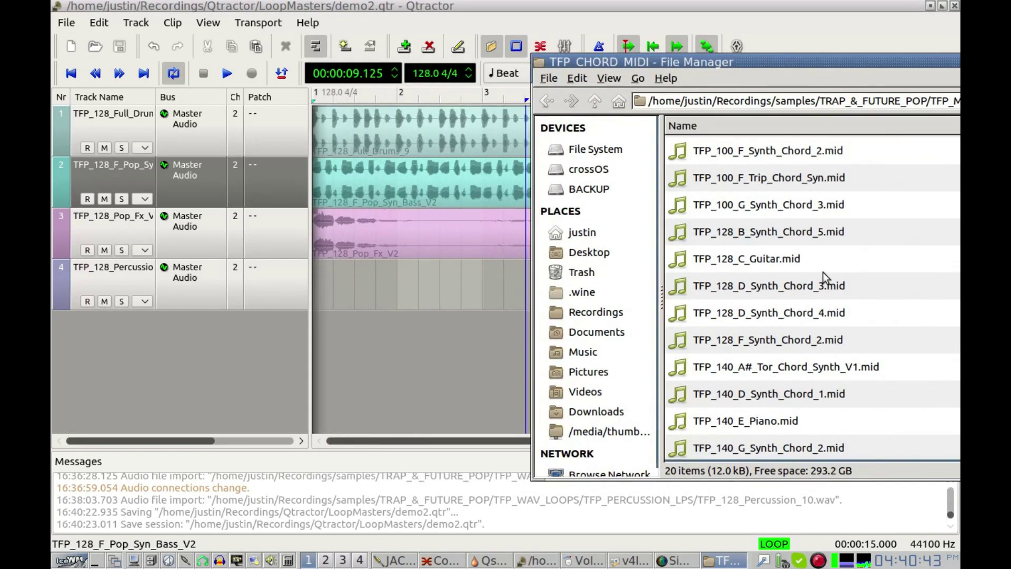
{"action": "left_click_drag", "start_coordinate": [779, 340], "coordinate": [318, 339]}
{"action": "left_click", "coordinate": [361, 10]}
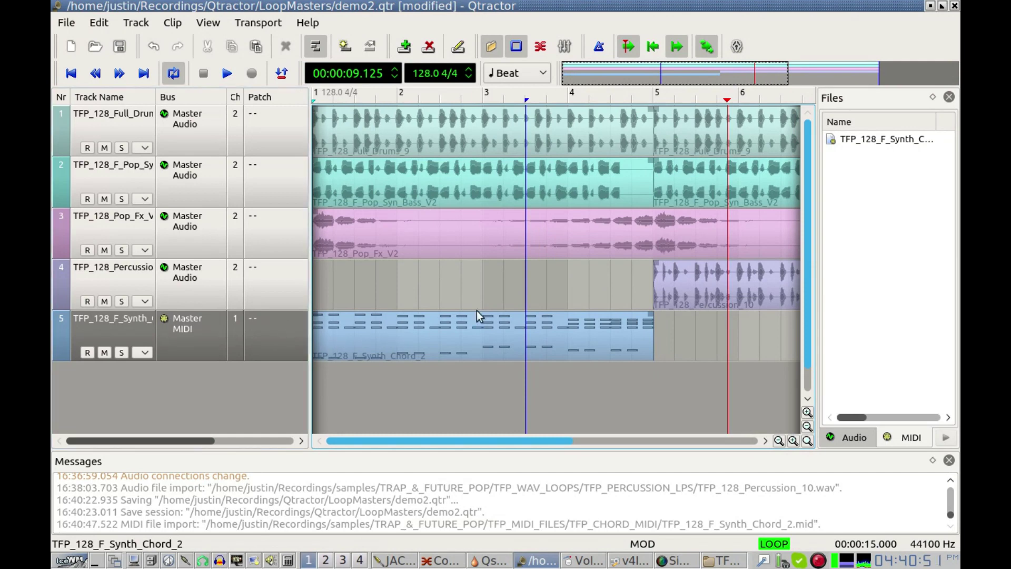
Add the samplv1 sampler plugin to the TFP_128_F_Synth_Chord_2 MIDI track.
{"action": "double_click", "coordinate": [178, 330]}
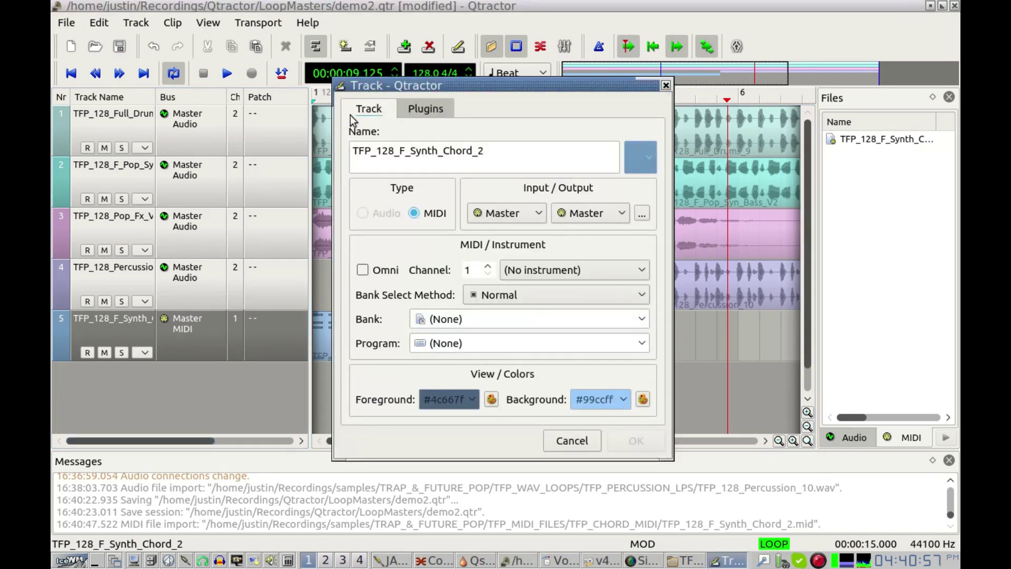
{"action": "left_click", "coordinate": [425, 109]}
{"action": "left_click", "coordinate": [611, 137]}
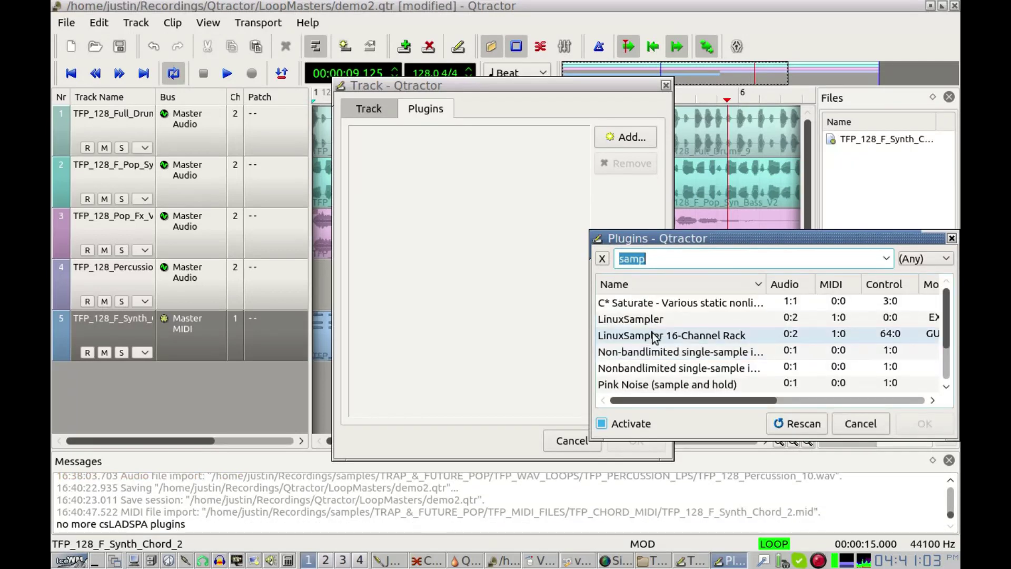
{"action": "left_click_drag", "start_coordinate": [947, 316], "coordinate": [947, 349]}
{"action": "double_click", "coordinate": [674, 384]}
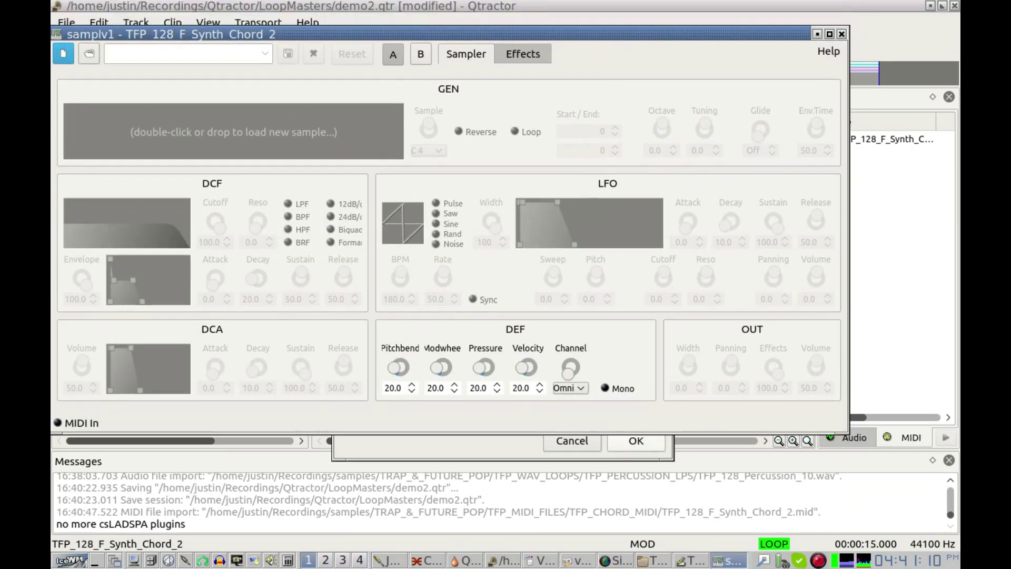
In the file manager, browse the TRAP_&_FUTURE_POP folders and open TFP_SOUNDS_&_FX/TFP_GUITAR_HITS.
{"action": "left_click_drag", "start_coordinate": [1000, 67], "coordinate": [777, 114]}
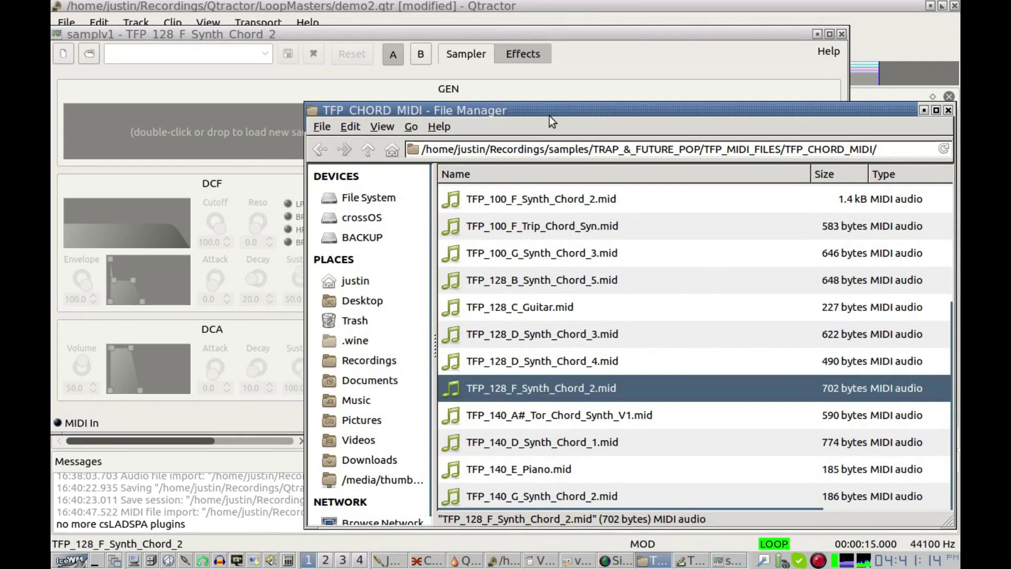
{"action": "left_click", "coordinate": [368, 151]}
{"action": "left_click", "coordinate": [368, 151]}
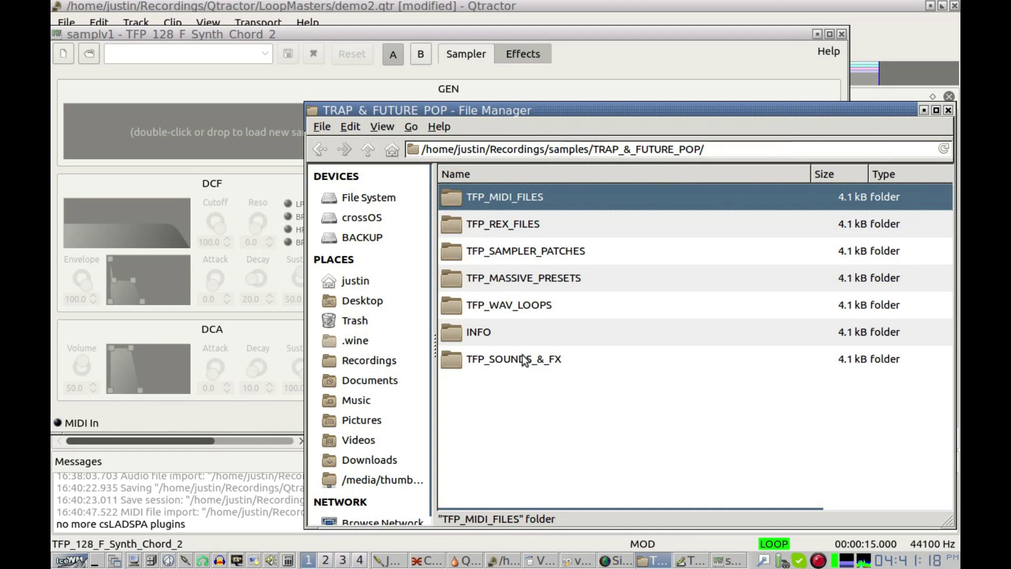
{"action": "double_click", "coordinate": [479, 252]}
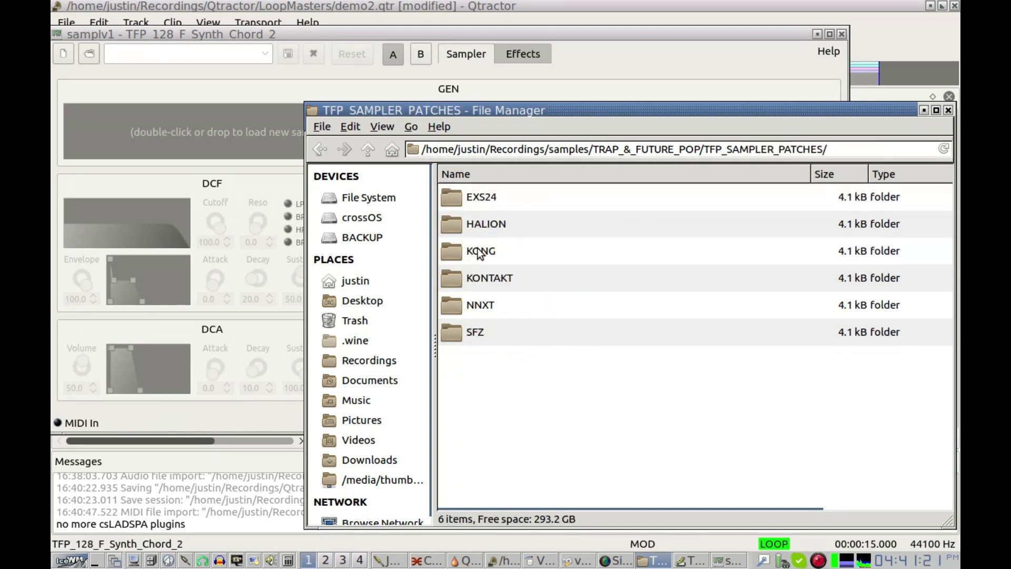
{"action": "left_click", "coordinate": [369, 150]}
{"action": "left_click", "coordinate": [492, 360]}
{"action": "double_click", "coordinate": [492, 361]}
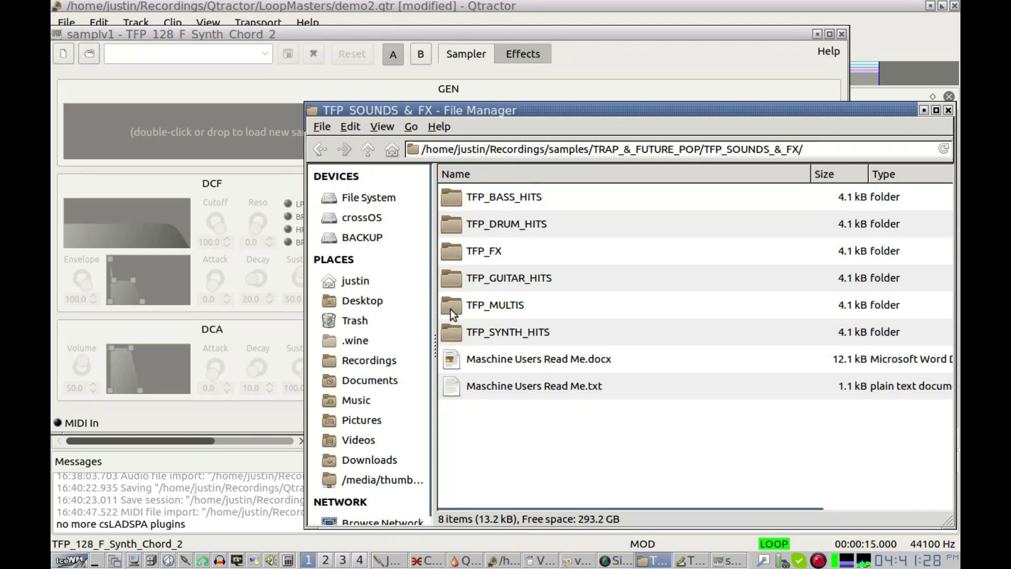
{"action": "double_click", "coordinate": [456, 279]}
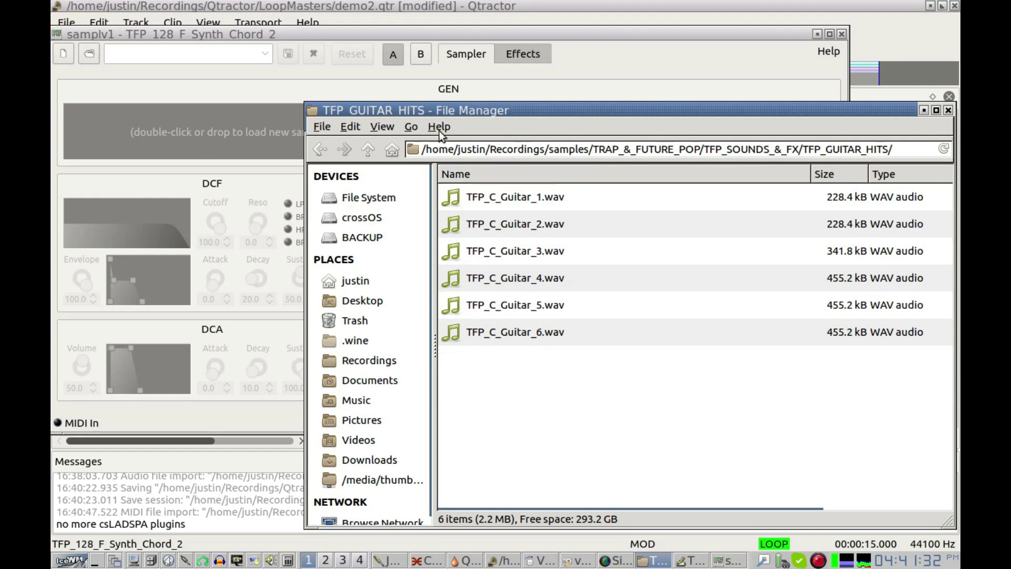
{"action": "left_click", "coordinate": [368, 150]}
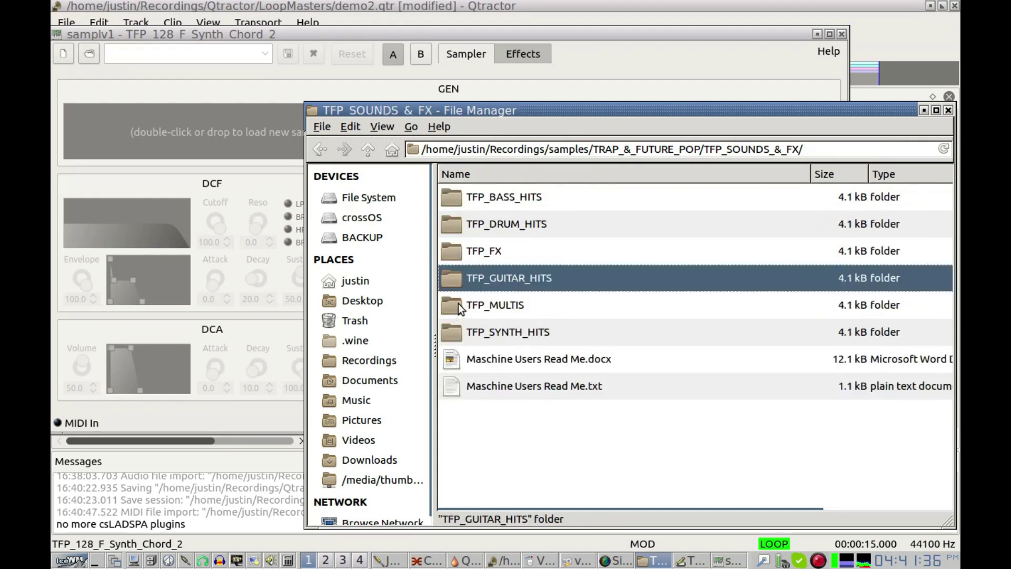
{"action": "double_click", "coordinate": [458, 277]}
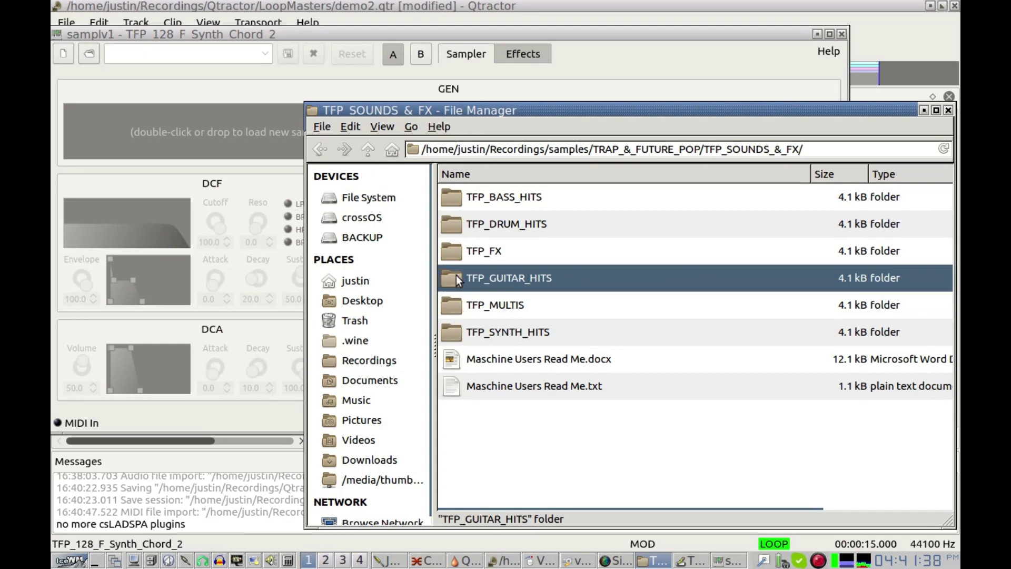
Load TFP_C_Guitar_1.wav as the samplv1 sample and accept the track's plugin settings.
{"action": "left_click_drag", "start_coordinate": [473, 116], "coordinate": [756, 164]}
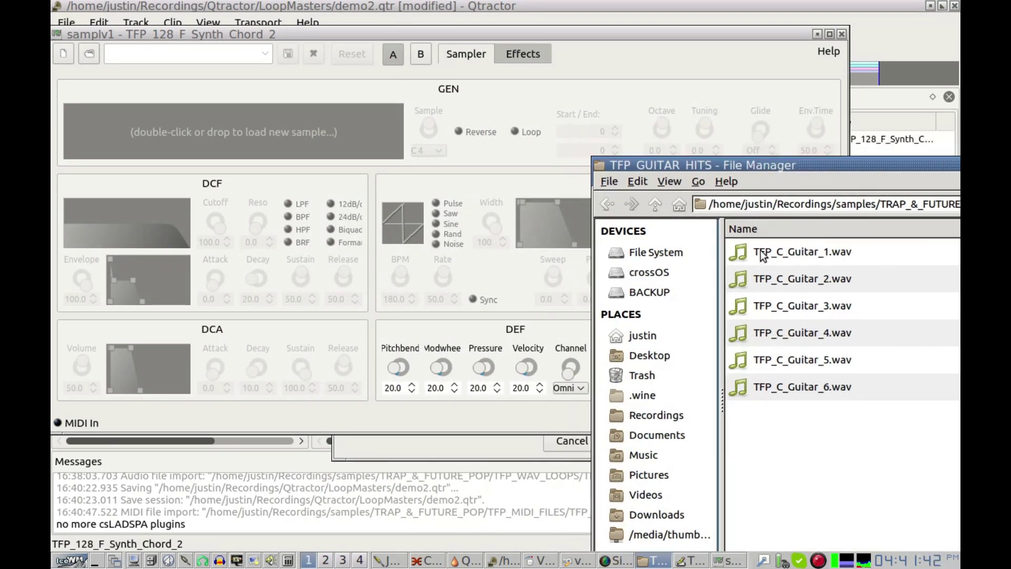
{"action": "left_click_drag", "start_coordinate": [742, 255], "coordinate": [194, 136]}
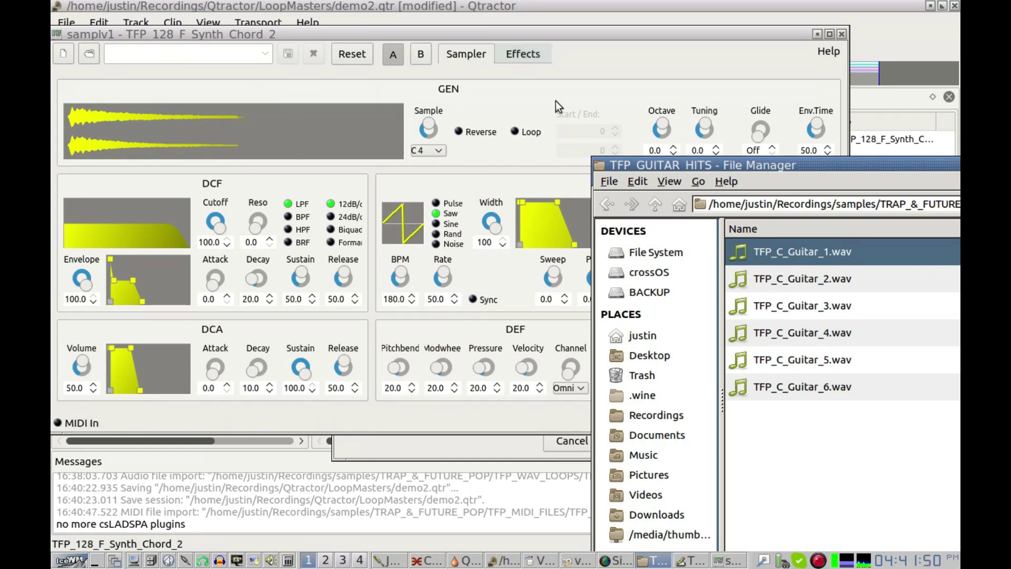
{"action": "left_click_drag", "start_coordinate": [712, 165], "coordinate": [959, 167]}
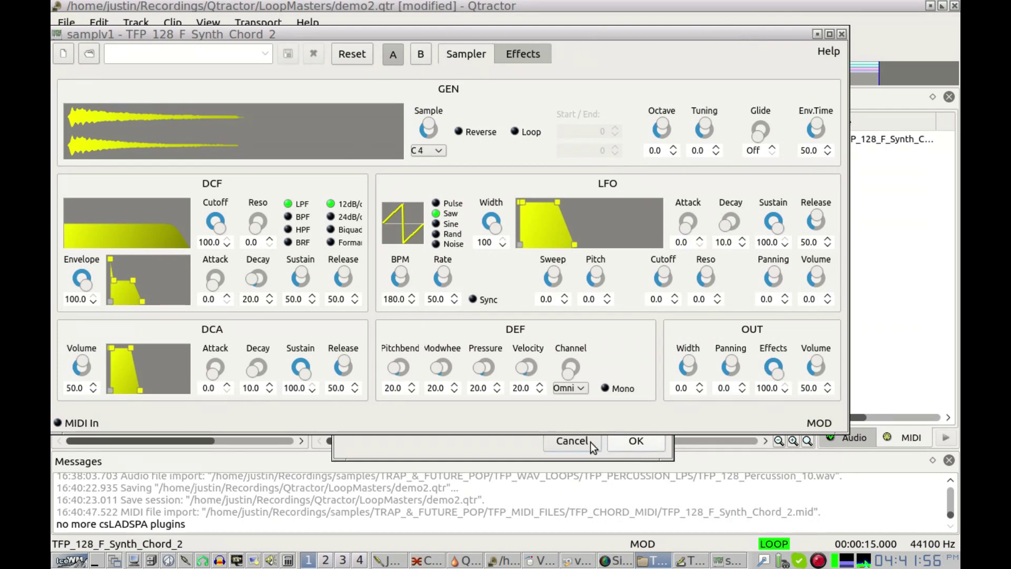
{"action": "left_click", "coordinate": [472, 447]}
{"action": "left_click", "coordinate": [637, 441]}
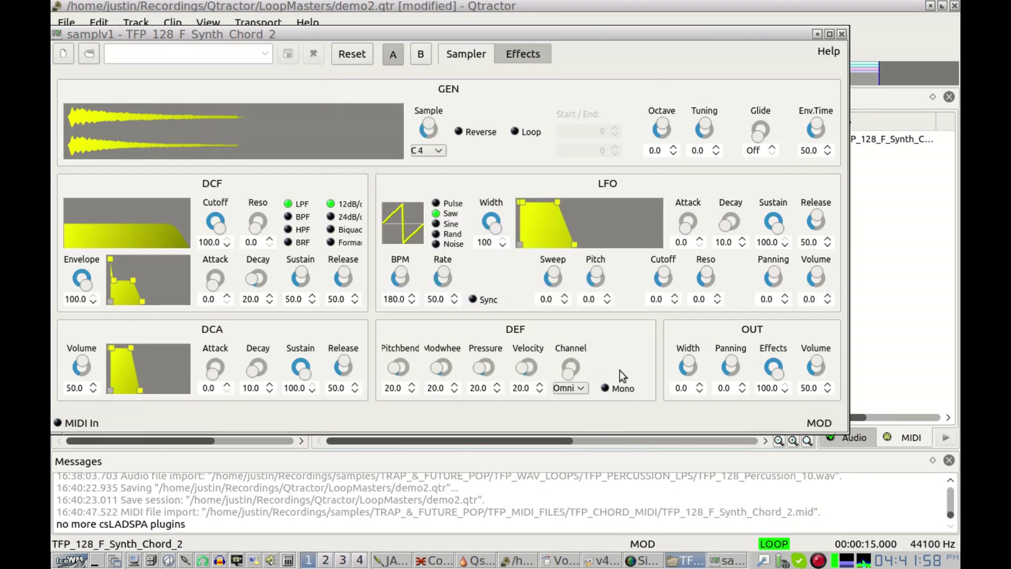
{"action": "left_click_drag", "start_coordinate": [494, 32], "coordinate": [891, 68]}
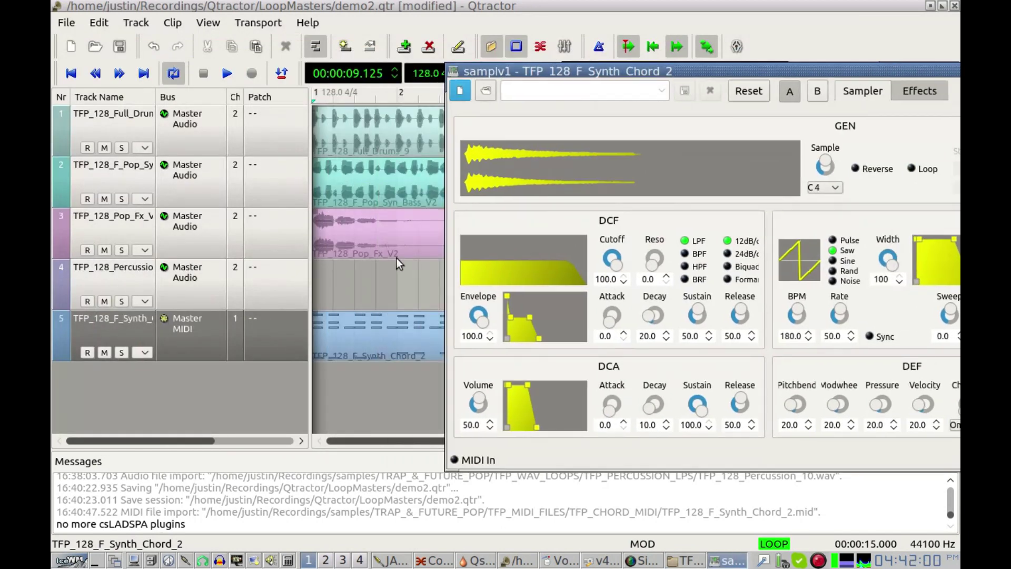
{"action": "left_click", "coordinate": [133, 330]}
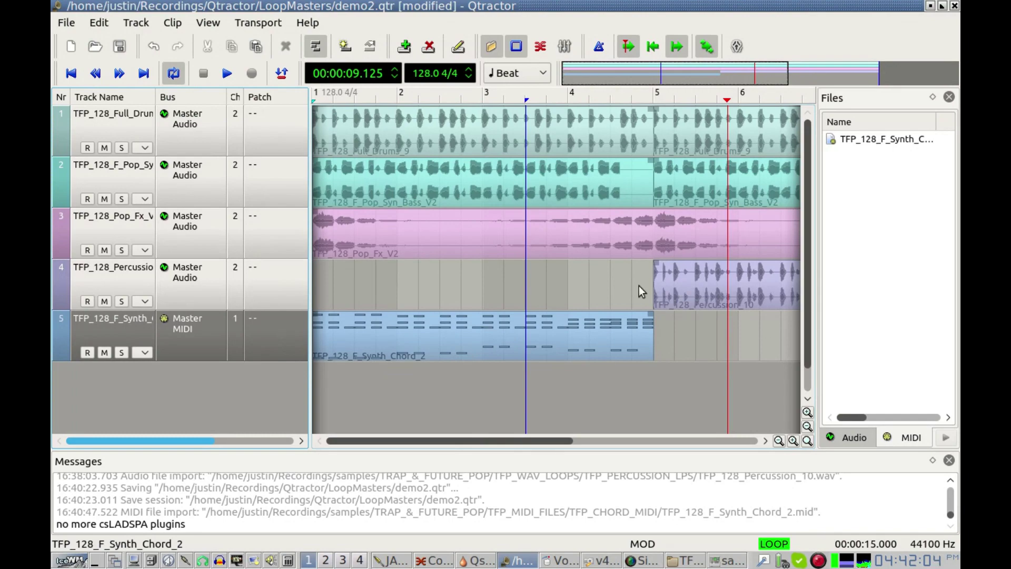
{"action": "double_click", "coordinate": [176, 333]}
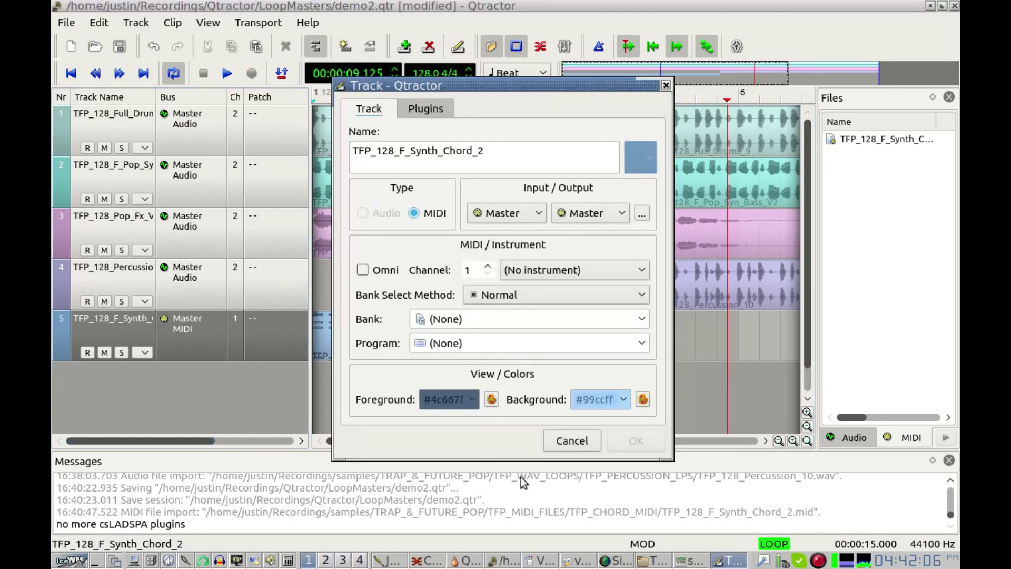
{"action": "left_click", "coordinate": [572, 441]}
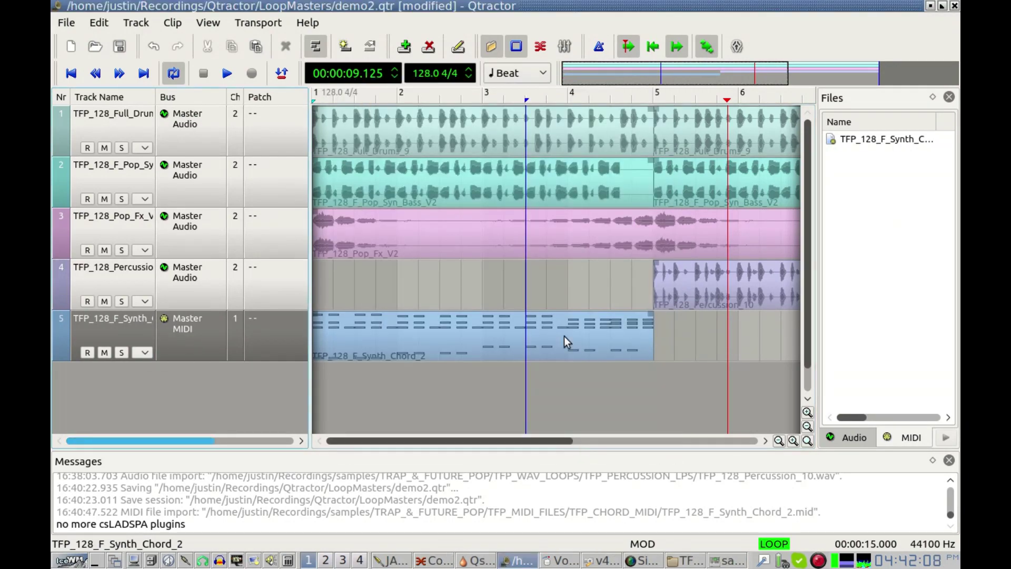
Connect the nanoKEY2 MIDI output to Qtractor's MIDI input and close the connections window.
{"action": "left_click", "coordinate": [540, 48]}
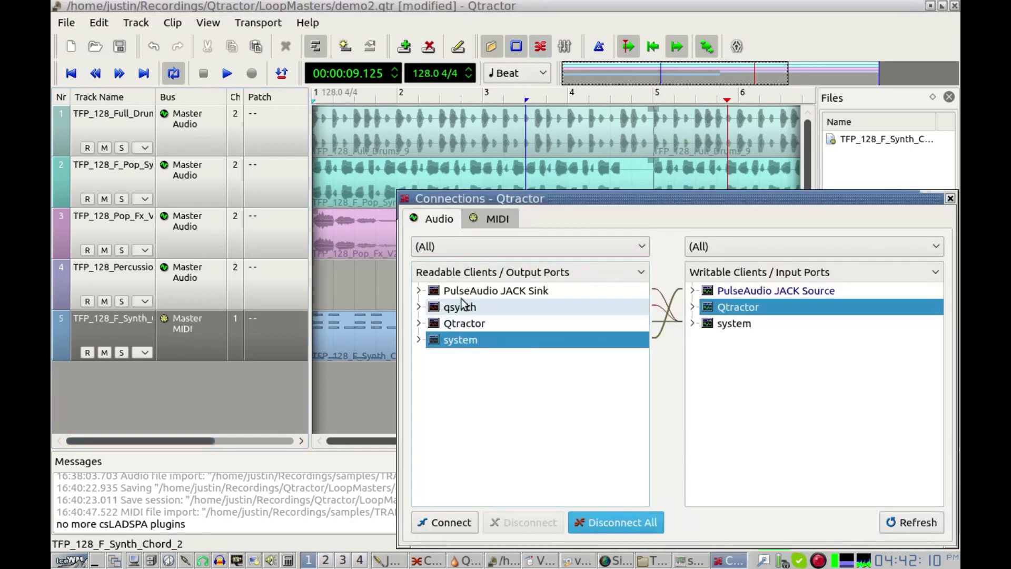
{"action": "left_click", "coordinate": [492, 218]}
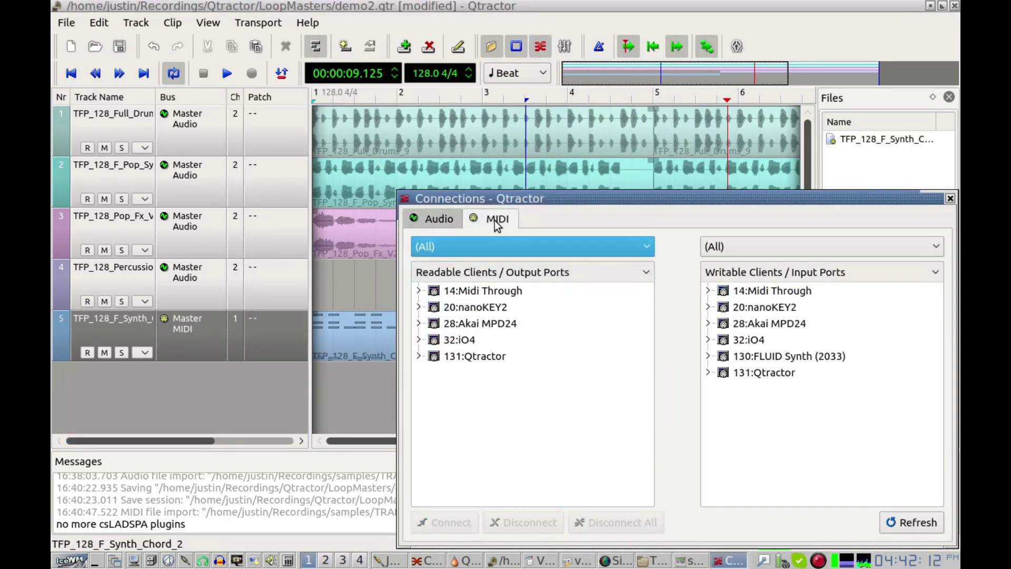
{"action": "left_click", "coordinate": [466, 307]}
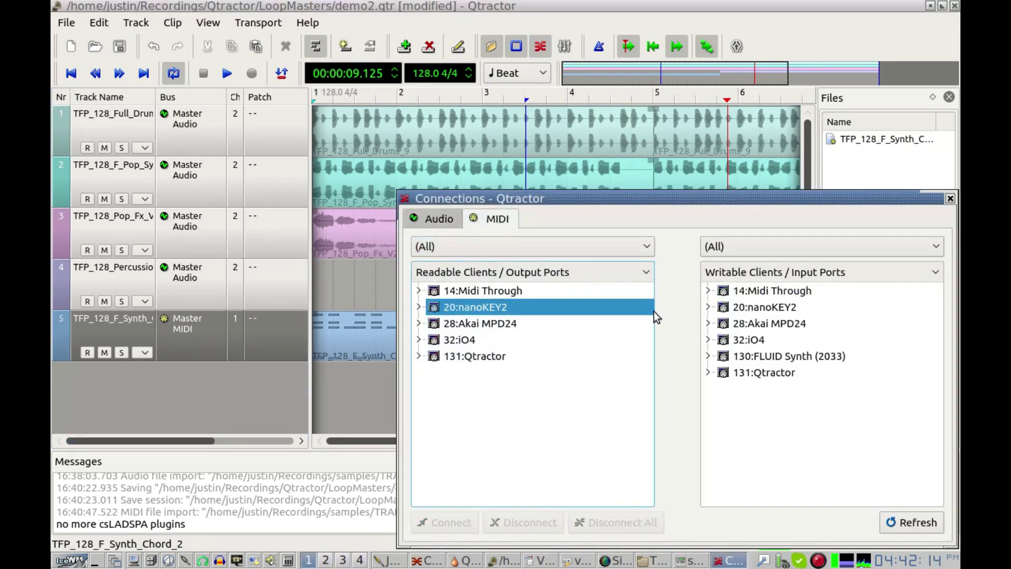
{"action": "left_click", "coordinate": [757, 371]}
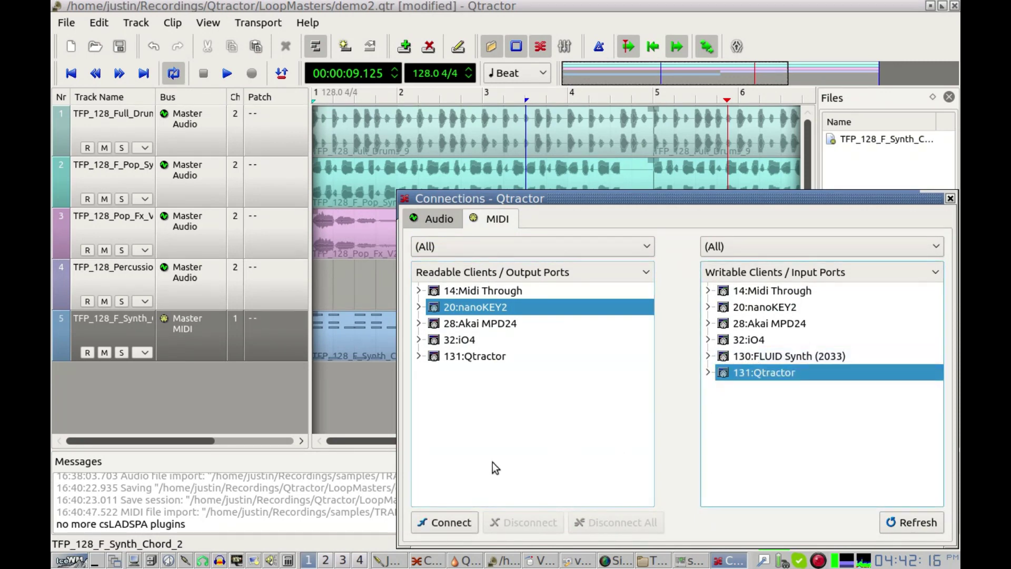
{"action": "left_click", "coordinate": [458, 521]}
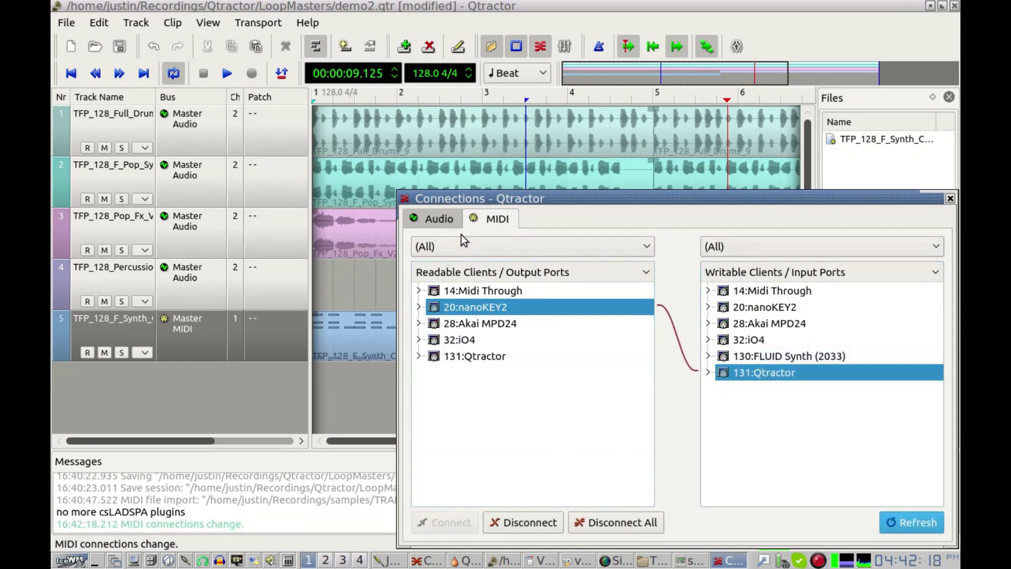
{"action": "left_click", "coordinate": [497, 5]}
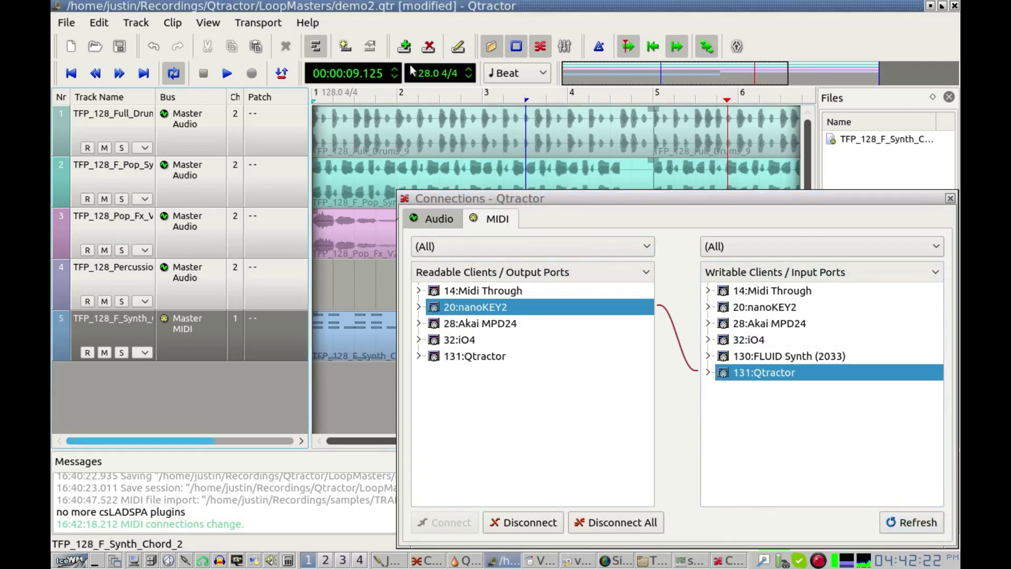
{"action": "left_click", "coordinate": [535, 49]}
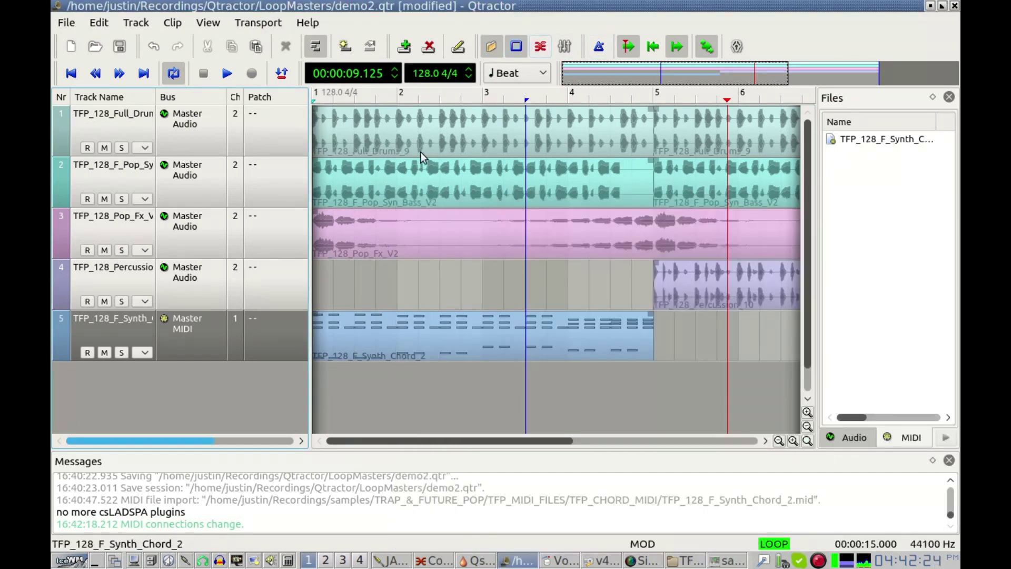
Open the samplv1 plugin of the TFP_128_F_Synth_Chord_2 track and set its reverb wet level to 34.
{"action": "double_click", "coordinate": [193, 331]}
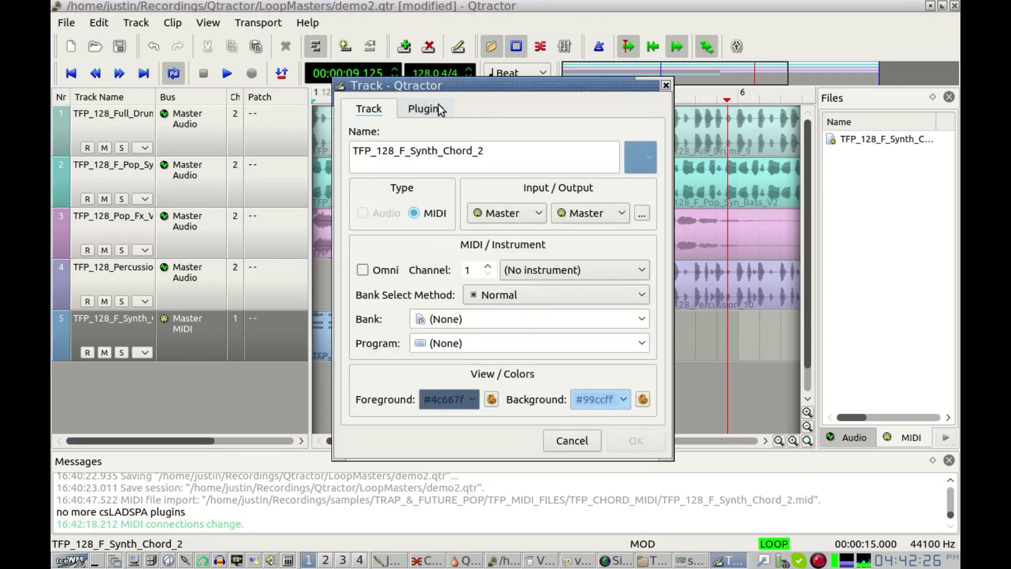
{"action": "left_click", "coordinate": [426, 111]}
{"action": "double_click", "coordinate": [422, 132]}
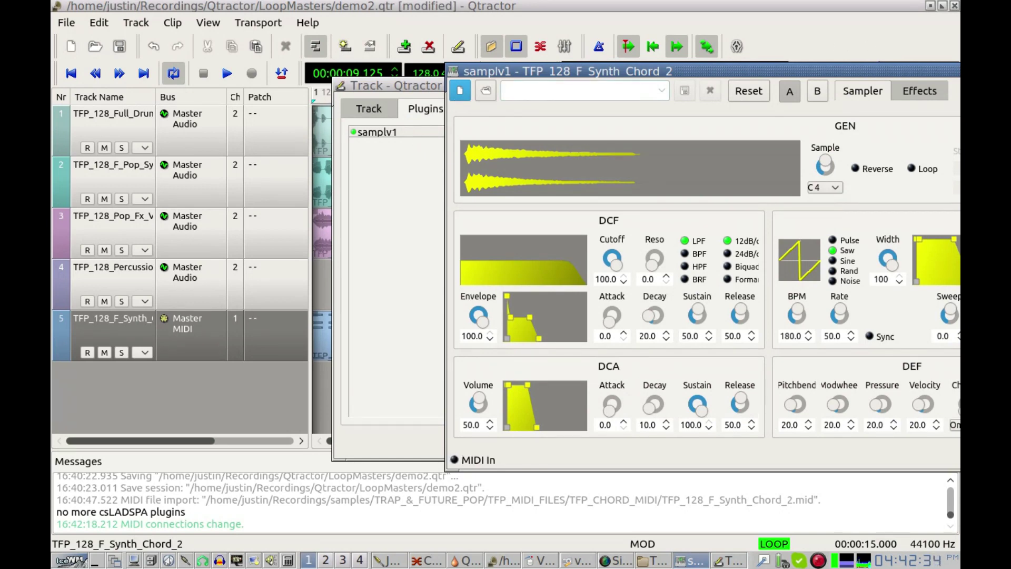
{"action": "left_click_drag", "start_coordinate": [794, 69], "coordinate": [494, 94]}
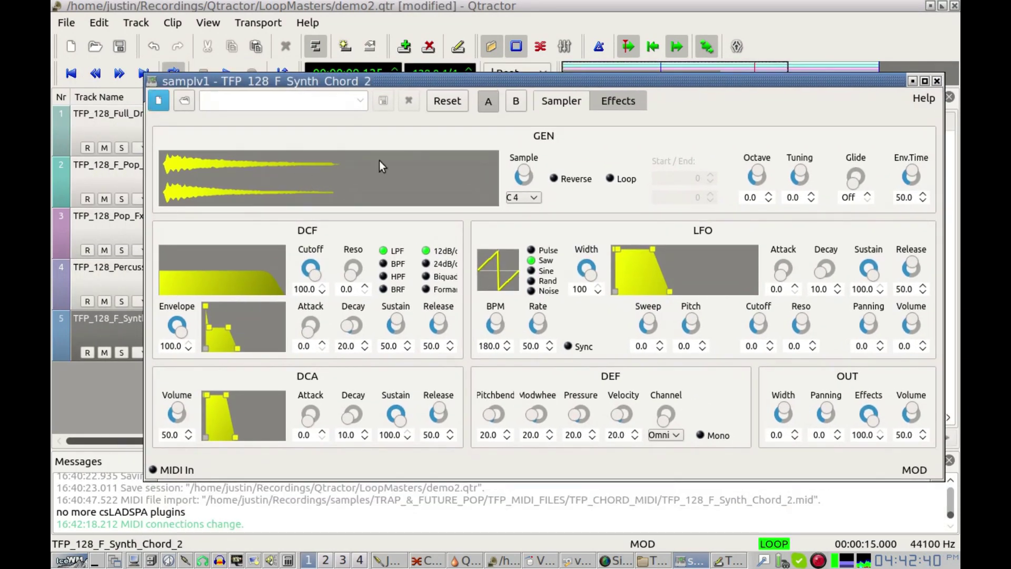
{"action": "left_click", "coordinate": [617, 102]}
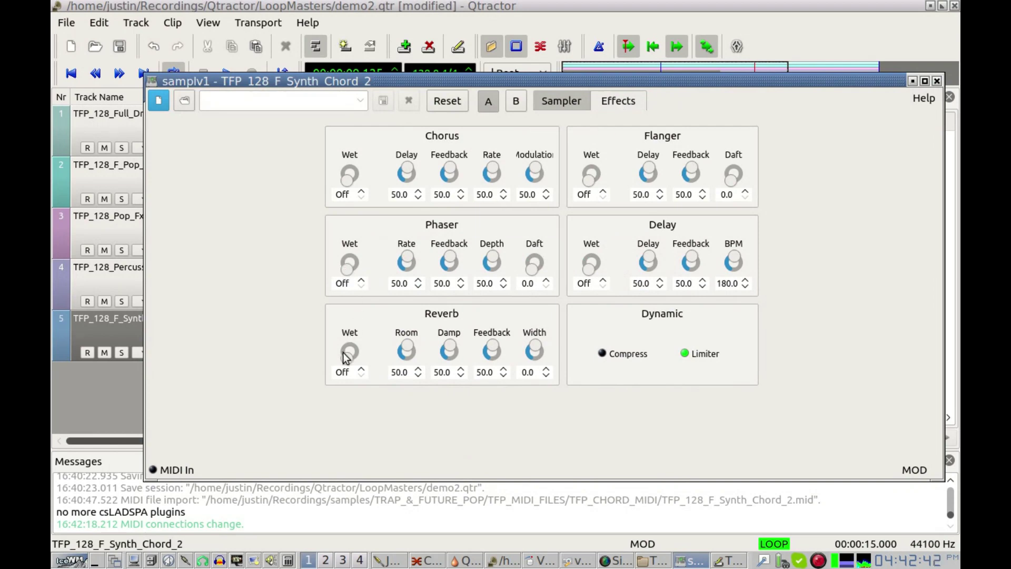
{"action": "left_click_drag", "start_coordinate": [347, 363], "coordinate": [345, 350]}
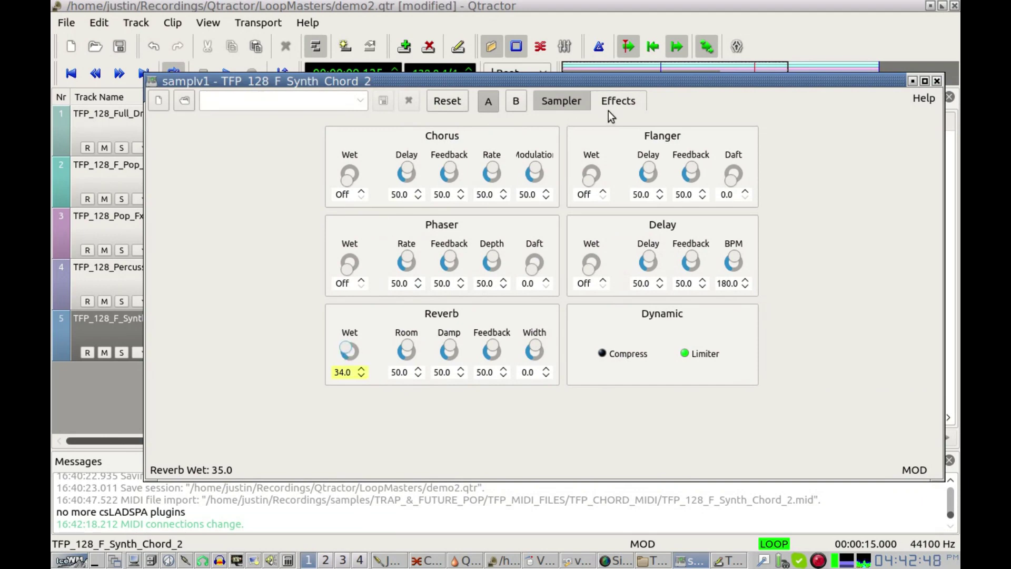
Set the samplv1 DCA release to 100 and accept the track's plugin settings.
{"action": "left_click", "coordinate": [558, 103]}
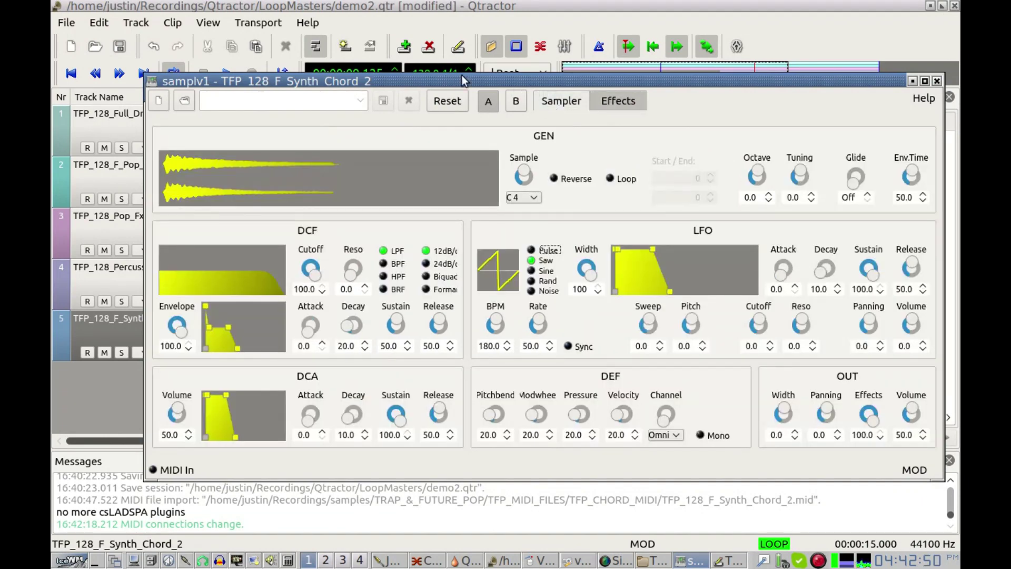
{"action": "left_click_drag", "start_coordinate": [237, 438], "coordinate": [284, 439]}
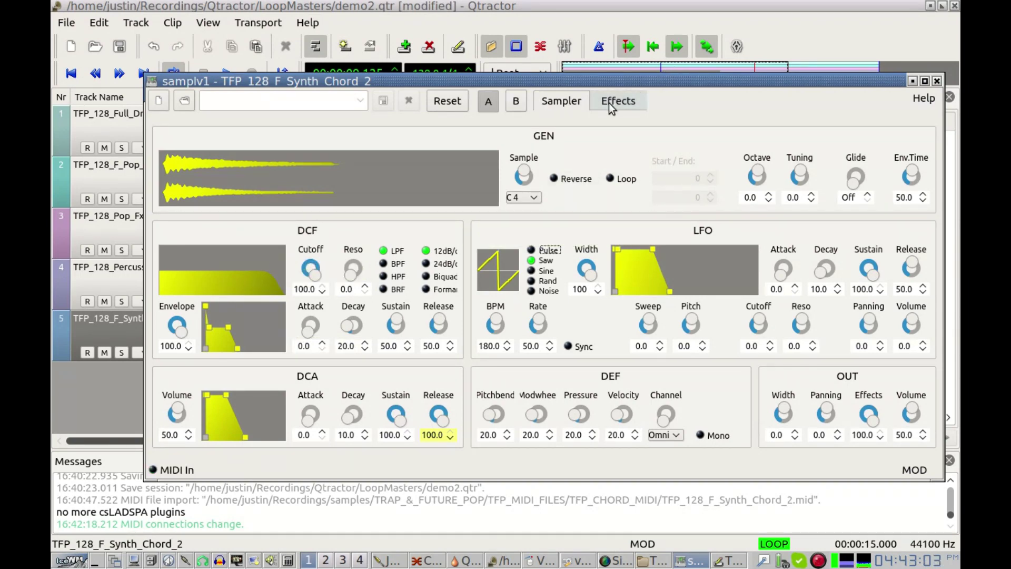
{"action": "left_click", "coordinate": [576, 7]}
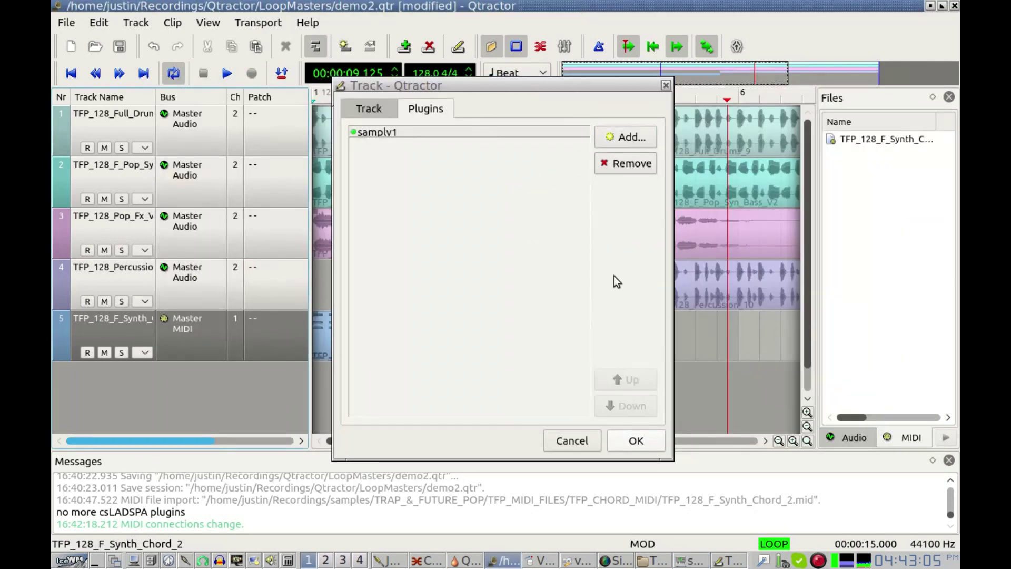
{"action": "left_click", "coordinate": [656, 441]}
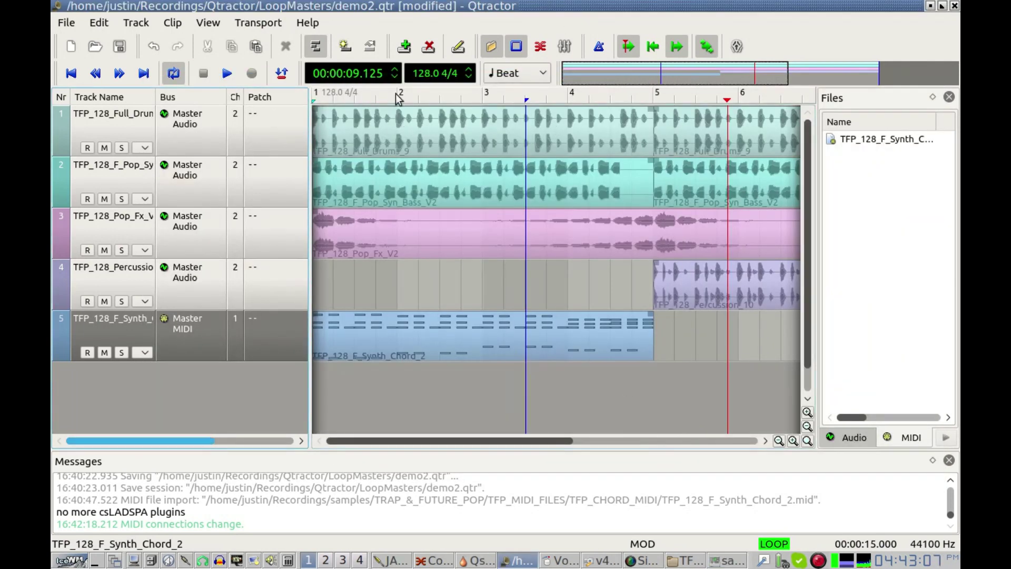
Select bars 1 through 4 across all tracks and play the session from the start to hear the guitar chords.
{"action": "left_click_drag", "start_coordinate": [314, 94], "coordinate": [648, 135]}
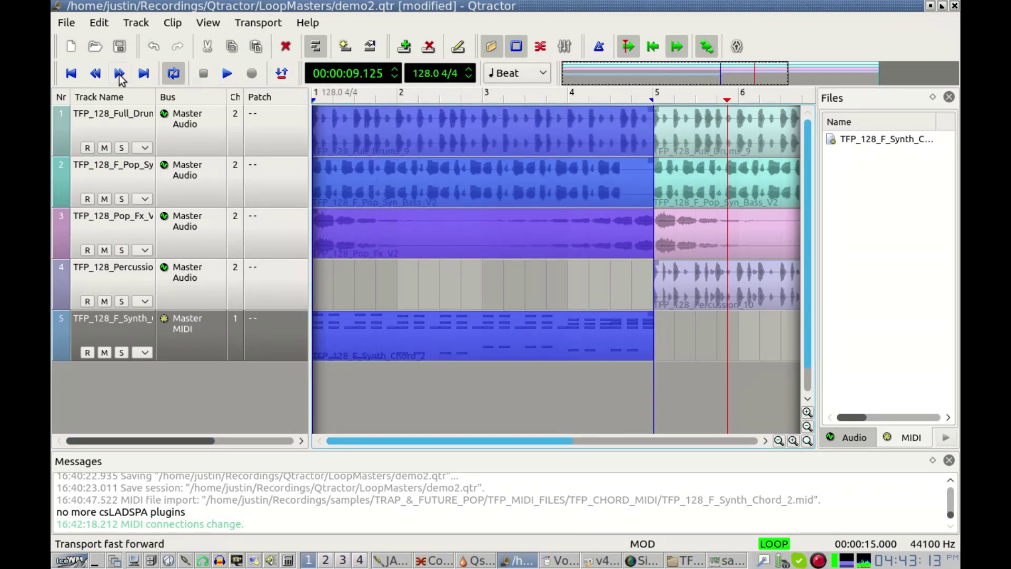
{"action": "left_click", "coordinate": [64, 78]}
{"action": "left_click", "coordinate": [227, 74]}
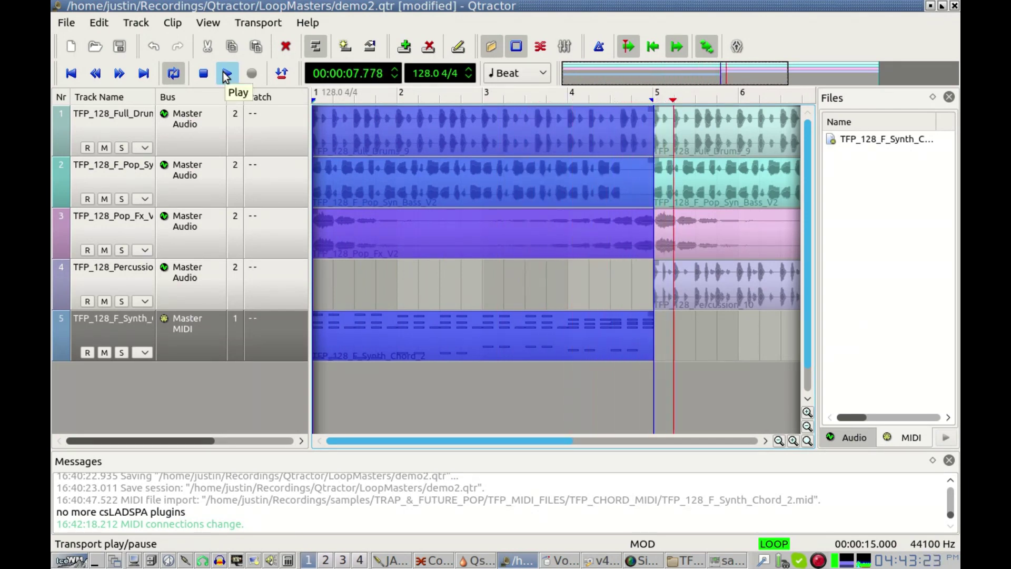
{"action": "left_click", "coordinate": [225, 77]}
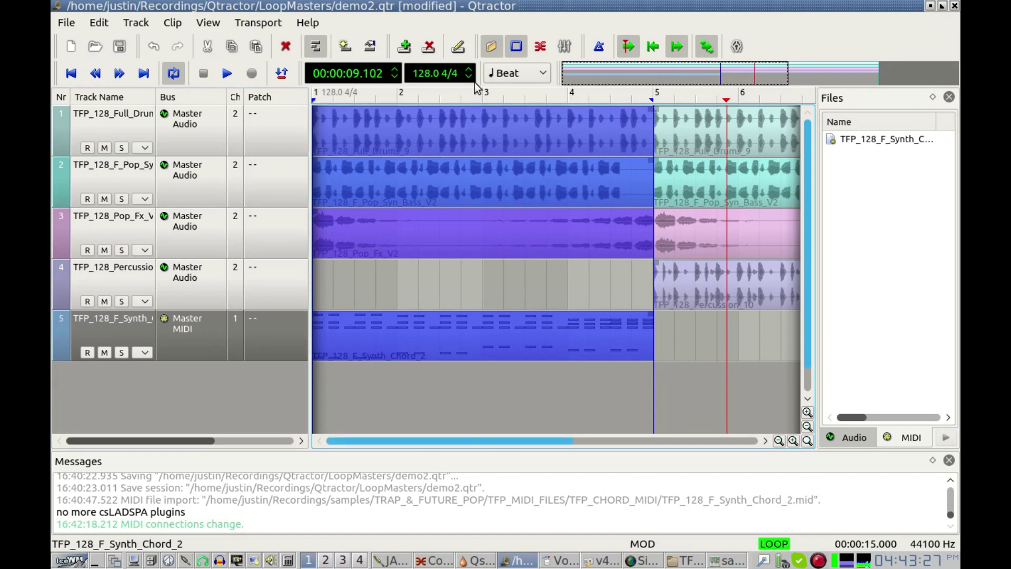
{"action": "left_click", "coordinate": [71, 73]}
{"action": "left_click", "coordinate": [227, 73]}
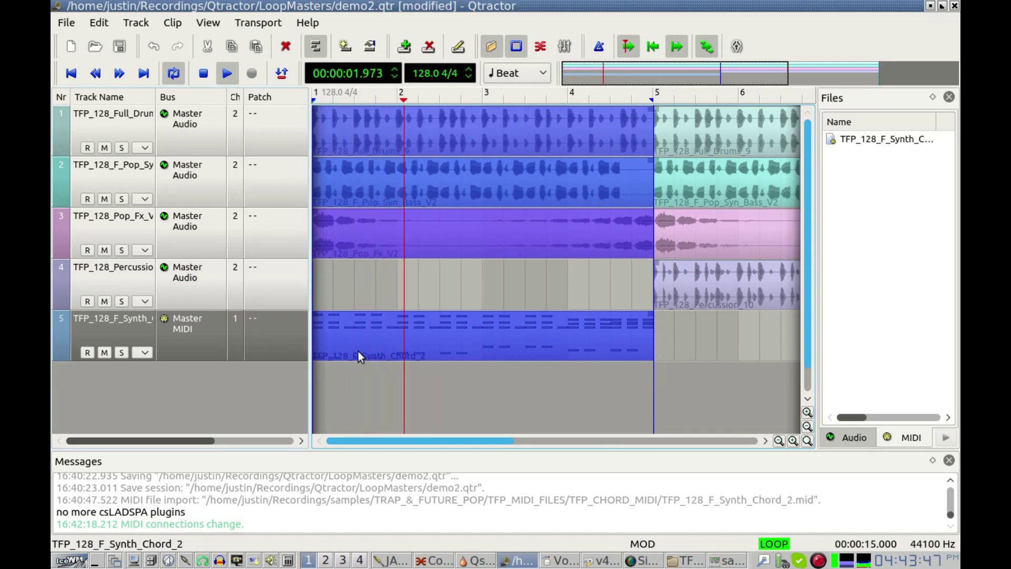
Reopen samplv1 on the TFP_128_F_Synth_Chord_2 track and load TFP_C_Guitar_2.wav from the file manager as its sample.
{"action": "double_click", "coordinate": [139, 329]}
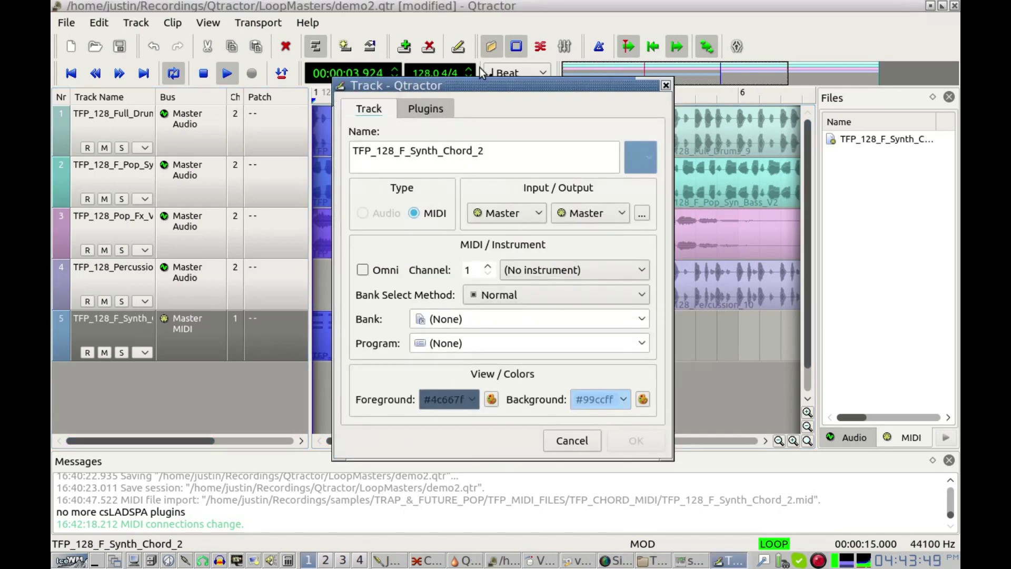
{"action": "left_click", "coordinate": [427, 109]}
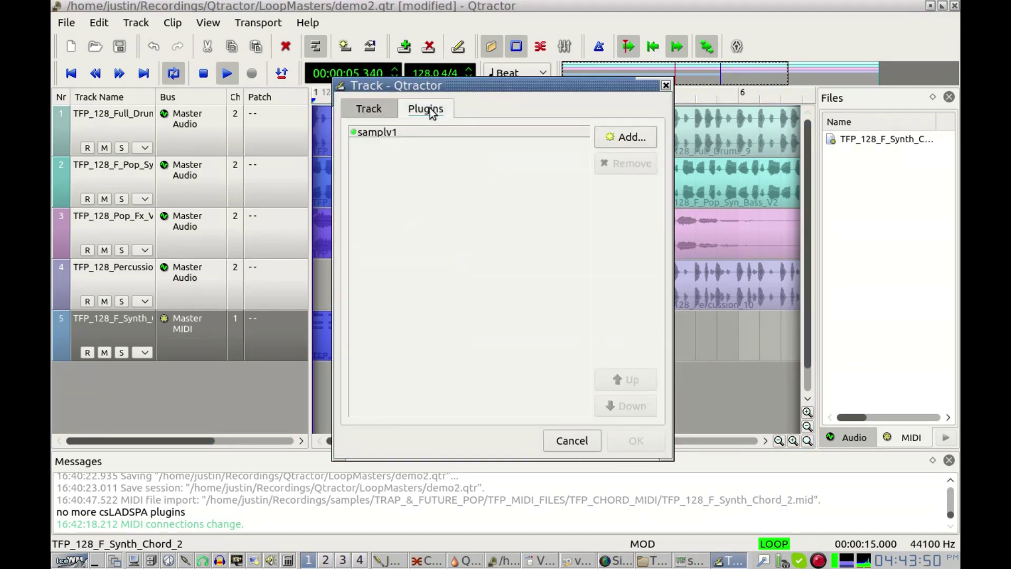
{"action": "double_click", "coordinate": [413, 132]}
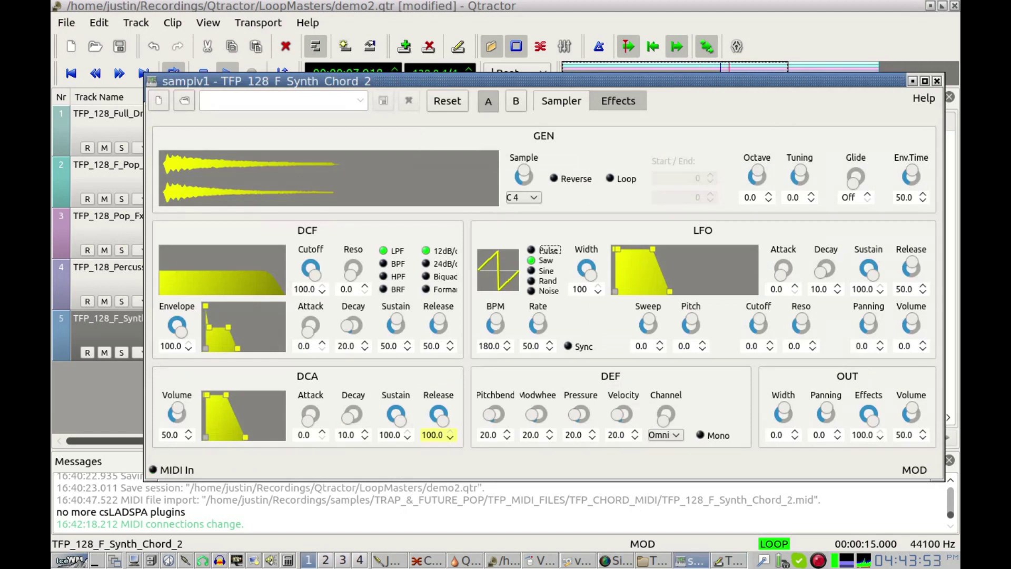
{"action": "left_click_drag", "start_coordinate": [1010, 217], "coordinate": [803, 188]}
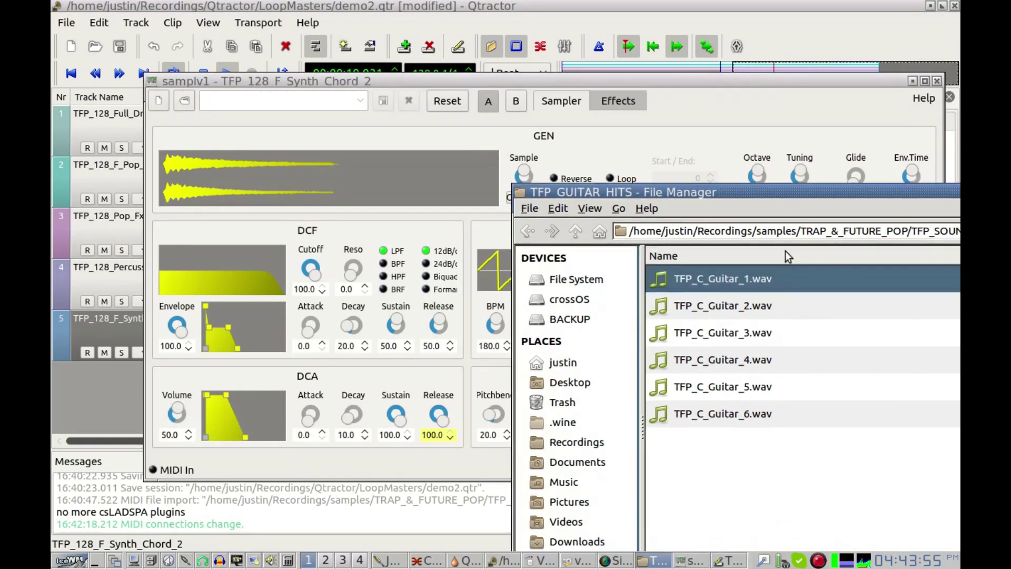
{"action": "left_click", "coordinate": [717, 308]}
{"action": "left_click_drag", "start_coordinate": [368, 189], "coordinate": [358, 177]}
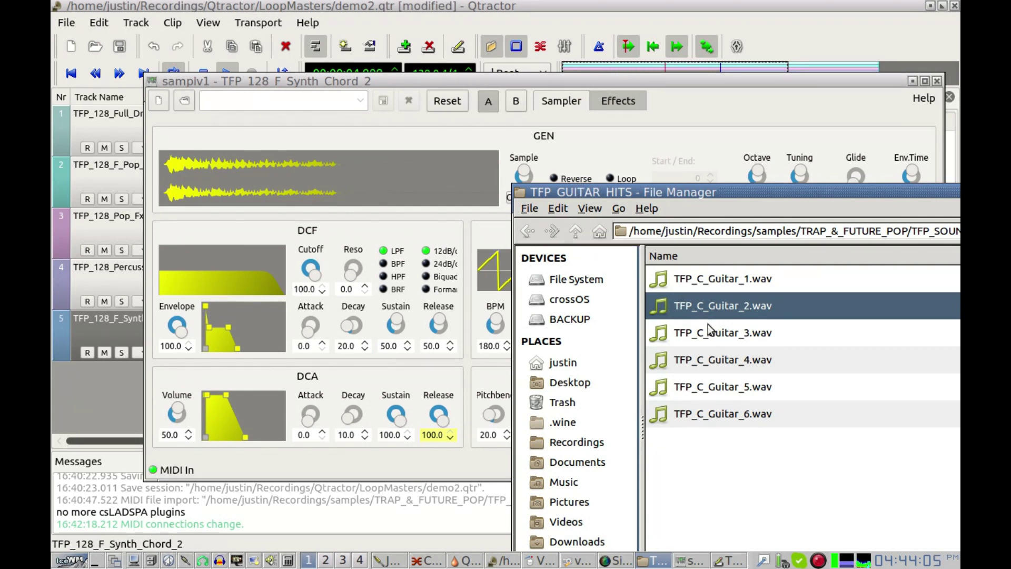
Audition TFP_C_Synth_1.wav and TFP_C_Synth_2.wav from TFP_SYNTH_HITS as the samplv1 sample, settling on TFP_C_Synth_3.wav.
{"action": "left_click", "coordinate": [582, 232]}
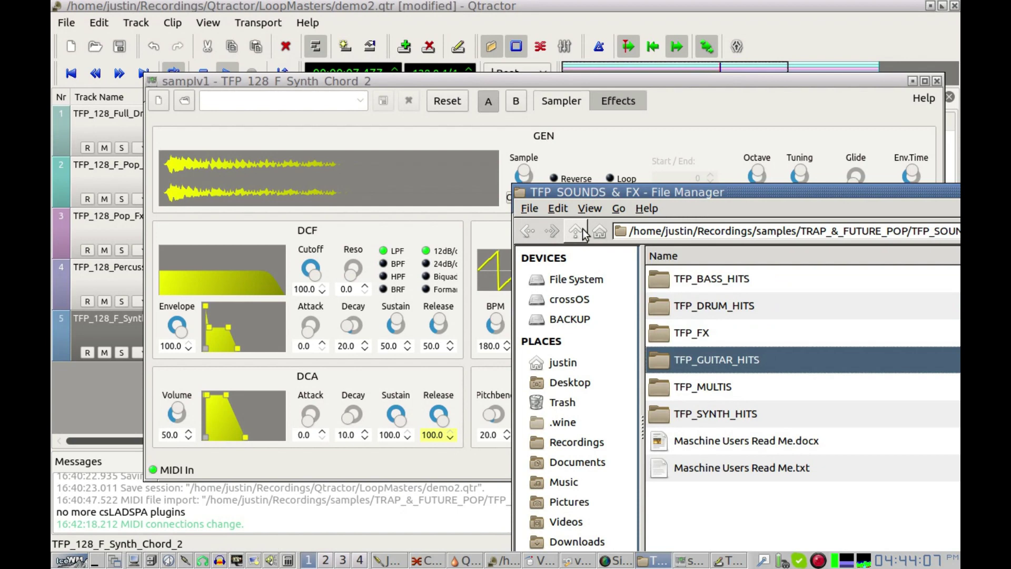
{"action": "double_click", "coordinate": [665, 413]}
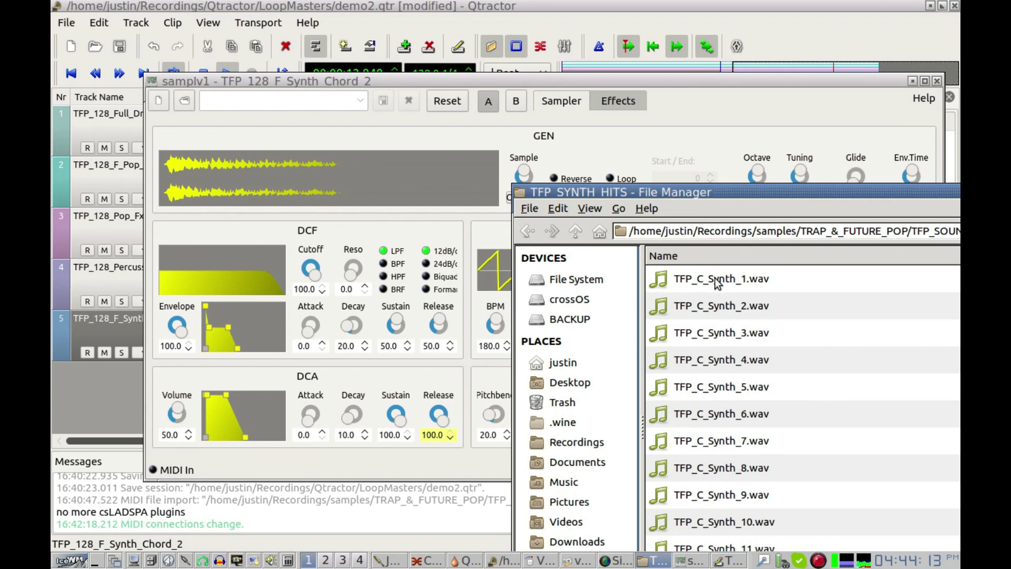
{"action": "left_click_drag", "start_coordinate": [717, 283], "coordinate": [685, 278]}
{"action": "left_click_drag", "start_coordinate": [343, 178], "coordinate": [343, 176]}
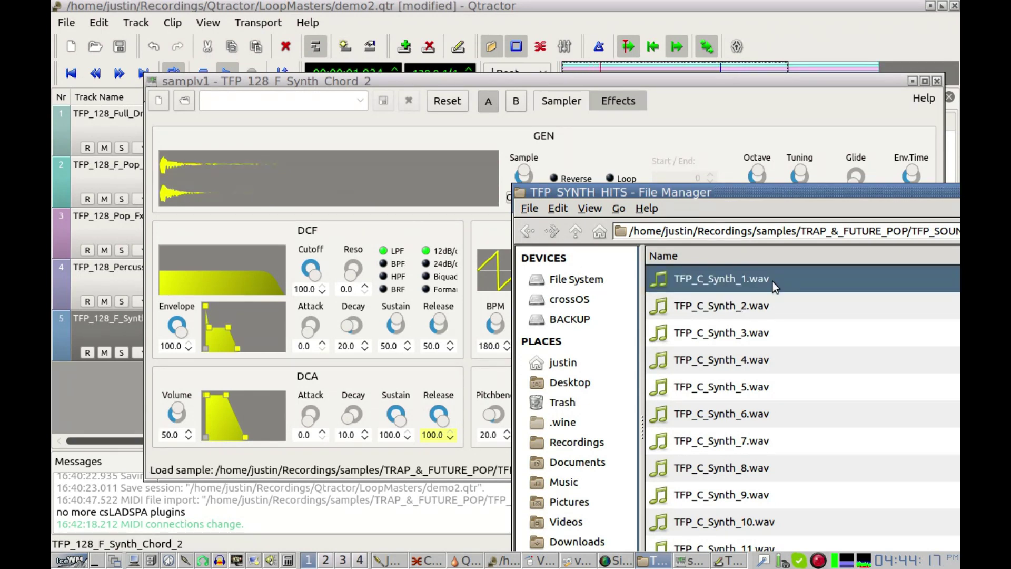
{"action": "left_click_drag", "start_coordinate": [725, 310], "coordinate": [348, 178]}
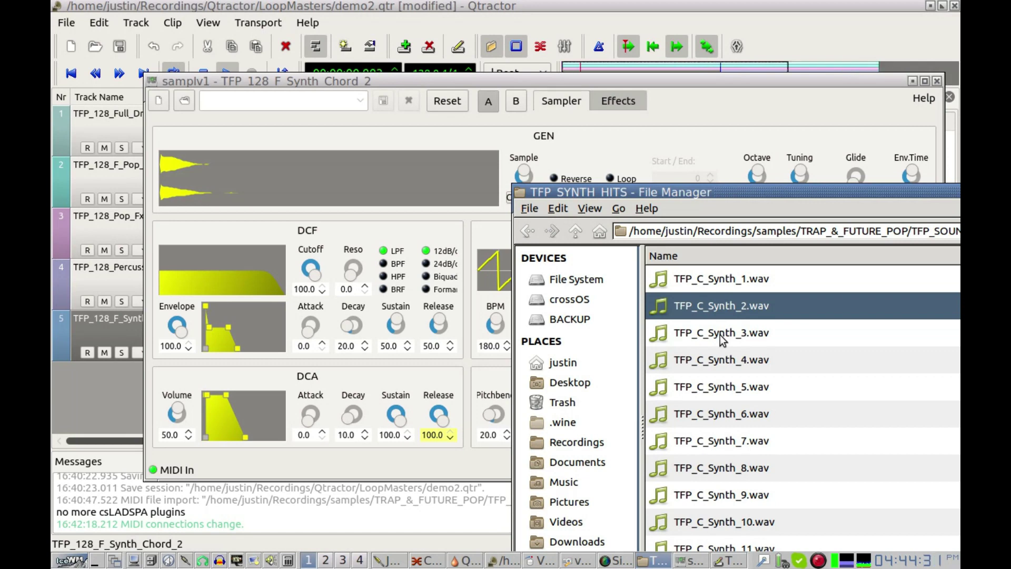
{"action": "left_click_drag", "start_coordinate": [720, 337], "coordinate": [362, 178]}
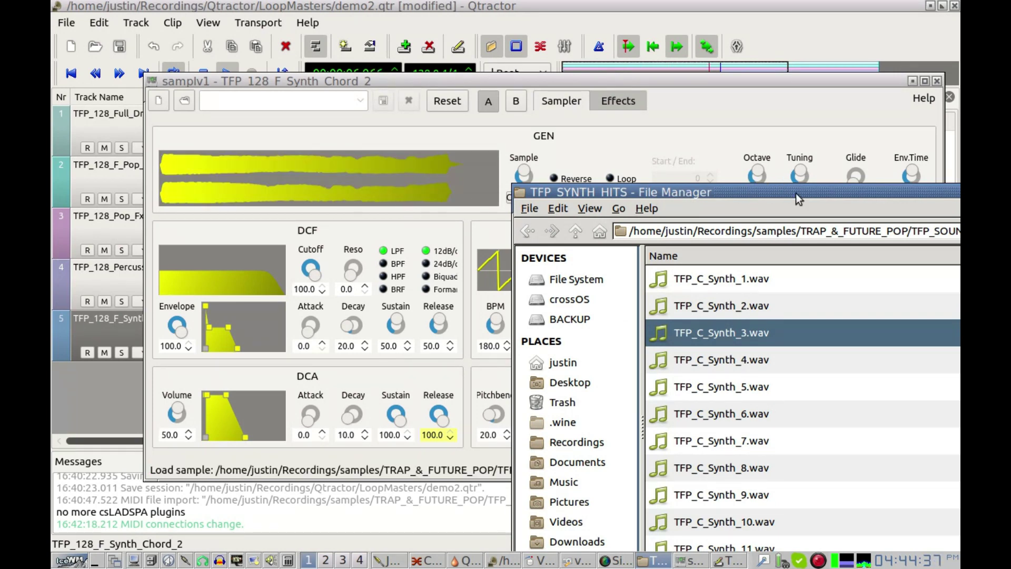
{"action": "left_click_drag", "start_coordinate": [920, 187], "coordinate": [655, 156]}
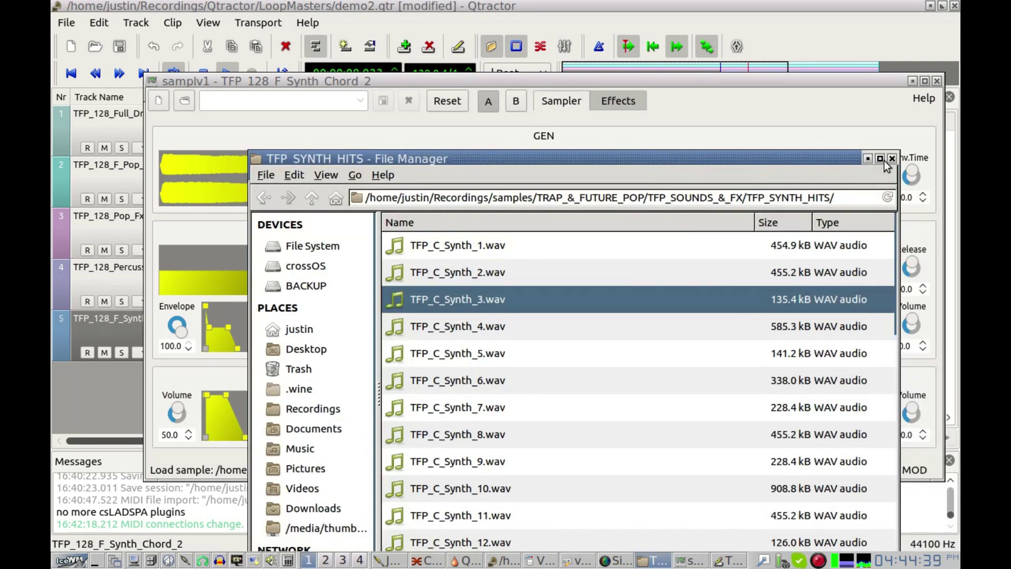
{"action": "left_click_drag", "start_coordinate": [798, 159], "coordinate": [1010, 136]}
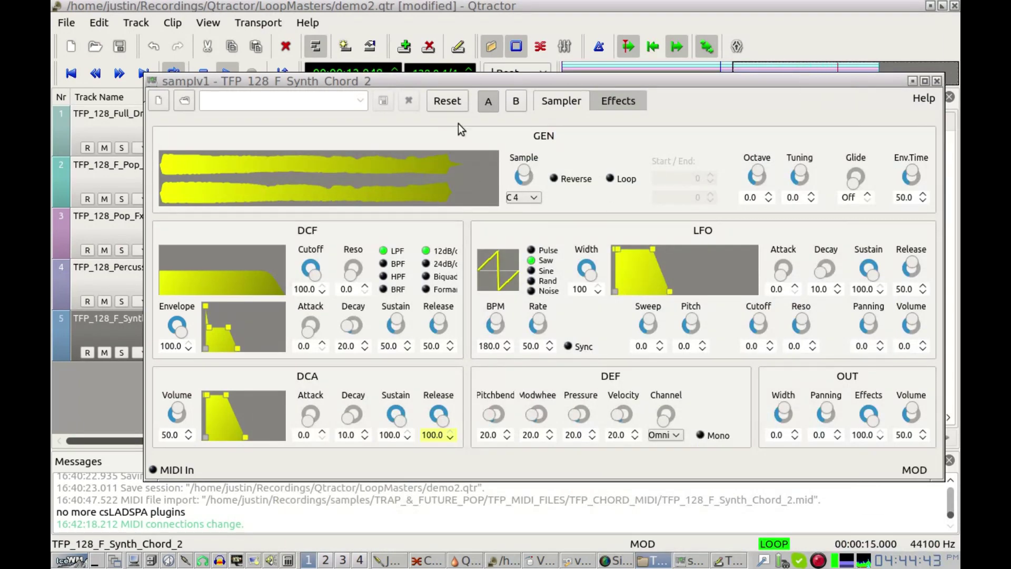
Set samplv1's chorus wet level to 40 and flanger wet level to 30, and close the plugin window.
{"action": "left_click", "coordinate": [602, 102]}
{"action": "left_click_drag", "start_coordinate": [347, 186], "coordinate": [348, 174]}
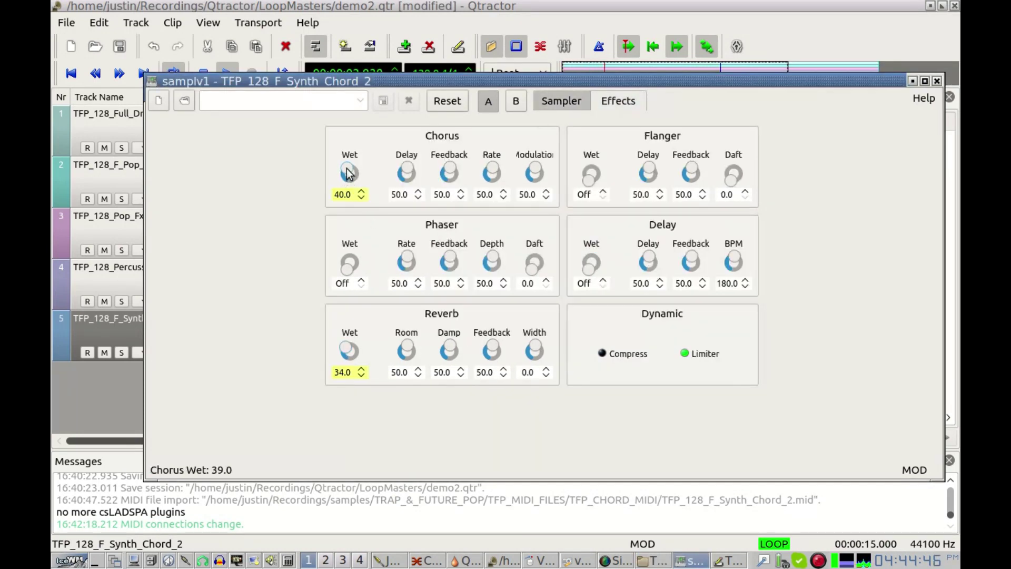
{"action": "left_click_drag", "start_coordinate": [590, 187], "coordinate": [586, 175]}
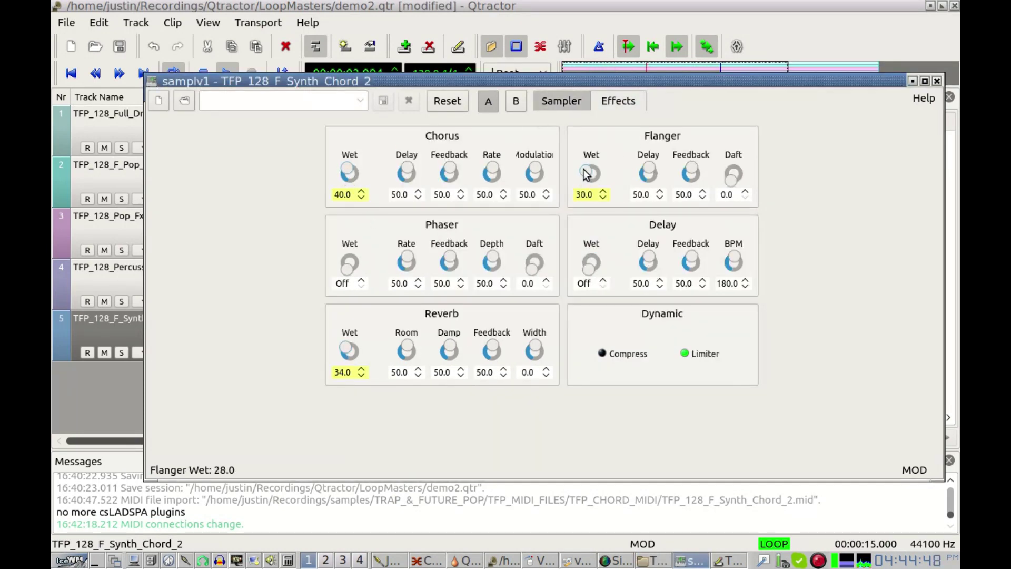
{"action": "left_click", "coordinate": [937, 81]}
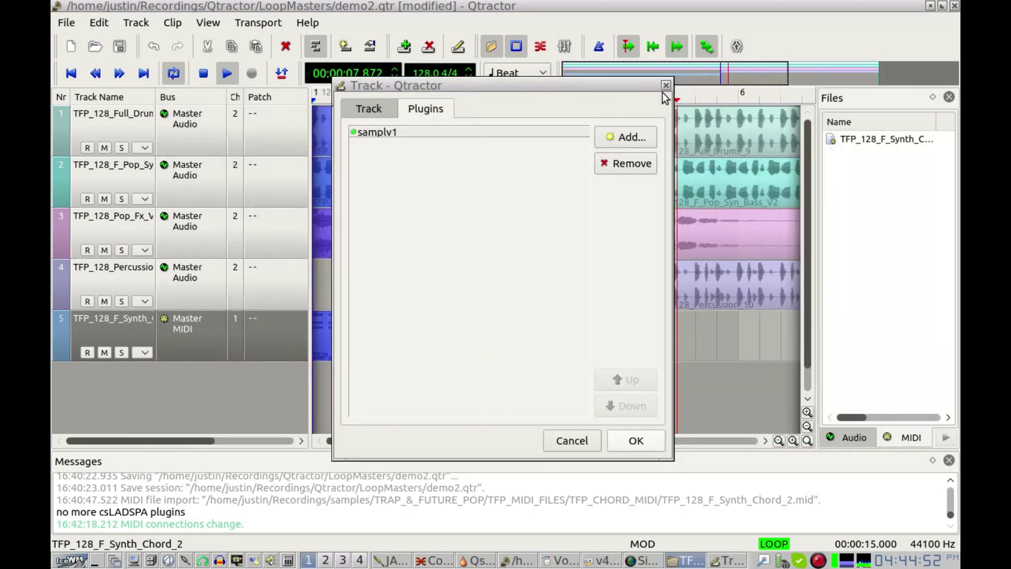
Confirm the track properties and lower the TFP_128_F_Synth_Chord_2 track's volume in the mixer to 52.7 %.
{"action": "left_click", "coordinate": [636, 440]}
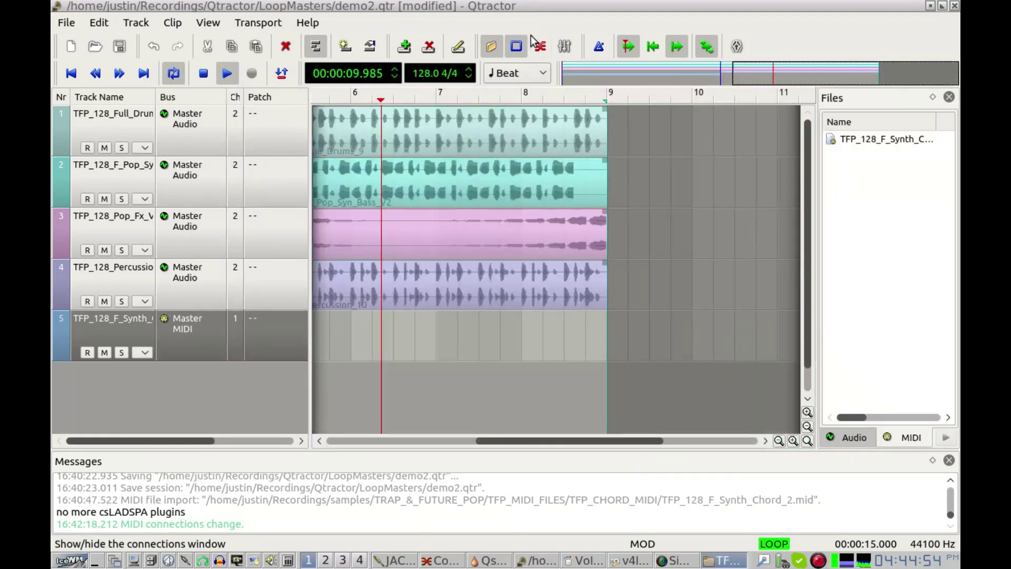
{"action": "left_click", "coordinate": [565, 47]}
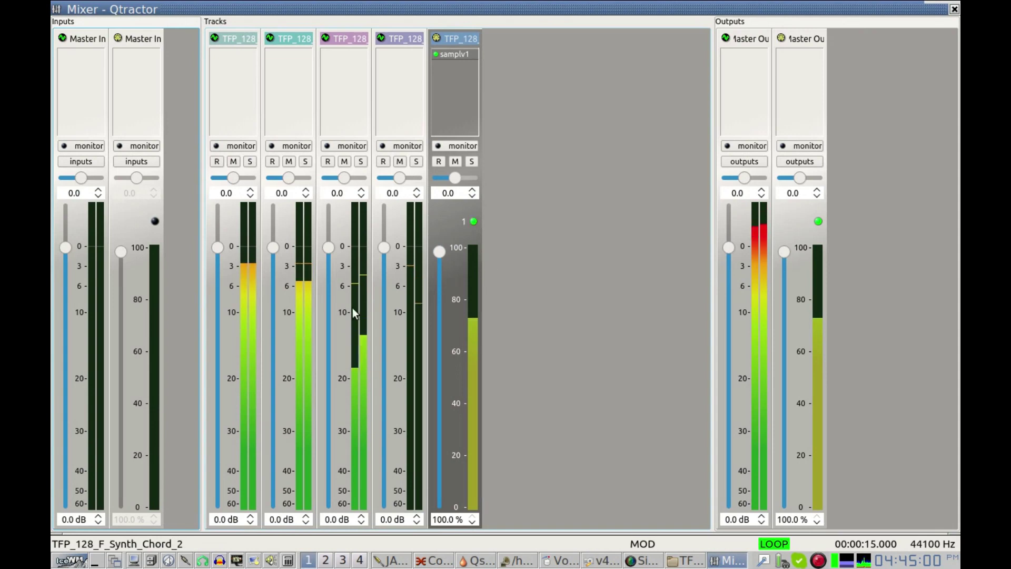
{"action": "left_click_drag", "start_coordinate": [441, 250], "coordinate": [442, 368]}
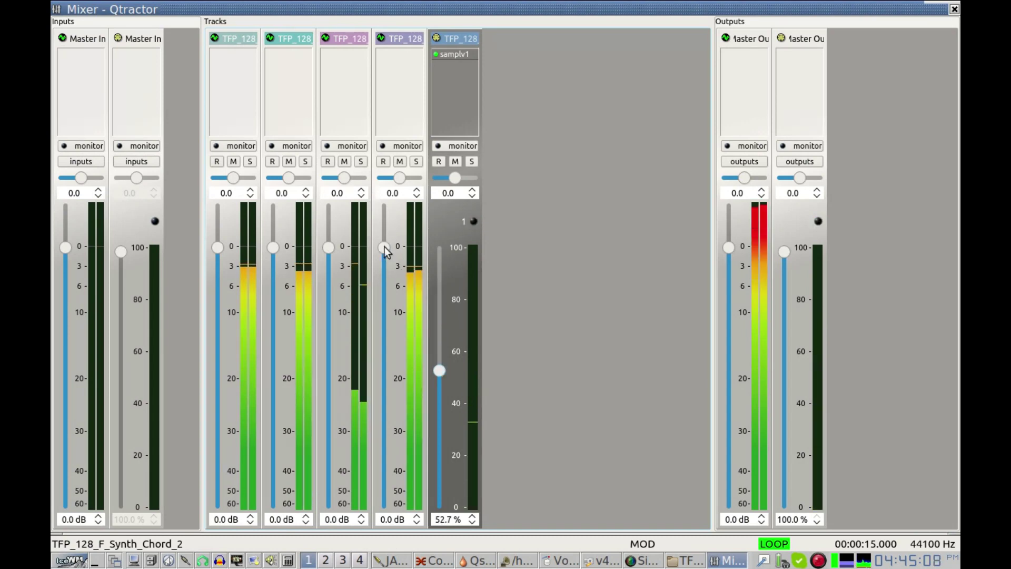
Search the available plugins for "reverb" and insert Calf Reverb on the TFP_128_Full_Drums_9 mixer strip.
{"action": "right_click", "coordinate": [237, 71]}
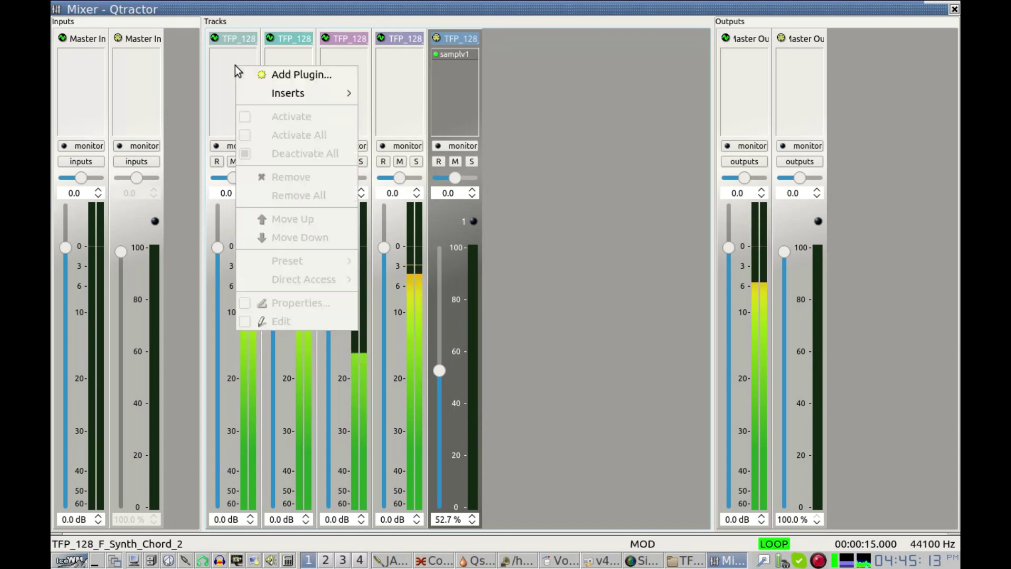
{"action": "left_click", "coordinate": [305, 78]}
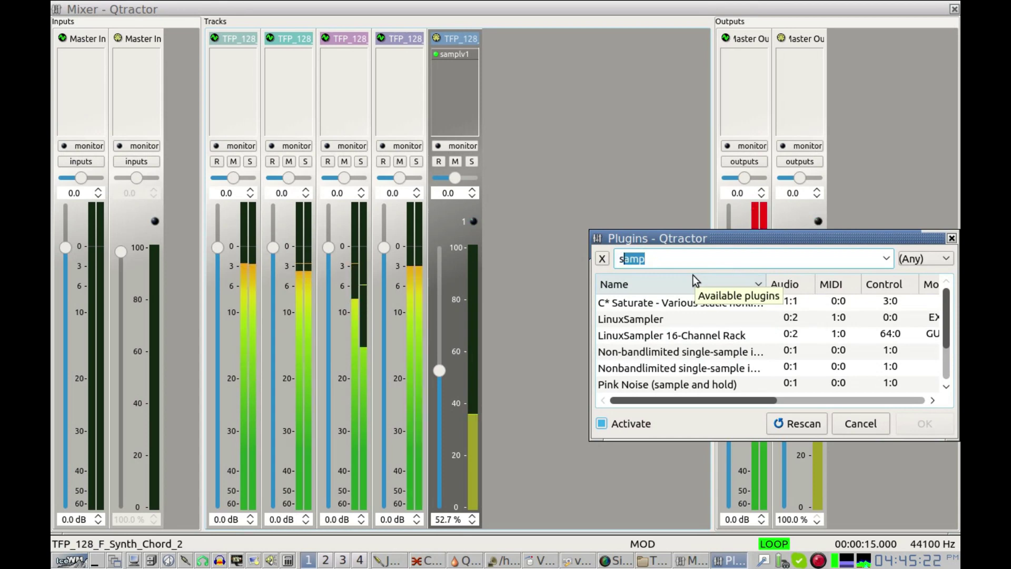
{"action": "type", "text": "s"}
{"action": "key", "text": "BackSpace"}
{"action": "type", "text": "reverb"}
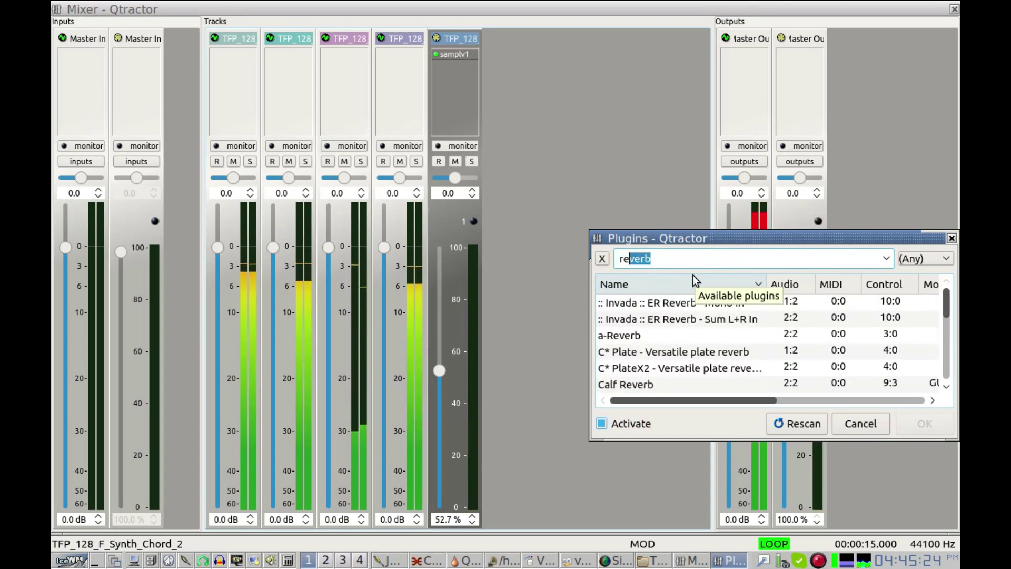
{"action": "left_click", "coordinate": [636, 384]}
{"action": "double_click", "coordinate": [636, 384]}
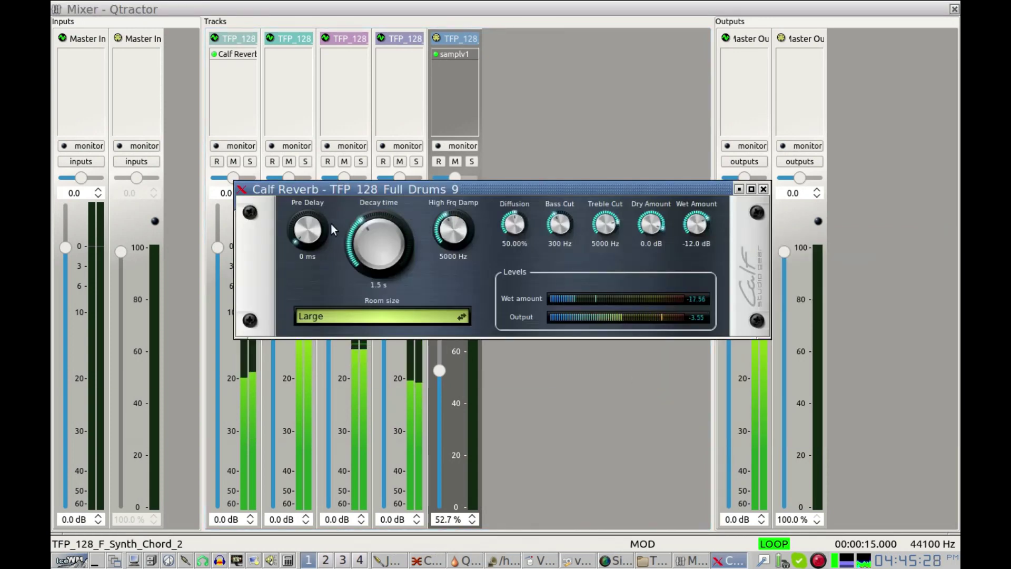
Set the drum reverb to a Small room with about 1.03 s decay time and 92 ms pre-delay, and close its window.
{"action": "left_click", "coordinate": [351, 316]}
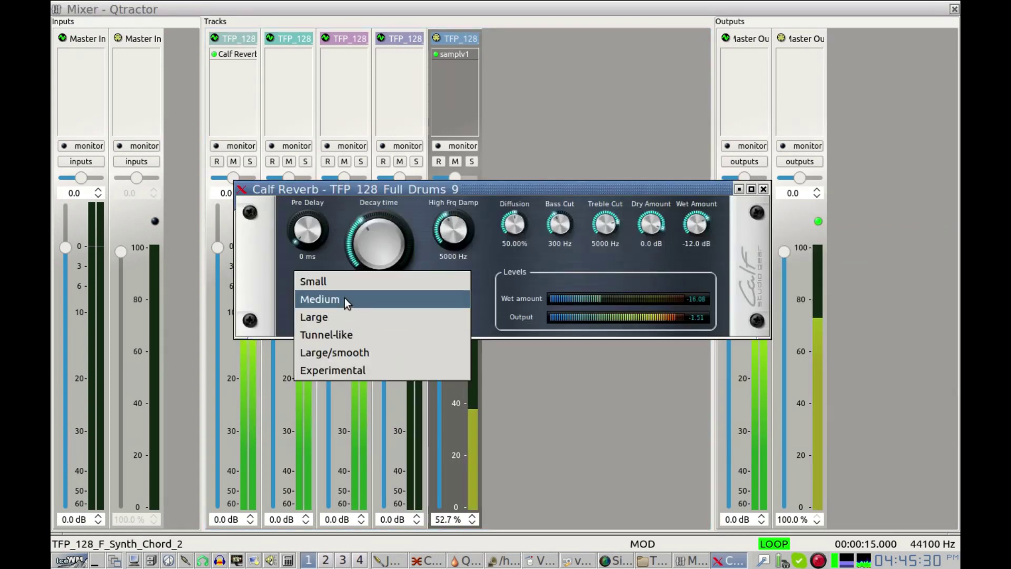
{"action": "left_click", "coordinate": [331, 283]}
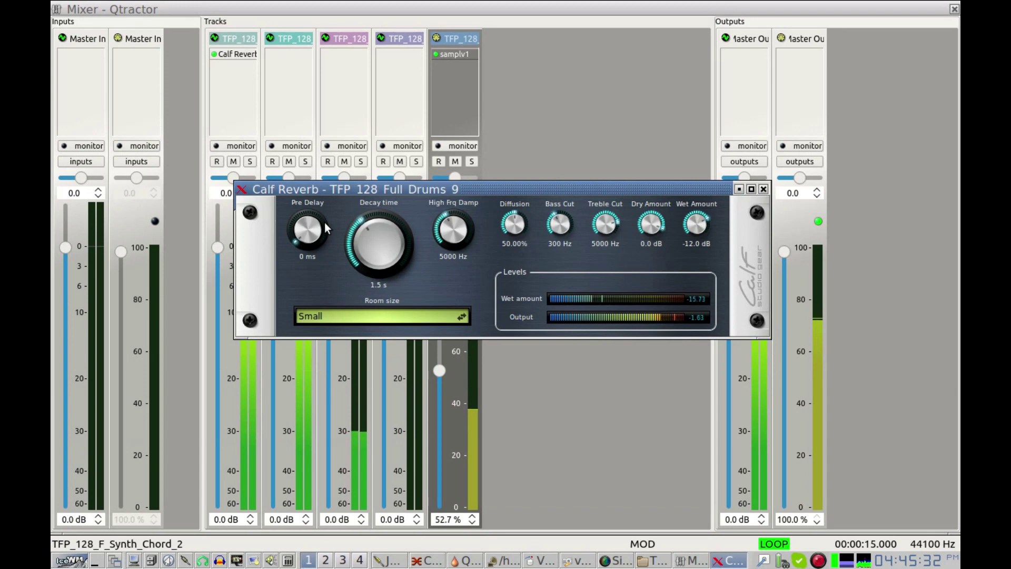
{"action": "left_click_drag", "start_coordinate": [365, 228], "coordinate": [361, 241]}
{"action": "left_click_drag", "start_coordinate": [302, 231], "coordinate": [305, 199]}
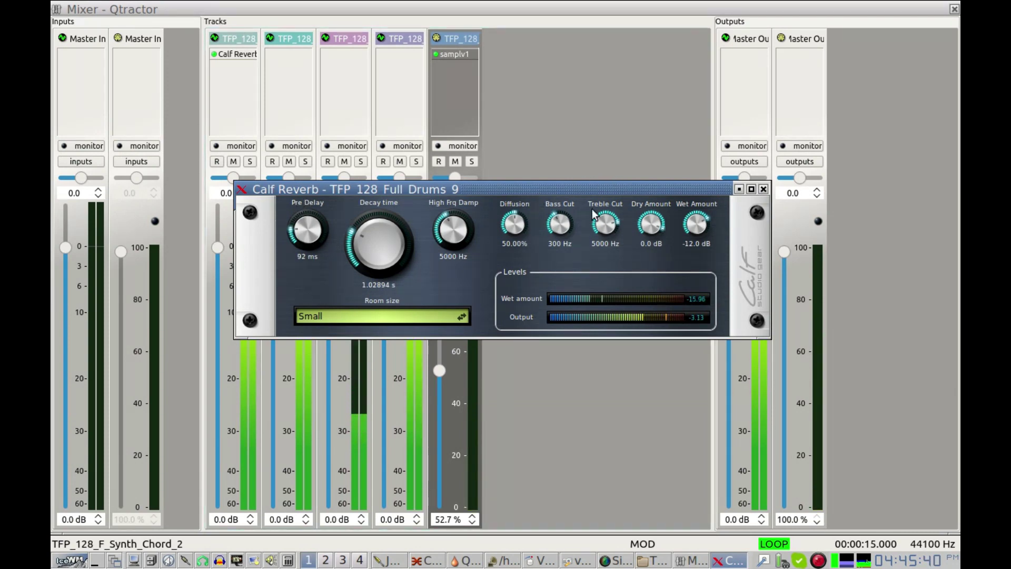
{"action": "left_click", "coordinate": [763, 189]}
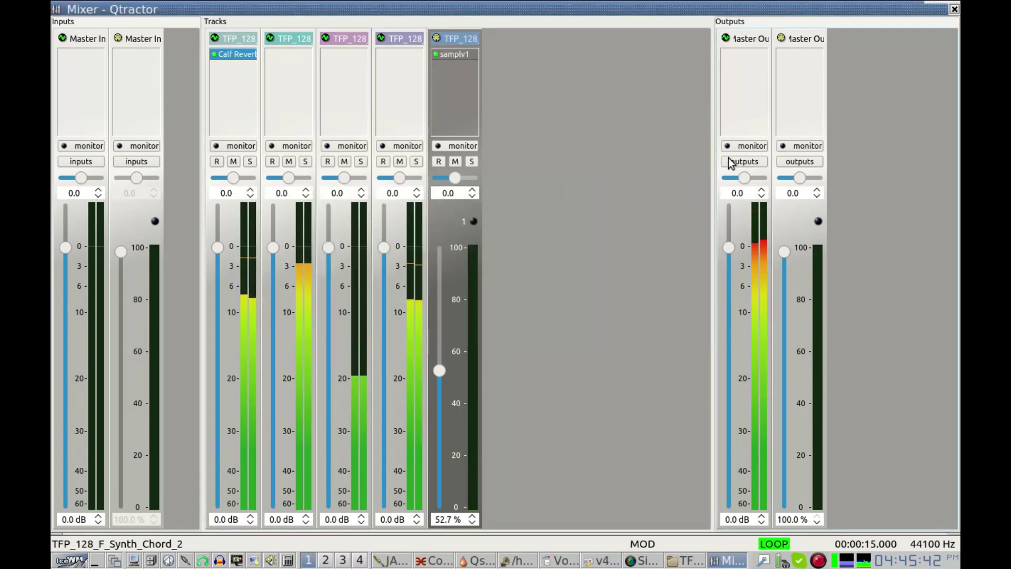
Insert Calf Limiter on the audio Master Out bus with its default settings, and close the limiter and mixer windows.
{"action": "right_click", "coordinate": [729, 62]}
{"action": "left_click", "coordinate": [756, 71]}
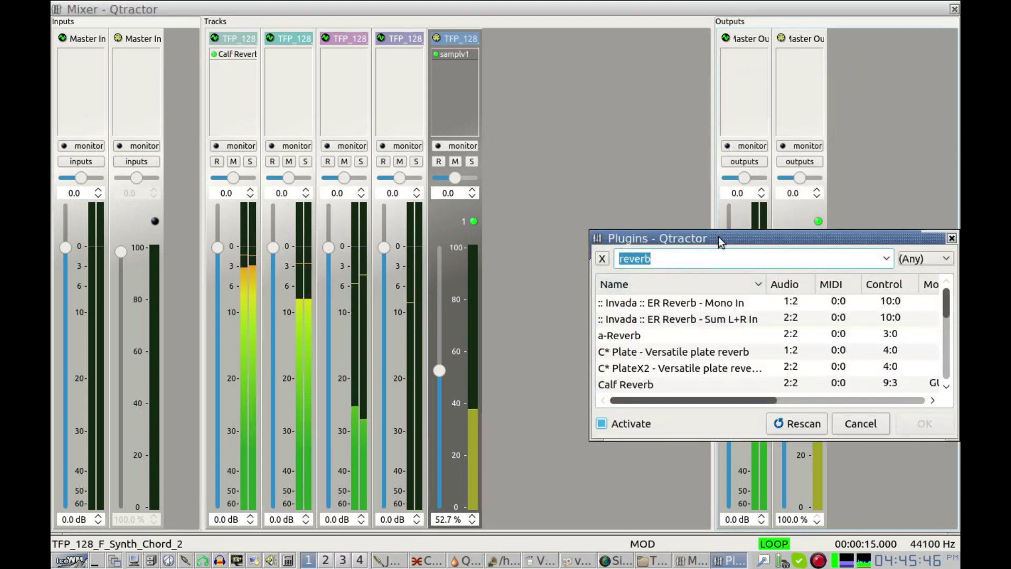
{"action": "type", "text": "limiter"}
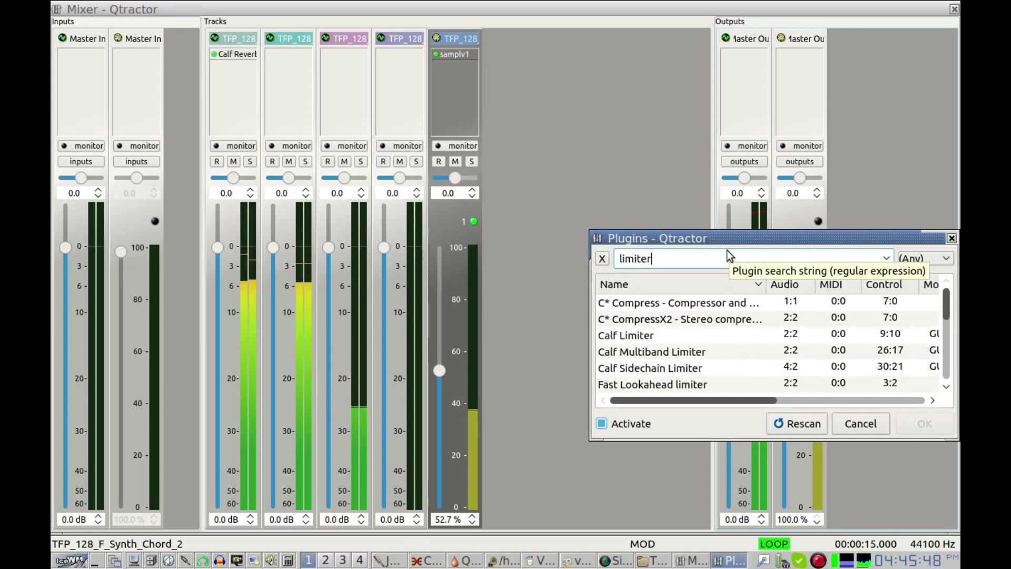
{"action": "left_click", "coordinate": [670, 338]}
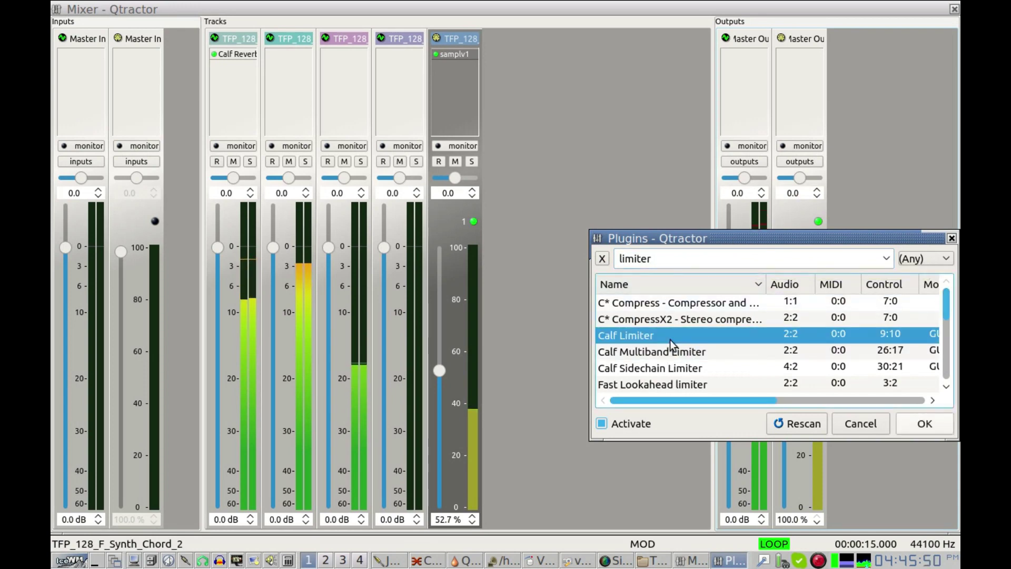
{"action": "left_click", "coordinate": [925, 425]}
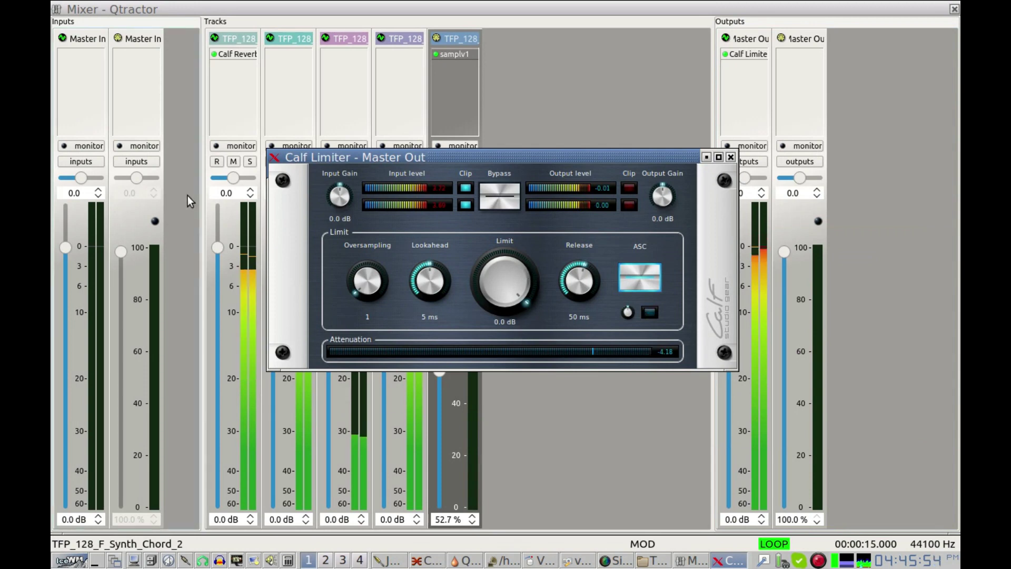
{"action": "left_click", "coordinate": [732, 157]}
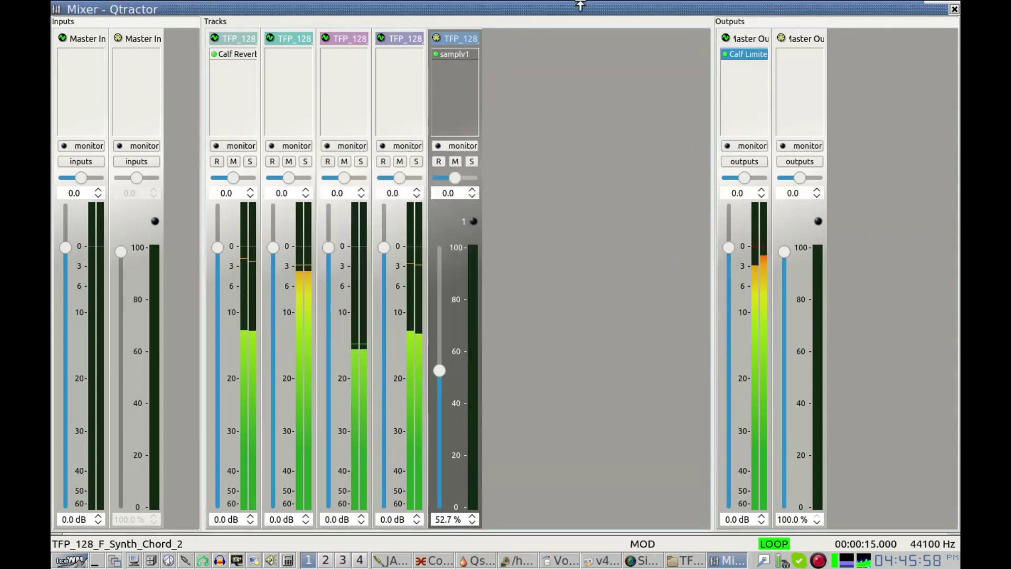
{"action": "left_click", "coordinate": [955, 9]}
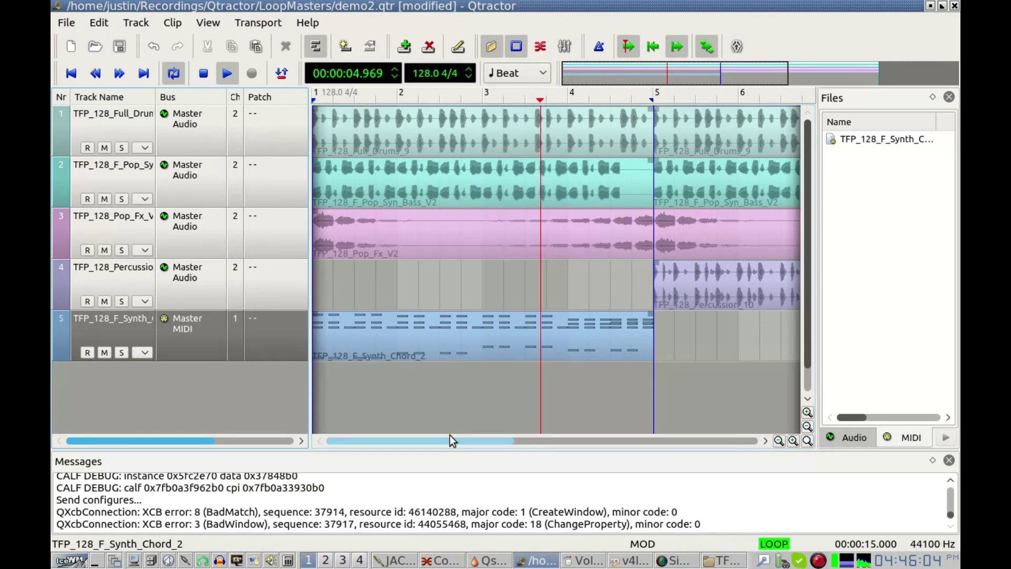
Stop playback, copy all clips on every track, and paste them at bar 9 directly after the existing arrangement.
{"action": "key", "text": "space"}
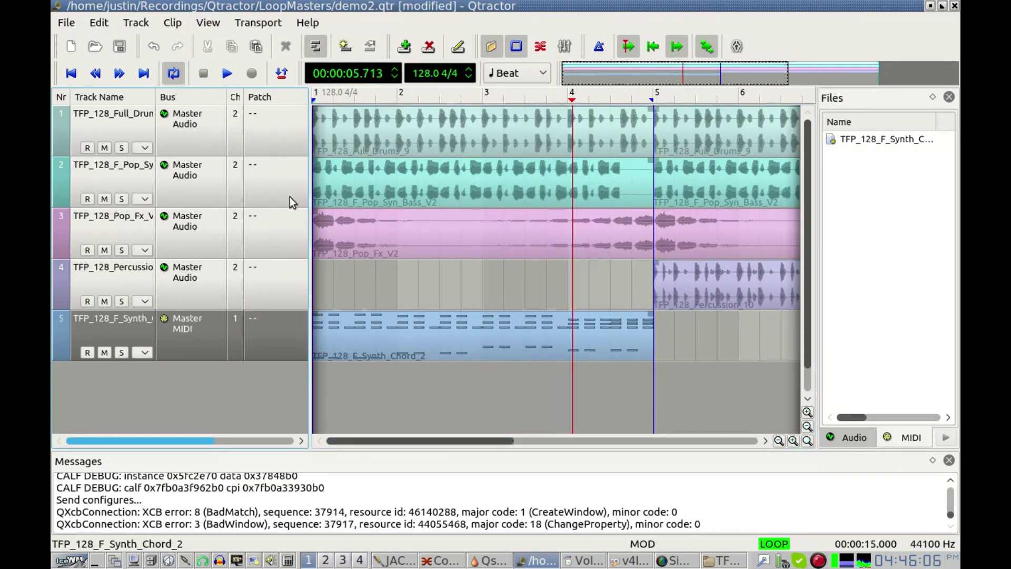
{"action": "mouse_move", "coordinate": [415, 440]}
{"action": "left_mouse_down"}
{"action": "mouse_move", "coordinate": [632, 445]}
{"action": "mouse_move", "coordinate": [471, 449]}
{"action": "mouse_move", "coordinate": [433, 437]}
{"action": "left_mouse_up"}
{"action": "key", "text": "ctrl+a"}
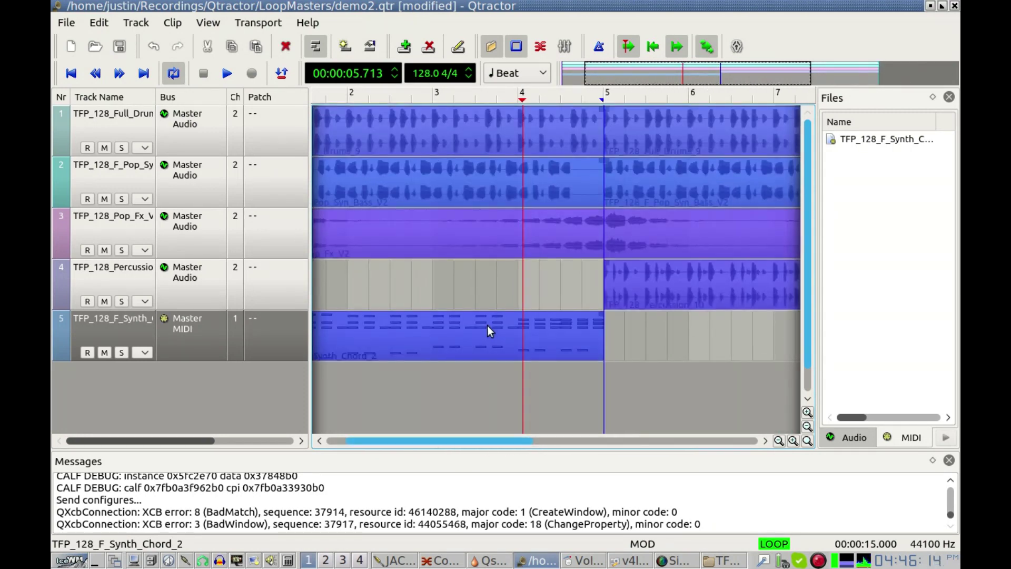
{"action": "left_click_drag", "start_coordinate": [529, 447], "coordinate": [712, 441]}
{"action": "key", "text": "ctrl+v"}
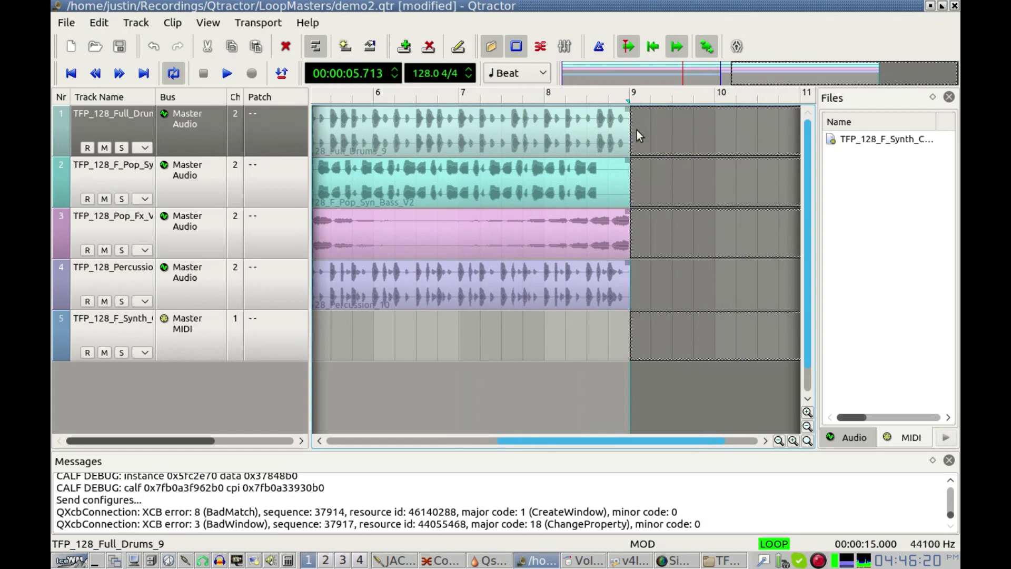
{"action": "left_click", "coordinate": [632, 132]}
{"action": "left_click_drag", "start_coordinate": [548, 446], "coordinate": [425, 468]}
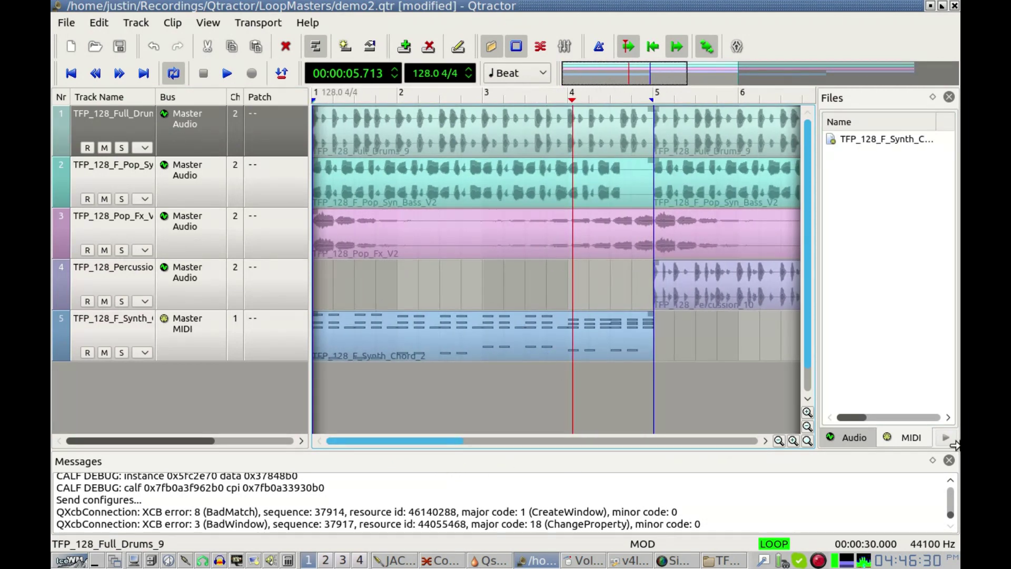
Hide the Messages pane and zoom the timeline out horizontally to show more bars of the arrangement.
{"action": "left_click", "coordinate": [949, 461]}
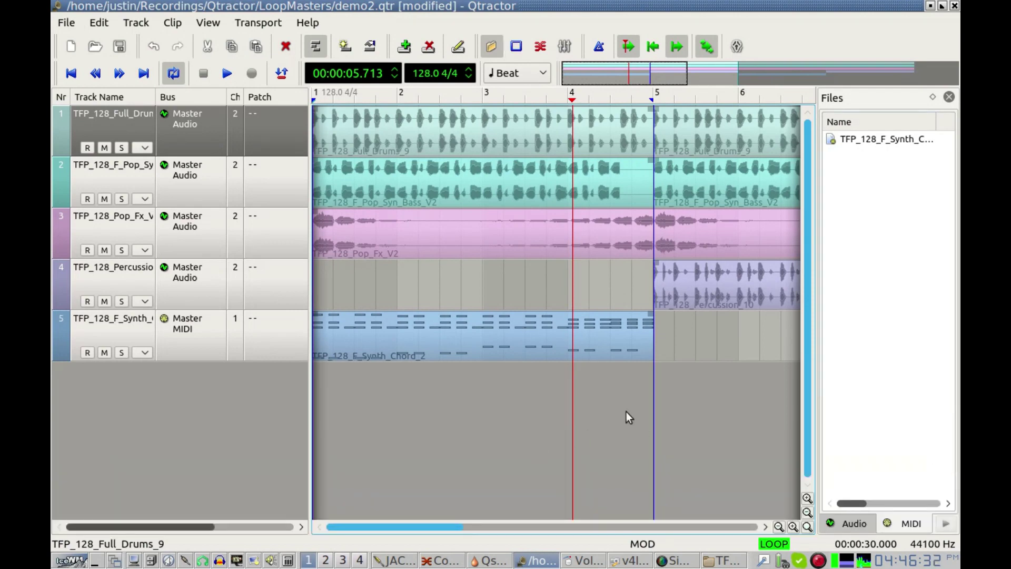
{"action": "left_click", "coordinate": [779, 528]}
{"action": "left_click", "coordinate": [779, 527]}
{"action": "left_click_drag", "start_coordinate": [497, 528], "coordinate": [460, 395]}
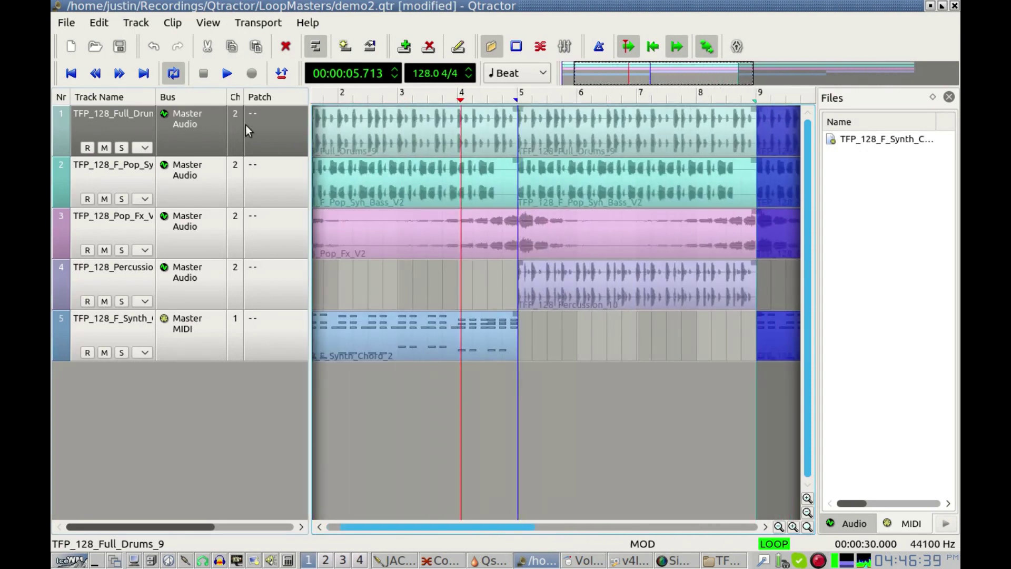
Turn off loop playback and save the session.
{"action": "left_click", "coordinate": [174, 73]}
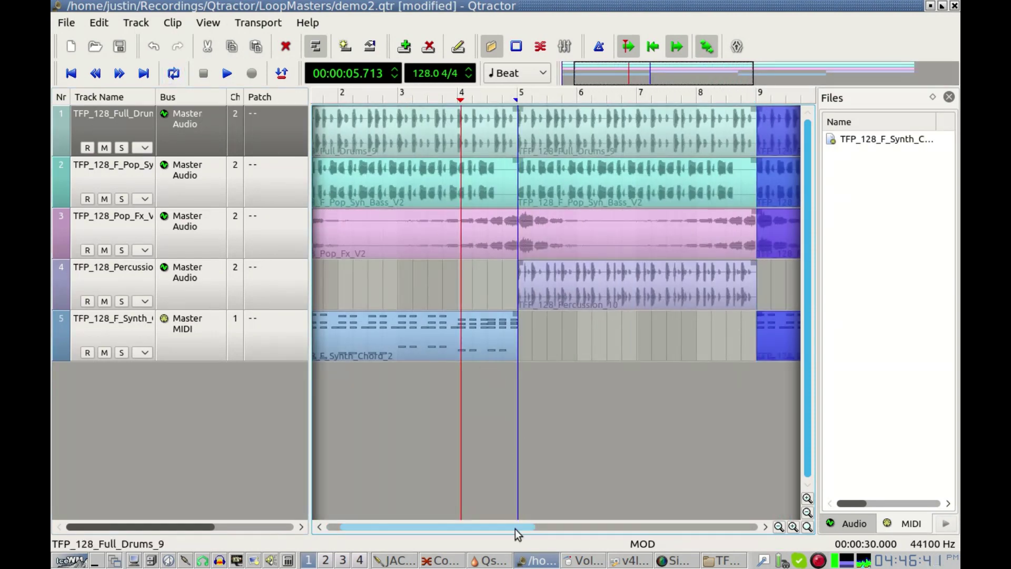
{"action": "left_click_drag", "start_coordinate": [517, 534], "coordinate": [535, 532]}
{"action": "key", "text": "ctrl+s"}
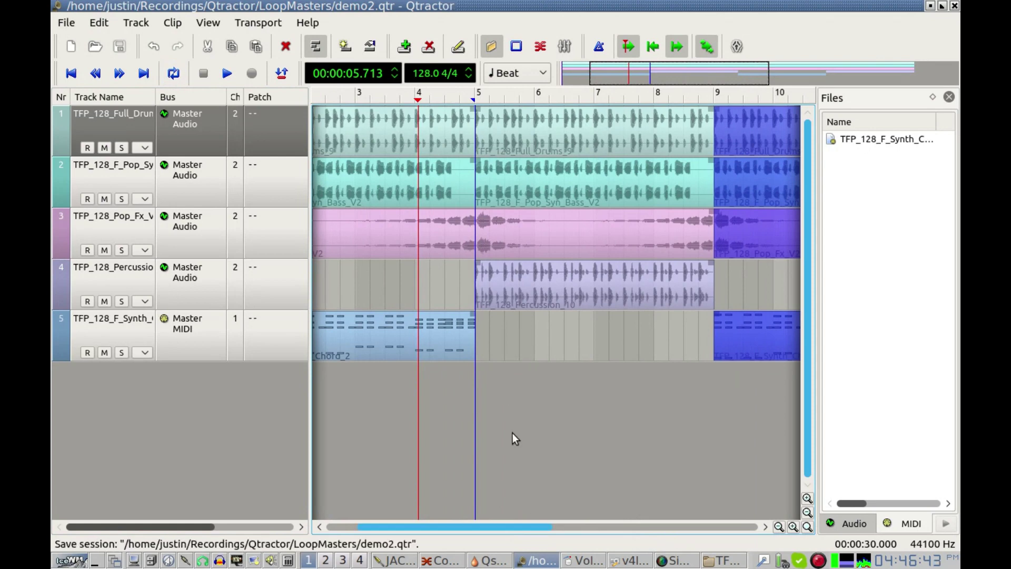
Switch to the file manager, browse to TFP_MIDI_FILES/TFP_BASS_MIDI, and select TFP_128_D_Syn_Bass_10.mid.
{"action": "left_click_drag", "start_coordinate": [490, 527], "coordinate": [765, 525]}
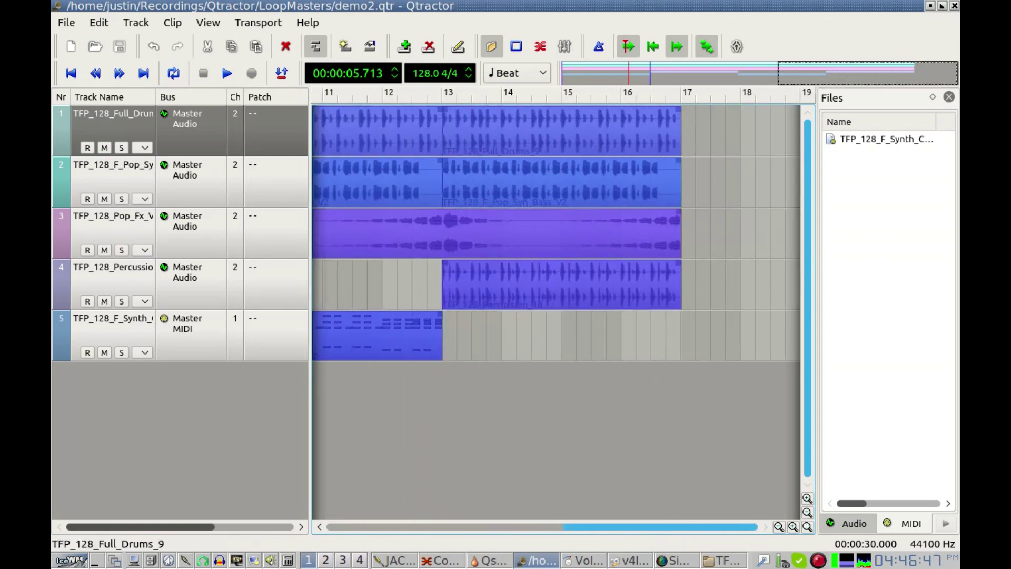
{"action": "left_click", "coordinate": [724, 561]}
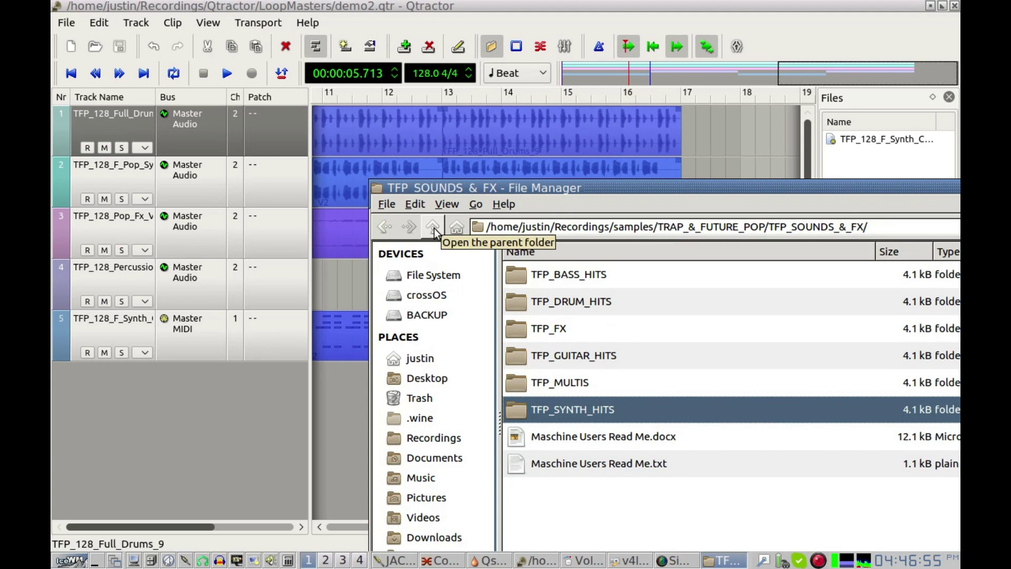
{"action": "left_click", "coordinate": [433, 228]}
{"action": "double_click", "coordinate": [514, 273]}
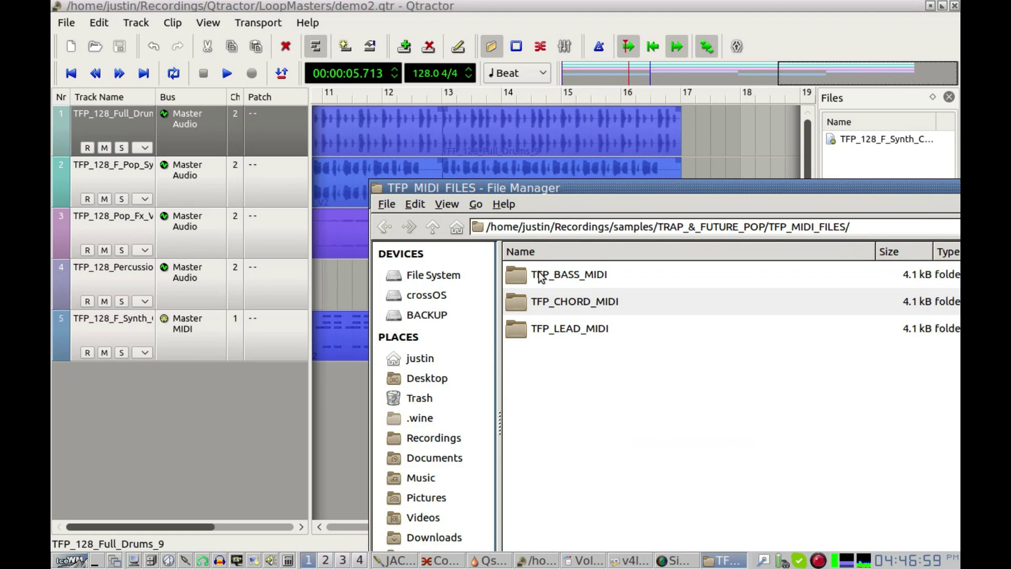
{"action": "double_click", "coordinate": [519, 278]}
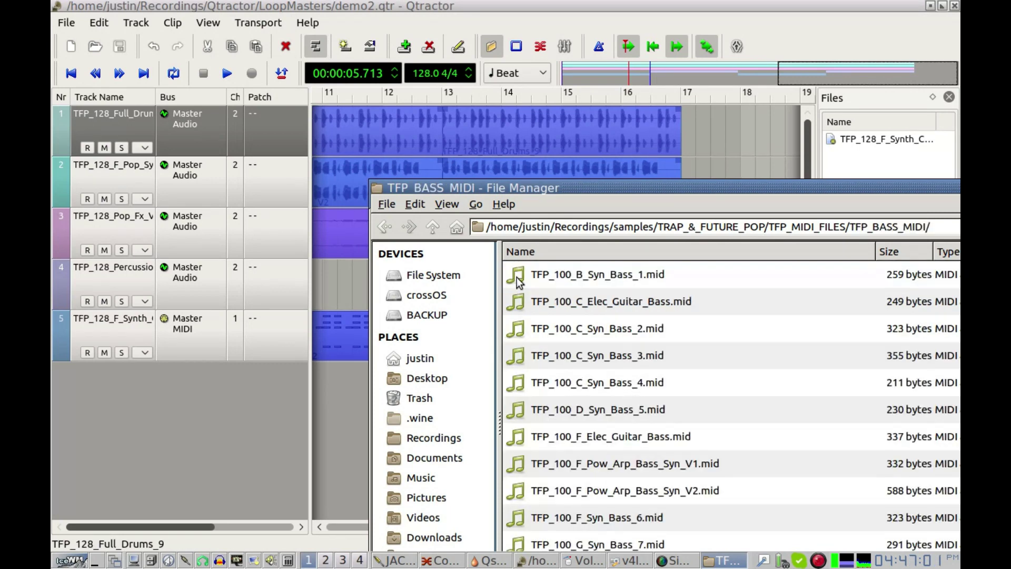
{"action": "left_click_drag", "start_coordinate": [722, 189], "coordinate": [559, 91]}
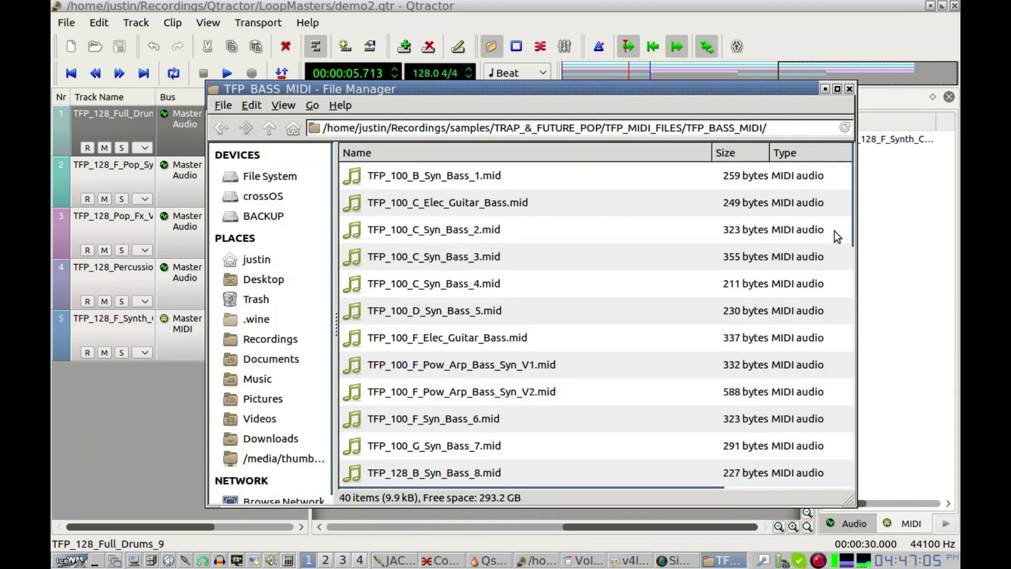
{"action": "left_click_drag", "start_coordinate": [856, 229], "coordinate": [879, 295]}
{"action": "left_click", "coordinate": [381, 335]}
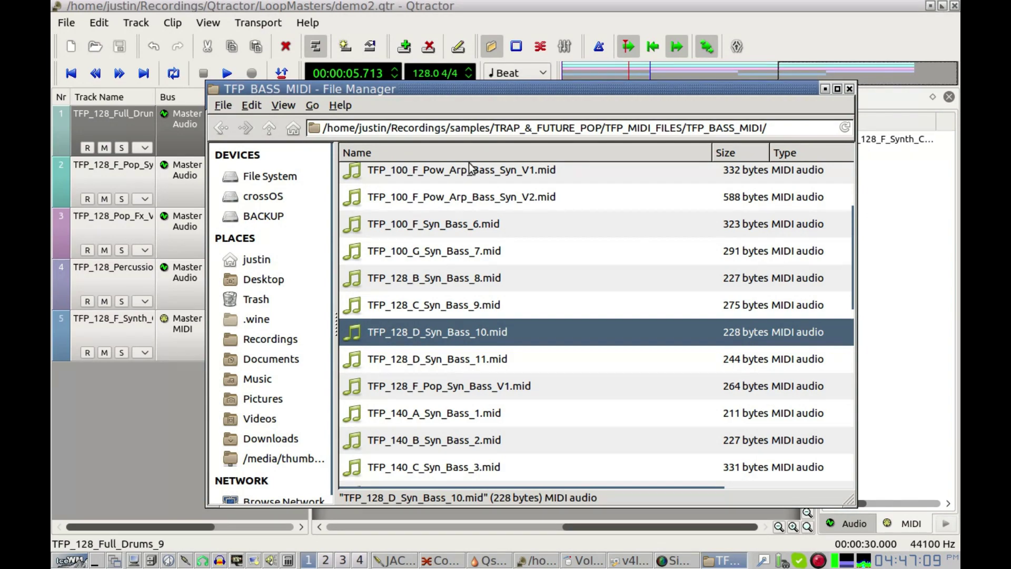
Import TFP_128_D_Syn_Bass_10.mid from the file manager at bar 17 as a new MIDI track below the chord track.
{"action": "left_click_drag", "start_coordinate": [449, 95], "coordinate": [1004, 153]}
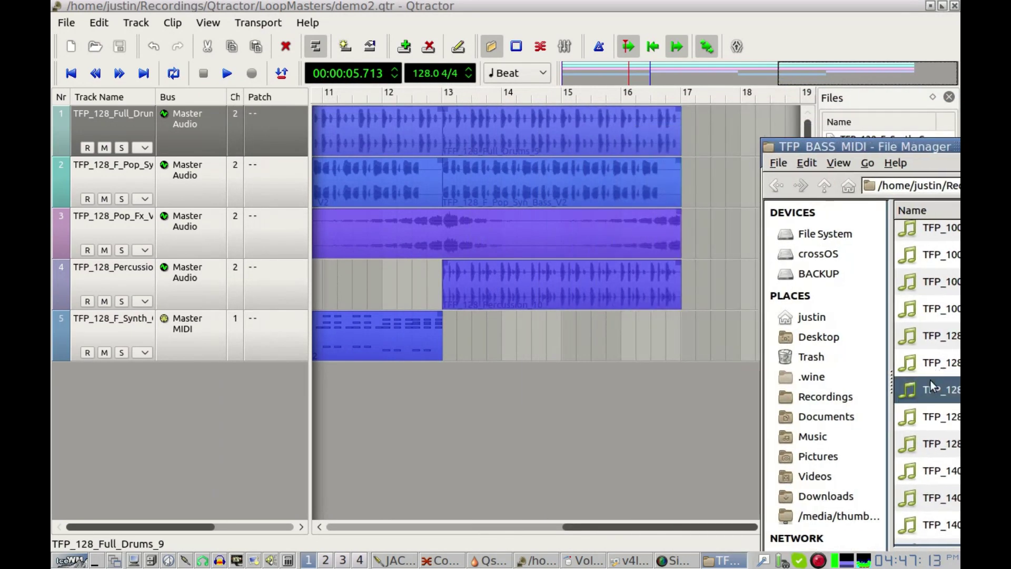
{"action": "left_click_drag", "start_coordinate": [930, 397], "coordinate": [685, 387]}
{"action": "left_click", "coordinate": [736, 380]}
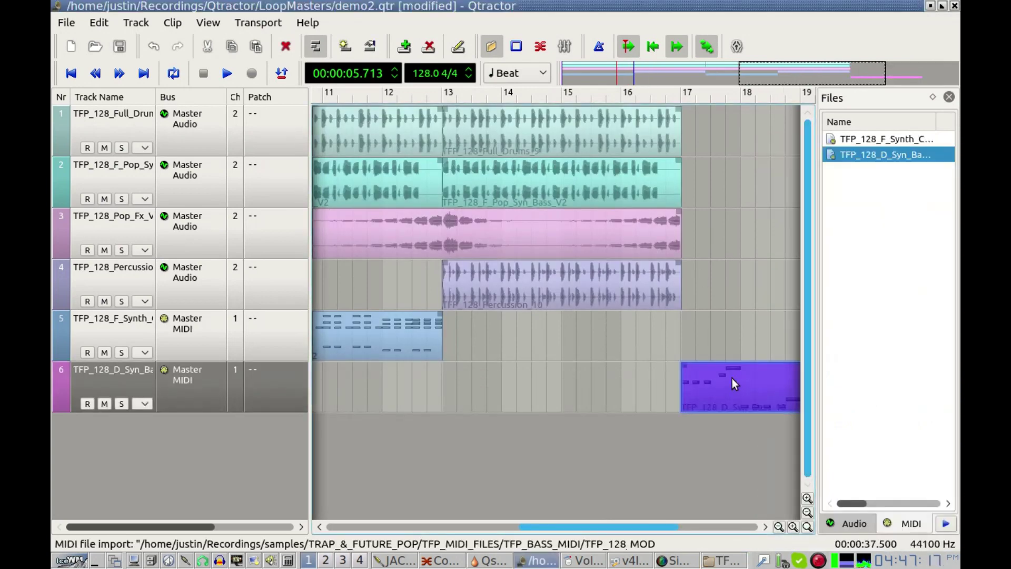
Insert the Sorcer synth plugin on the TFP_128_D_Syn_Bass_10 MIDI track.
{"action": "left_click", "coordinate": [195, 388]}
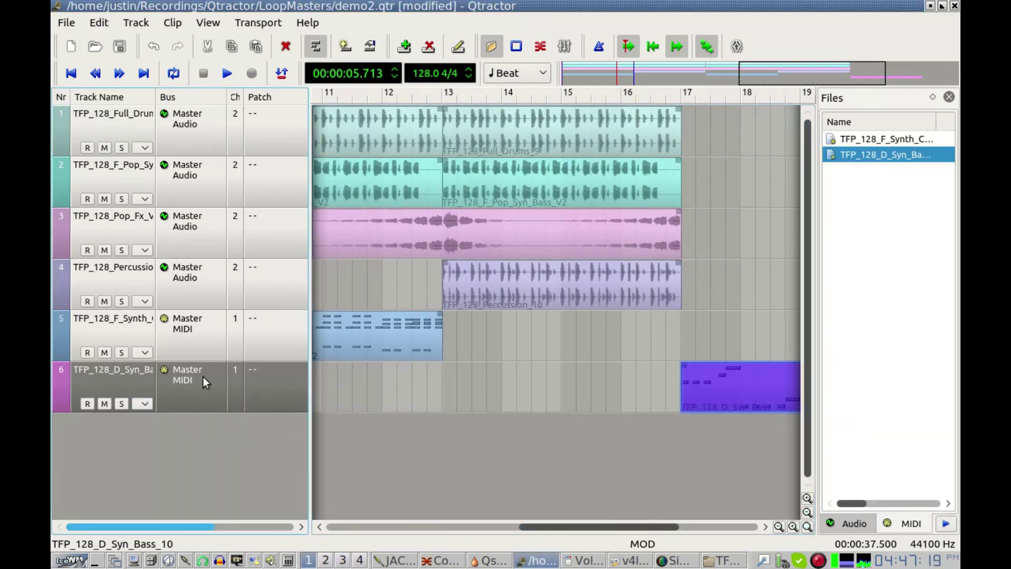
{"action": "double_click", "coordinate": [192, 378]}
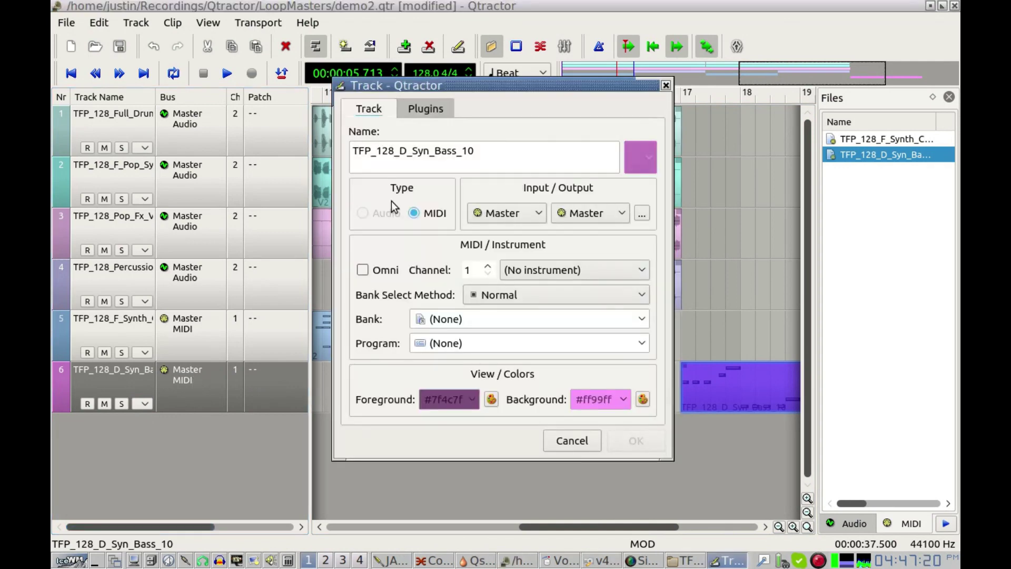
{"action": "left_click", "coordinate": [421, 111]}
{"action": "left_click", "coordinate": [618, 138]}
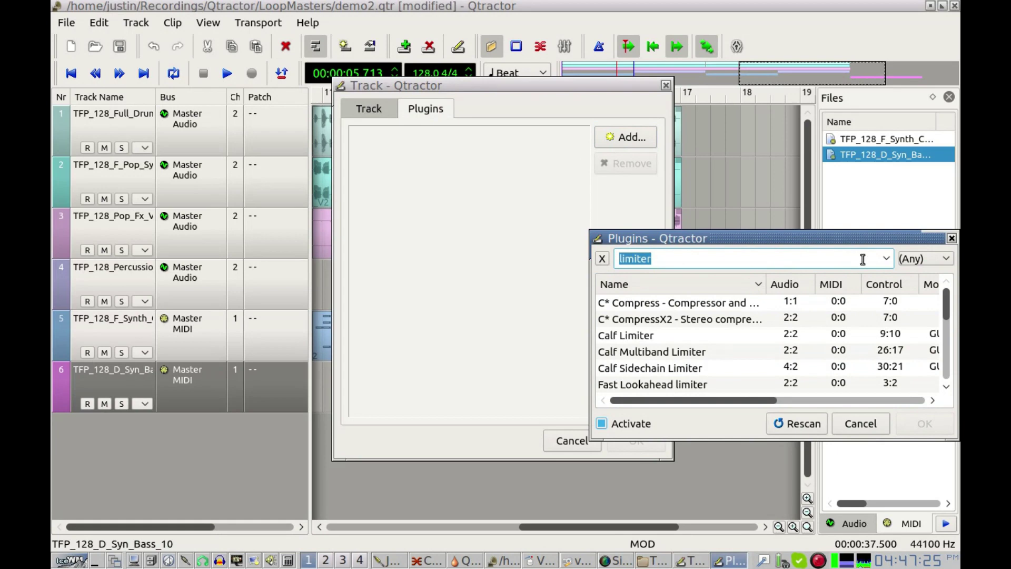
{"action": "type", "text": "bass"}
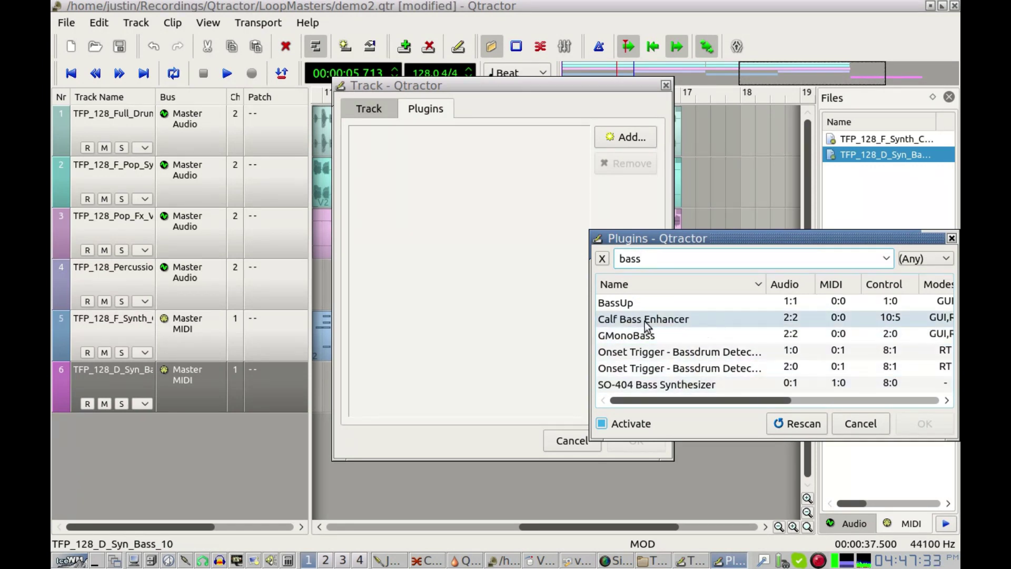
{"action": "left_click_drag", "start_coordinate": [654, 254], "coordinate": [574, 258]}
{"action": "type", "text": "sor"}
{"action": "type", "text": "cer"}
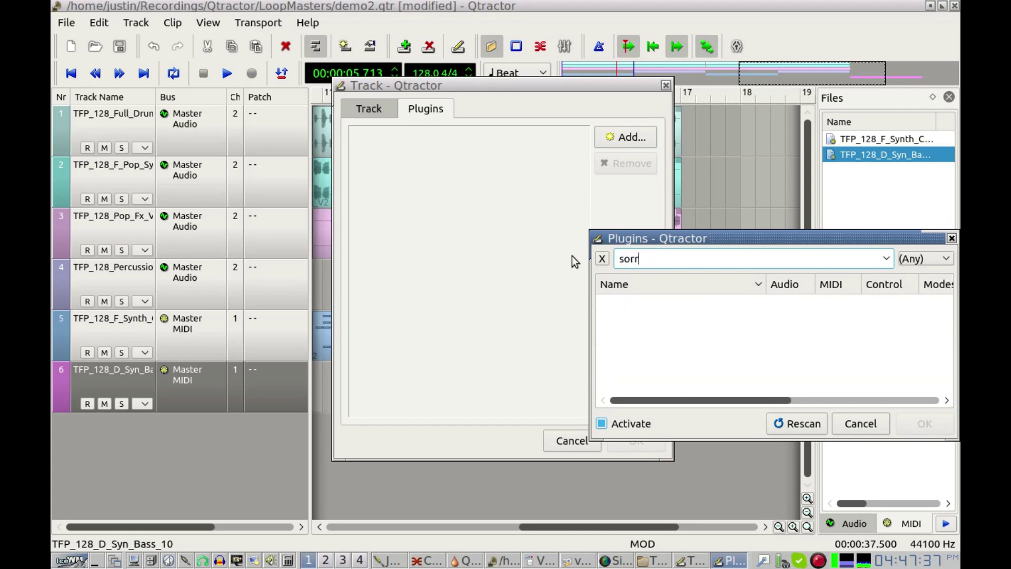
{"action": "double_click", "coordinate": [615, 303]}
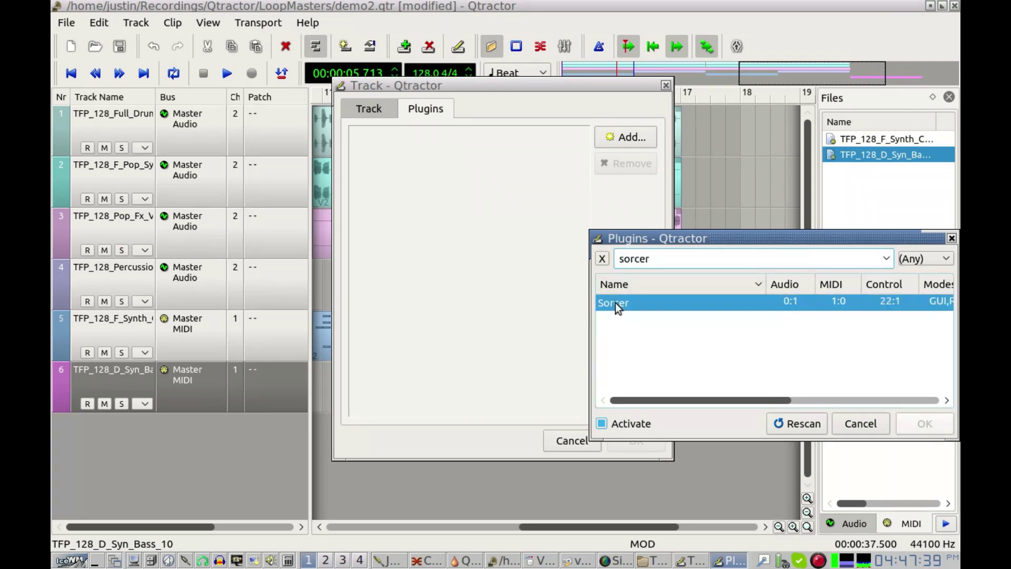
{"action": "left_click_drag", "start_coordinate": [580, 102], "coordinate": [363, 147]}
{"action": "left_click", "coordinate": [632, 440]}
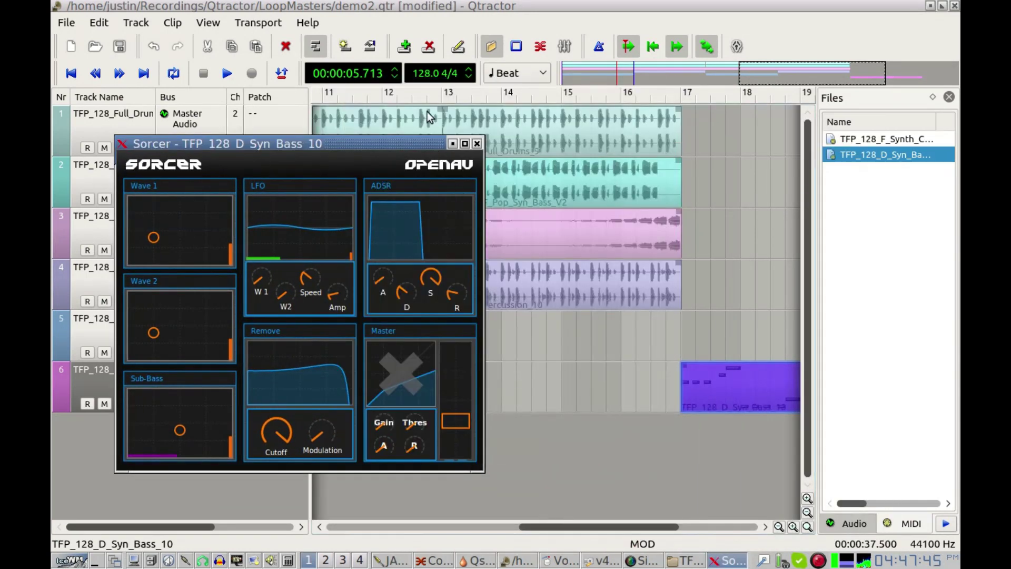
Raise Sorcer's Wave 1 position and volume and slightly raise Wave 2's volume.
{"action": "left_click_drag", "start_coordinate": [416, 146], "coordinate": [468, 138]}
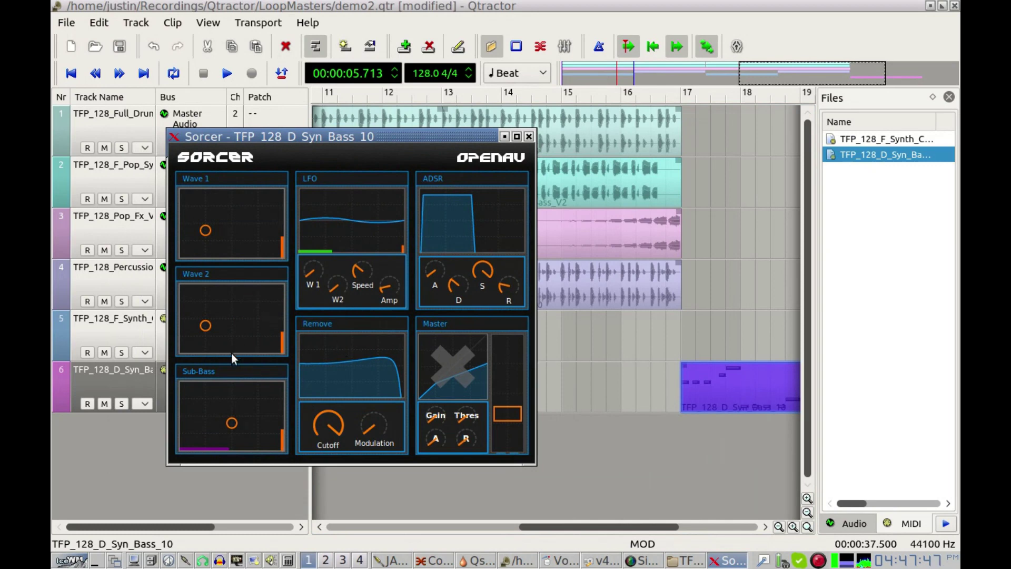
{"action": "left_click_drag", "start_coordinate": [216, 225], "coordinate": [249, 205]}
{"action": "mouse_move", "coordinate": [213, 317]}
{"action": "left_mouse_down"}
{"action": "mouse_move", "coordinate": [249, 298]}
{"action": "mouse_move", "coordinate": [213, 308]}
{"action": "left_mouse_up"}
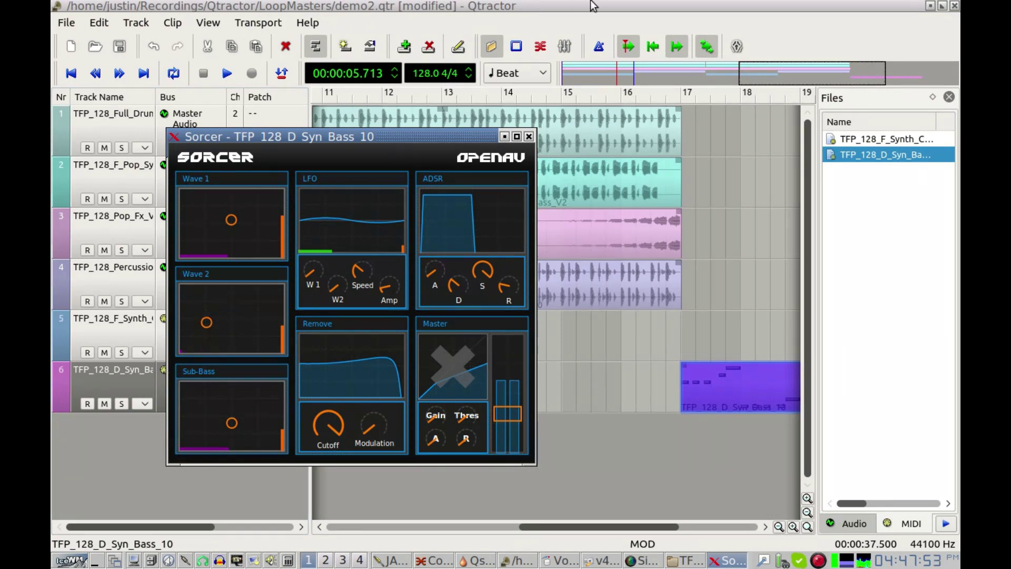
Add the Invada ER Reverb - Mono In plugin after Sorcer on the bass track with its default settings.
{"action": "left_click", "coordinate": [569, 51]}
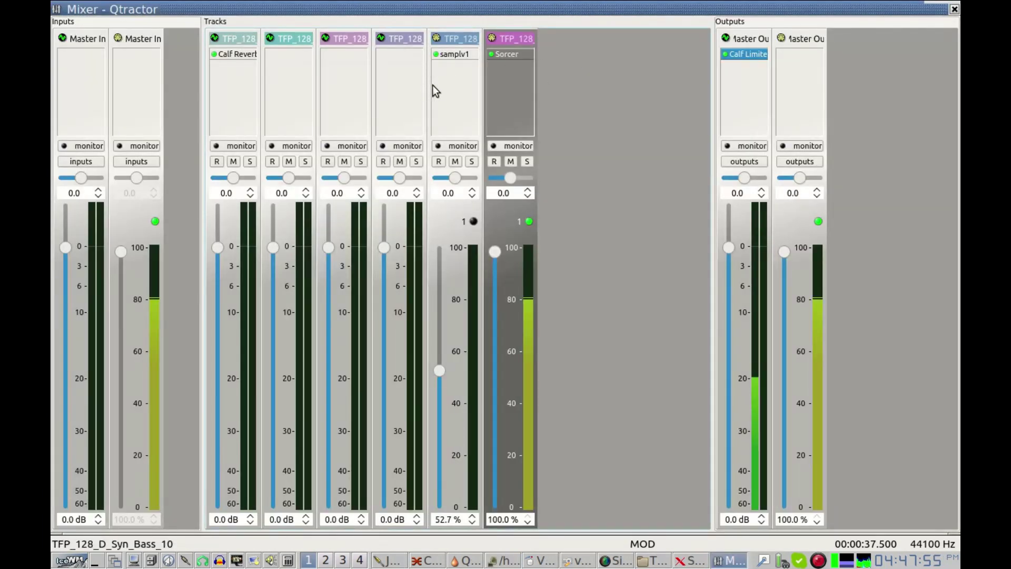
{"action": "right_click", "coordinate": [494, 78]}
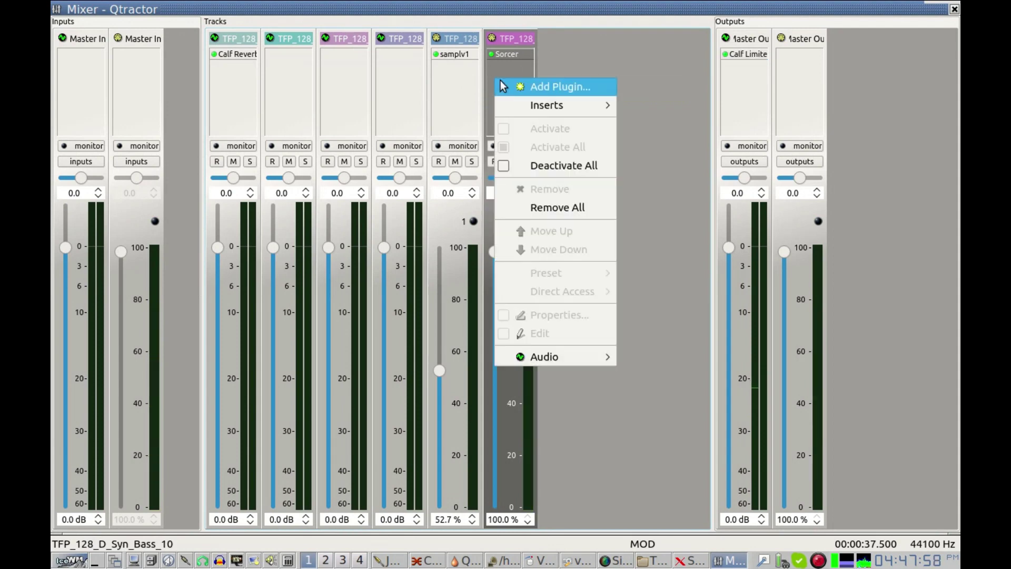
{"action": "left_click", "coordinate": [537, 84]}
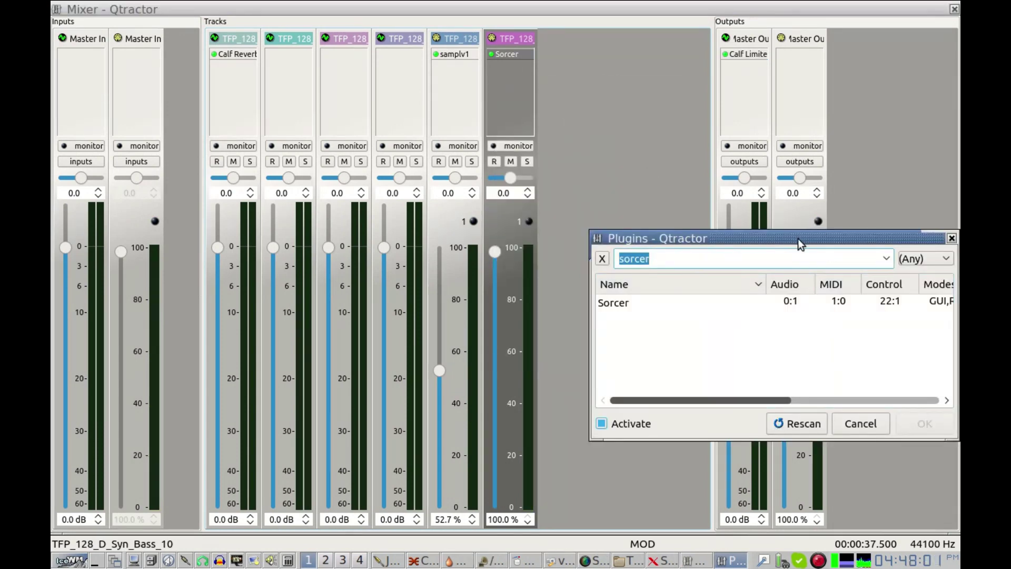
{"action": "type", "text": "mono"}
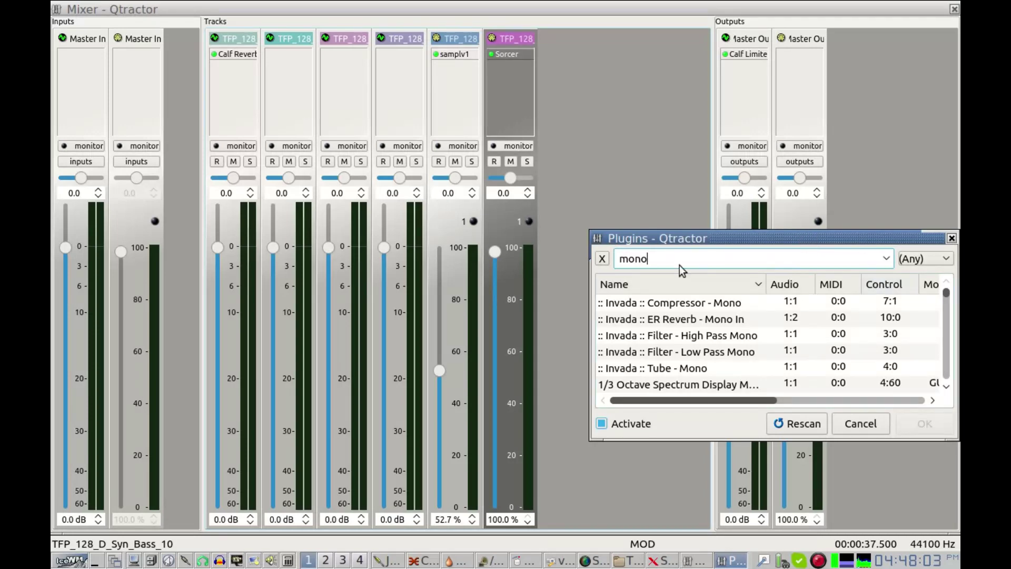
{"action": "double_click", "coordinate": [708, 322]}
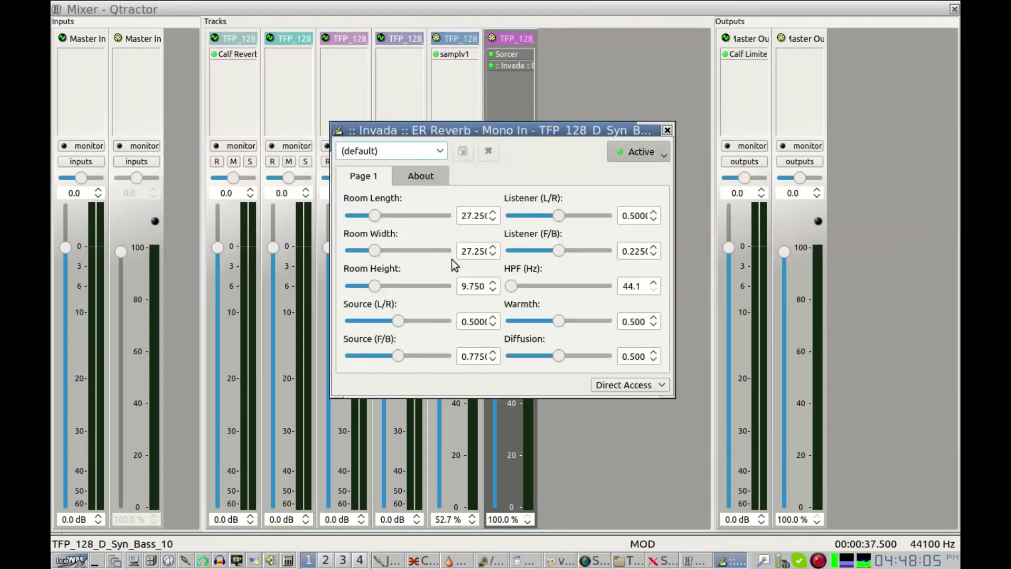
{"action": "left_click", "coordinate": [667, 130]}
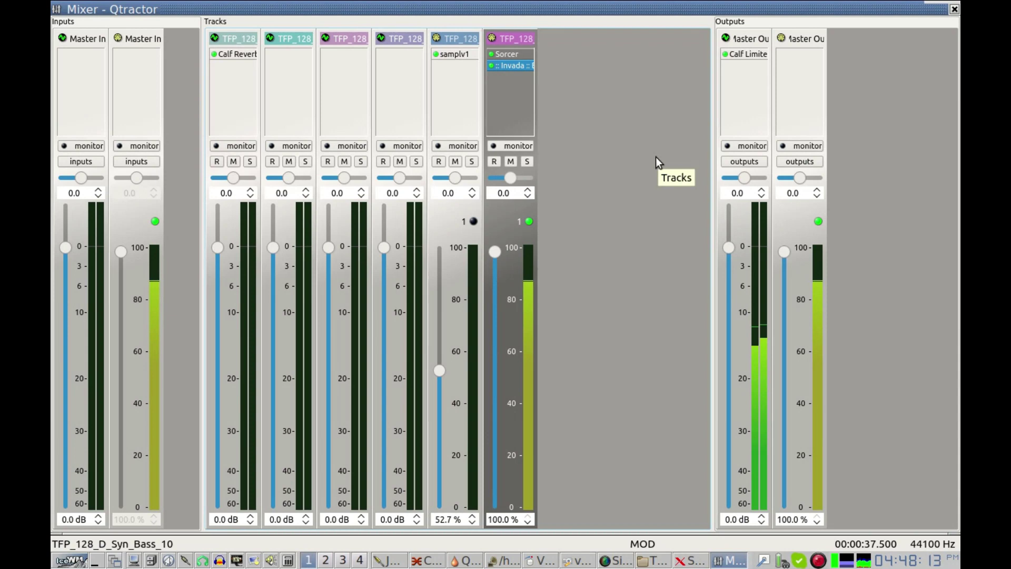
Shift Sorcer's Wave 2 position higher, nudge Sub-Bass volume up, lower Wave 1's position and volume, and return to the arrangement.
{"action": "double_click", "coordinate": [511, 55]}
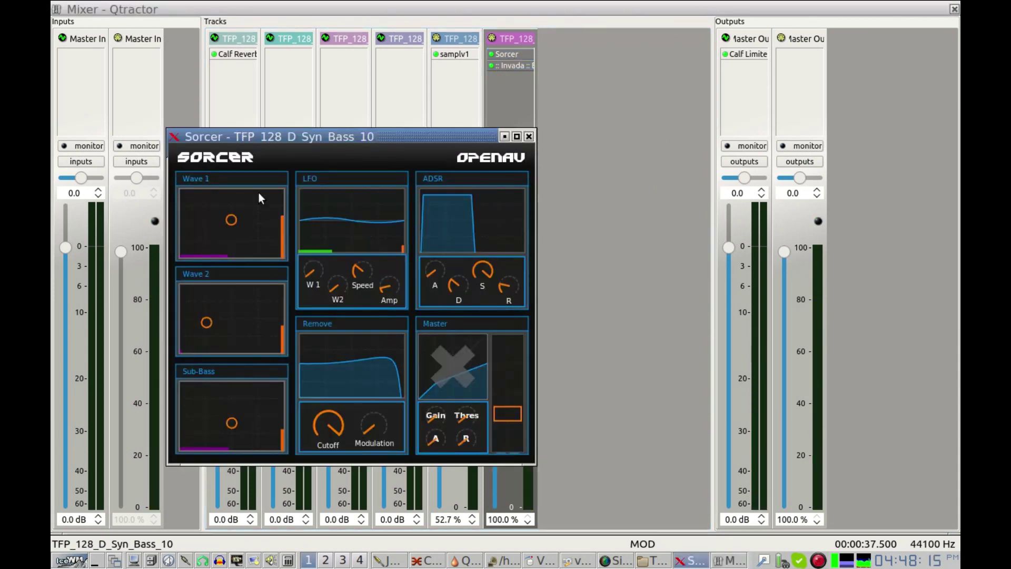
{"action": "left_click_drag", "start_coordinate": [205, 312], "coordinate": [276, 318]}
{"action": "left_click_drag", "start_coordinate": [231, 419], "coordinate": [249, 411]}
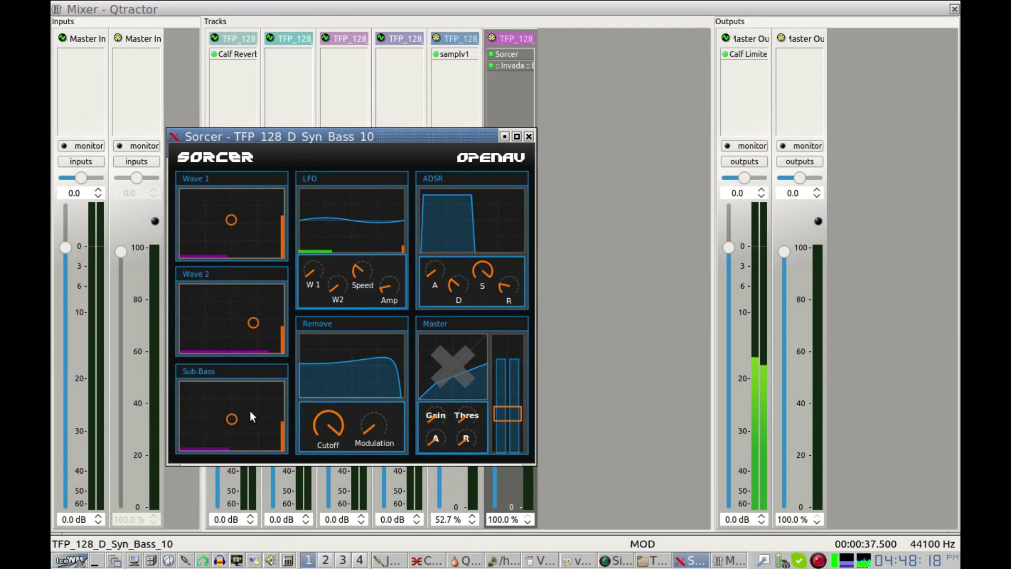
{"action": "left_click_drag", "start_coordinate": [231, 221], "coordinate": [213, 238]}
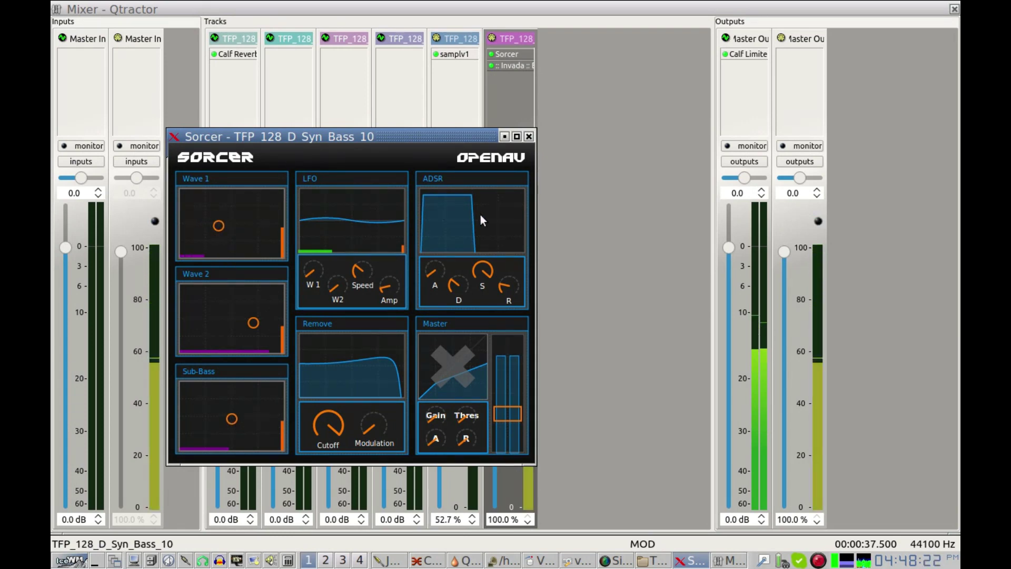
{"action": "left_click", "coordinate": [529, 137]}
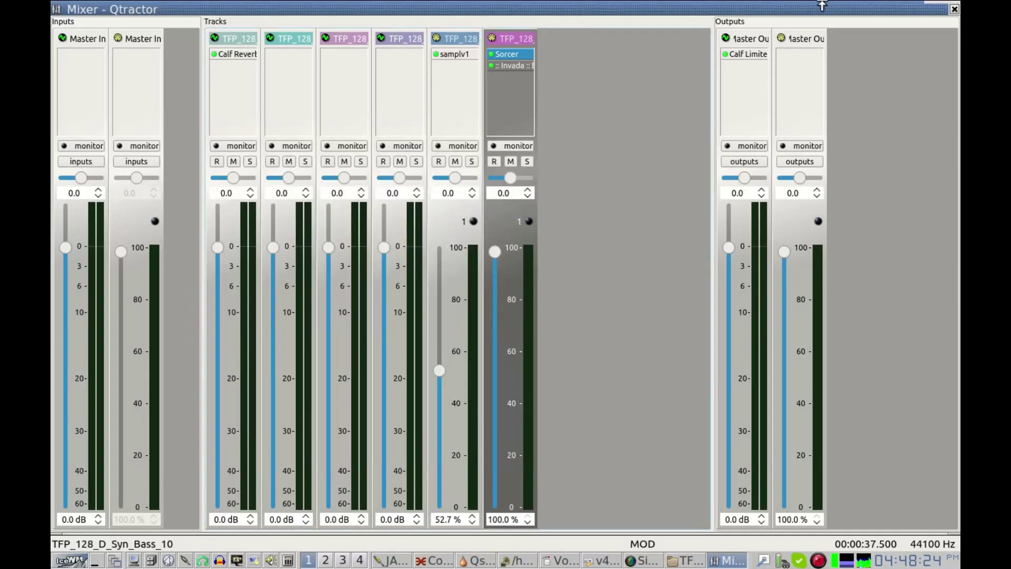
{"action": "left_click", "coordinate": [955, 9]}
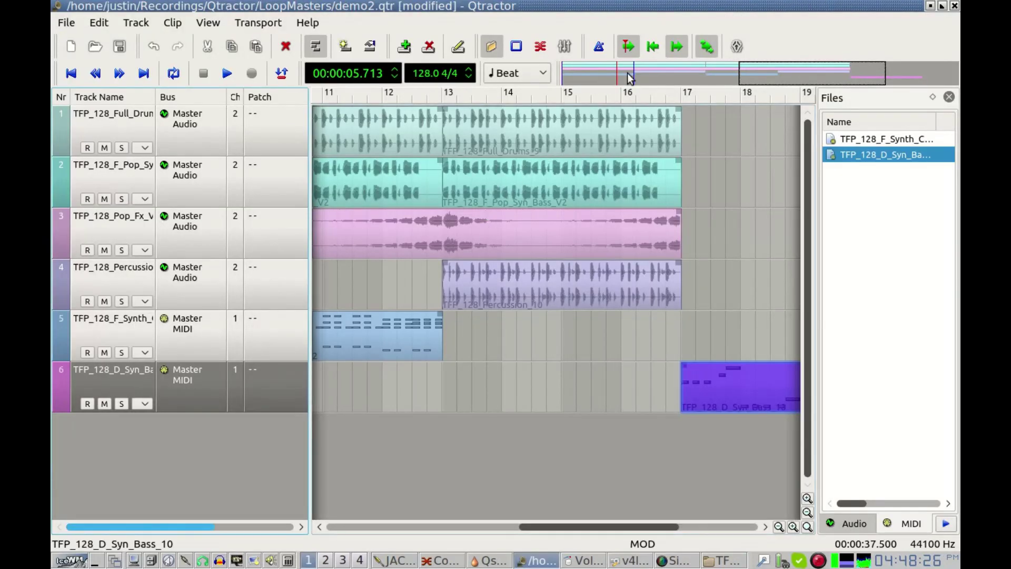
Set the edit range to bars 17–21 around the bass clip and play it from just before bar 17.
{"action": "mouse_move", "coordinate": [684, 96]}
{"action": "left_mouse_down"}
{"action": "mouse_move", "coordinate": [752, 95]}
{"action": "mouse_move", "coordinate": [746, 106]}
{"action": "mouse_move", "coordinate": [636, 107]}
{"action": "left_mouse_up"}
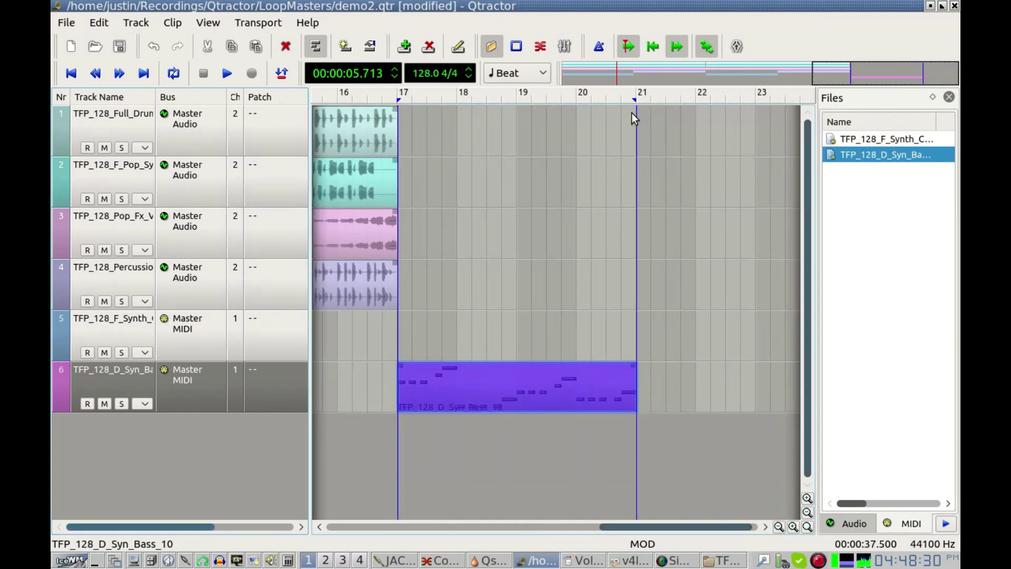
{"action": "left_click", "coordinate": [385, 96]}
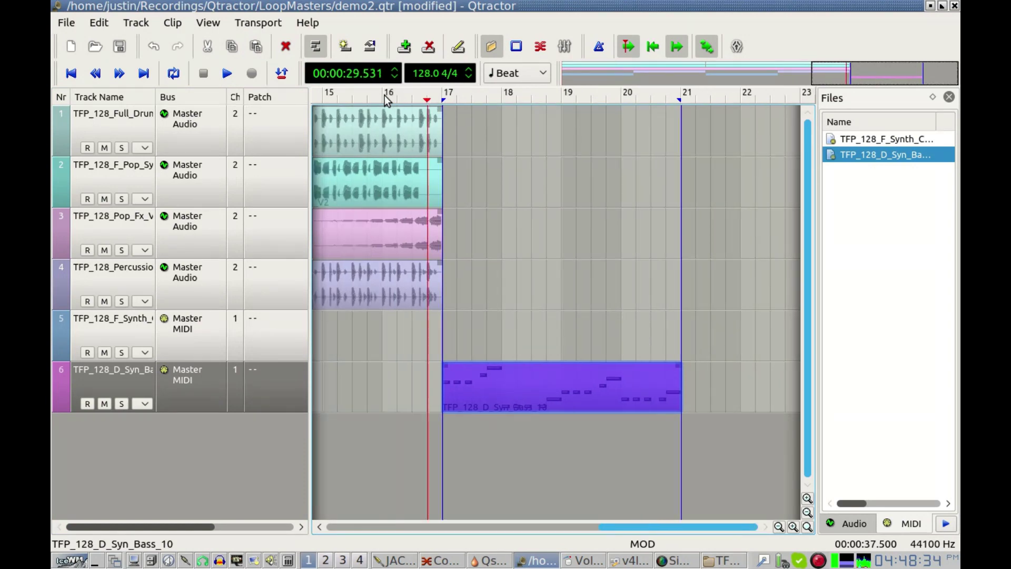
{"action": "key", "text": "space"}
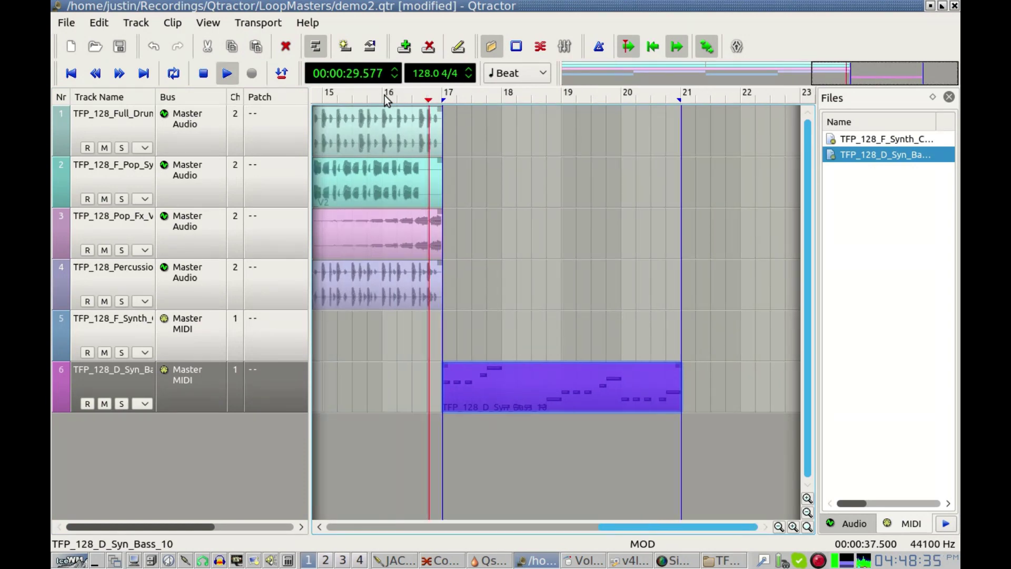
{"action": "left_click", "coordinate": [213, 74]}
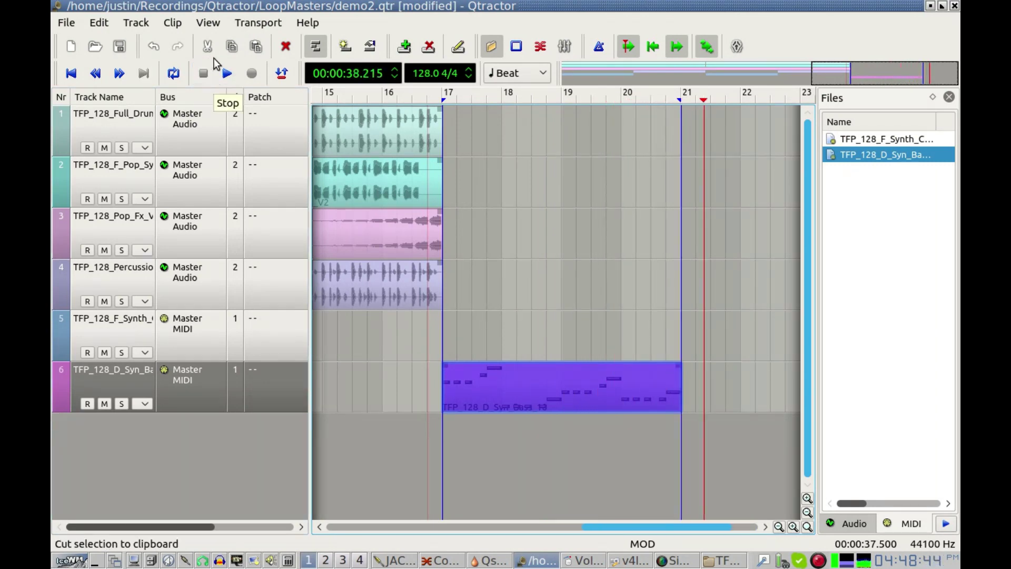
Turn on looping for bars 17–21 and start playback from just before the bass clip.
{"action": "left_click", "coordinate": [174, 74]}
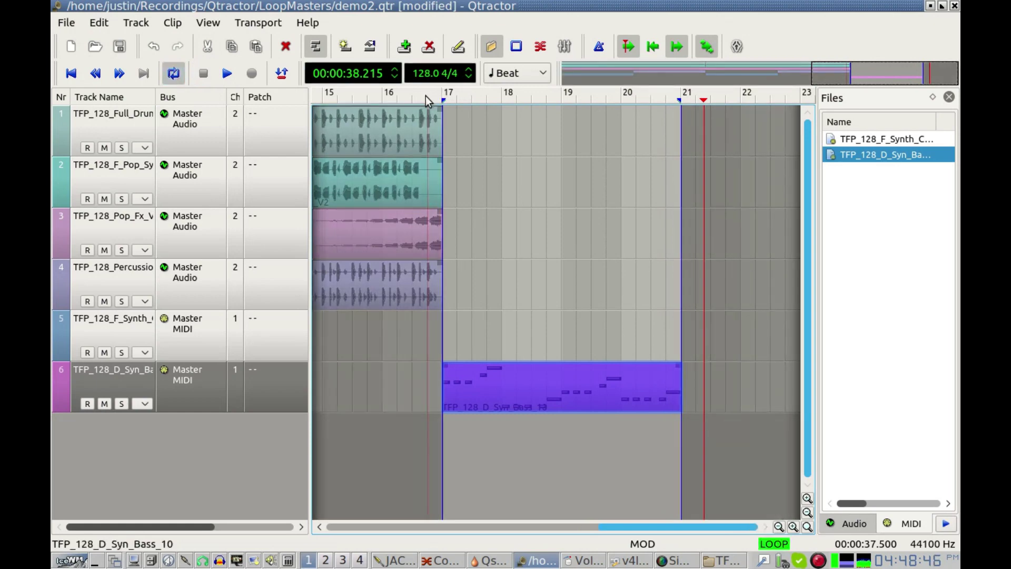
{"action": "left_click", "coordinate": [425, 96]}
{"action": "key", "text": "space"}
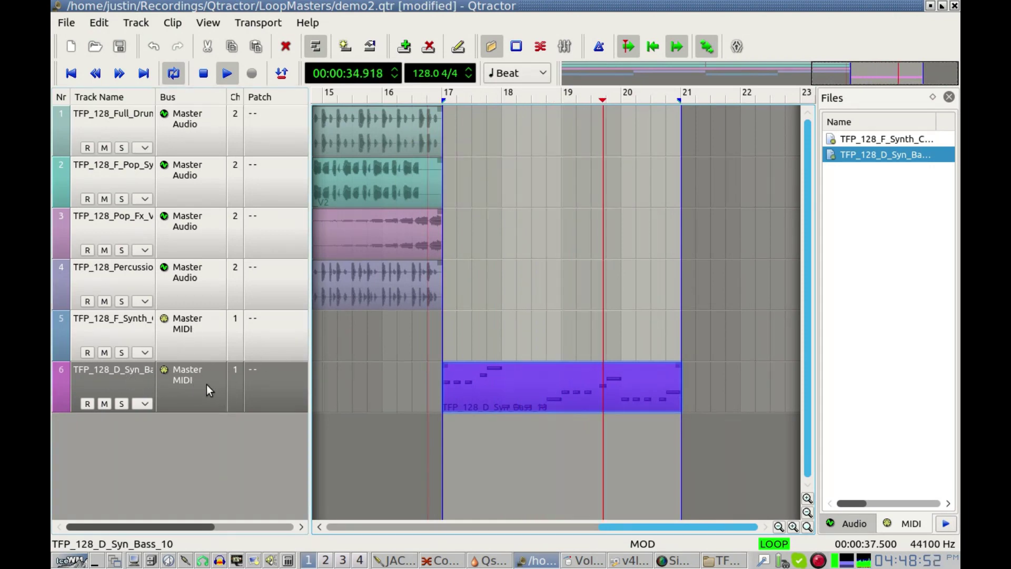
Remove the Invada ER Reverb plugin from the bass track, keeping only Sorcer.
{"action": "double_click", "coordinate": [128, 387]}
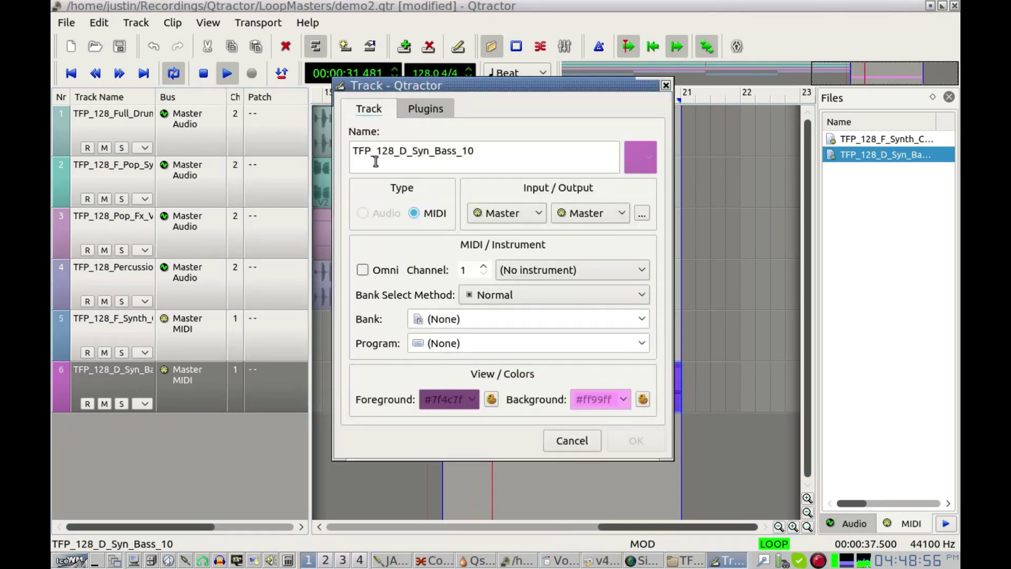
{"action": "left_click", "coordinate": [426, 109]}
{"action": "left_click", "coordinate": [495, 132]}
{"action": "left_click", "coordinate": [507, 142]}
{"action": "left_click", "coordinate": [628, 165]}
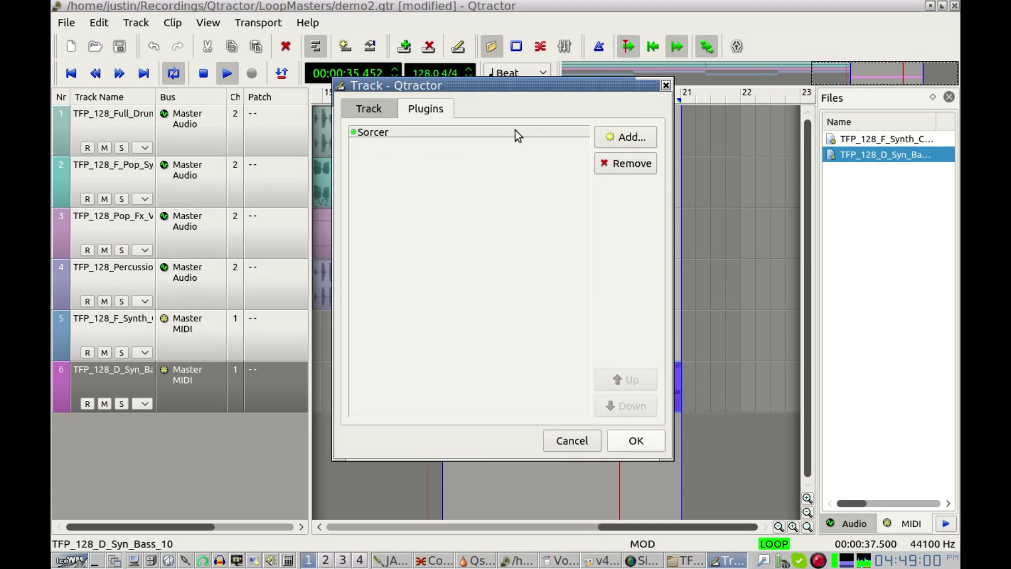
{"action": "left_click", "coordinate": [516, 132]}
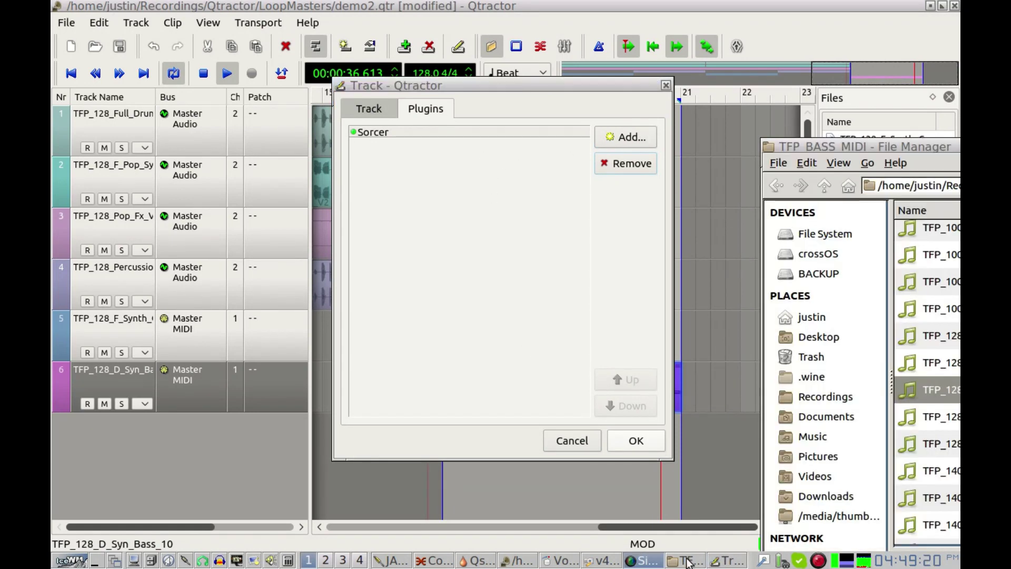
Close the frozen Qtractor session and relaunch the program with the command qtractor.
{"action": "left_click", "coordinate": [686, 561]}
{"action": "left_click", "coordinate": [525, 434]}
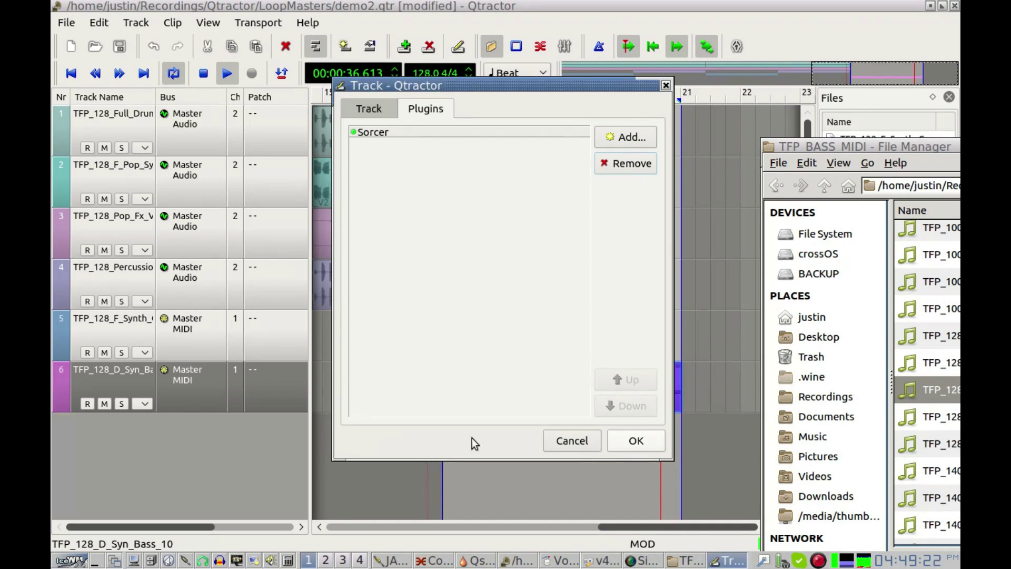
{"action": "left_click", "coordinate": [522, 561]}
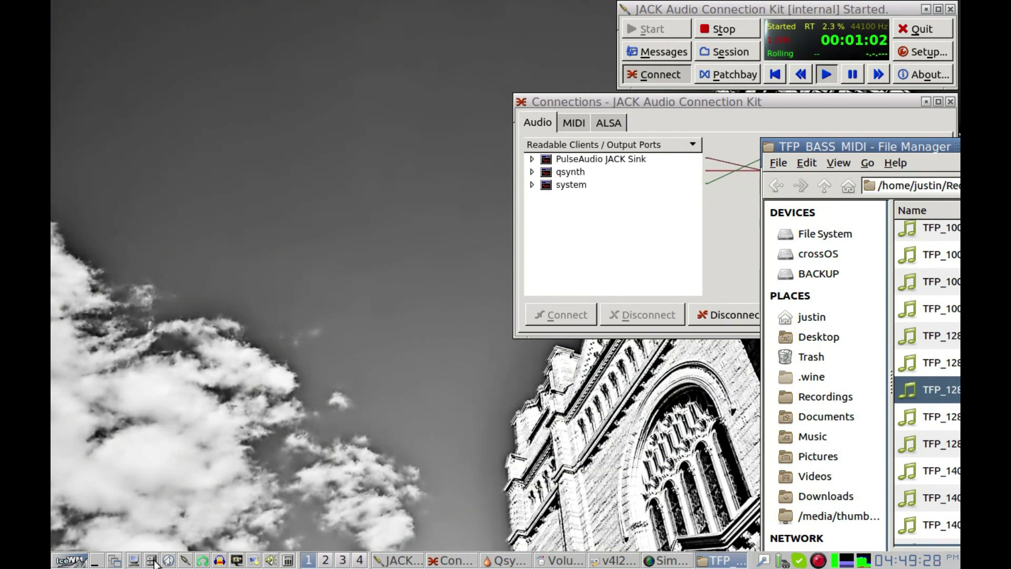
{"action": "key", "text": "ctrl+alt+space"}
{"action": "key", "text": "BackSpace"}
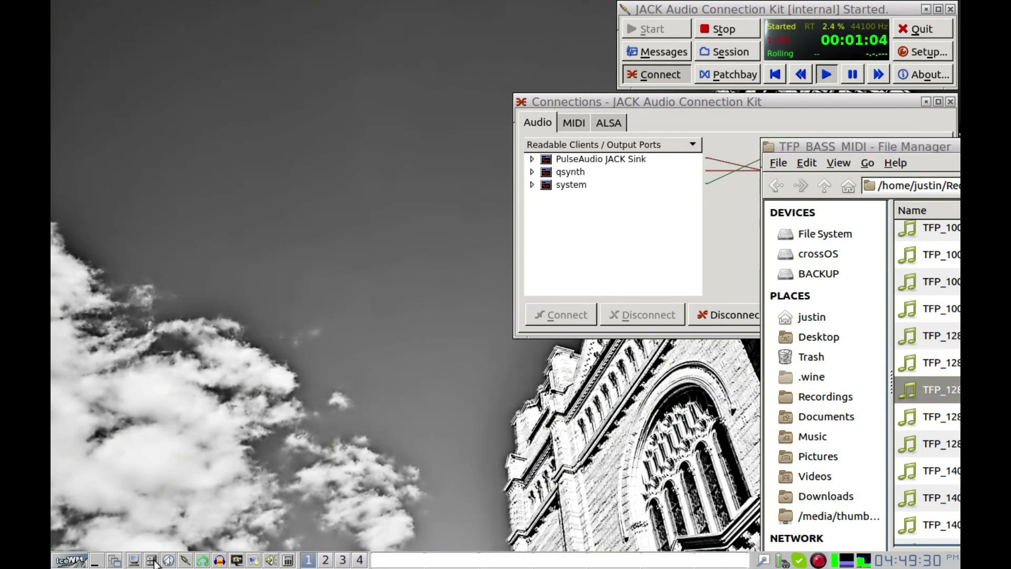
{"action": "type", "text": "qtractor"}
{"action": "key", "text": "Return"}
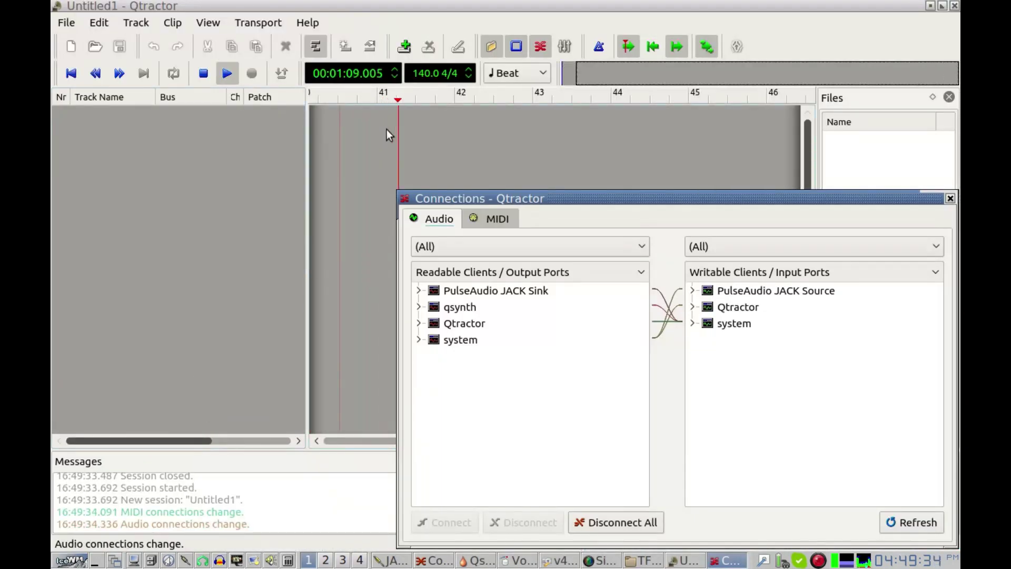
Reopen the recent session LoopMasters/demo2.qtr and close the Connections window.
{"action": "left_click", "coordinate": [141, 9]}
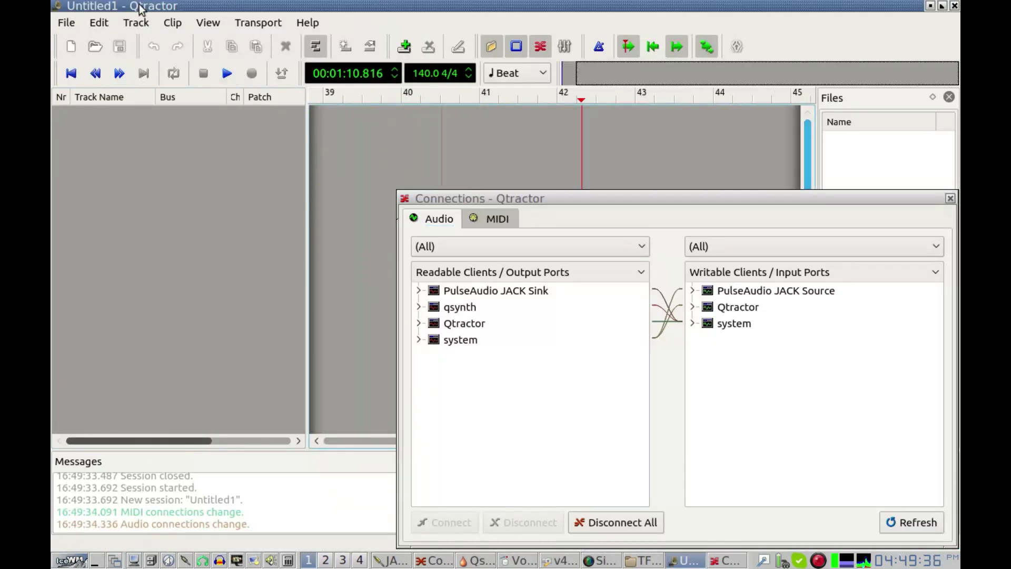
{"action": "left_click", "coordinate": [64, 22]}
{"action": "mouse_move", "coordinate": [79, 76]}
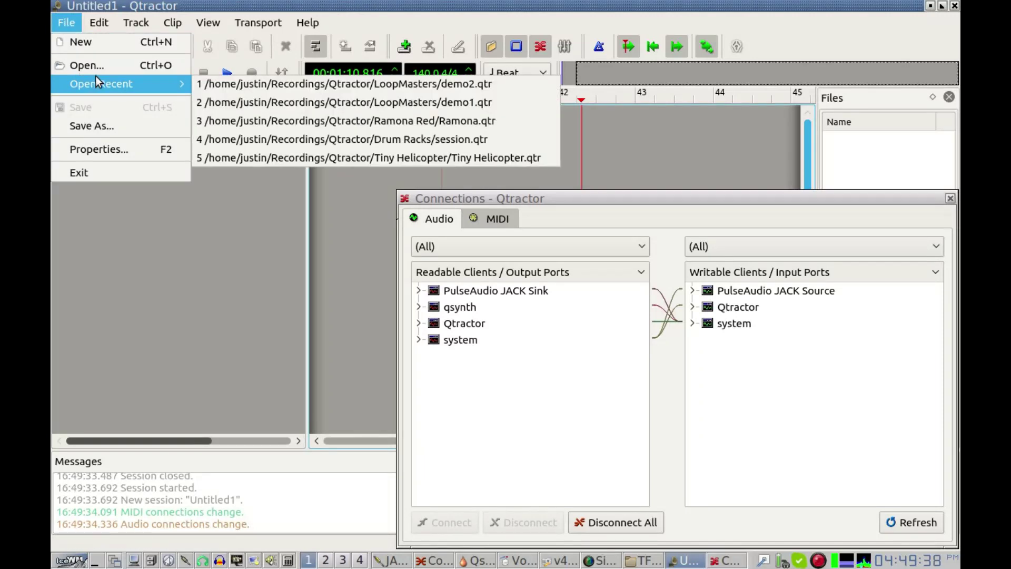
{"action": "left_click", "coordinate": [233, 83]}
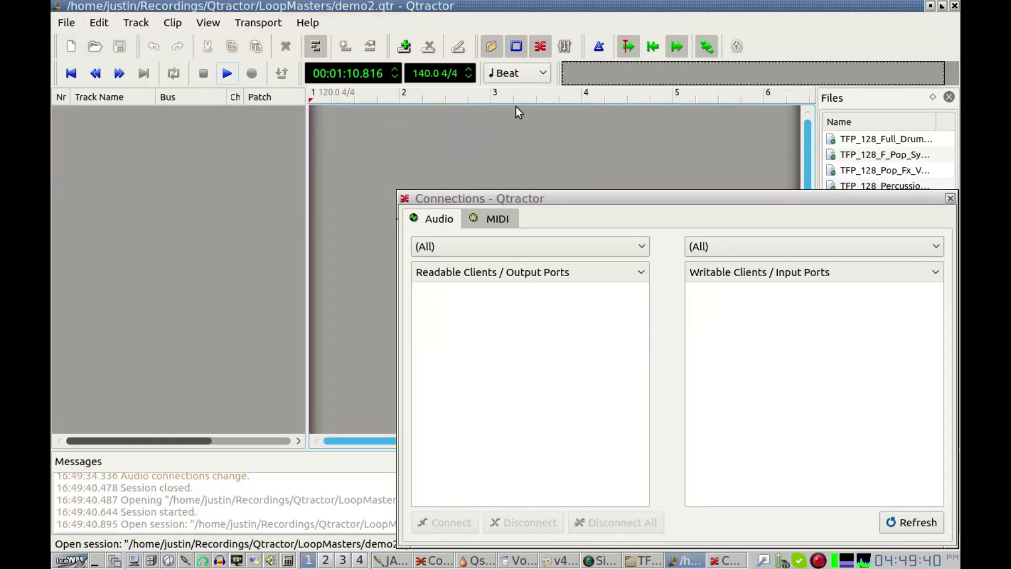
{"action": "mouse_move", "coordinate": [588, 197]}
{"action": "left_mouse_down"}
{"action": "mouse_move", "coordinate": [249, 195]}
{"action": "mouse_move", "coordinate": [586, 203]}
{"action": "left_mouse_up"}
{"action": "left_click", "coordinate": [361, 441]}
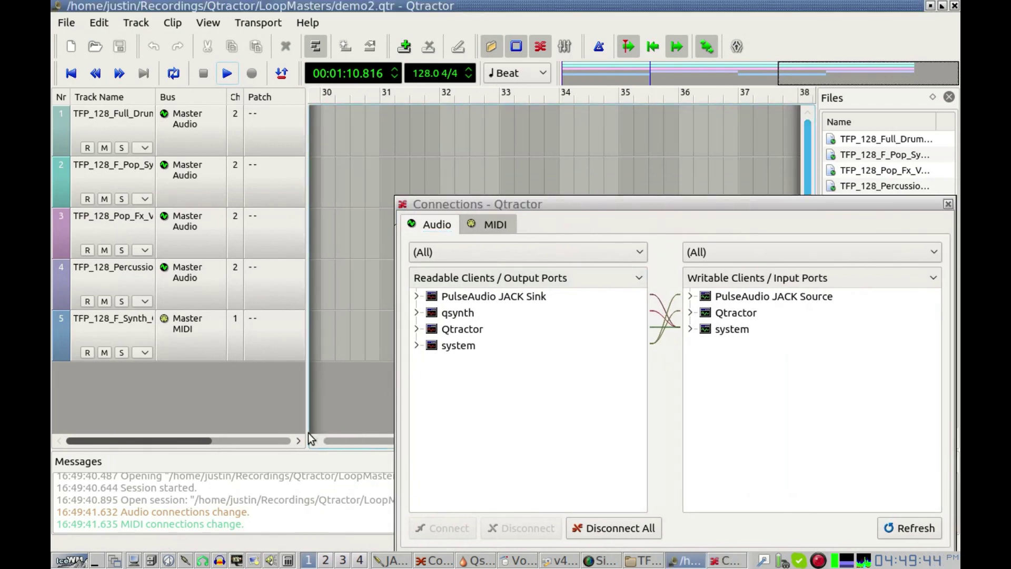
{"action": "left_click", "coordinate": [946, 204]}
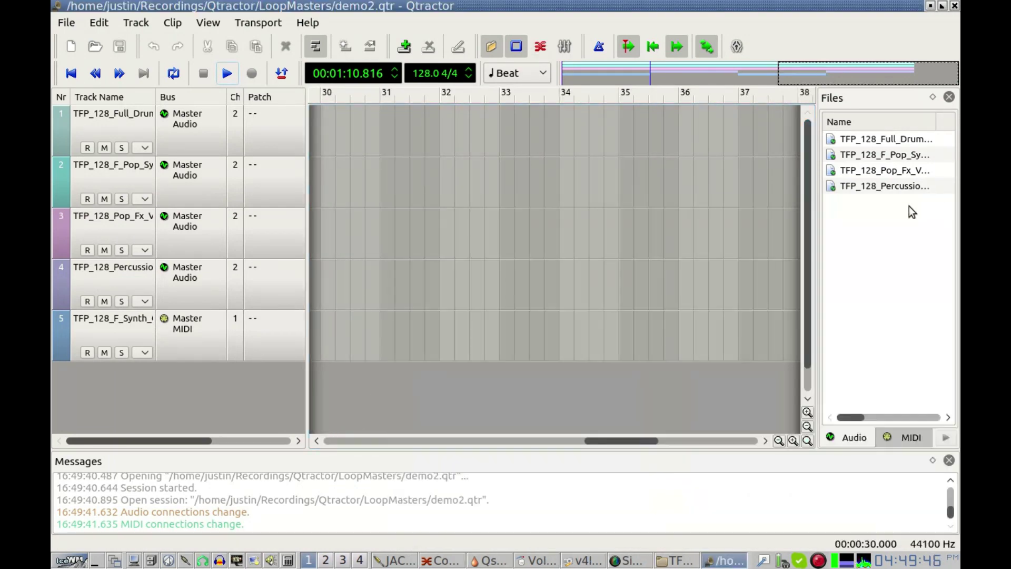
Import TFP_128_D_Syn_Bass_10.mid from the file manager as a new MIDI track at bar 17, close the messages pane and save the session.
{"action": "scroll", "coordinate": [798, 271], "scroll_direction": "down", "scroll_amount": 1}
{"action": "scroll", "coordinate": [798, 182], "scroll_direction": "up", "scroll_amount": 1}
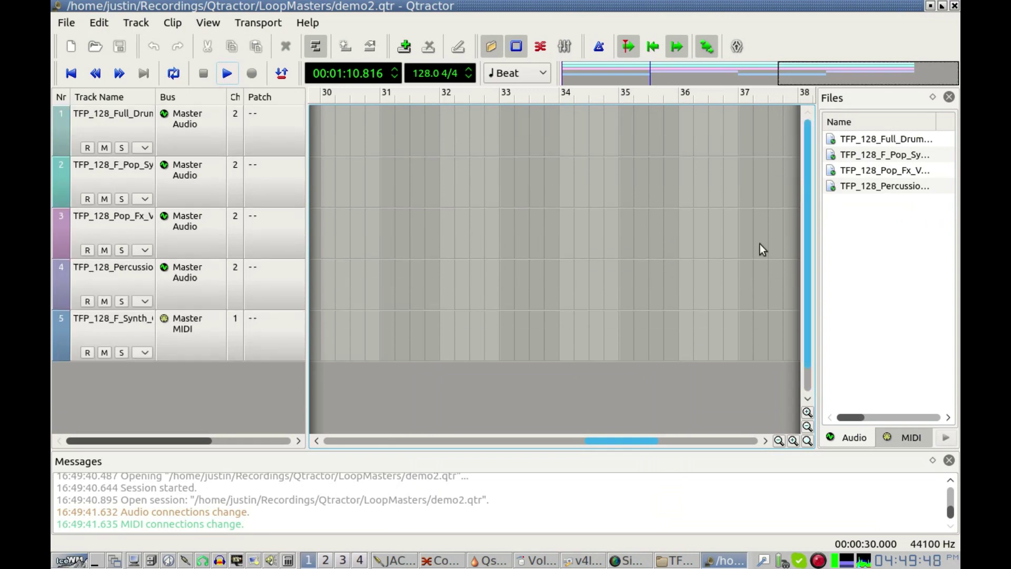
{"action": "left_click_drag", "start_coordinate": [622, 439], "coordinate": [442, 447]}
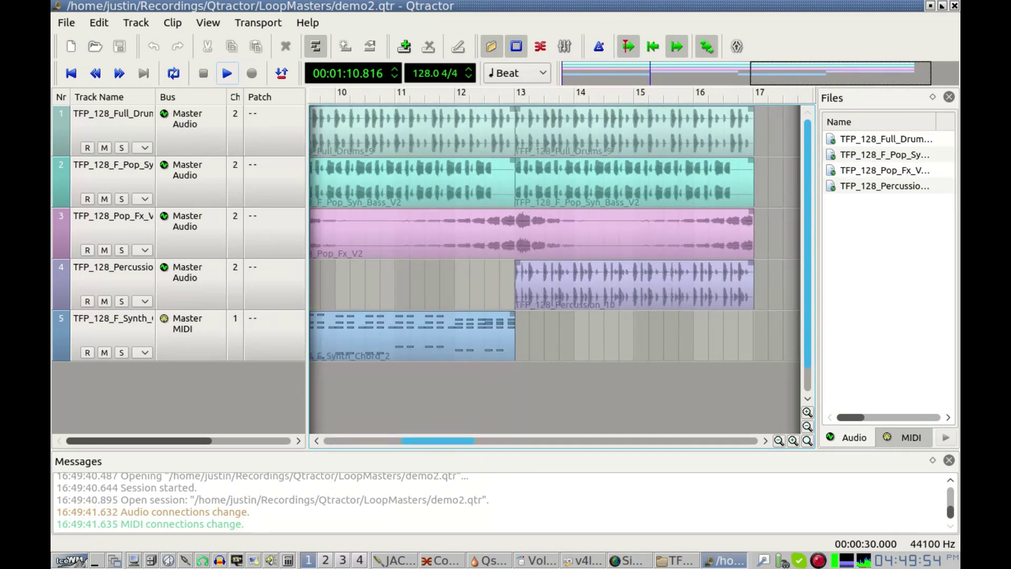
{"action": "key", "text": "alt+Tab"}
{"action": "left_click_drag", "start_coordinate": [787, 347], "coordinate": [750, 369]}
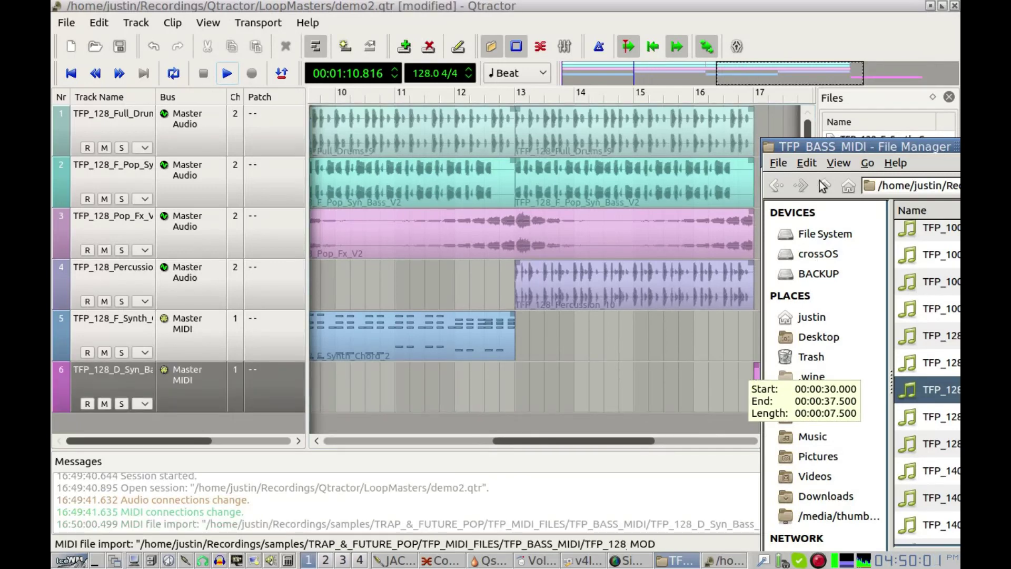
{"action": "left_click_drag", "start_coordinate": [842, 146], "coordinate": [1010, 146]}
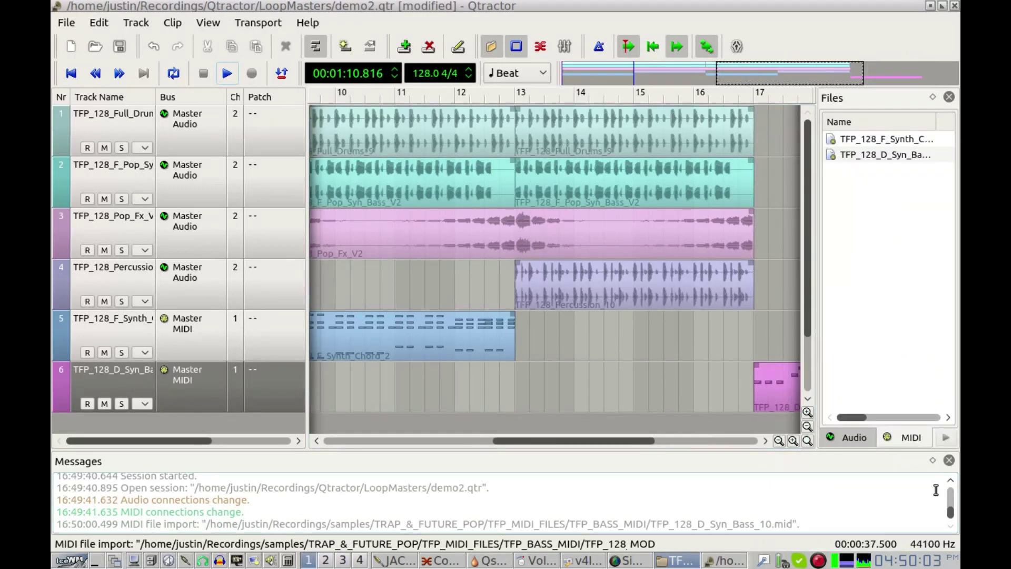
{"action": "left_click", "coordinate": [949, 460]}
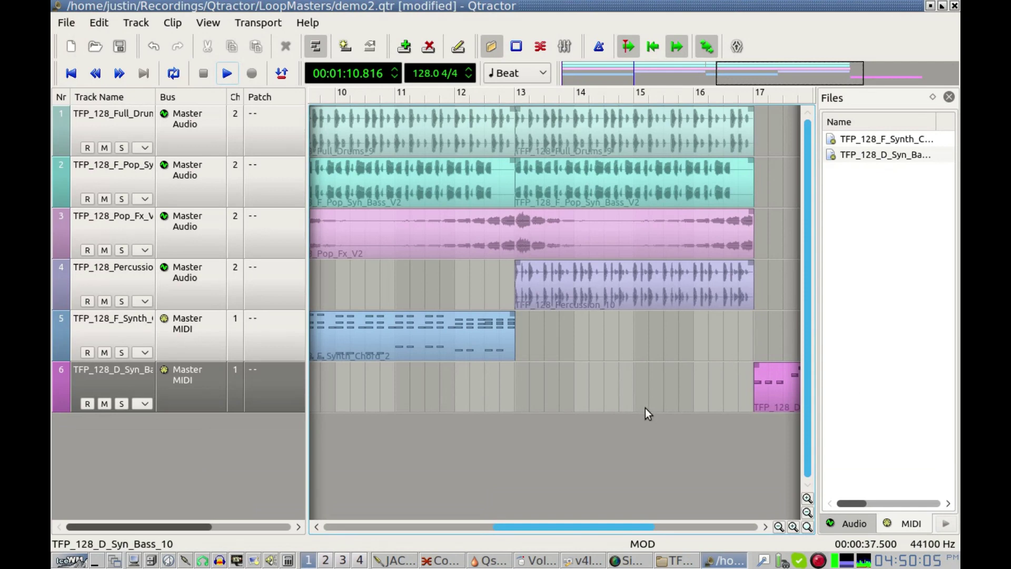
{"action": "key", "text": "ctrl+s"}
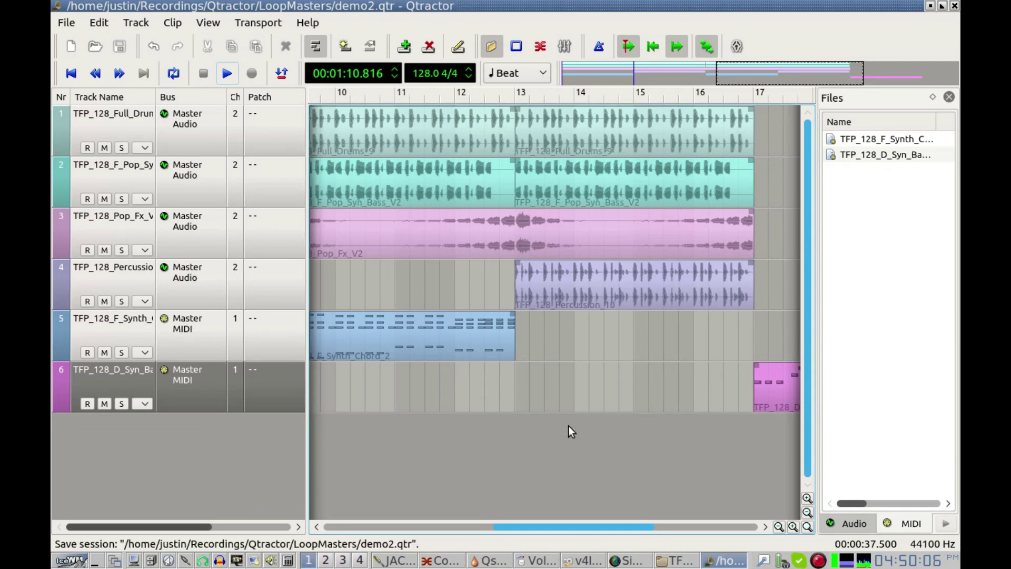
Add the synthv1 plugin to the TFP_128_D_Syn_Bass_10 track, searching the plugin list for synth.
{"action": "double_click", "coordinate": [103, 380]}
{"action": "left_click", "coordinate": [421, 109]}
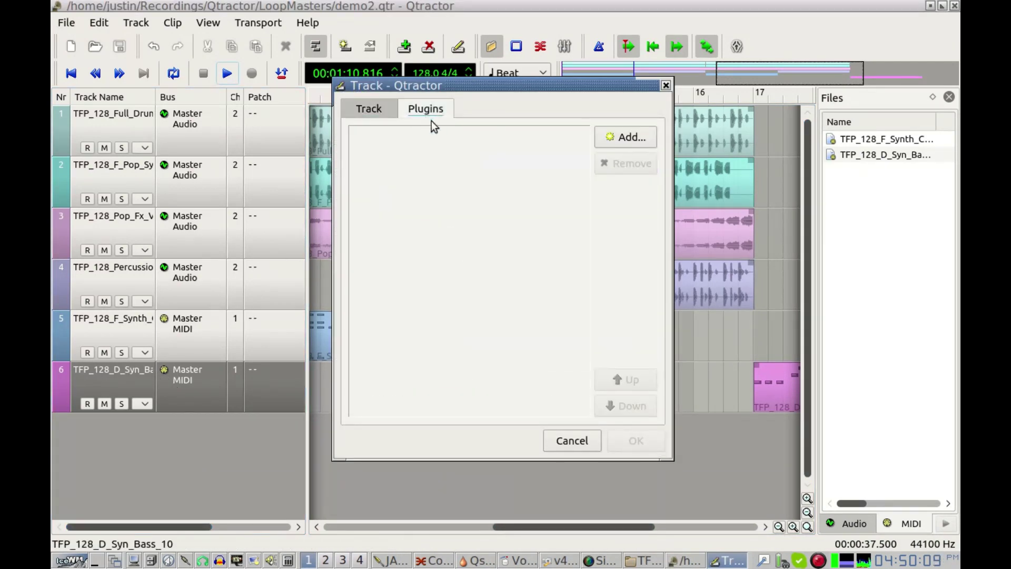
{"action": "left_click", "coordinate": [621, 138]}
{"action": "type", "text": "syn"}
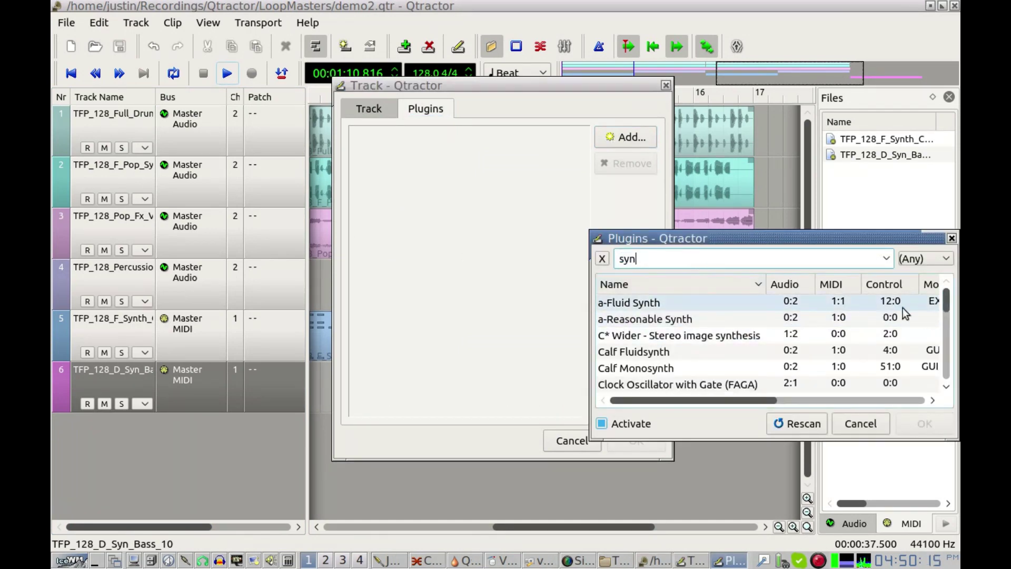
{"action": "type", "text": "th"}
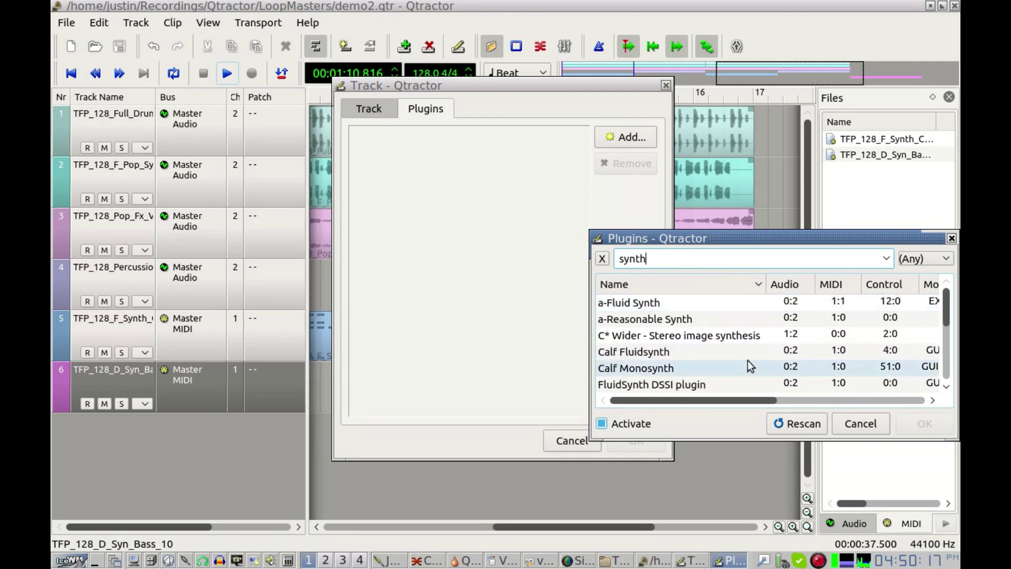
{"action": "scroll", "coordinate": [690, 352], "scroll_direction": "down", "scroll_amount": 4}
{"action": "double_click", "coordinate": [638, 368]}
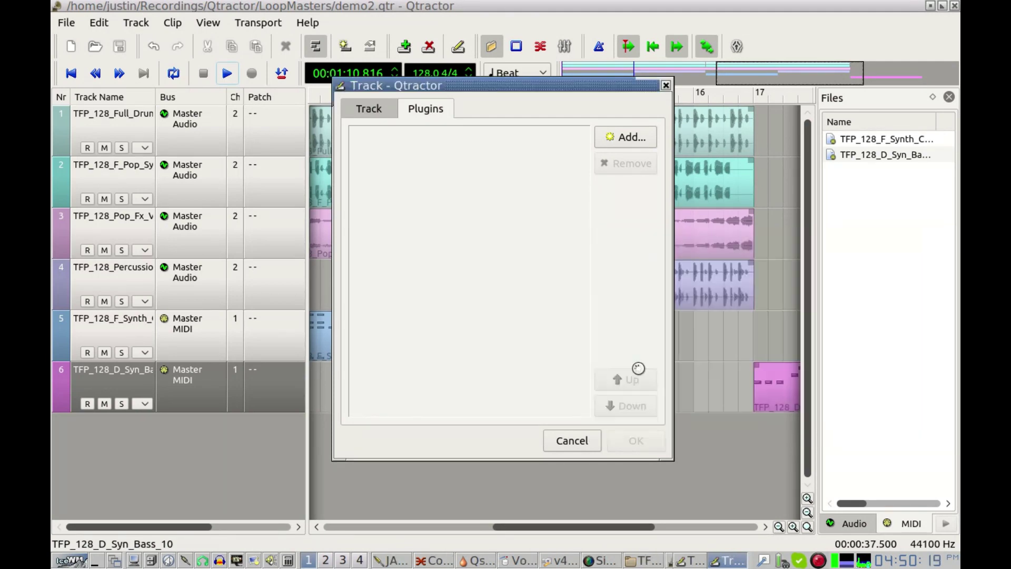
Load the phase bass preset in synthv1, move its window aside and confirm the track's plugin settings.
{"action": "left_click_drag", "start_coordinate": [416, 166], "coordinate": [456, 39]}
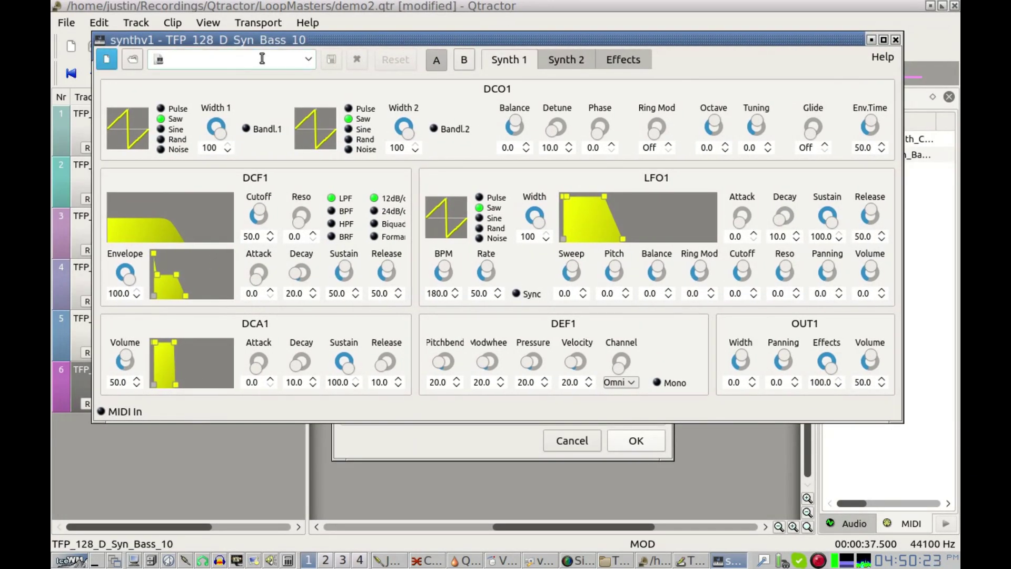
{"action": "left_click", "coordinate": [306, 60]}
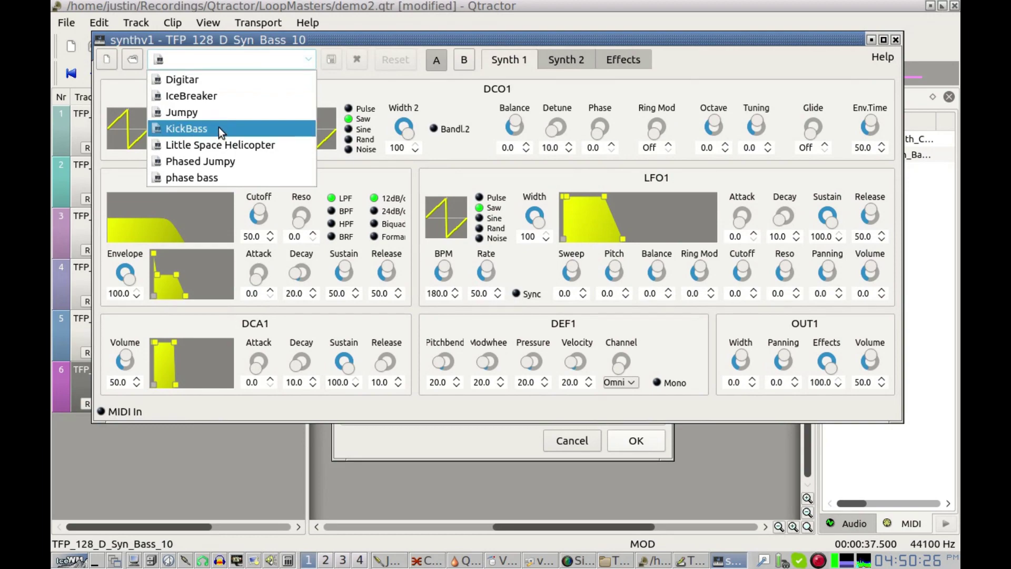
{"action": "left_click", "coordinate": [205, 181]}
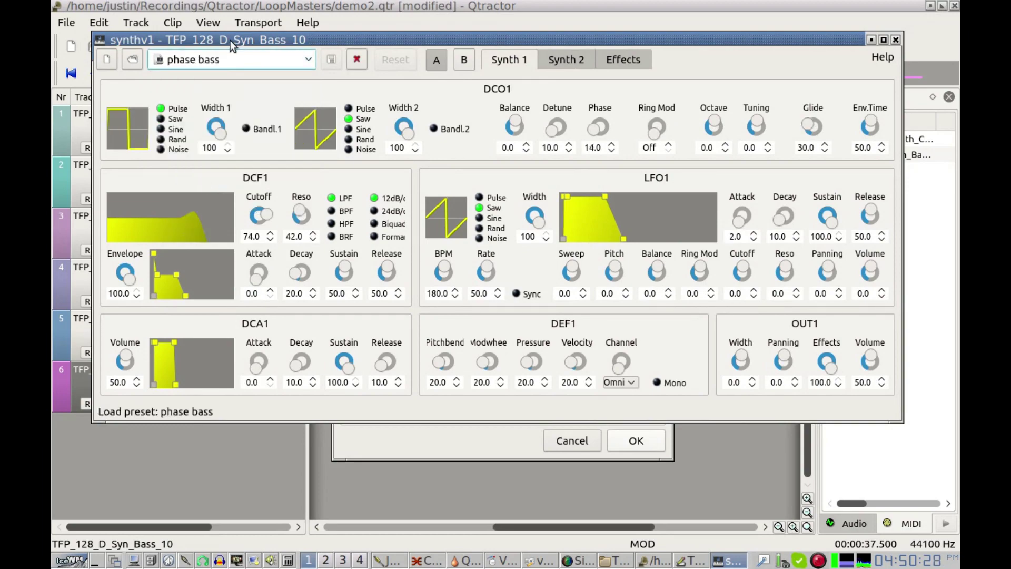
{"action": "left_click_drag", "start_coordinate": [195, 41], "coordinate": [956, 79]}
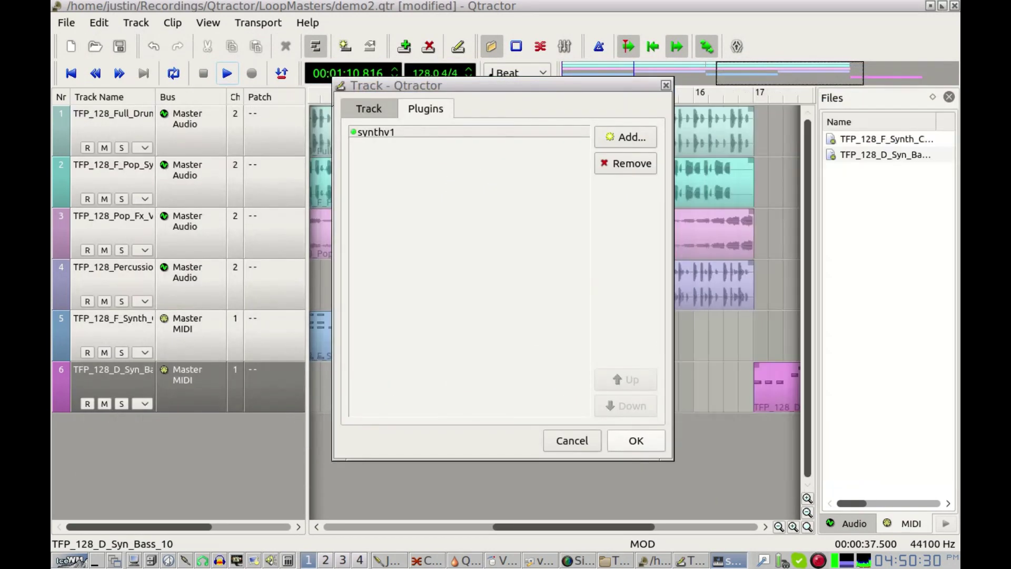
{"action": "left_click", "coordinate": [635, 441]}
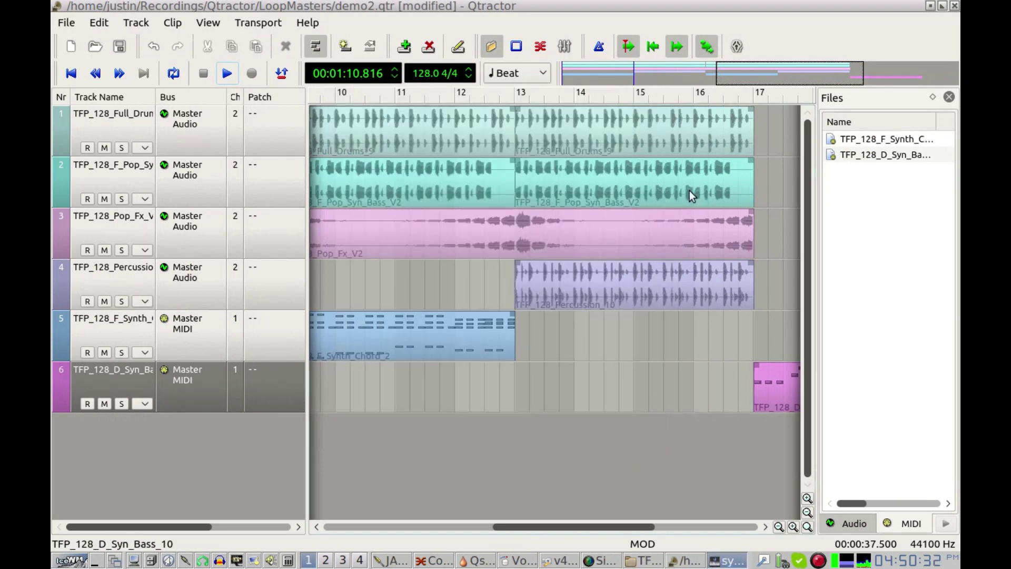
Set the edit range to bars 17–21 around the new bass clip and turn on looping for it.
{"action": "left_click_drag", "start_coordinate": [584, 525], "coordinate": [687, 516]}
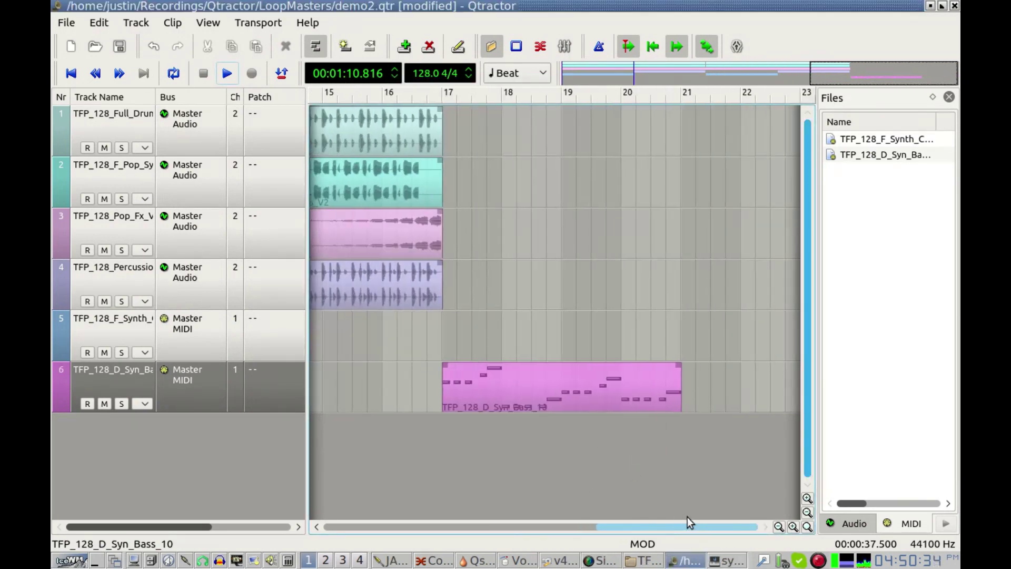
{"action": "left_click_drag", "start_coordinate": [447, 96], "coordinate": [679, 91]}
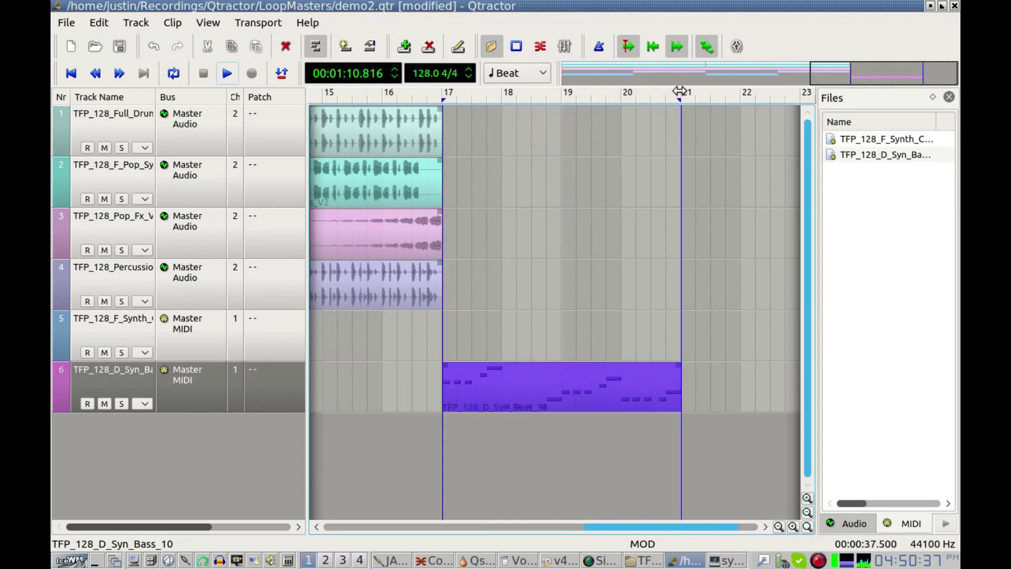
{"action": "left_click", "coordinate": [174, 75]}
Reposition the playhead just before bar 17 and play the looped bass clip.
{"action": "left_click", "coordinate": [226, 74]}
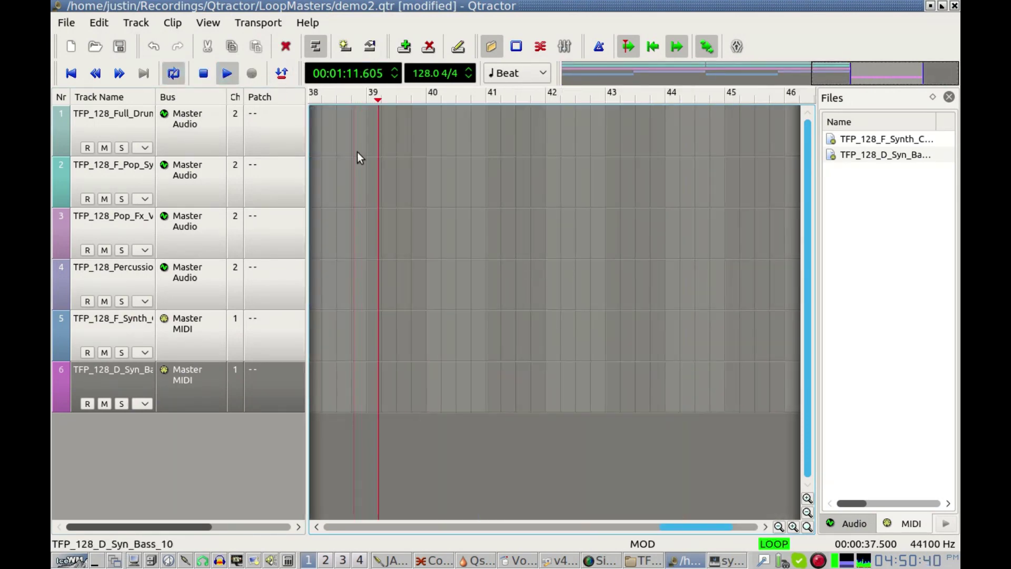
{"action": "key", "text": "space"}
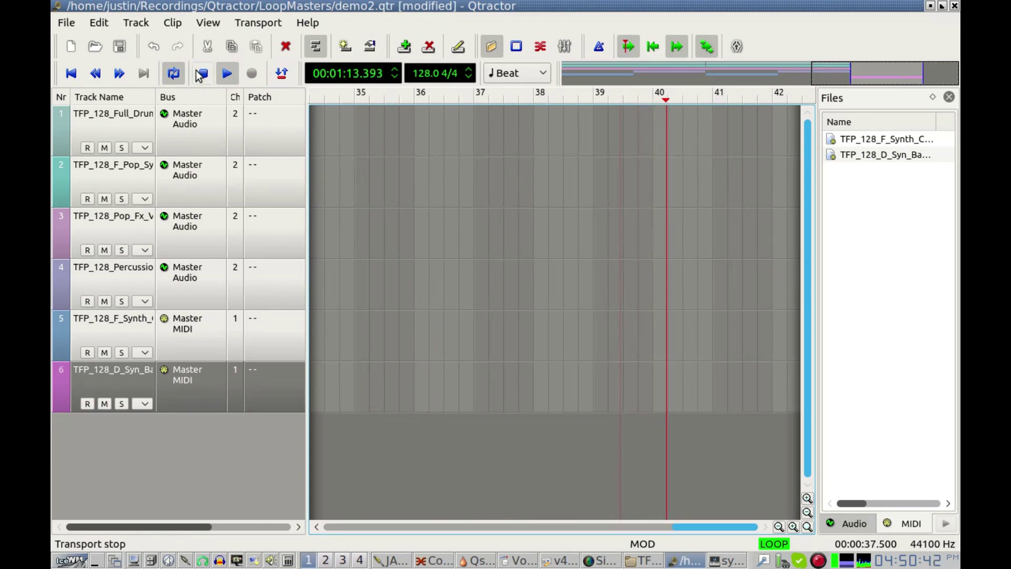
{"action": "left_click_drag", "start_coordinate": [677, 526], "coordinate": [456, 514]}
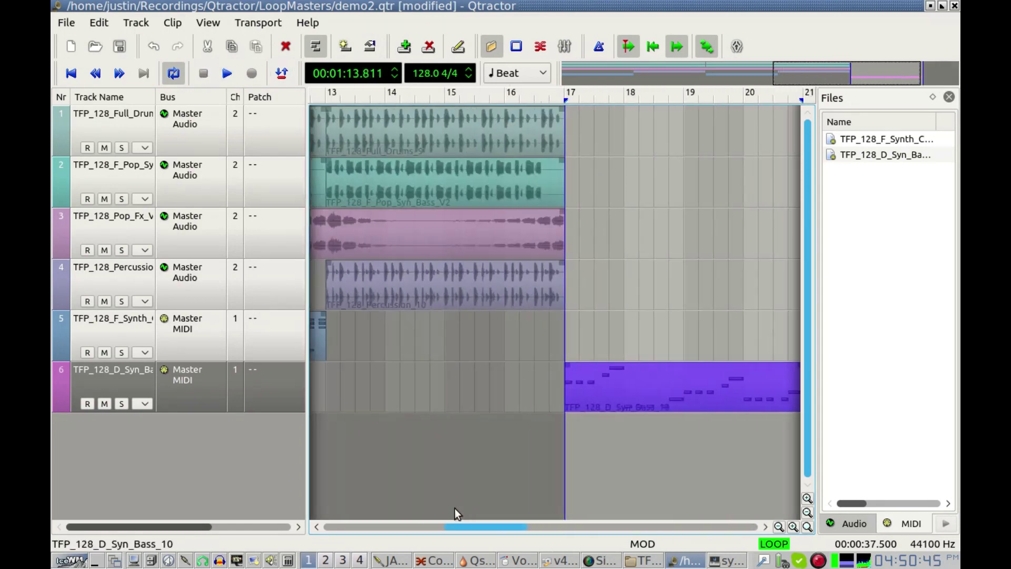
{"action": "left_click", "coordinate": [543, 93]}
{"action": "key", "text": "space"}
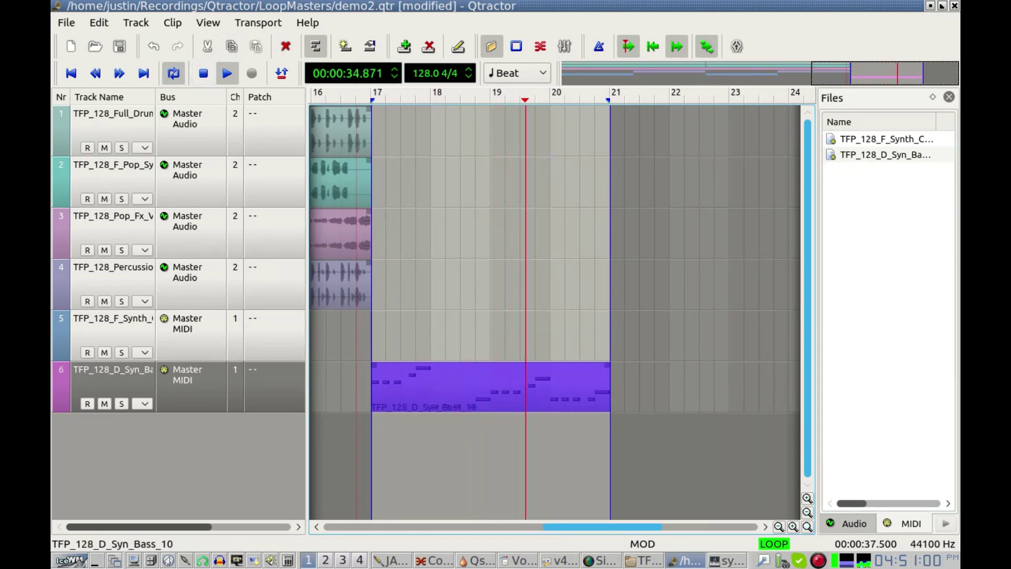
Switch to the file manager and open the TFP_DRUM_LPS folder inside TFP_WAV_LOOPS.
{"action": "left_click_drag", "start_coordinate": [1009, 155], "coordinate": [571, 196]}
{"action": "left_click", "coordinate": [451, 232]}
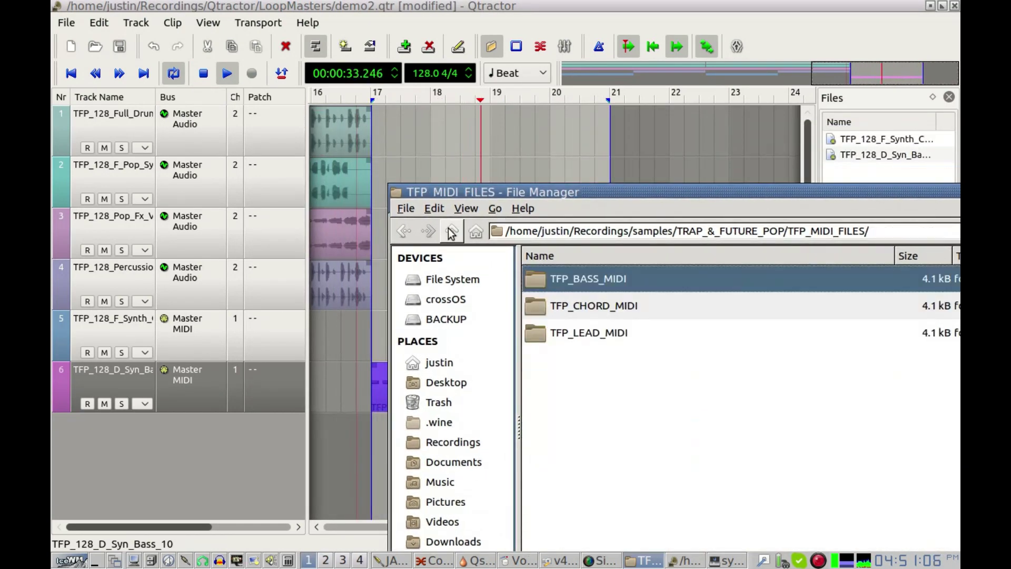
{"action": "left_click", "coordinate": [452, 231]}
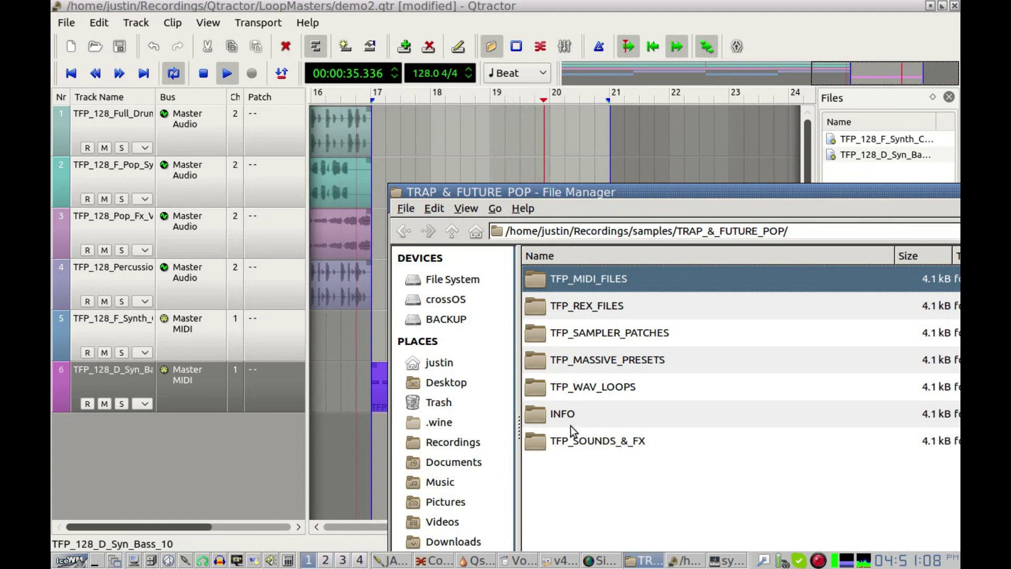
{"action": "double_click", "coordinate": [577, 391]}
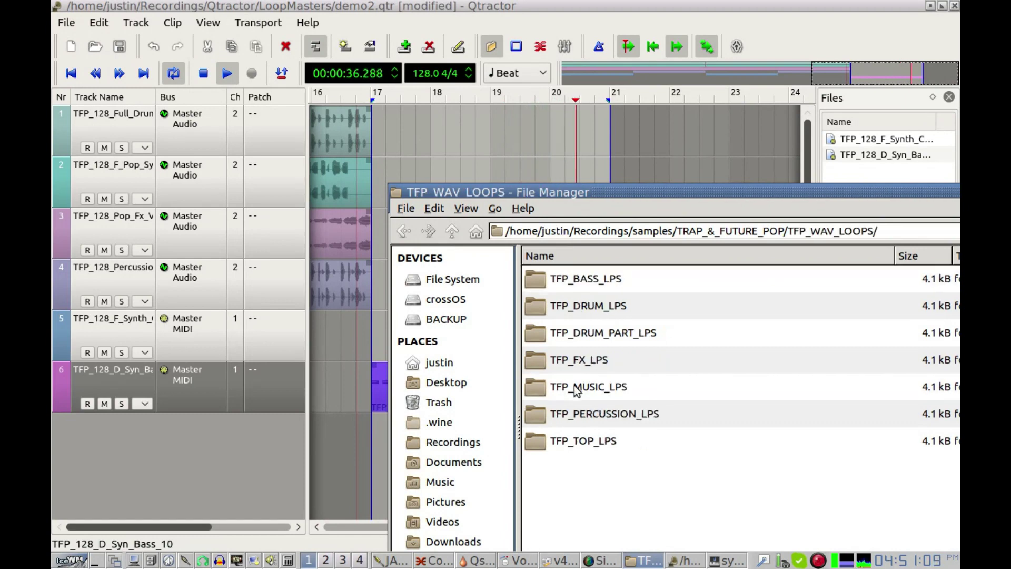
{"action": "double_click", "coordinate": [603, 311]}
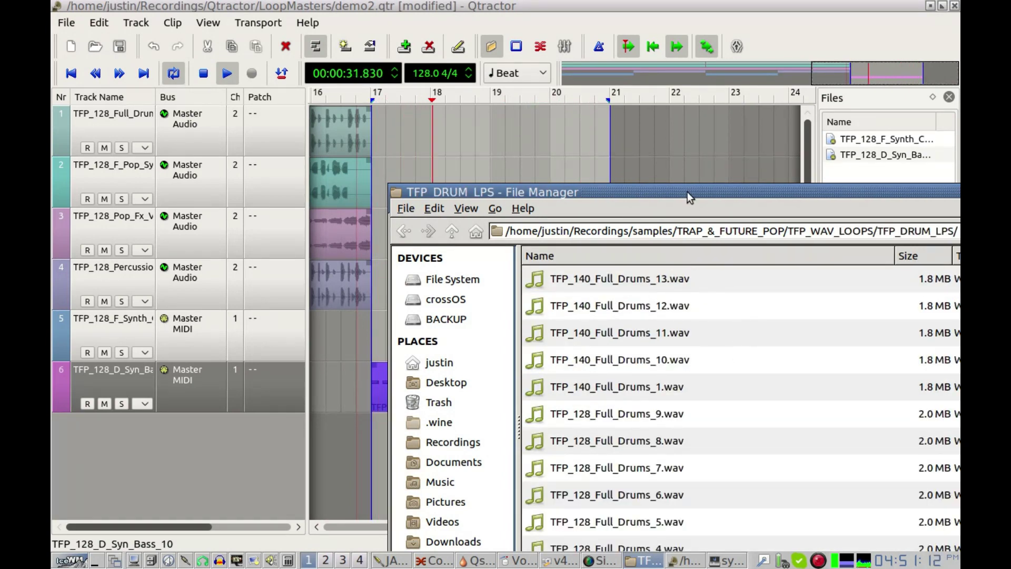
Place the TFP_128_Full_Drums_7.wav loop on the first drum track at bar 17, above the bass clip.
{"action": "left_click_drag", "start_coordinate": [662, 192], "coordinate": [481, 80]}
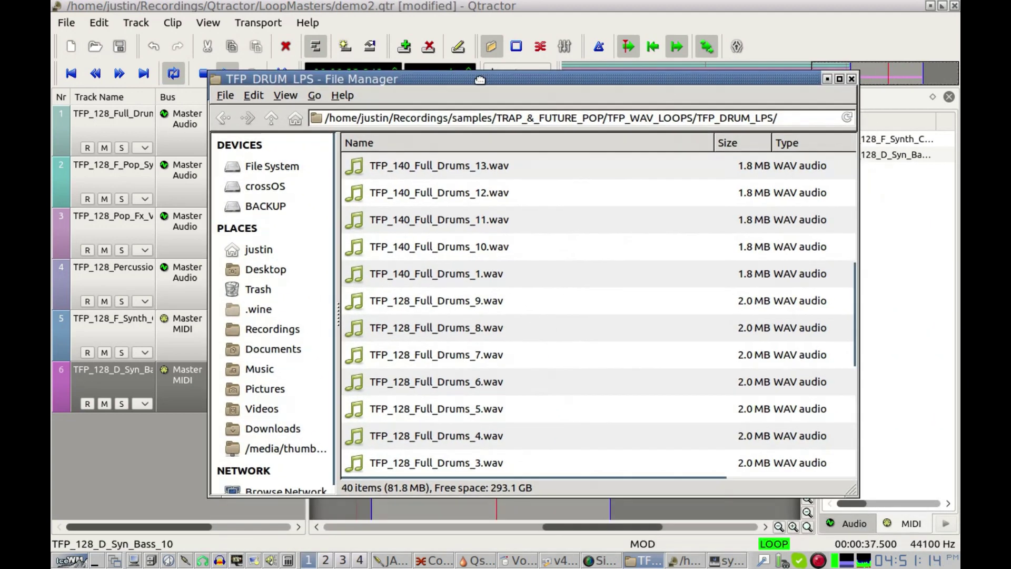
{"action": "left_click_drag", "start_coordinate": [422, 359], "coordinate": [422, 341]}
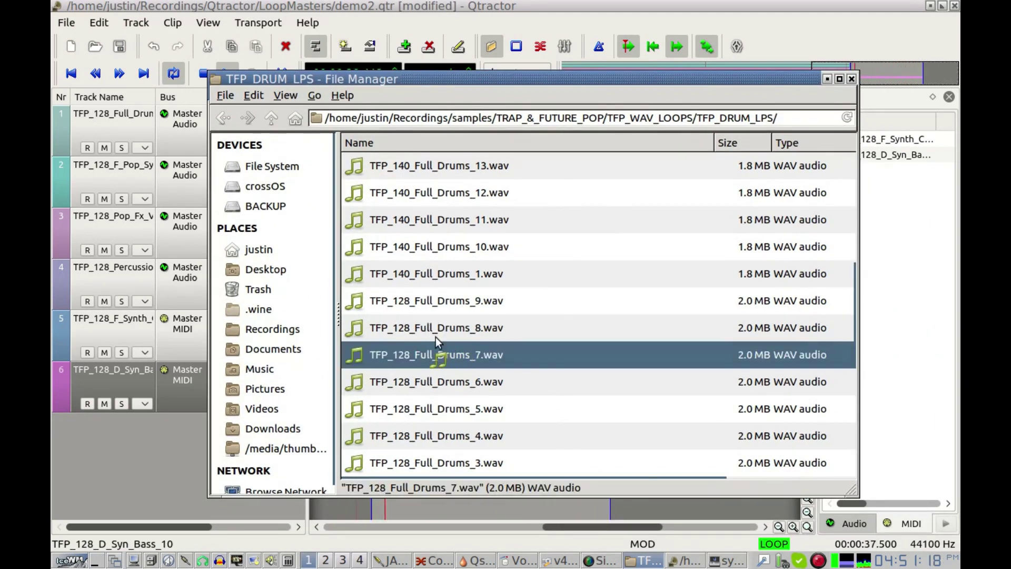
{"action": "left_click_drag", "start_coordinate": [587, 77], "coordinate": [960, 112]}
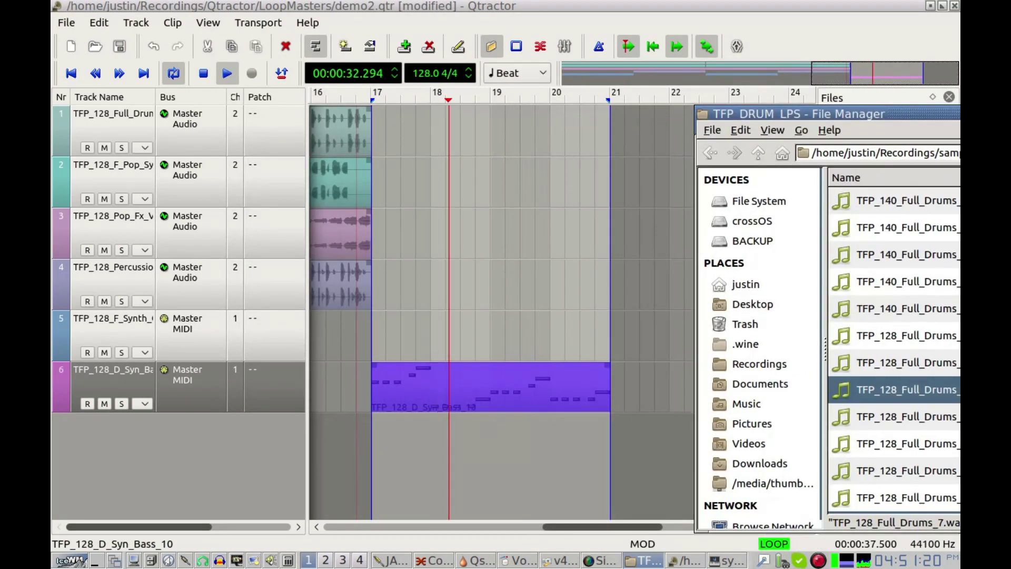
{"action": "left_click_drag", "start_coordinate": [901, 389], "coordinate": [448, 135]}
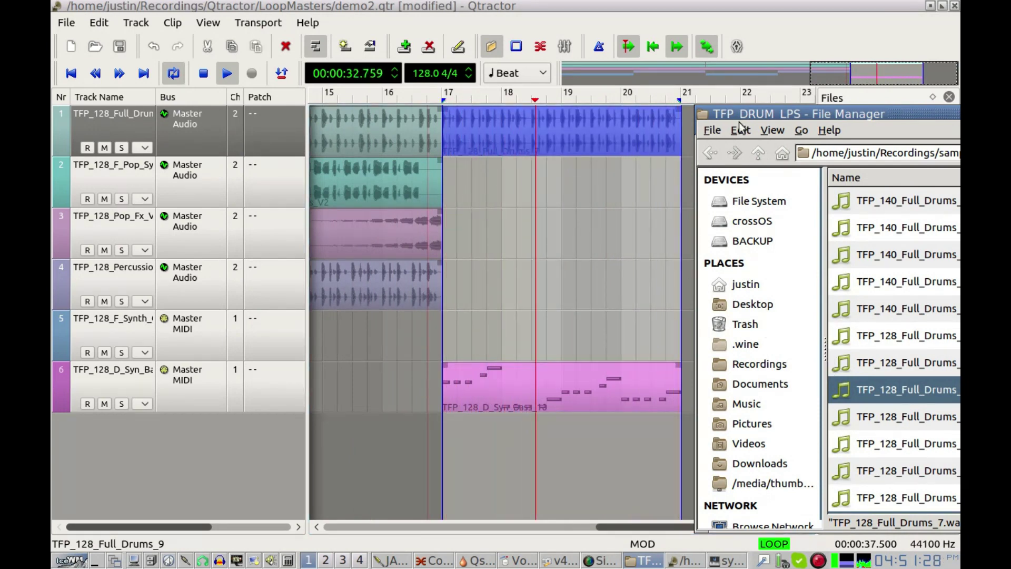
{"action": "left_click_drag", "start_coordinate": [746, 117], "coordinate": [275, 95]}
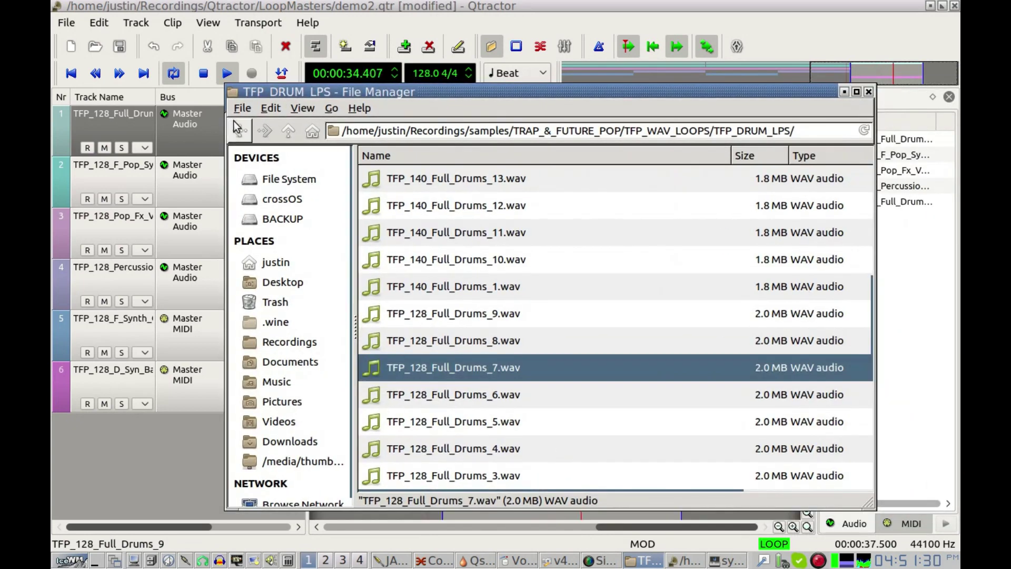
Open the TFP_MUSIC_LPS folder inside TFP_WAV_LOOPS and move the file manager aside to uncover the arrangement.
{"action": "left_click", "coordinate": [287, 131]}
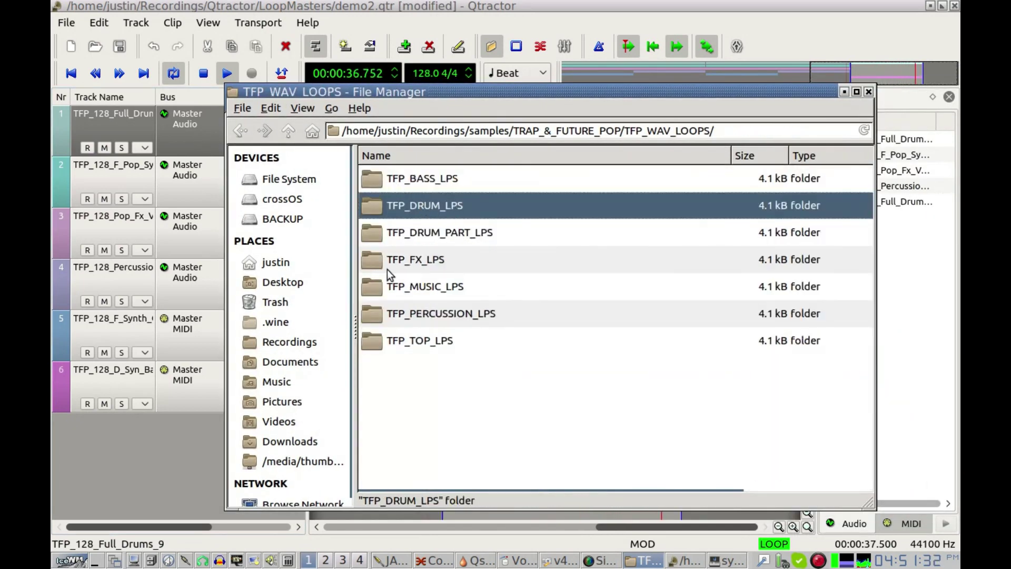
{"action": "double_click", "coordinate": [376, 288]}
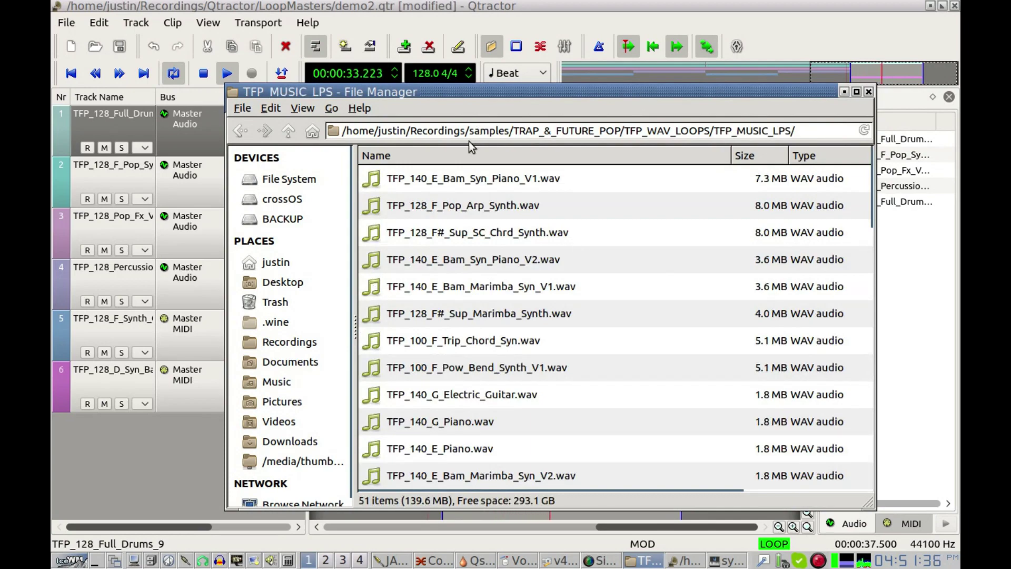
{"action": "left_click_drag", "start_coordinate": [478, 91], "coordinate": [1010, 45]}
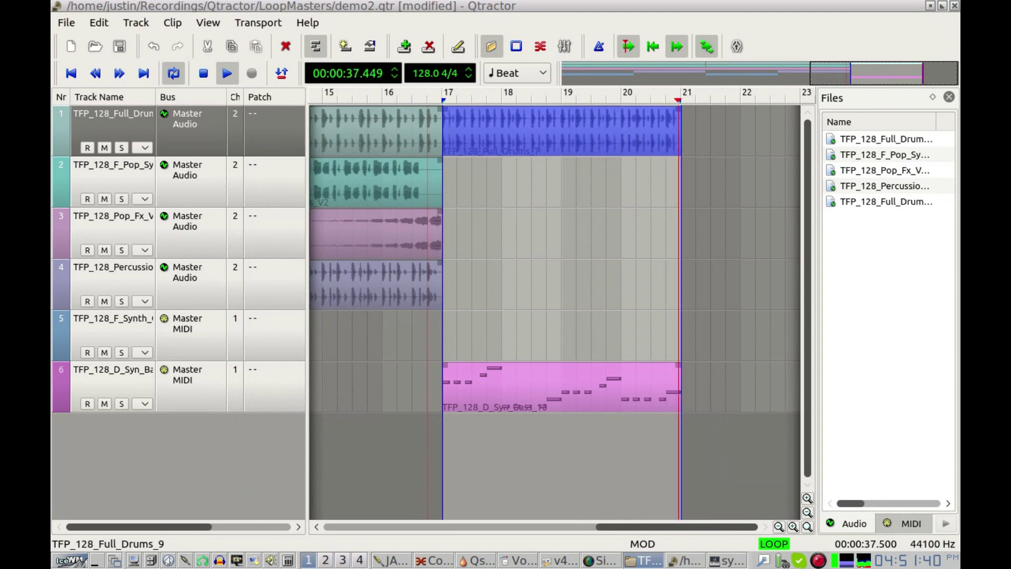
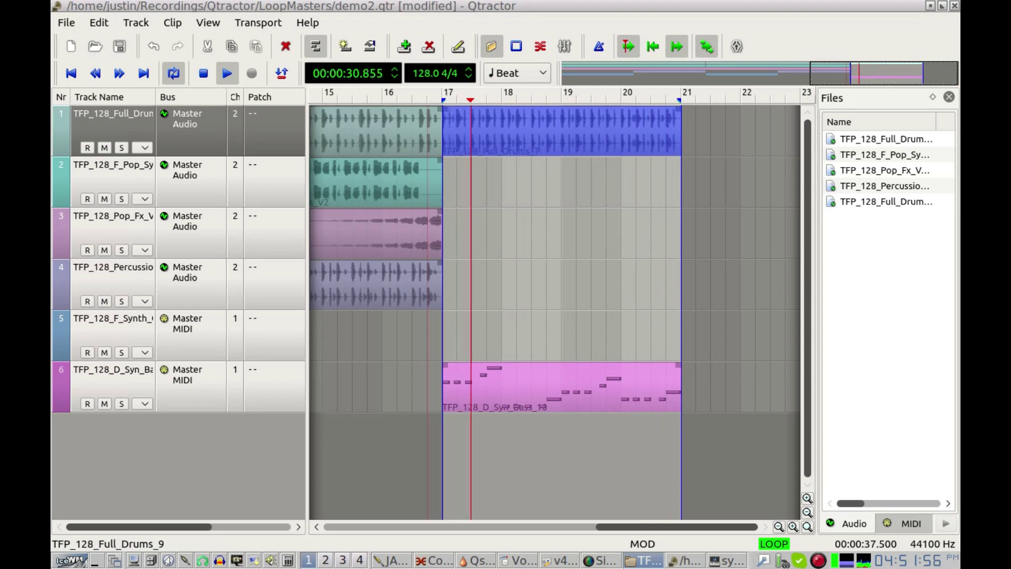
Try the TFP_140_D_Synth_Chord_1 loop on the second track at bar 17, stop playback and delete the clip.
{"action": "left_click_drag", "start_coordinate": [898, 489], "coordinate": [447, 178]}
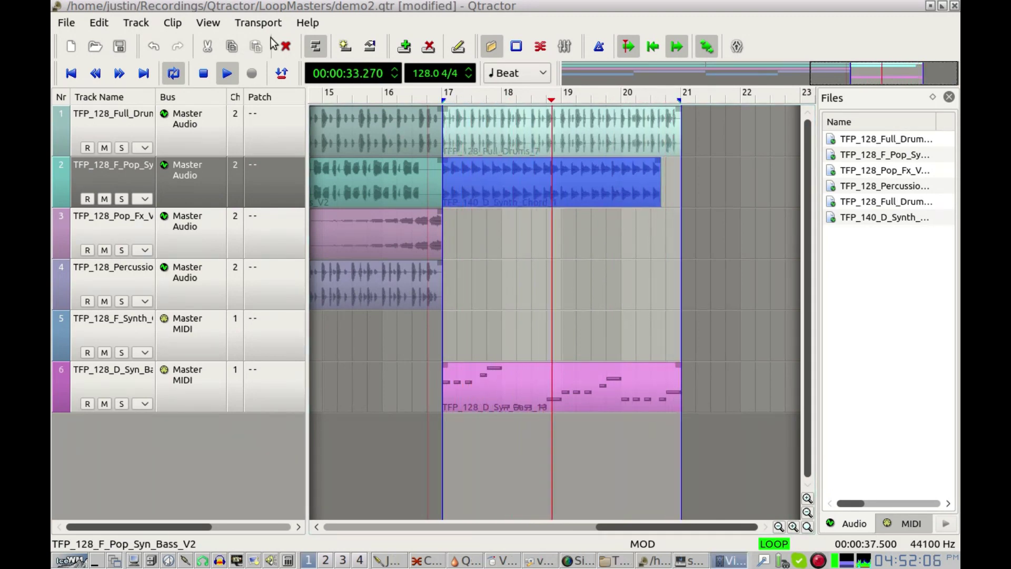
{"action": "left_click", "coordinate": [204, 74]}
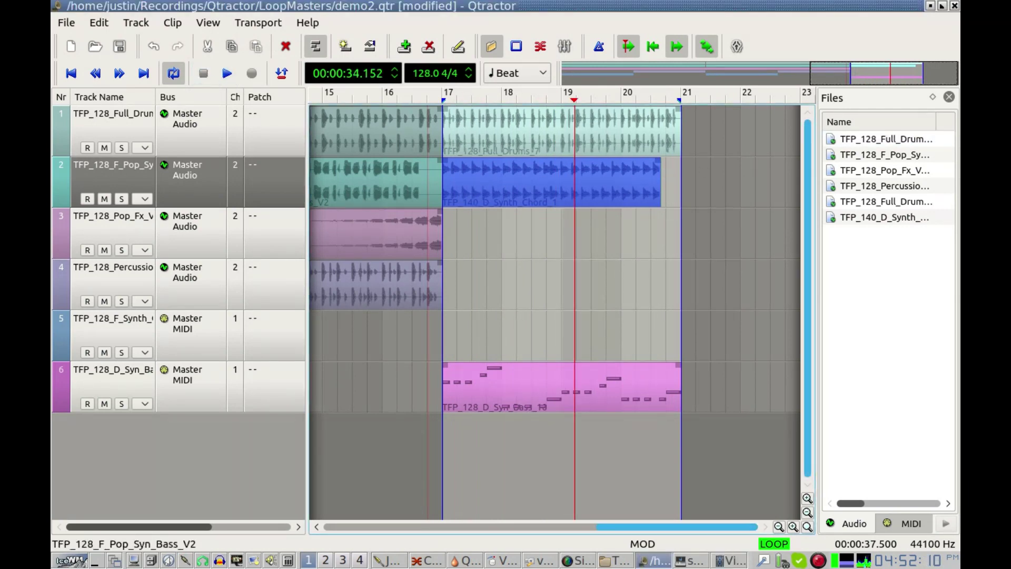
{"action": "left_click", "coordinate": [508, 199]}
{"action": "key", "text": "Delete"}
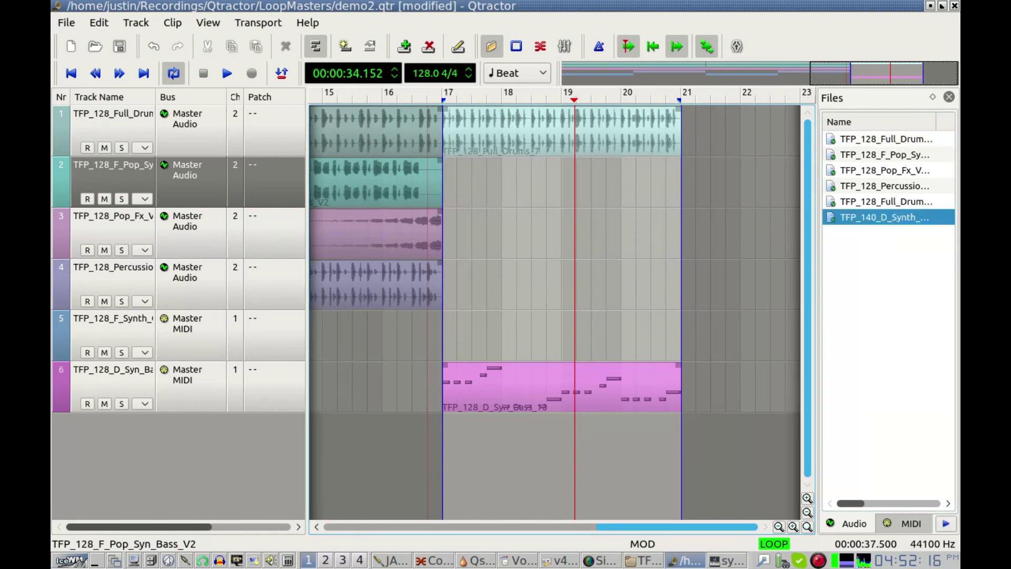
Disconnect the system audio outputs from the Qtractor inputs in the audio connections and close the window.
{"action": "left_click", "coordinate": [540, 48]}
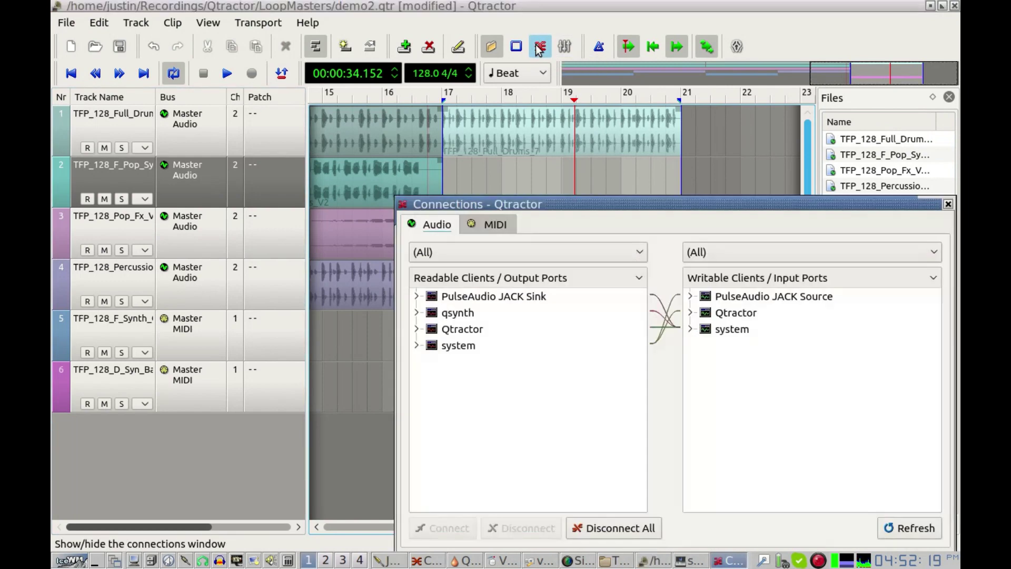
{"action": "left_click", "coordinate": [460, 346]}
{"action": "left_click", "coordinate": [718, 313]}
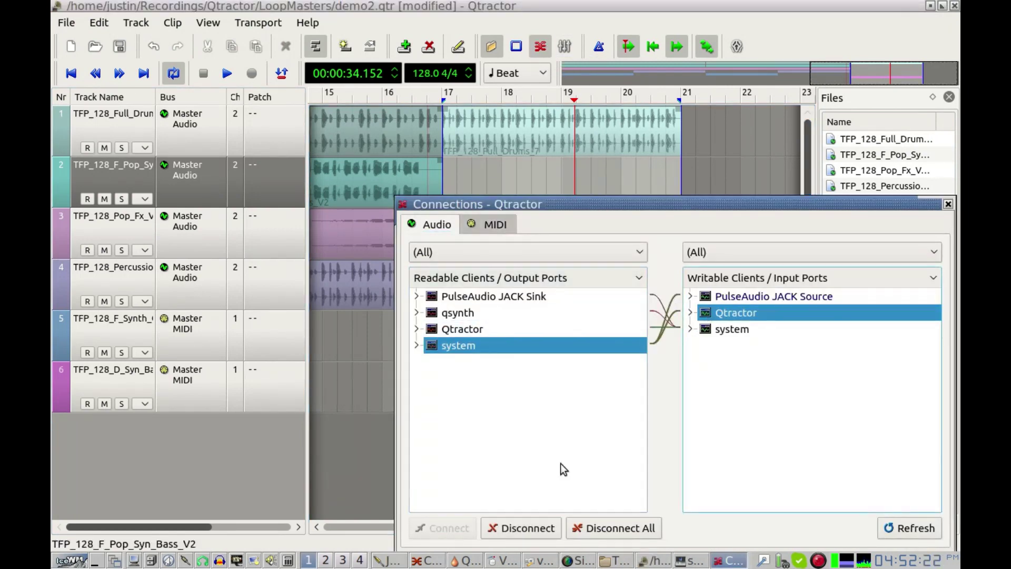
{"action": "left_click", "coordinate": [546, 531]}
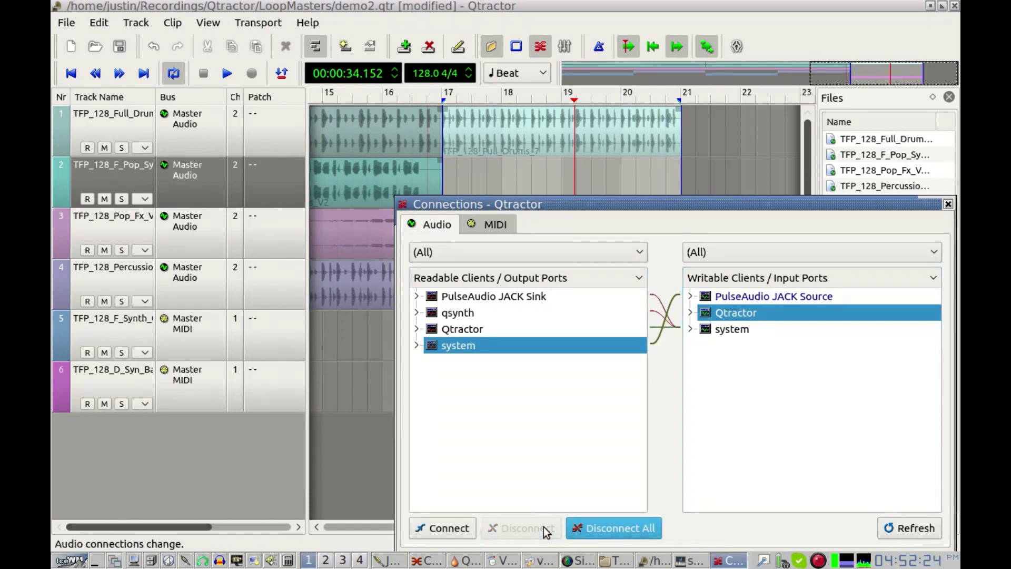
{"action": "left_click", "coordinate": [948, 204]}
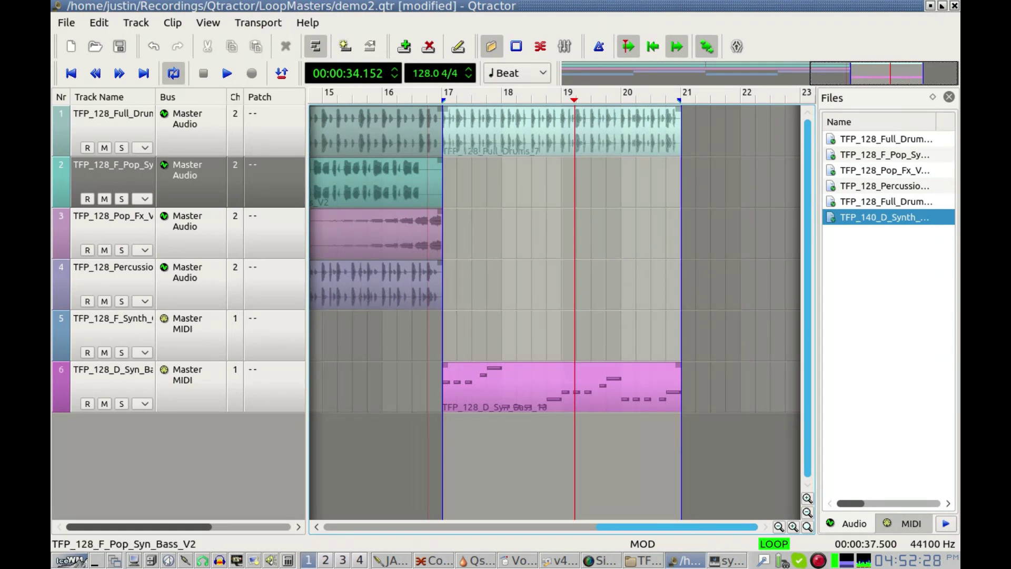
Place the TFP_128_D_Synth_Chord_4 loop on the second track at bar 17 and briefly play it from just before that bar.
{"action": "key", "text": "alt+Tab"}
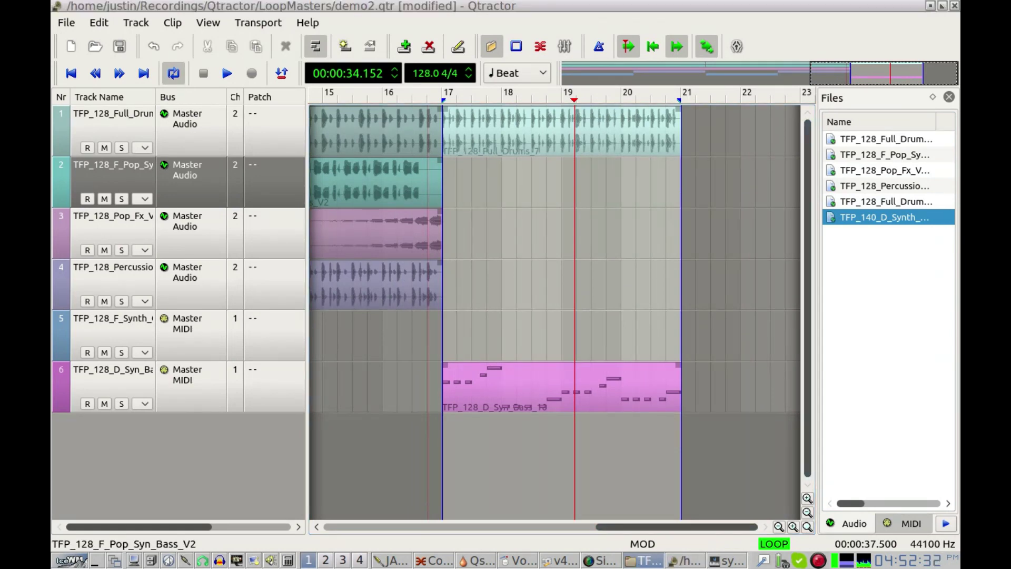
{"action": "left_click_drag", "start_coordinate": [867, 485], "coordinate": [446, 195]}
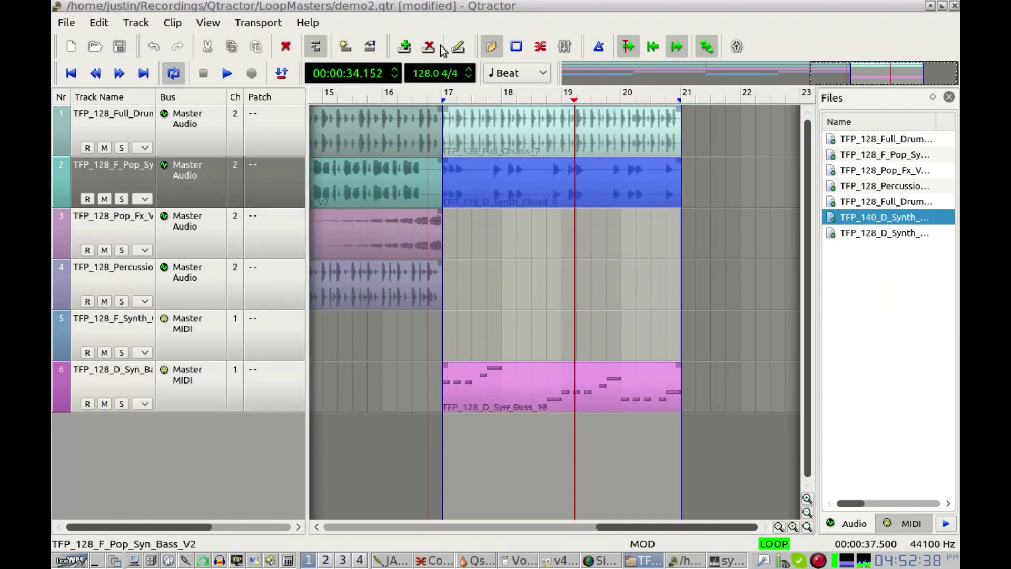
{"action": "left_click", "coordinate": [421, 89]}
{"action": "key", "text": "space"}
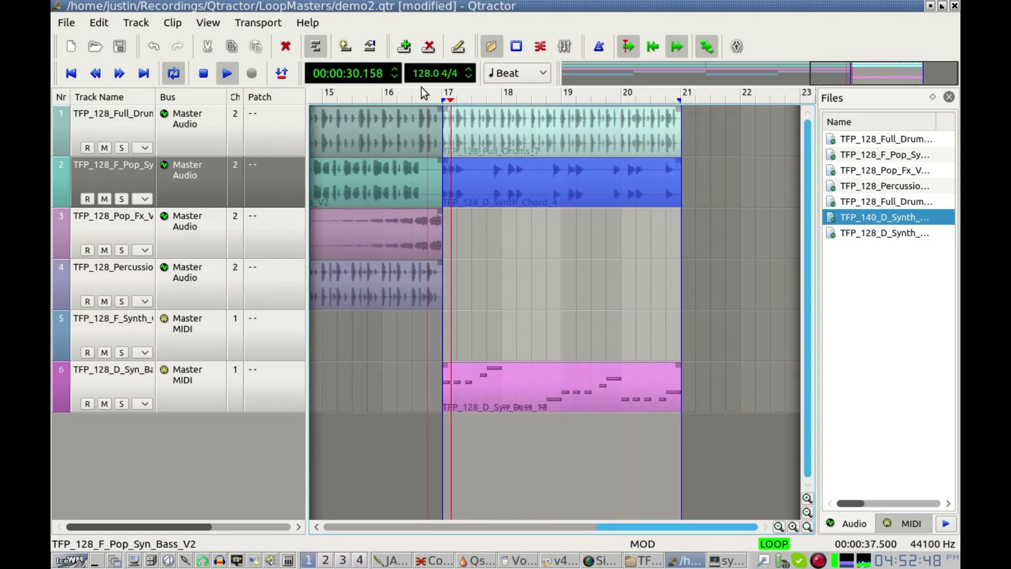
{"action": "key", "text": "space"}
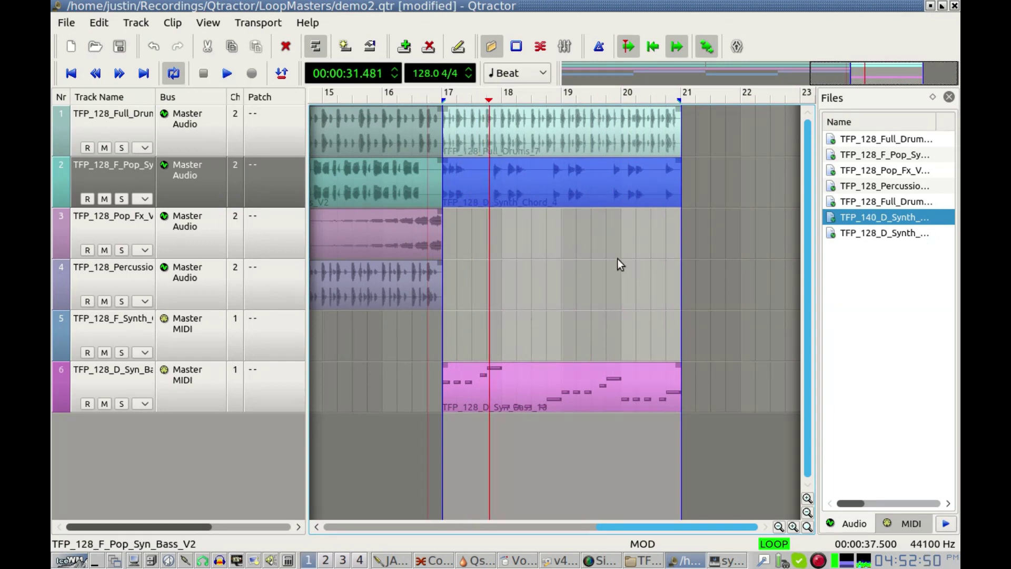
Play the looped section again from just before bar 17 to hear the chords against the bass.
{"action": "key", "text": "alt+Tab"}
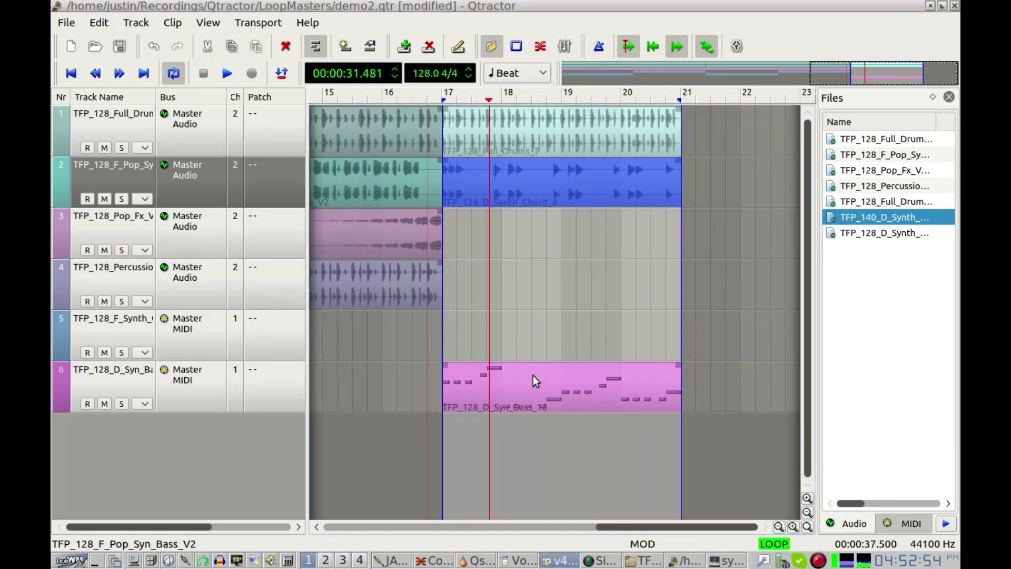
{"action": "left_click", "coordinate": [429, 100]}
{"action": "key", "text": "space"}
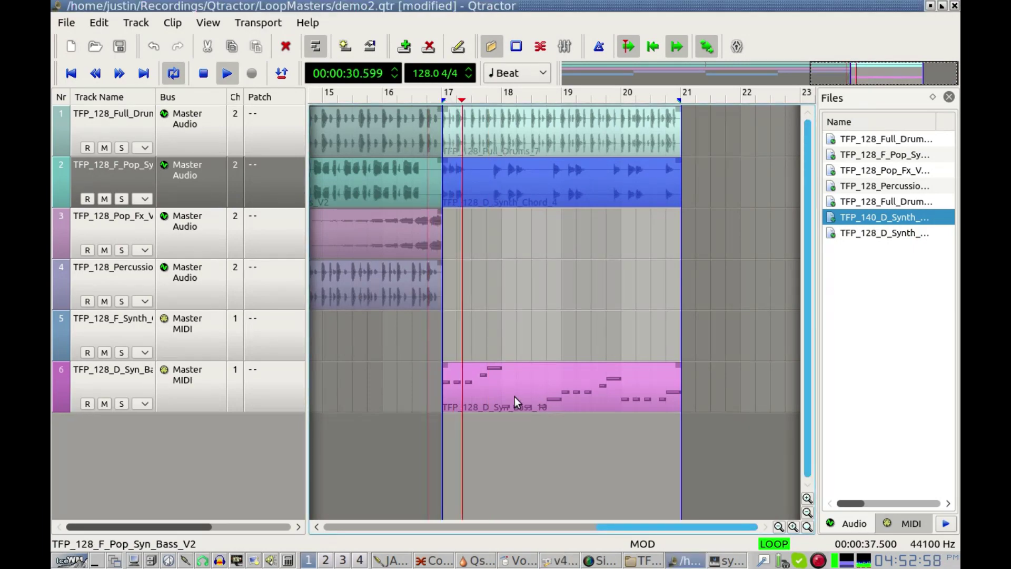
Open the TFP_128_D_Syn_Bass_10 clip for editing and transpose all its notes up by 3.
{"action": "double_click", "coordinate": [501, 384]}
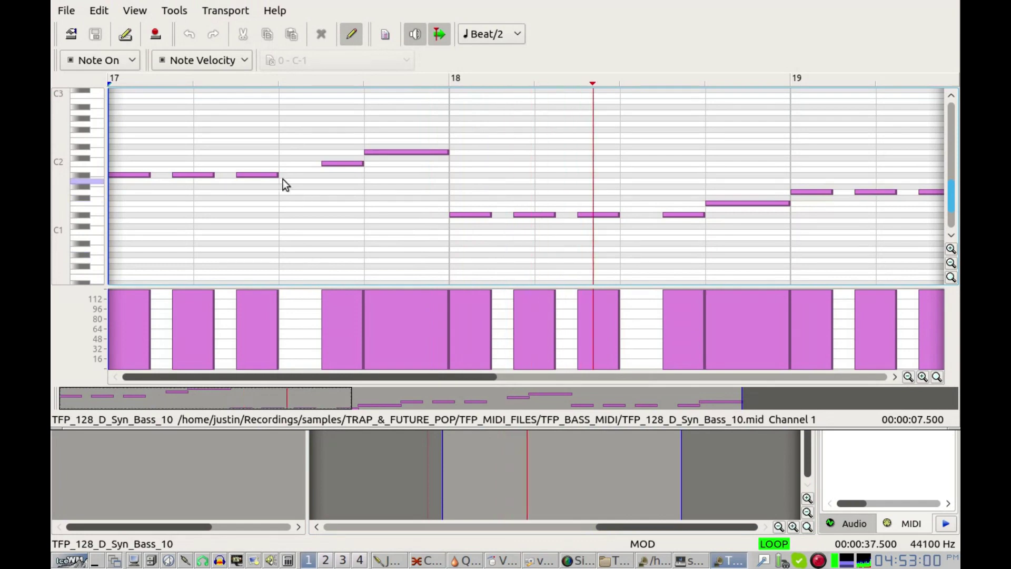
{"action": "key", "text": "ctrl+a"}
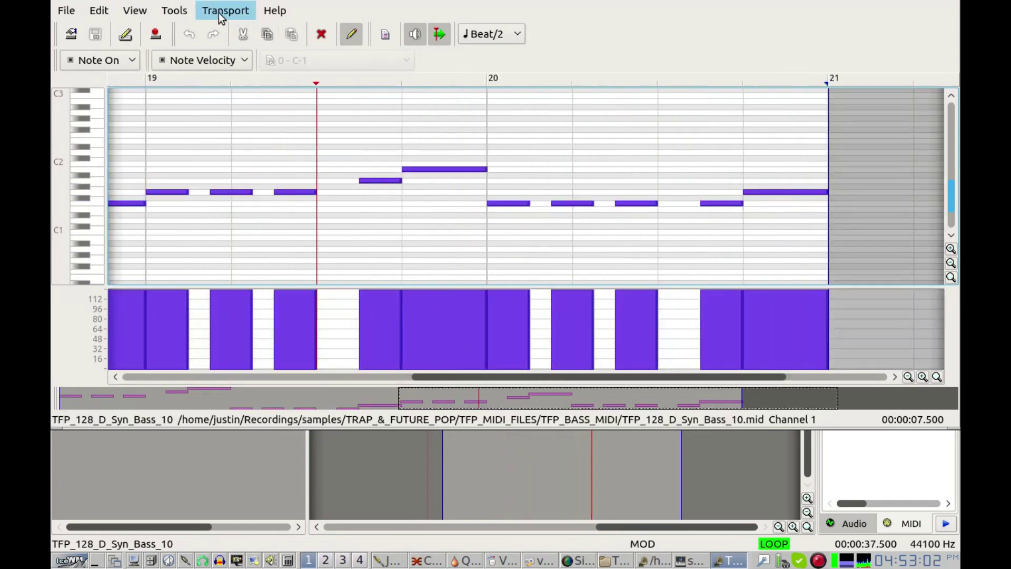
{"action": "left_click", "coordinate": [174, 10]}
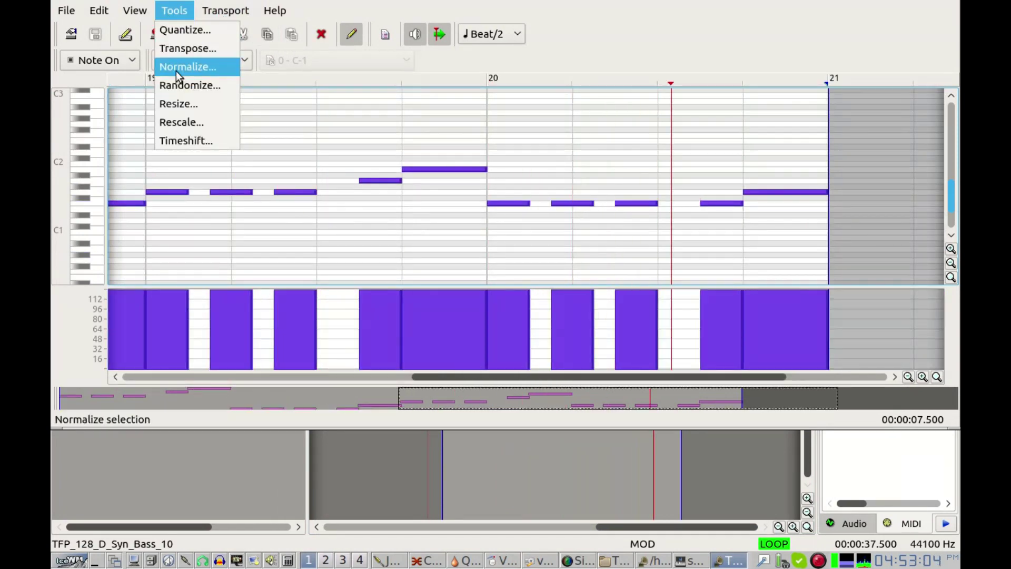
{"action": "left_click", "coordinate": [184, 48]}
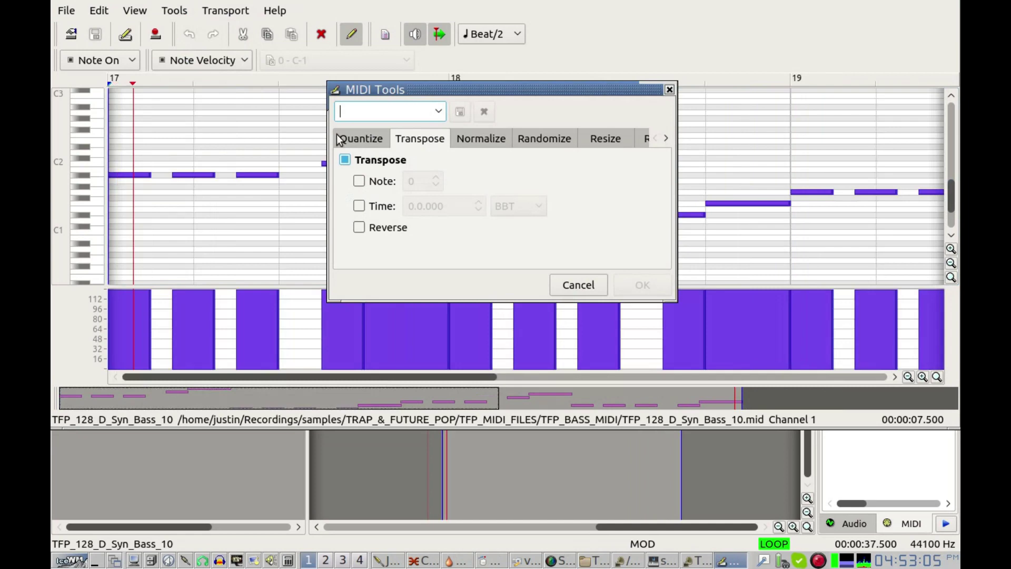
{"action": "left_click", "coordinate": [360, 182]}
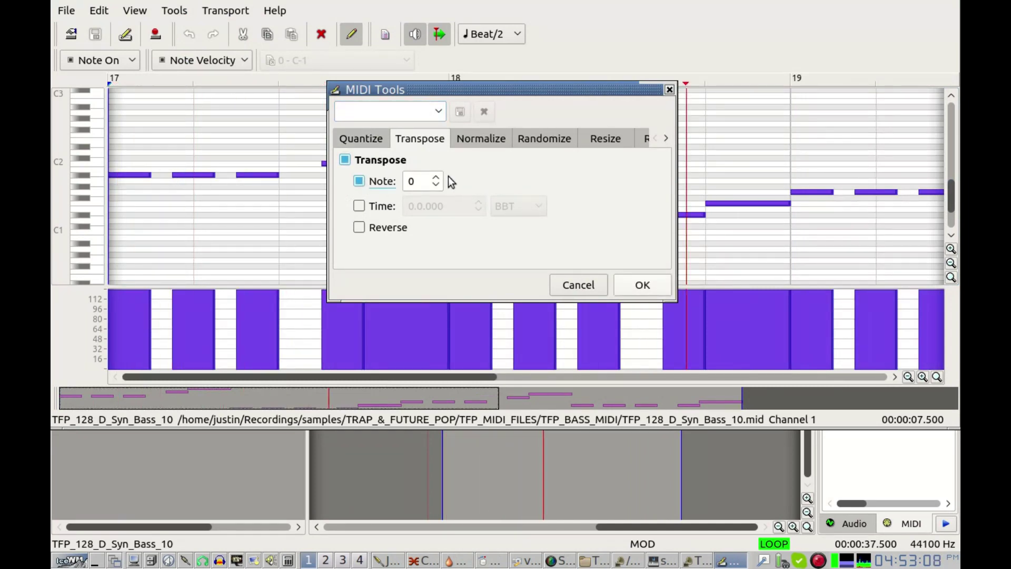
{"action": "left_click", "coordinate": [438, 179]}
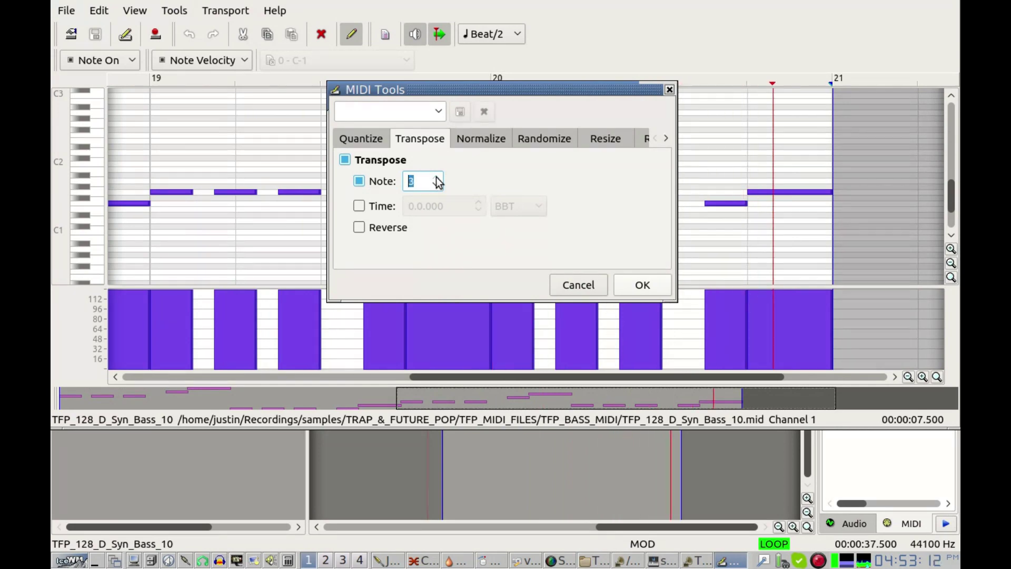
{"action": "left_click", "coordinate": [641, 284]}
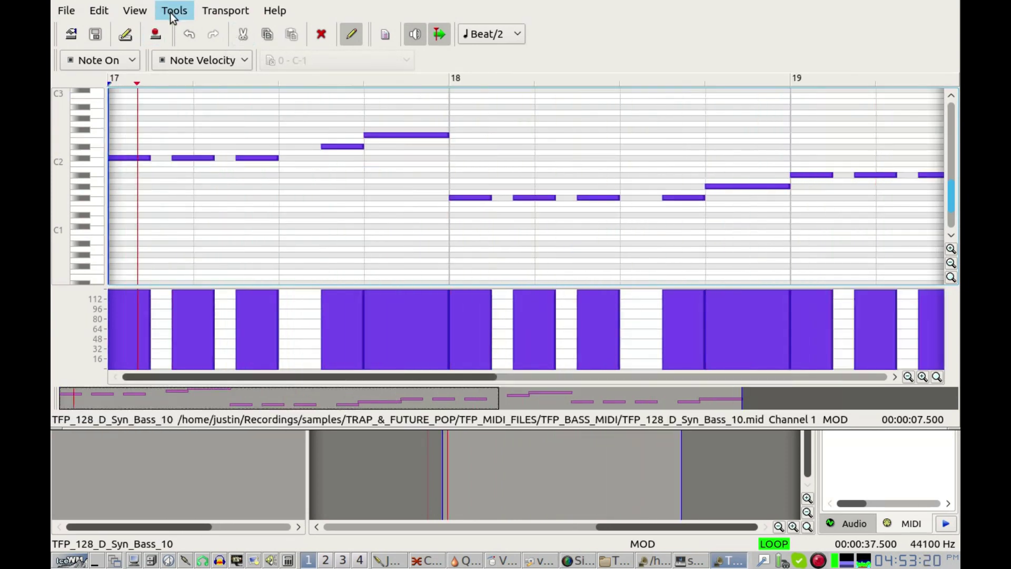
Transpose all the bass notes up by 1 more.
{"action": "left_click", "coordinate": [135, 12]}
{"action": "mouse_move", "coordinate": [172, 15]}
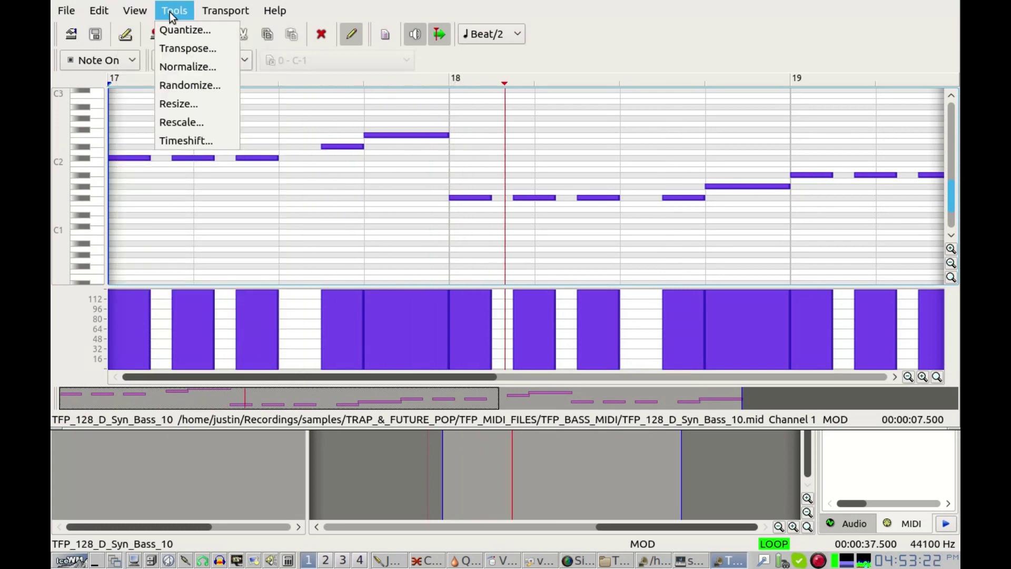
{"action": "left_click", "coordinate": [187, 48]}
{"action": "left_click", "coordinate": [437, 178]}
{"action": "left_click", "coordinate": [436, 178]}
{"action": "left_click", "coordinate": [436, 178]}
{"action": "left_click", "coordinate": [436, 186]}
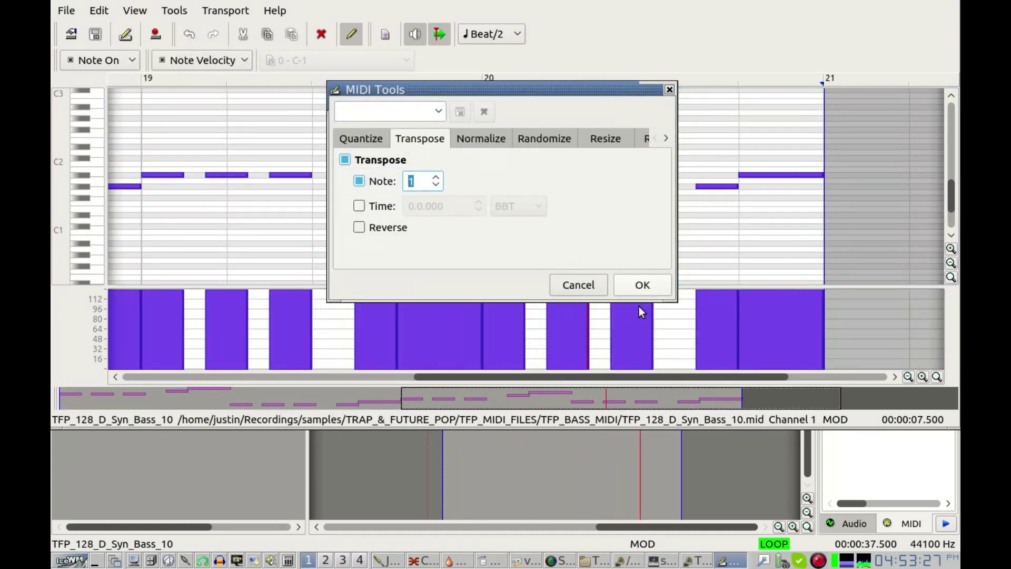
{"action": "left_click", "coordinate": [644, 285]}
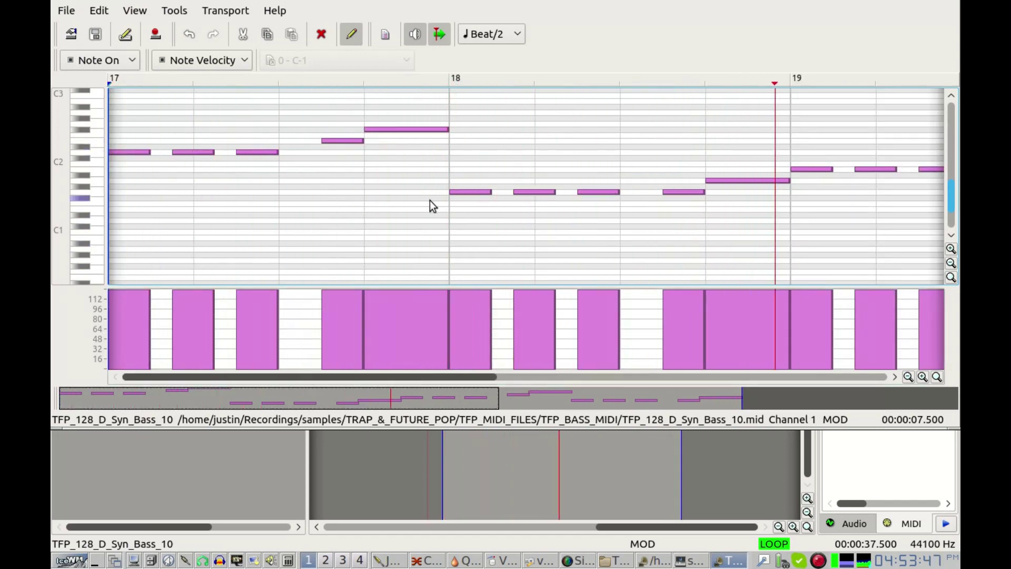
{"action": "left_click_drag", "start_coordinate": [457, 148], "coordinate": [450, 143]}
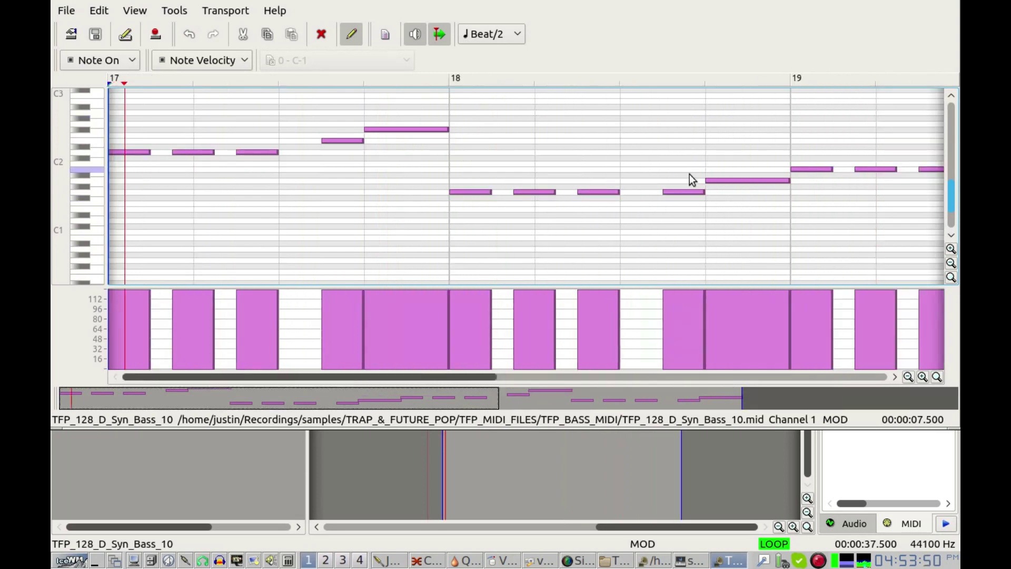
{"action": "left_click", "coordinate": [446, 186]}
{"action": "left_click_drag", "start_coordinate": [468, 182], "coordinate": [527, 188]}
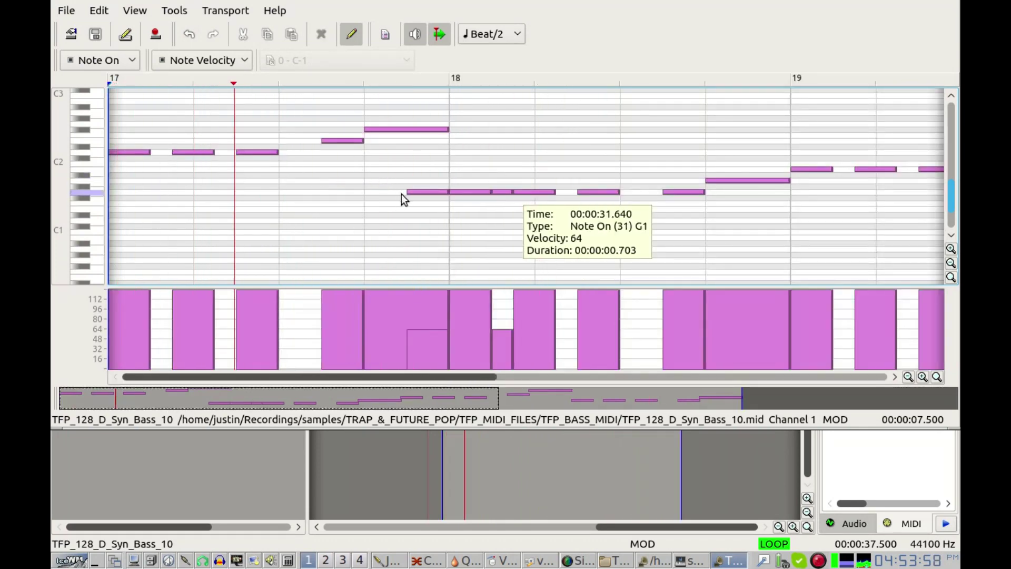
{"action": "left_click", "coordinate": [420, 192]}
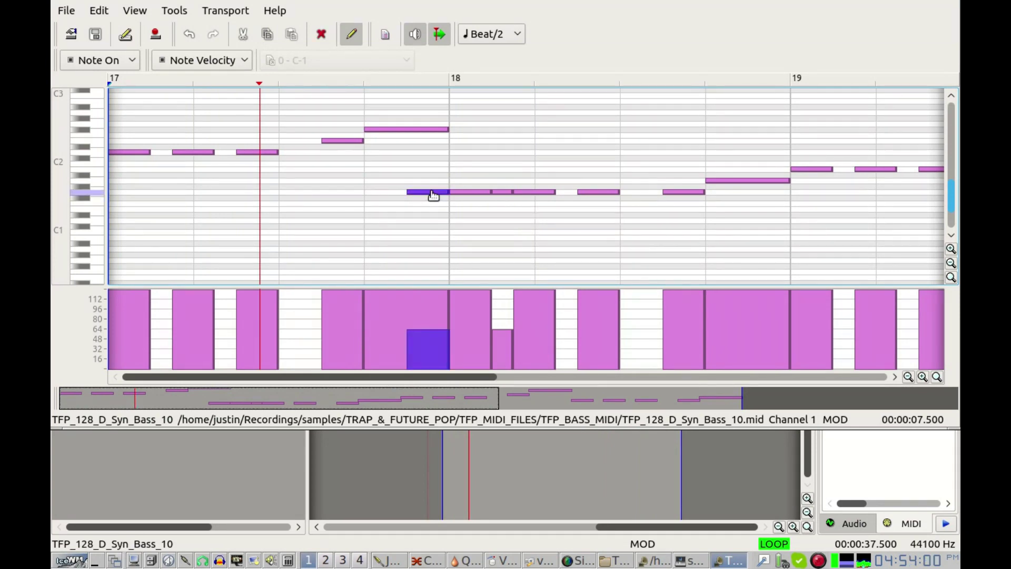
{"action": "left_click", "coordinate": [468, 193]}
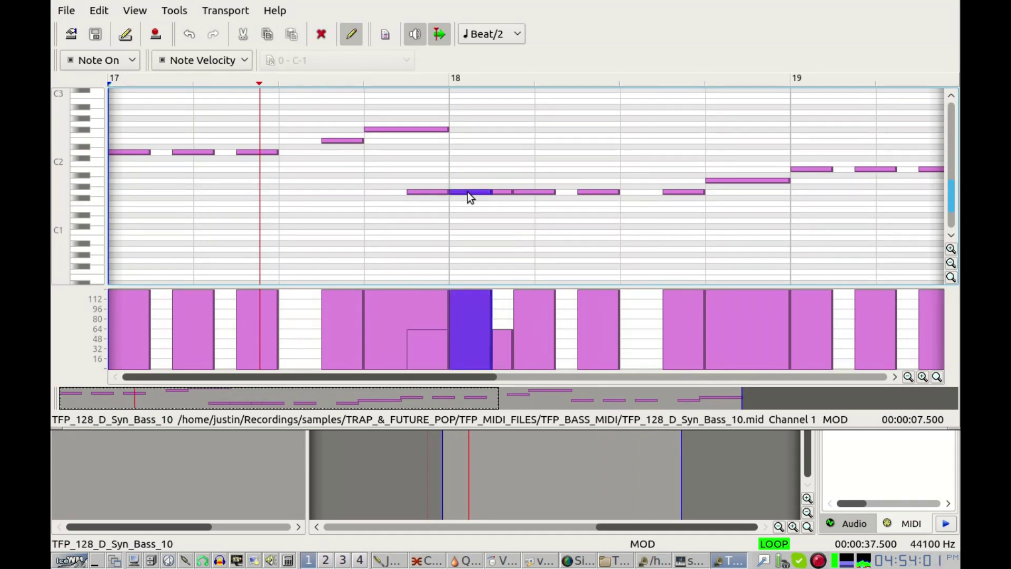
{"action": "left_click", "coordinate": [504, 192]}
{"action": "key", "text": "Delete"}
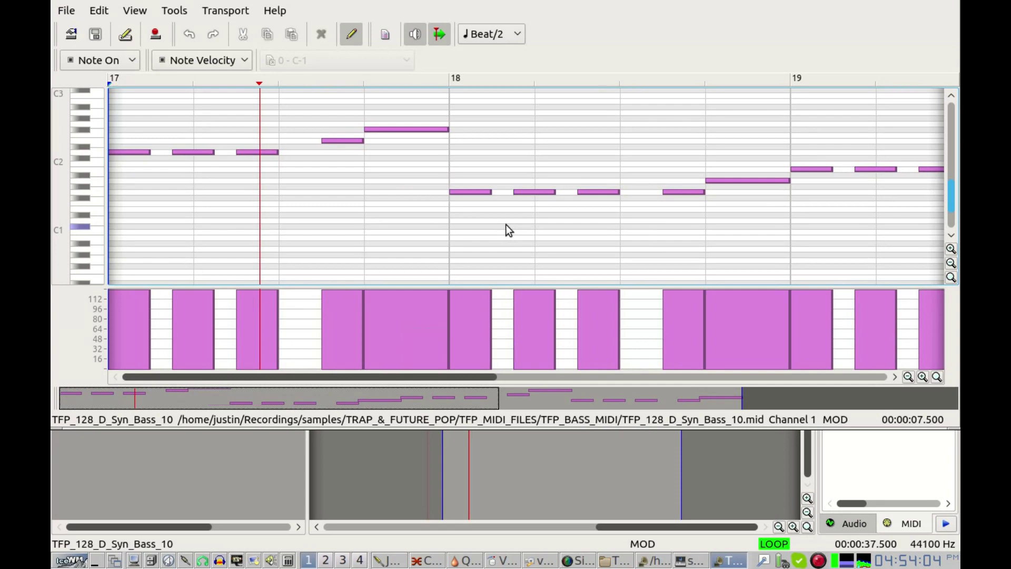
Select the four short bass notes starting at bar 18, lower them by one semitone and resume playback.
{"action": "right_click", "coordinate": [435, 184]}
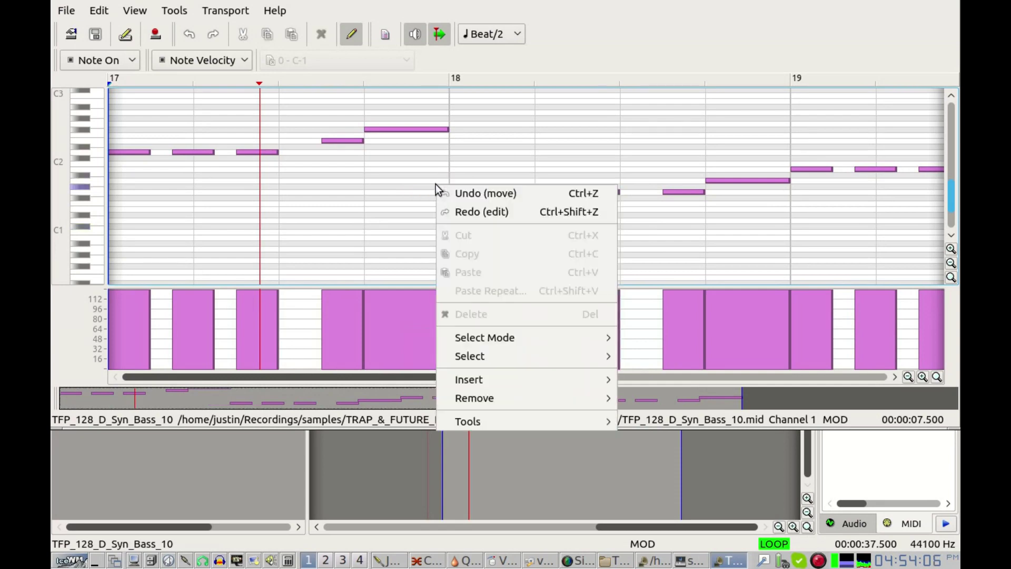
{"action": "left_click", "coordinate": [422, 180]}
{"action": "right_click", "coordinate": [422, 179]}
{"action": "left_click", "coordinate": [422, 179]}
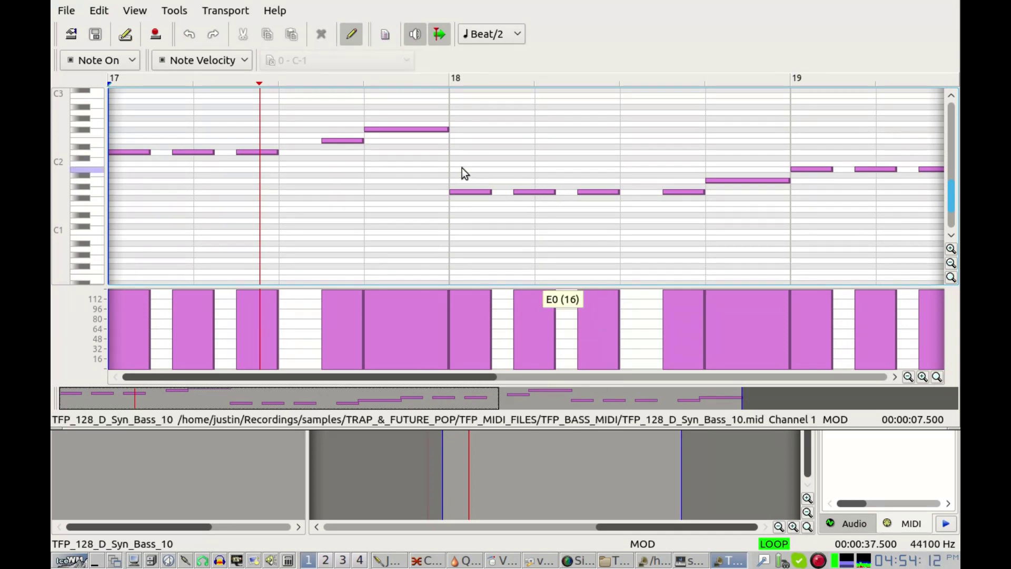
{"action": "left_click_drag", "start_coordinate": [451, 187], "coordinate": [676, 205]}
{"action": "key", "text": "space"}
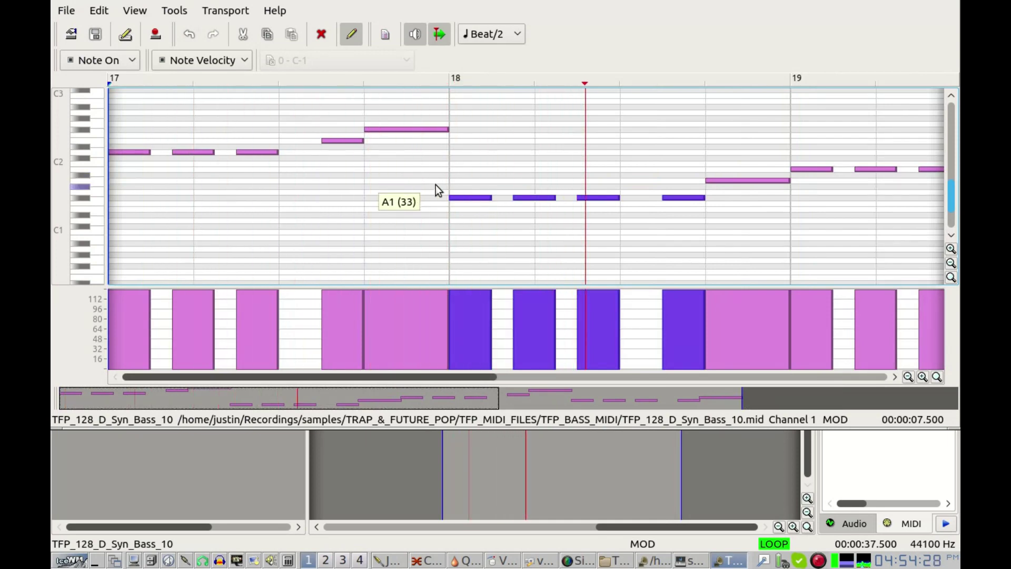
Lower the four short bass notes at bar 18 by two semitones and raise the last short note before bar 20 to G2.
{"action": "left_click_drag", "start_coordinate": [432, 173], "coordinate": [672, 212]}
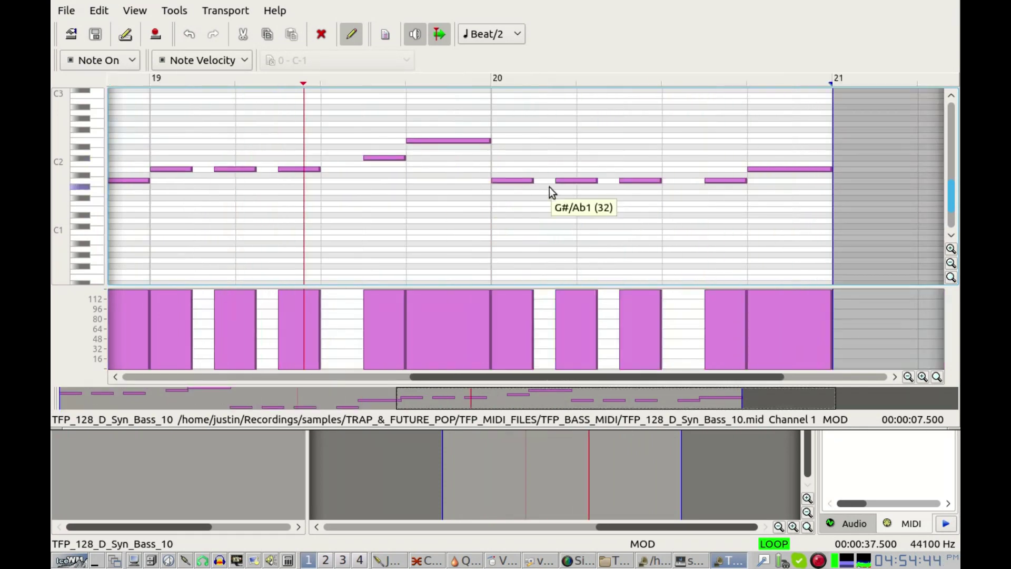
{"action": "left_click", "coordinate": [390, 165]}
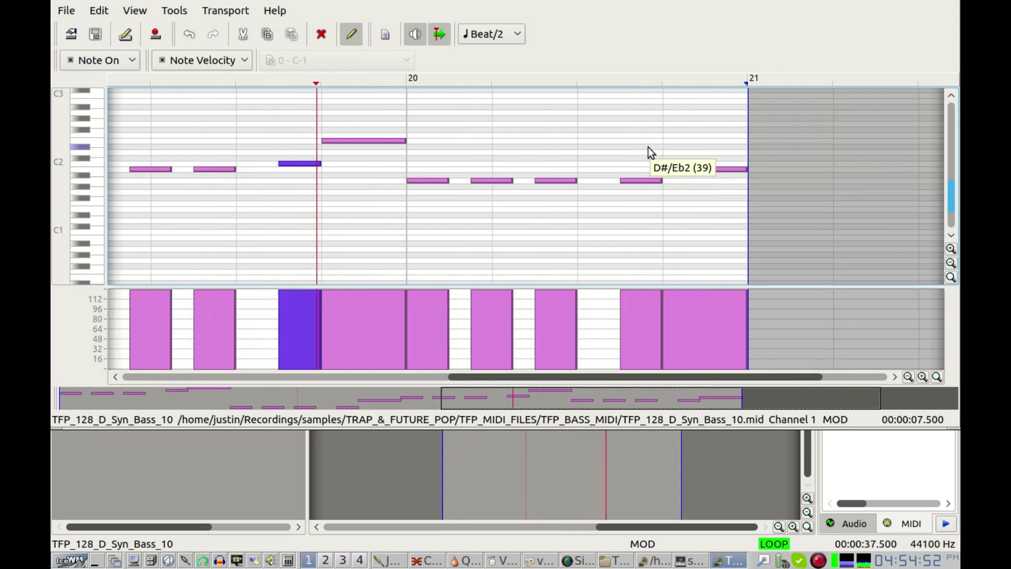
{"action": "mouse_move", "coordinate": [311, 167]}
{"action": "left_click_drag", "start_coordinate": [312, 166], "coordinate": [306, 128]}
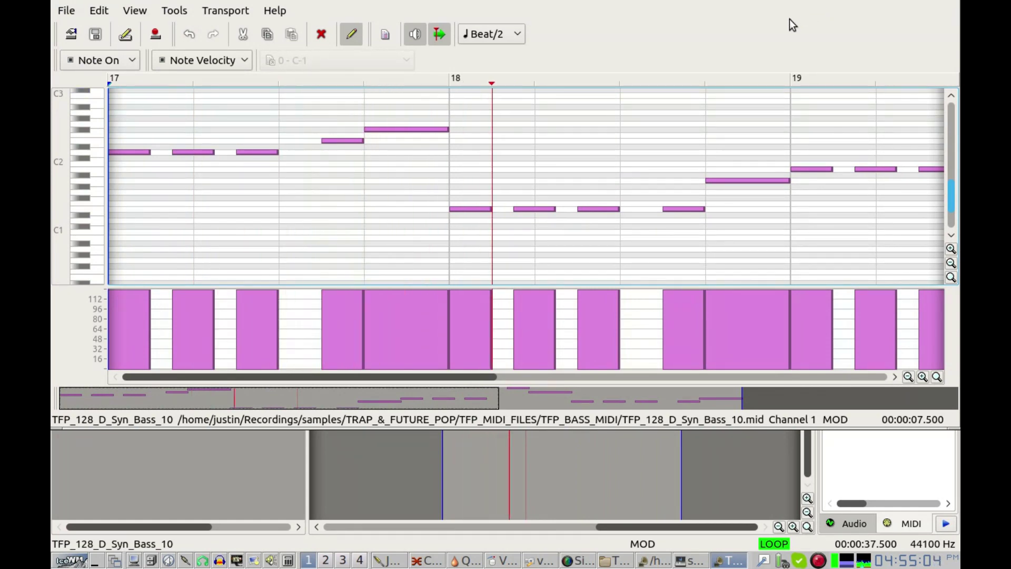
Lower the long bass note leading into bar 20 by several semitones and return to the arrangement.
{"action": "left_click_drag", "start_coordinate": [790, 22], "coordinate": [794, 46]}
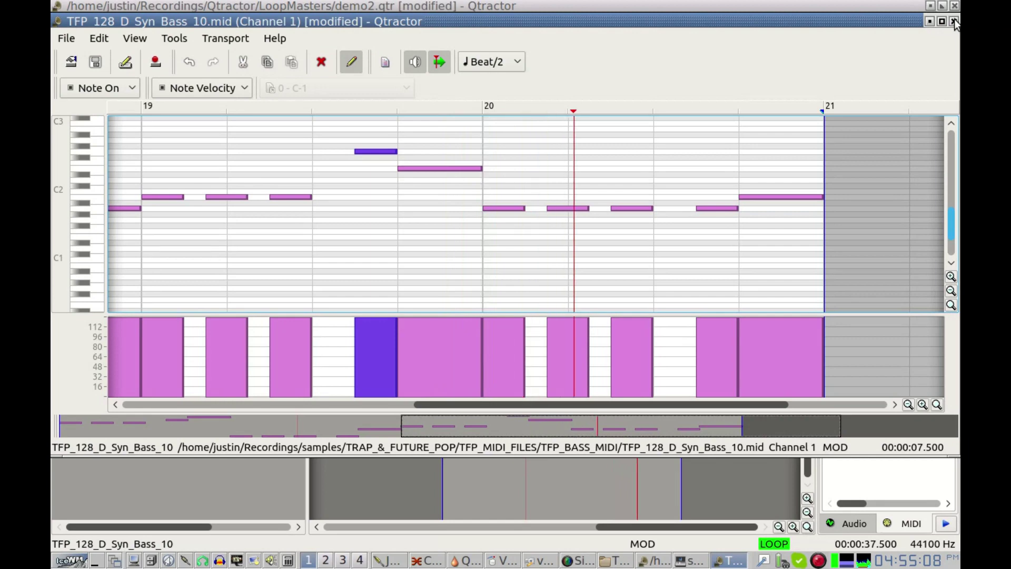
{"action": "mouse_move", "coordinate": [433, 171]}
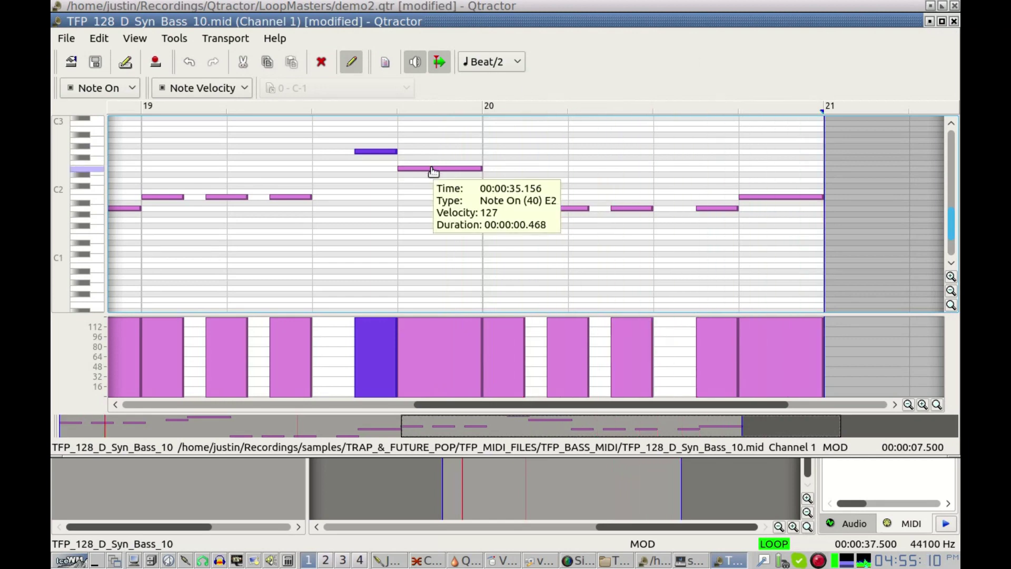
{"action": "left_click_drag", "start_coordinate": [431, 168], "coordinate": [421, 194]}
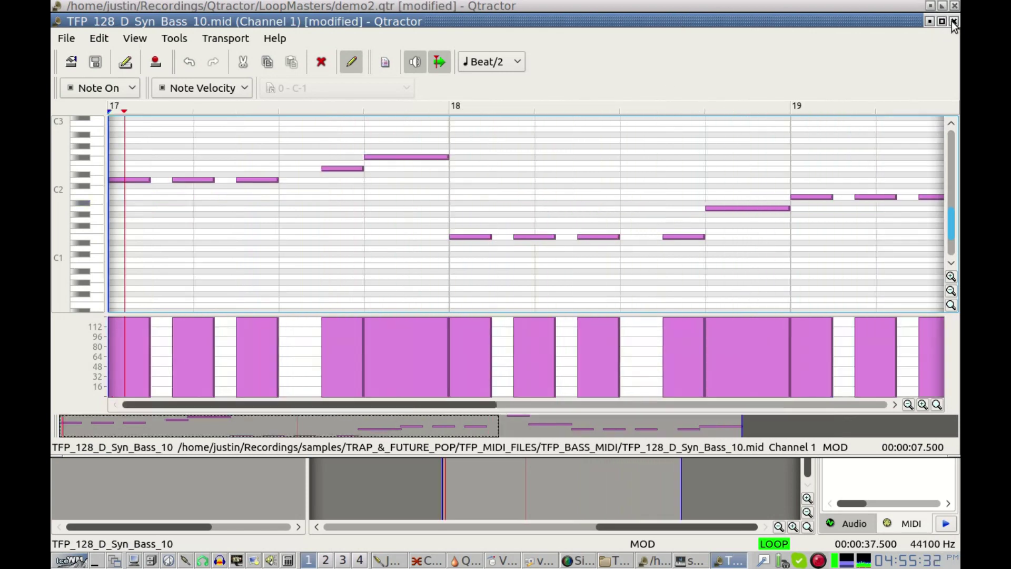
{"action": "left_click", "coordinate": [919, 6]}
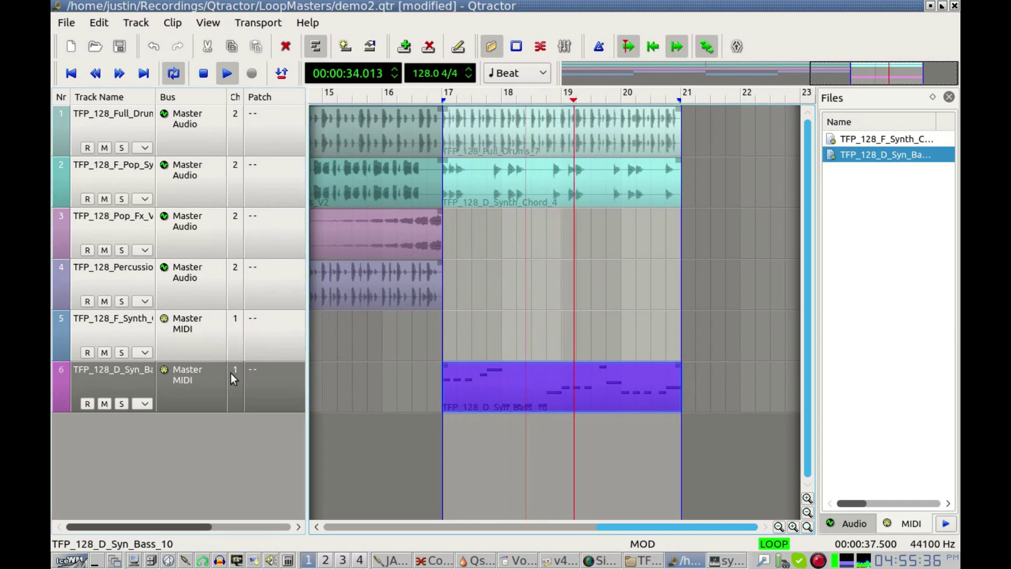
Copy the drum, synth chord and bass clips of bars 17–21 and paste them repeatedly from bar 21 with a count of 3.
{"action": "left_click", "coordinate": [514, 135]}
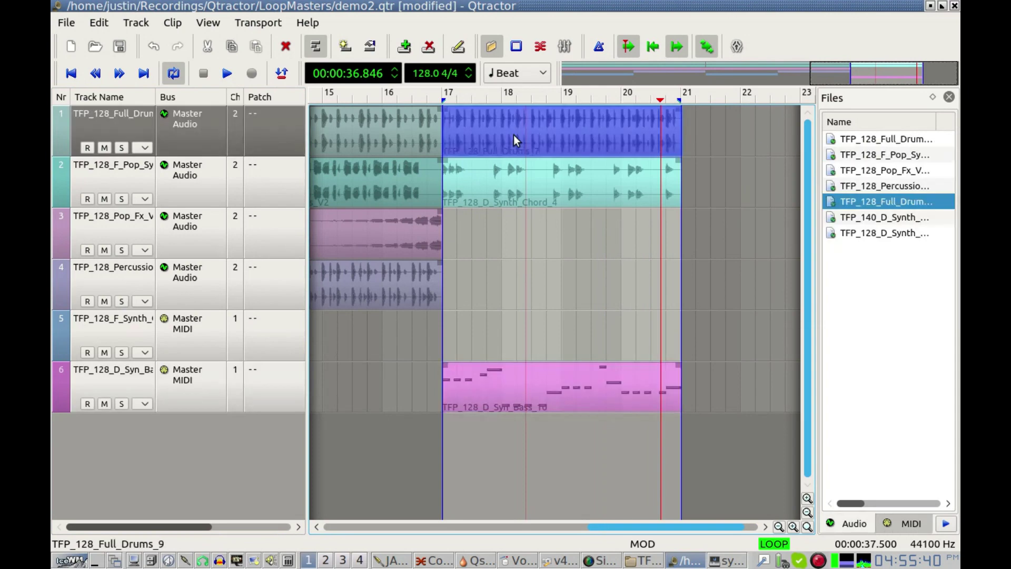
{"action": "left_click", "coordinate": [505, 178], "text": "ctrl"}
{"action": "left_click", "coordinate": [540, 388], "text": "ctrl"}
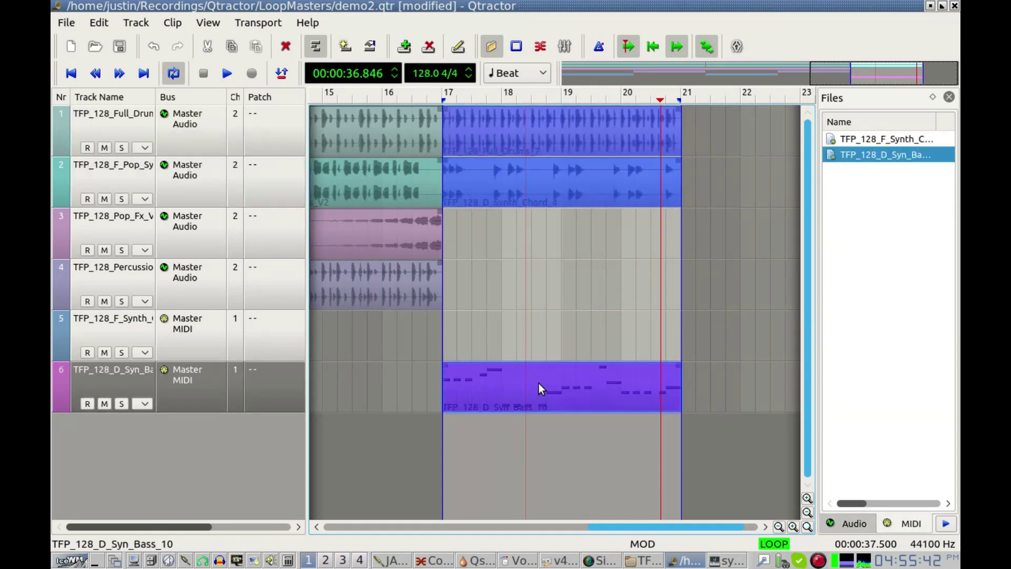
{"action": "key", "text": "ctrl+c"}
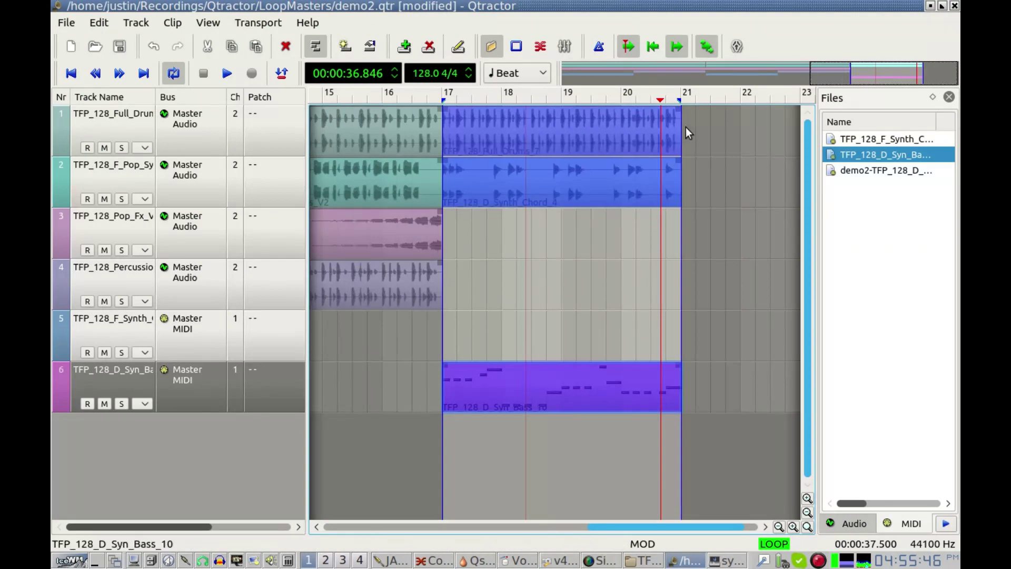
{"action": "key", "text": "ctrl+shift+v"}
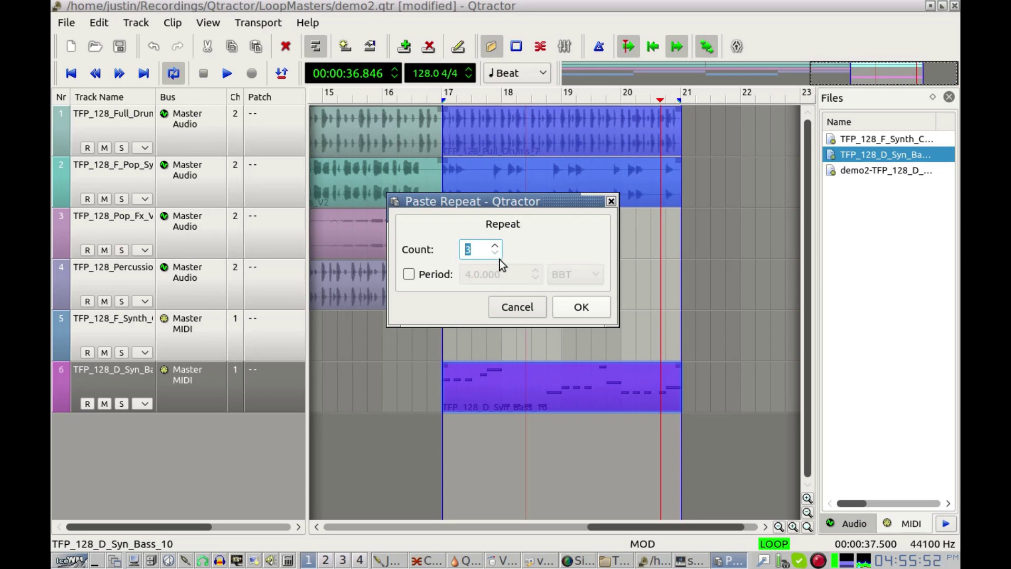
{"action": "left_click", "coordinate": [574, 305]}
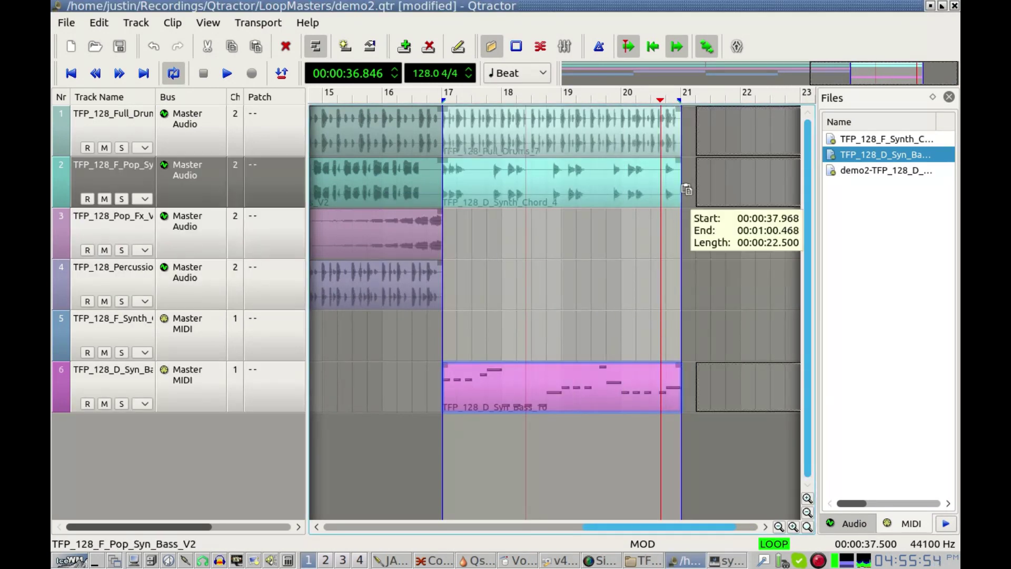
{"action": "left_click", "coordinate": [687, 151]}
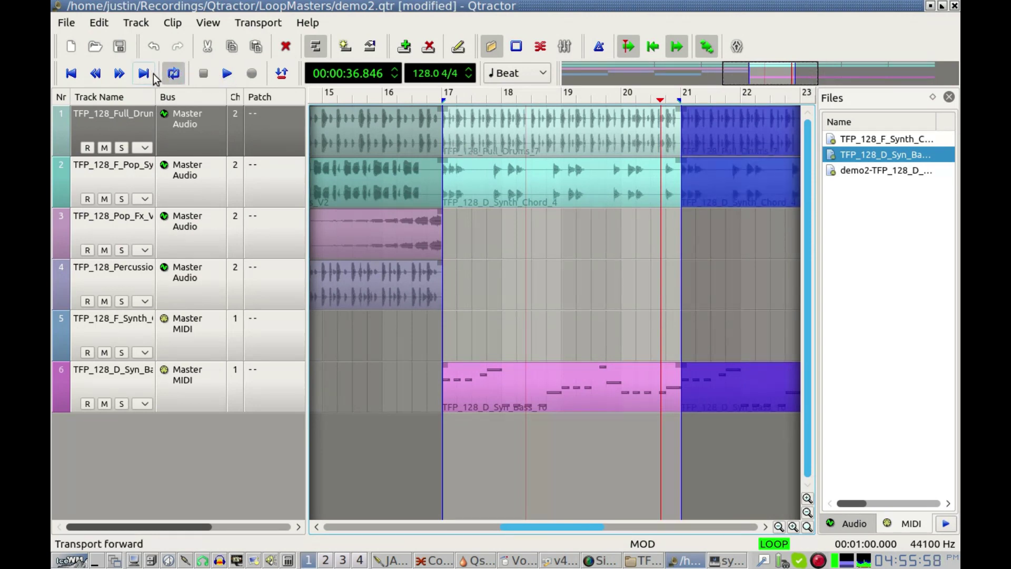
Turn off looping, play the whole arrangement from the start and stop playback after its last clips.
{"action": "left_click", "coordinate": [171, 78]}
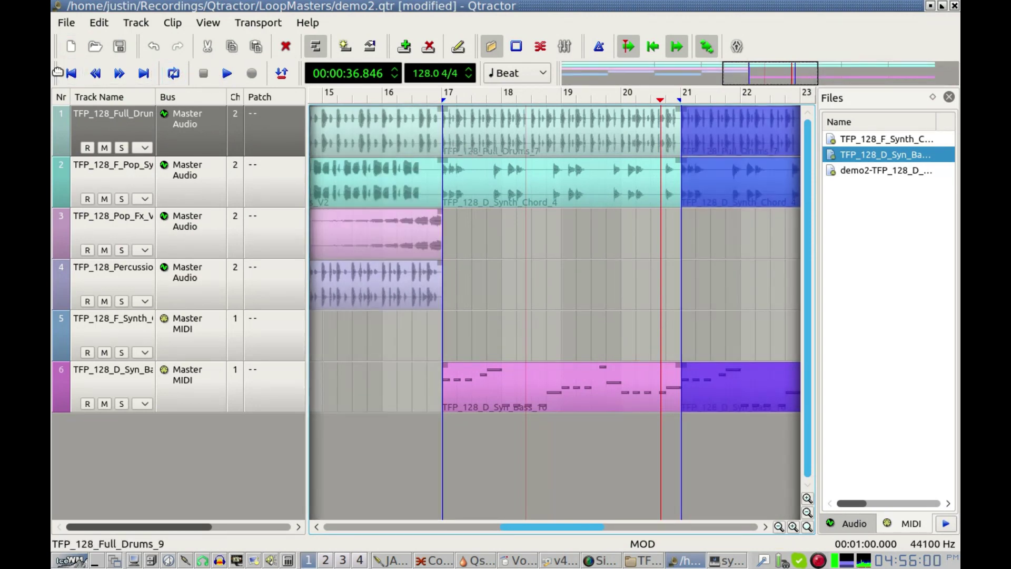
{"action": "left_click", "coordinate": [71, 75]}
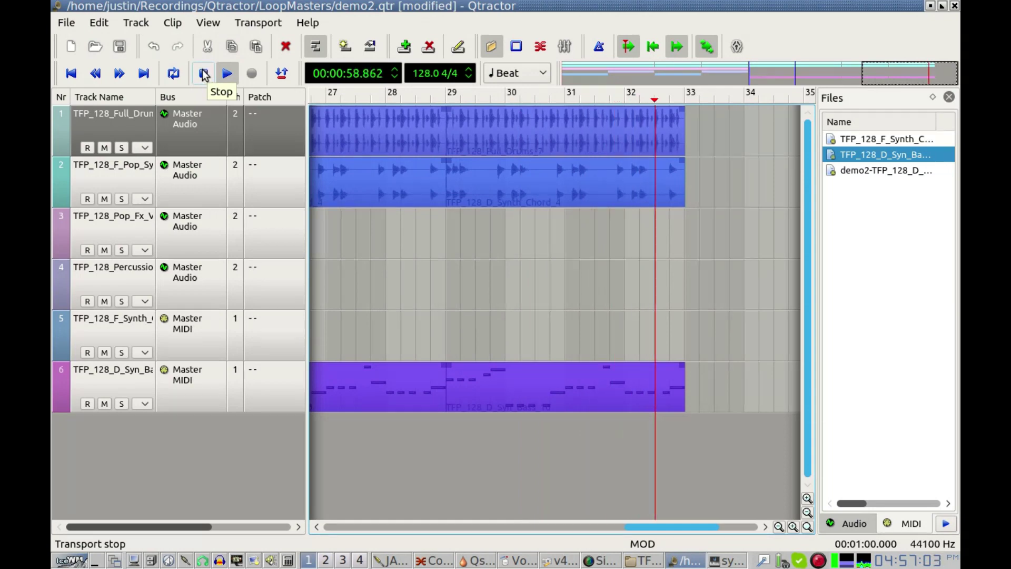
{"action": "left_click", "coordinate": [204, 74]}
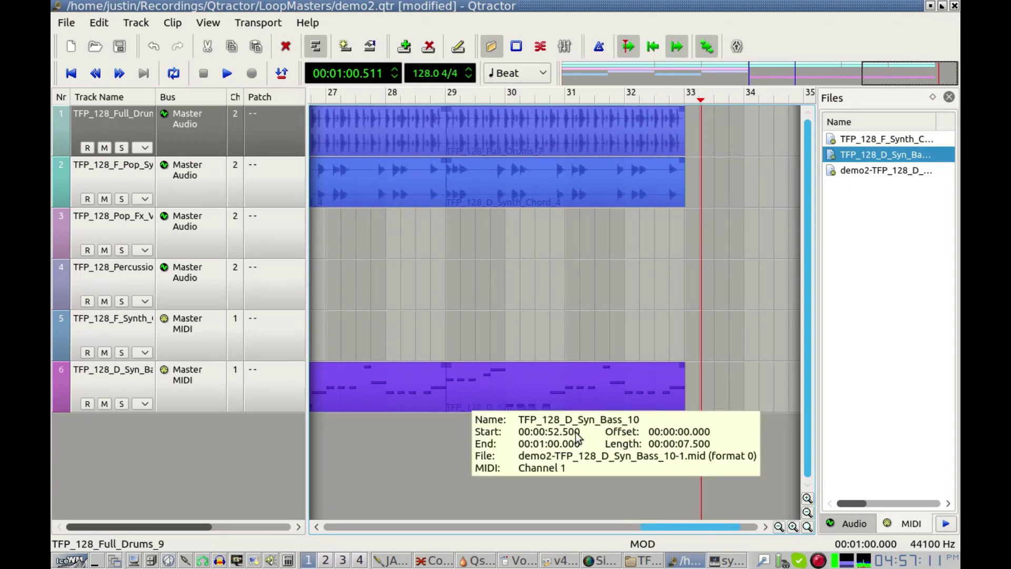
Bring the synthv1 editor of the TFP_128_D_Syn_Bass_10 track forward and close it.
{"action": "mouse_move", "coordinate": [391, 399]}
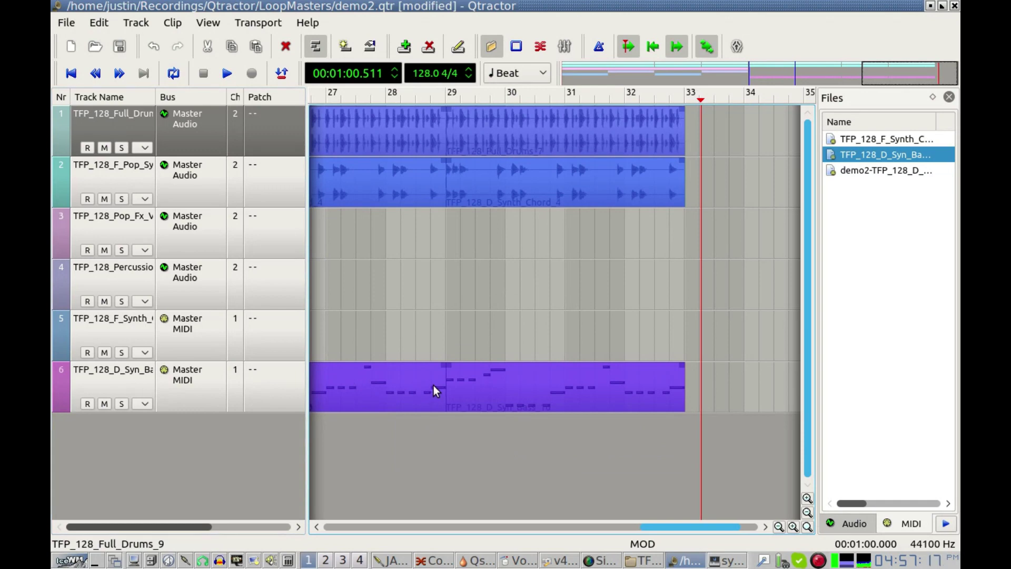
{"action": "left_click_drag", "start_coordinate": [657, 520], "coordinate": [311, 509]}
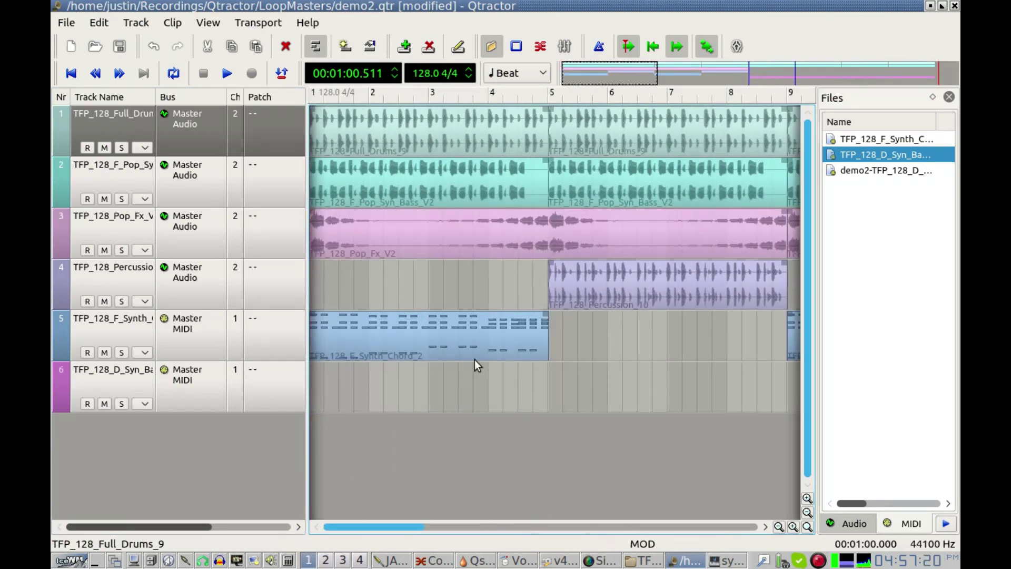
{"action": "mouse_move", "coordinate": [475, 359]}
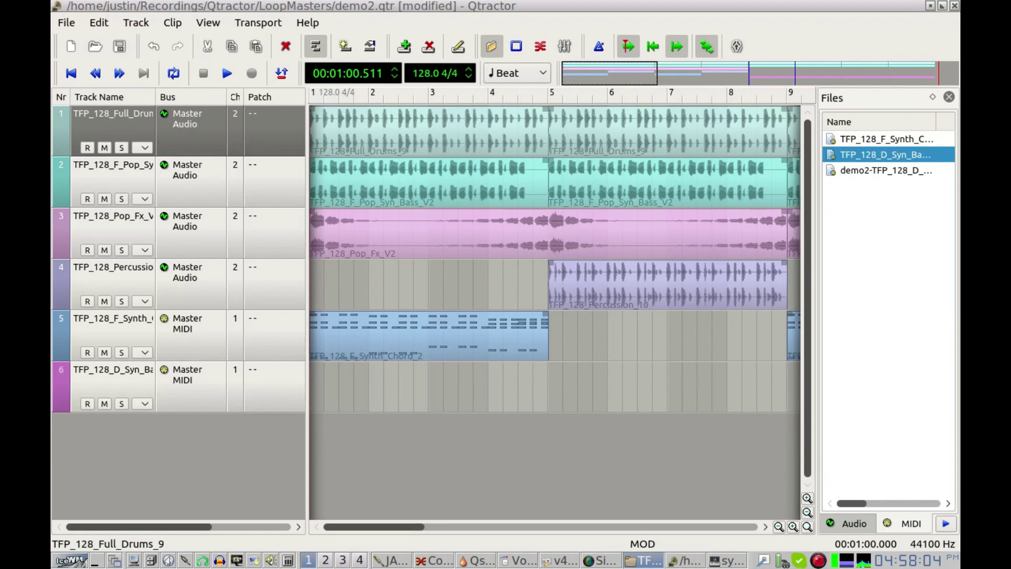
{"action": "key", "text": "alt+Tab"}
{"action": "left_click_drag", "start_coordinate": [960, 169], "coordinate": [261, 53]}
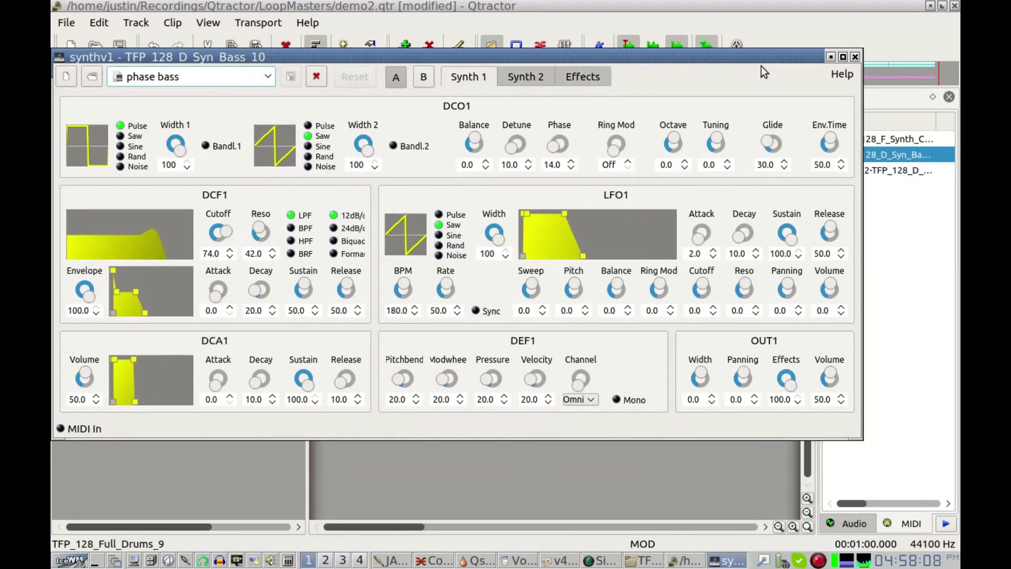
{"action": "left_click", "coordinate": [855, 56]}
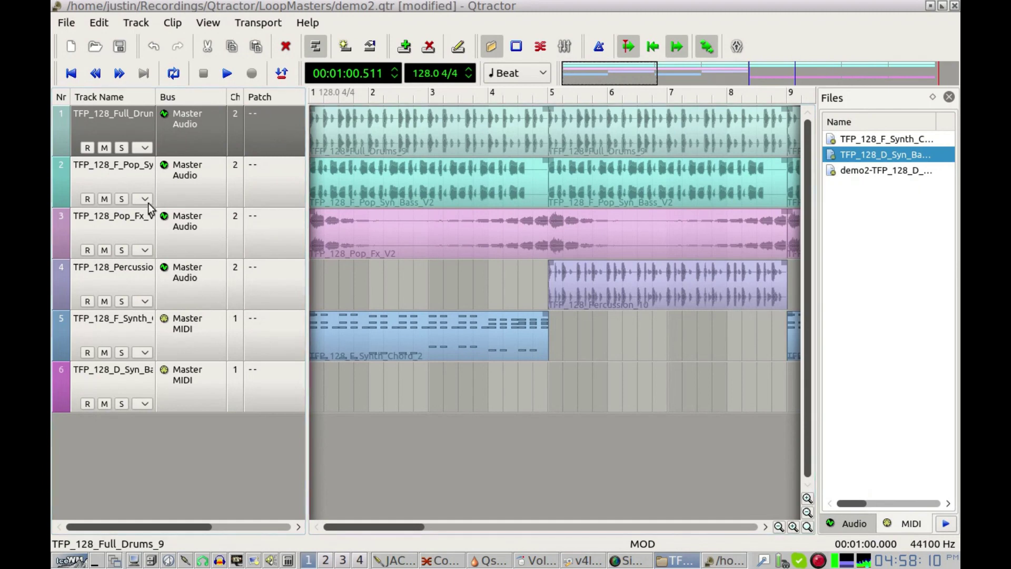
Open the samplv1 plugin editor of track 5, TFP_128_F_Synth_Chord_2, and move it fully into view.
{"action": "double_click", "coordinate": [137, 331]}
{"action": "left_click", "coordinate": [426, 109]}
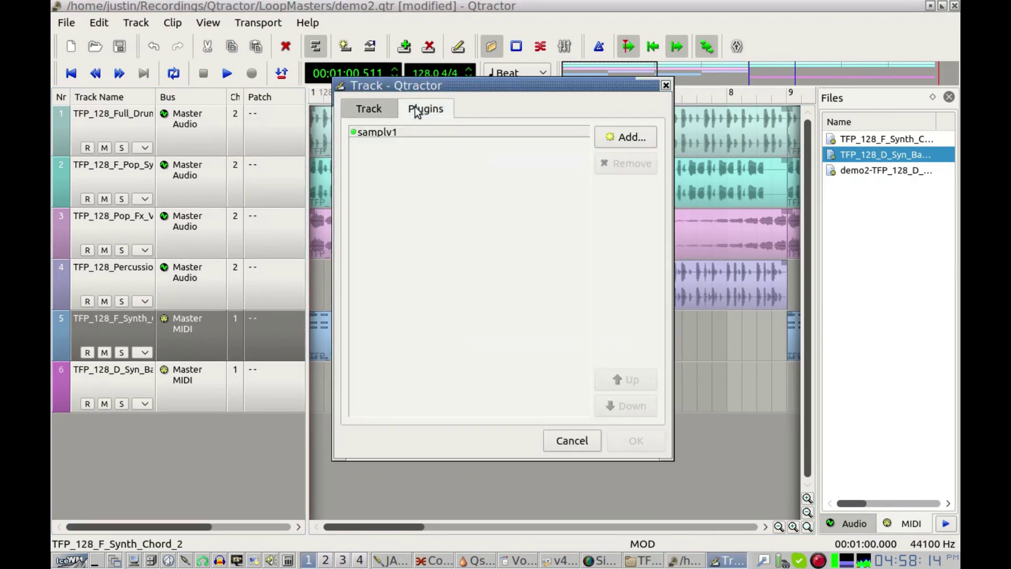
{"action": "double_click", "coordinate": [489, 131]}
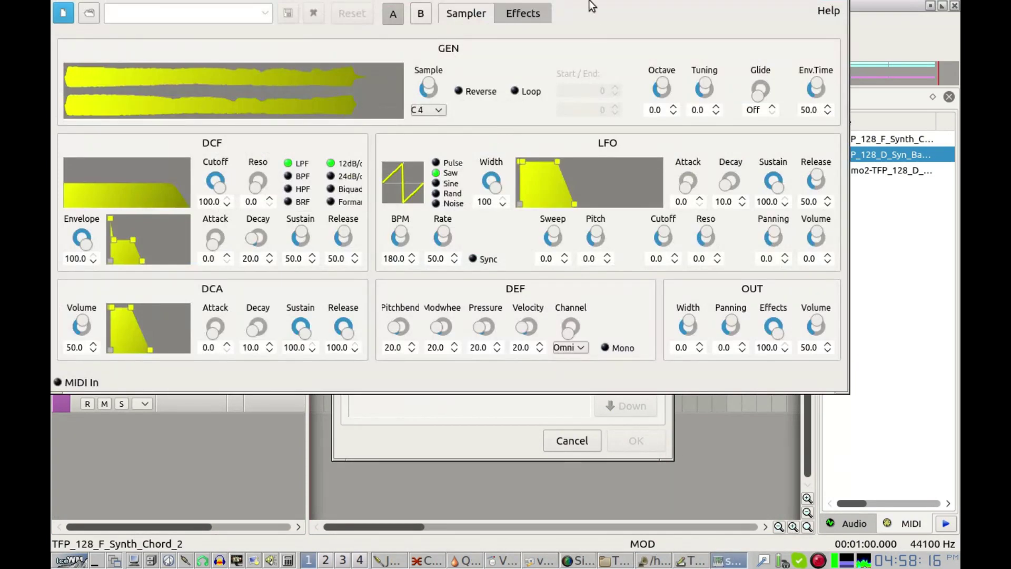
{"action": "left_click_drag", "start_coordinate": [619, 8], "coordinate": [645, 78]}
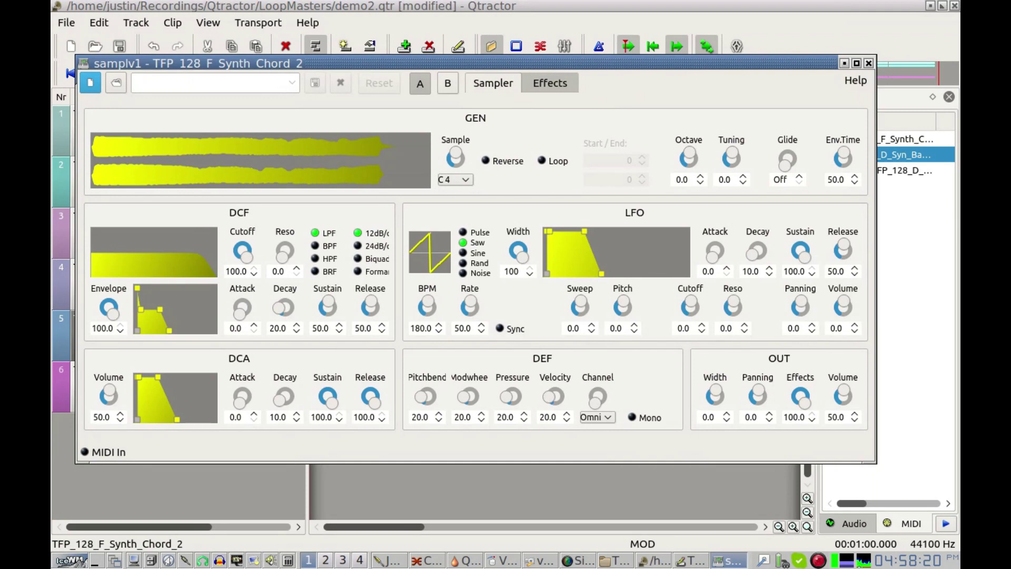
Switch to the File Manager showing the TFP_WAV_LOOPS folder and place its window over the samplv1 editor.
{"action": "left_click", "coordinate": [615, 561]}
{"action": "left_click_drag", "start_coordinate": [664, 206], "coordinate": [544, 144]}
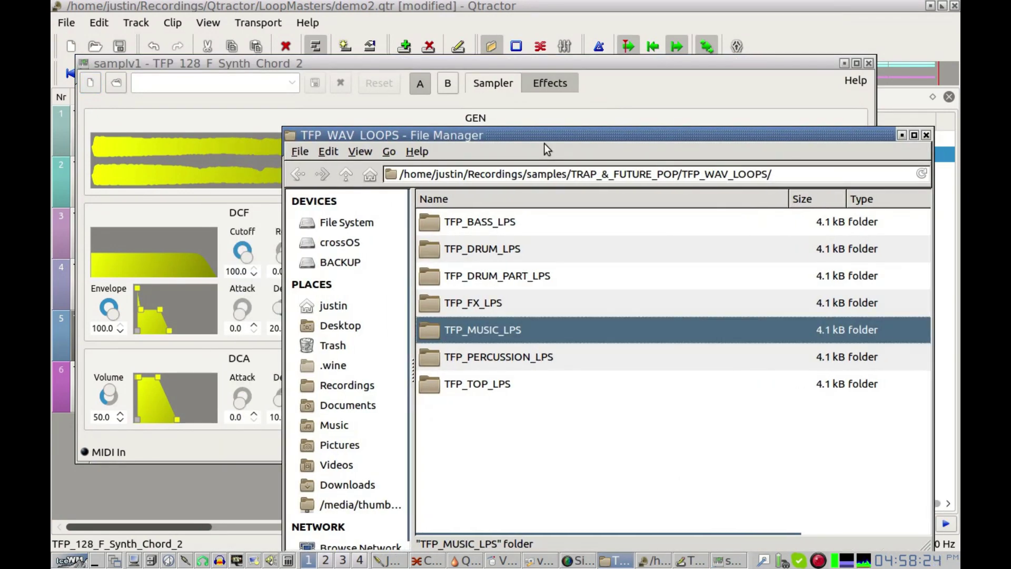